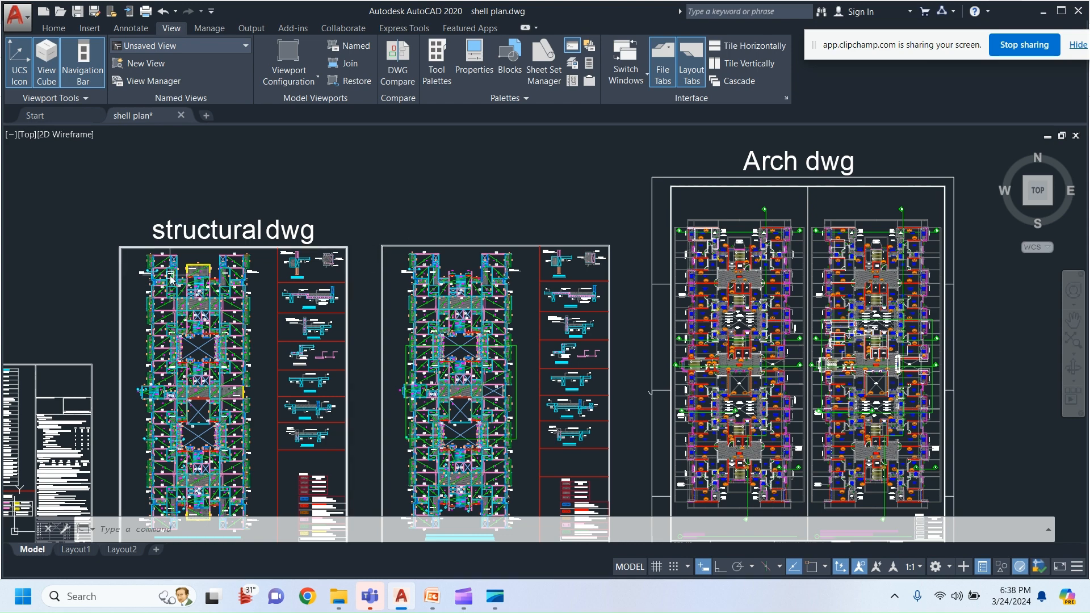
Step: Examine the upper part of the structural drawing, including the refuge area and the members around columns C6 and C9
left_click(114, 242)
left_click(81, 269)
scroll(240, 271, "up", 5)
scroll(187, 276, "up", 1)
middle_click_drag(186, 276, 581, 290)
scroll(511, 294, "up", 2)
middle_click_drag(510, 294, 577, 337)
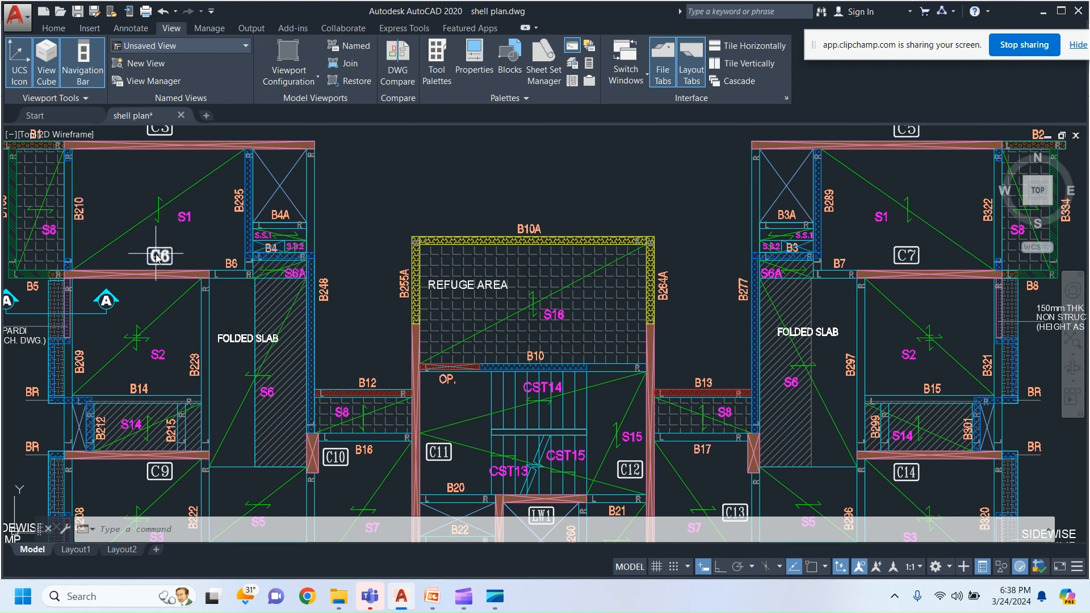
mouse_move(156, 255)
middle_mouse_down()
mouse_move(216, 286)
mouse_move(222, 279)
middle_mouse_up()
scroll(222, 279, "down", 10)
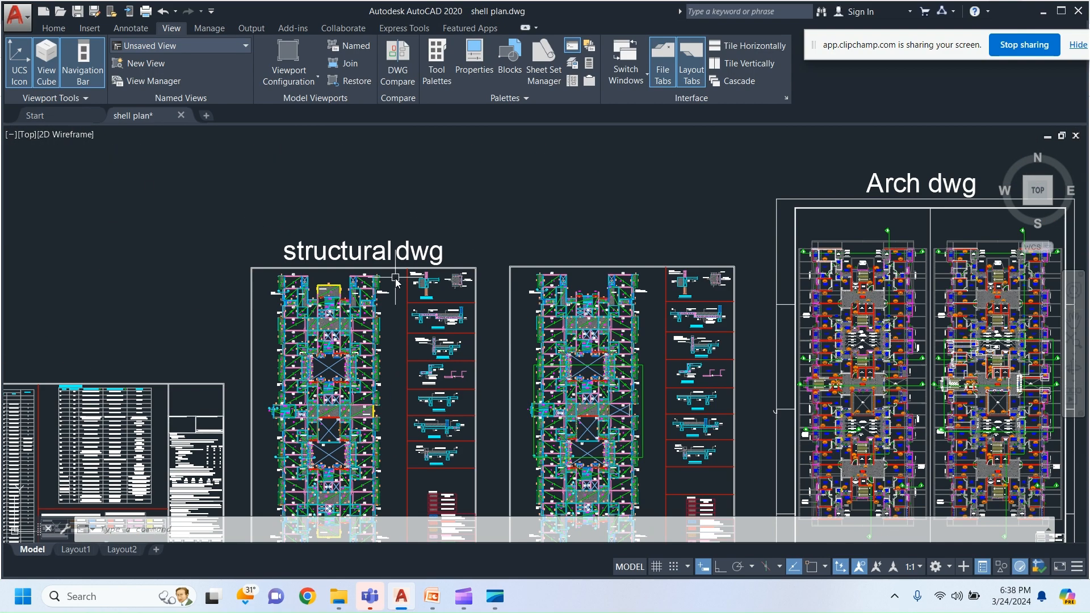
Step: Examine the master bedroom area of the architectural drawing, including columns C3 and C6, the balcony and the void
middle_click_drag(679, 283, 335, 299)
scroll(507, 263, "up", 10)
middle_click_drag(506, 263, 508, 181)
scroll(265, 242, "up", 1)
middle_click_drag(267, 242, 310, 249)
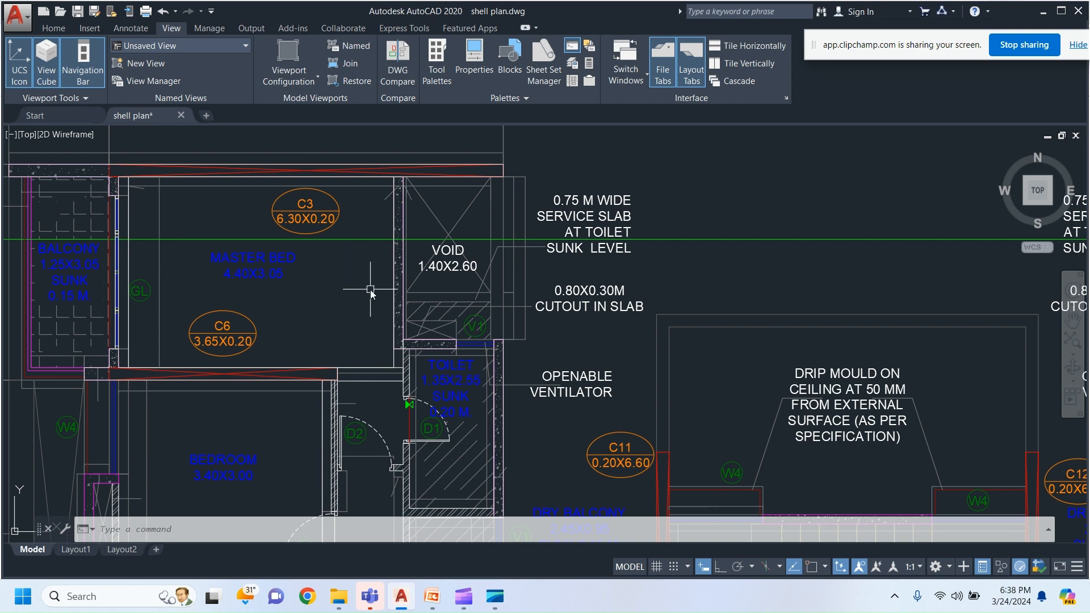
scroll(368, 288, "down", 3)
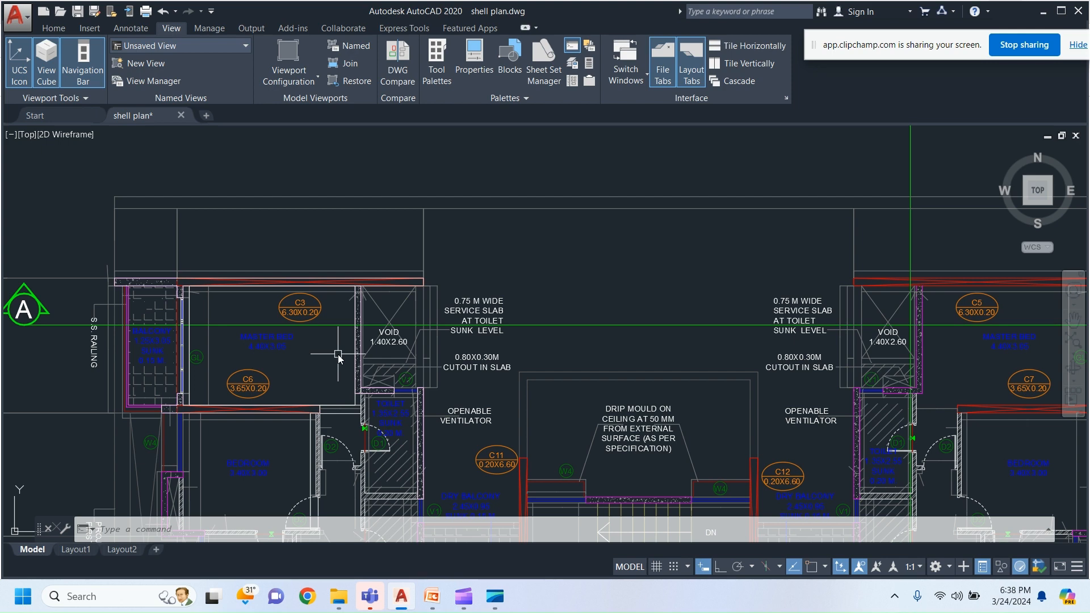
Step: Switch to PowerPoint to review the SHELL PLAN slide, and return to the shell plan drawing in AutoCAD
left_click(431, 596)
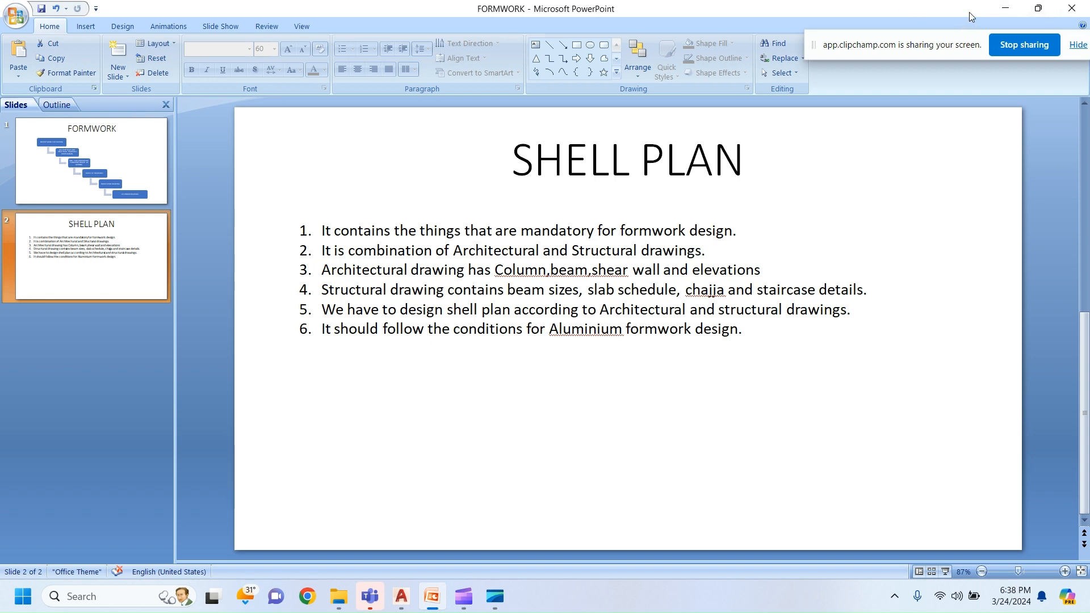
left_click(1005, 8)
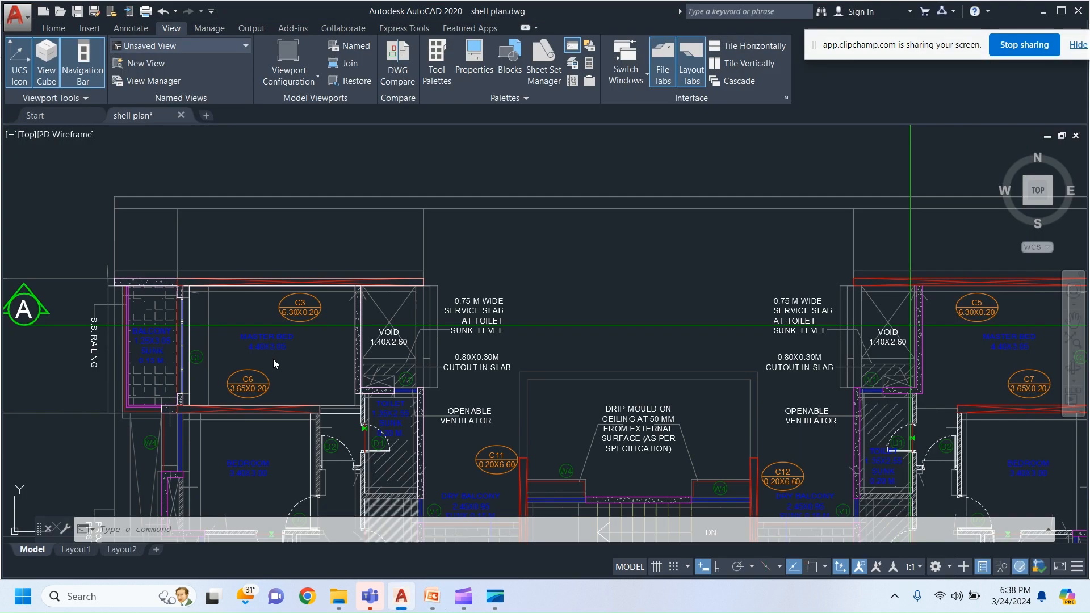
left_click(578, 235)
left_click(535, 261)
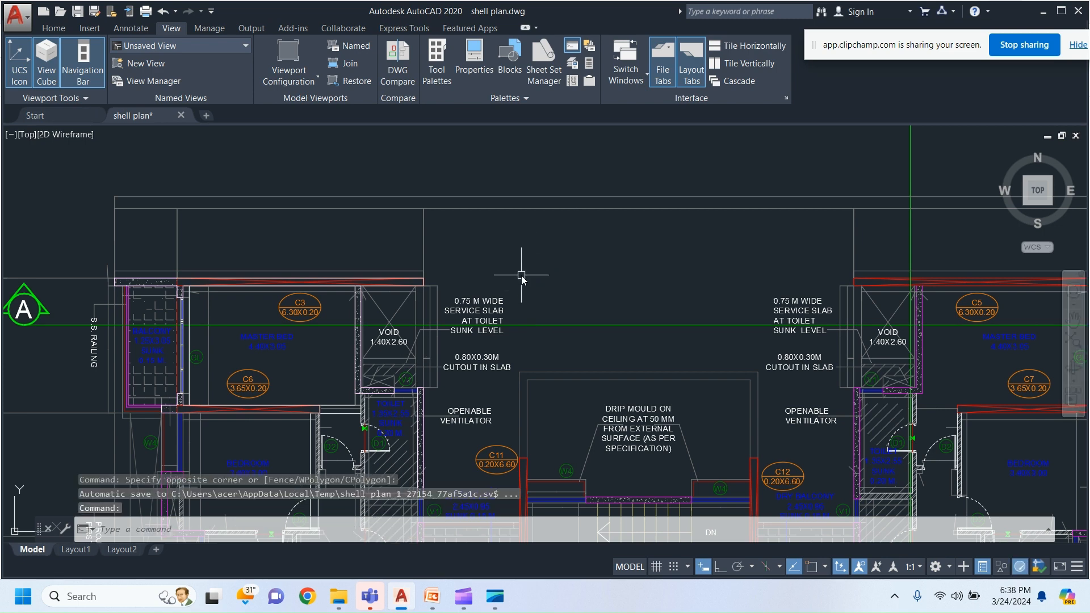
Step: Review the overall layout of the two floor plans in the Arch dwg sheet
scroll(522, 277, "down", 2)
scroll(521, 278, "up", 2)
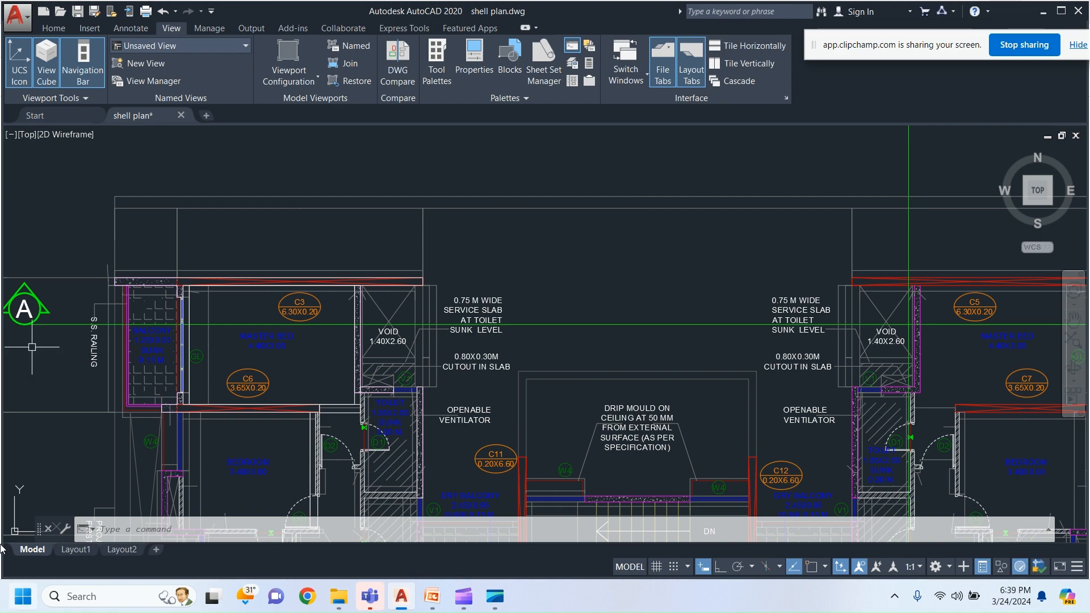
scroll(434, 259, "down", 4)
scroll(433, 258, "down", 4)
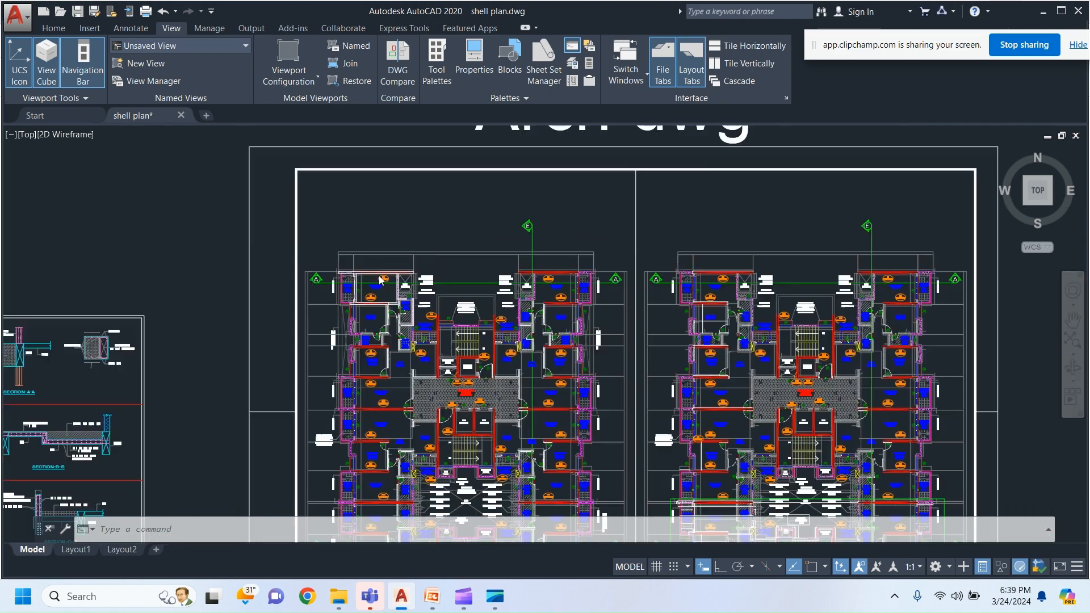
scroll(418, 309, "up", 1)
scroll(415, 309, "down", 3)
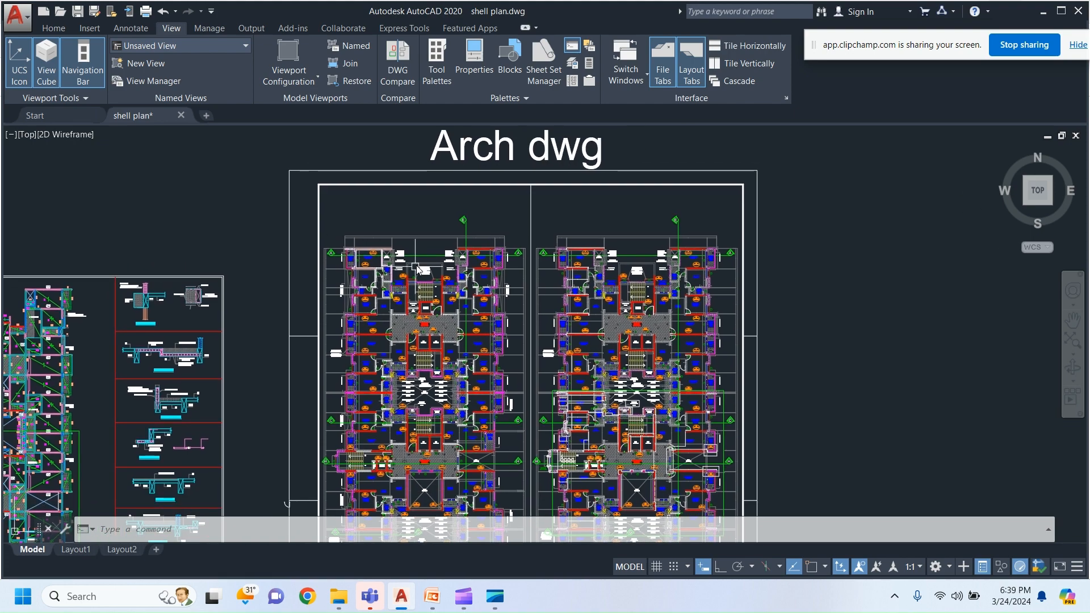
scroll(415, 225, "up", 3)
middle_click_drag(415, 225, 412, 371)
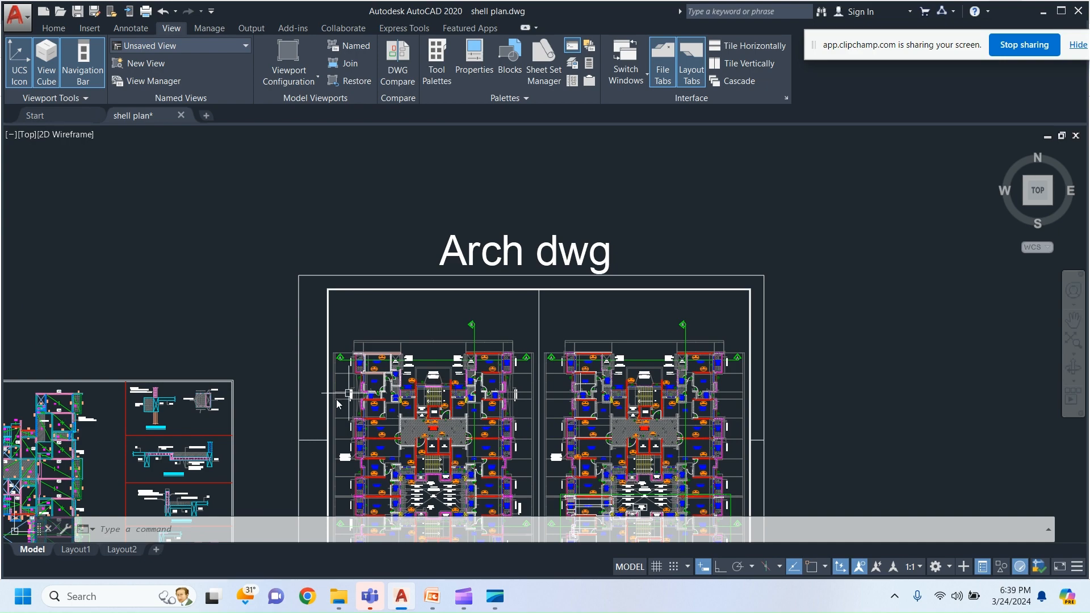
Step: Inspect columns C3 and C6, the balcony, the bedroom walls and the toilet in the first architectural floor plan
scroll(336, 400, "up", 10)
middle_click_drag(213, 281, 228, 365)
scroll(357, 257, "up", 4)
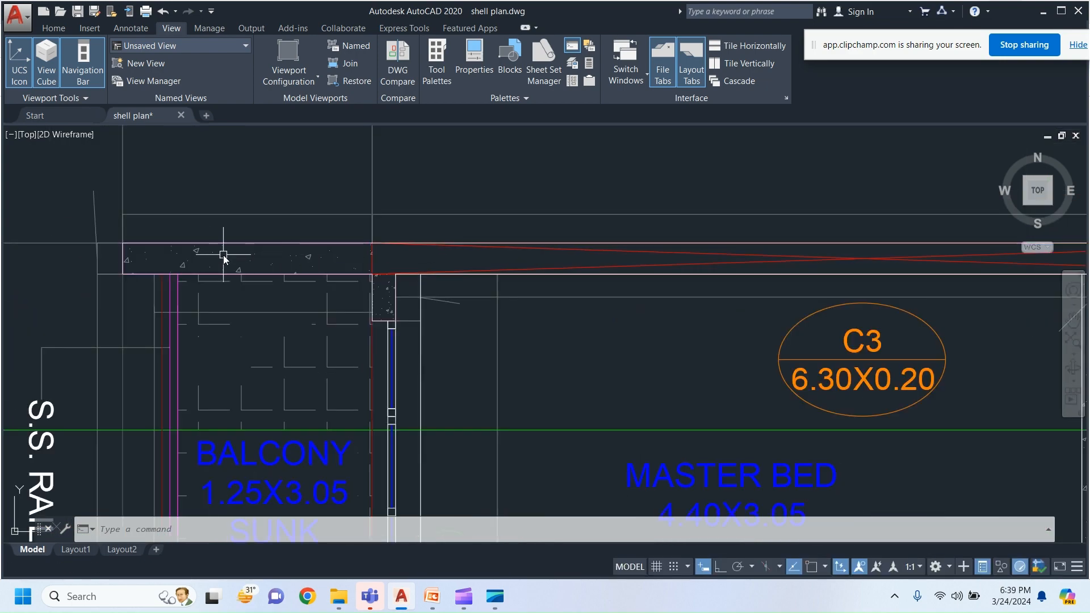
middle_click_drag(494, 414, 438, 221)
scroll(438, 222, "down", 4)
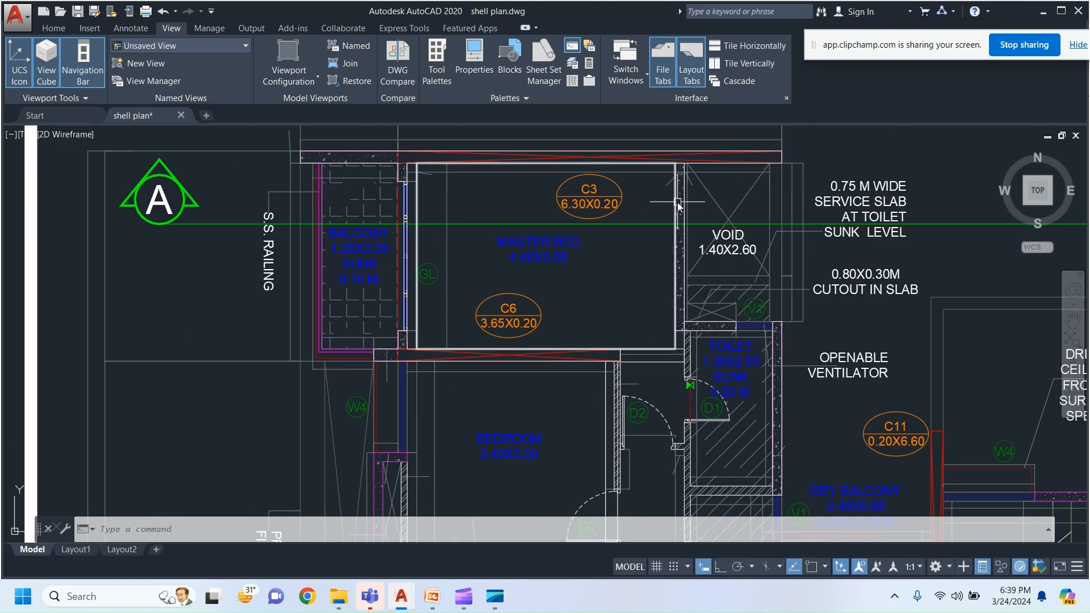
middle_click_drag(679, 206, 741, 153)
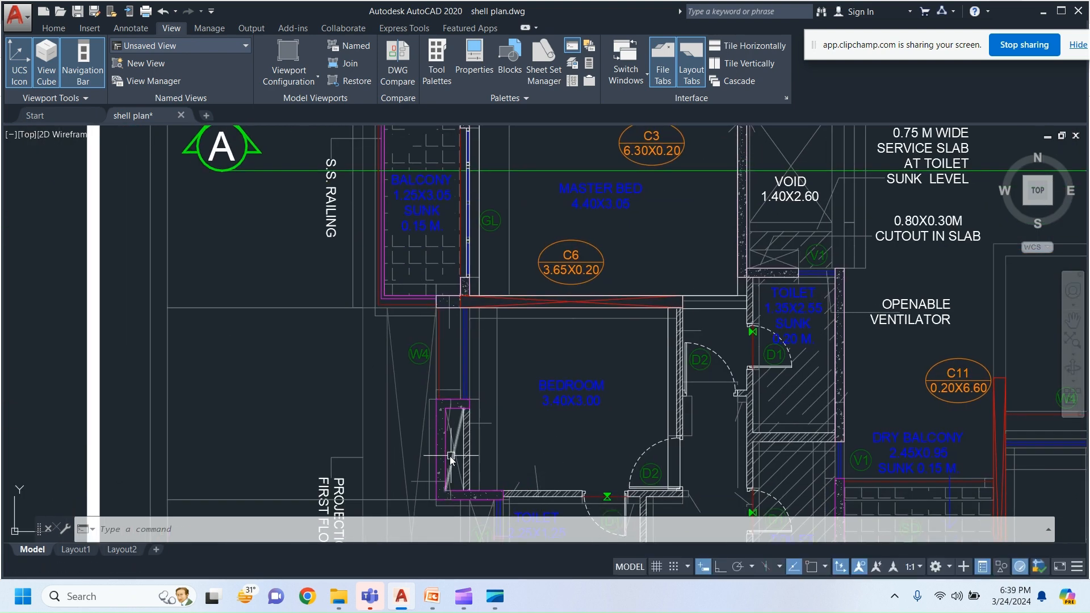
scroll(582, 303, "up", 4)
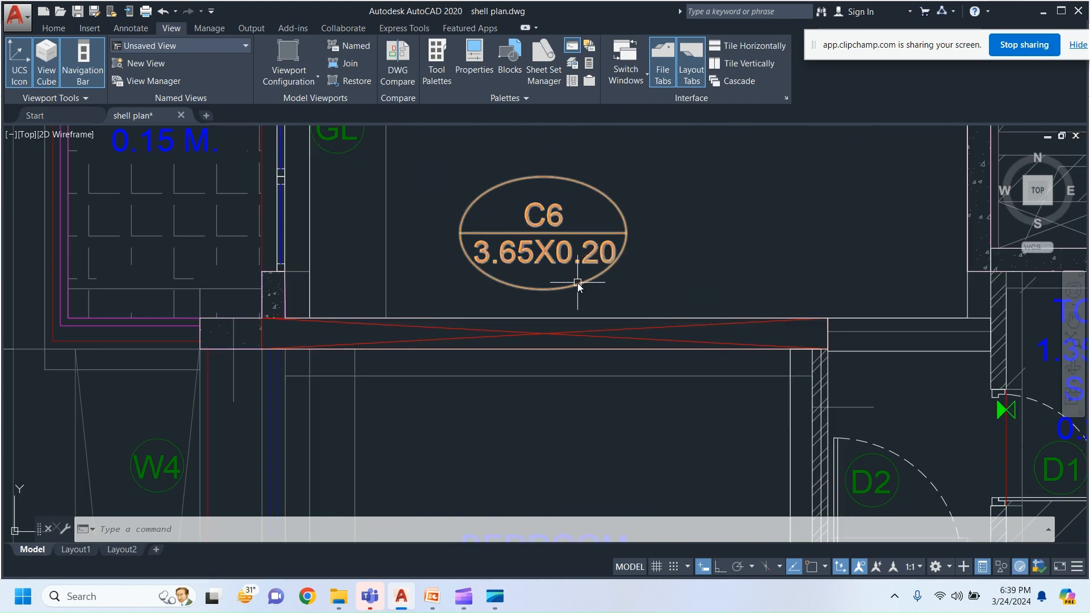
scroll(579, 318, "down", 2)
mouse_move(616, 331)
middle_mouse_down()
mouse_move(608, 390)
mouse_move(639, 299)
middle_mouse_up()
scroll(608, 390, "down", 5)
scroll(640, 299, "down", 5)
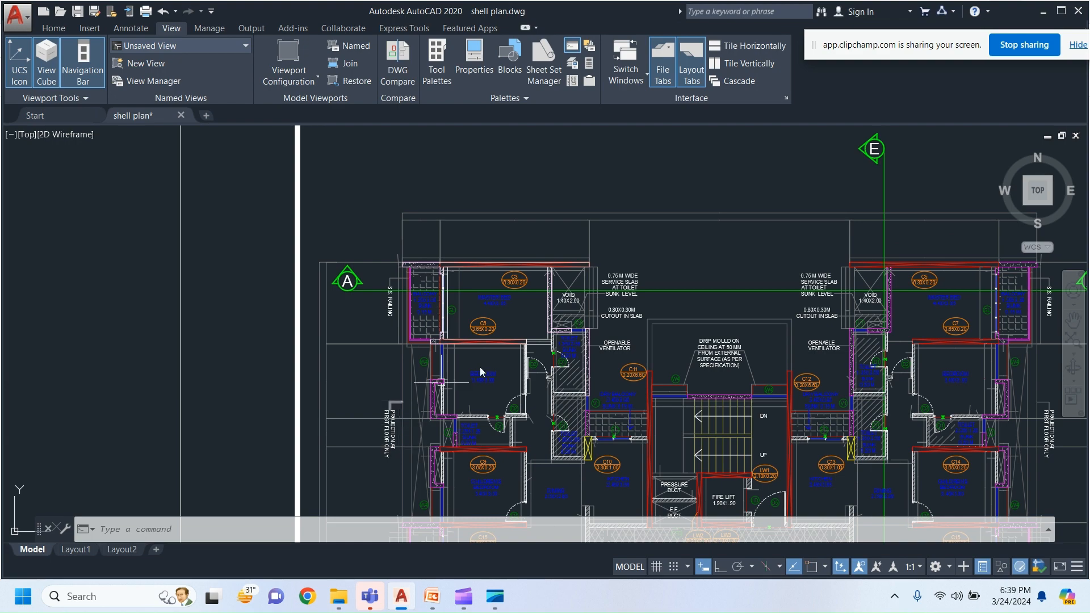
Step: Inspect the beam, slab and column labels around slab S1 in the second structural plan, including B210, B235 and B188
scroll(410, 396, "down", 4)
scroll(291, 388, "up", 10)
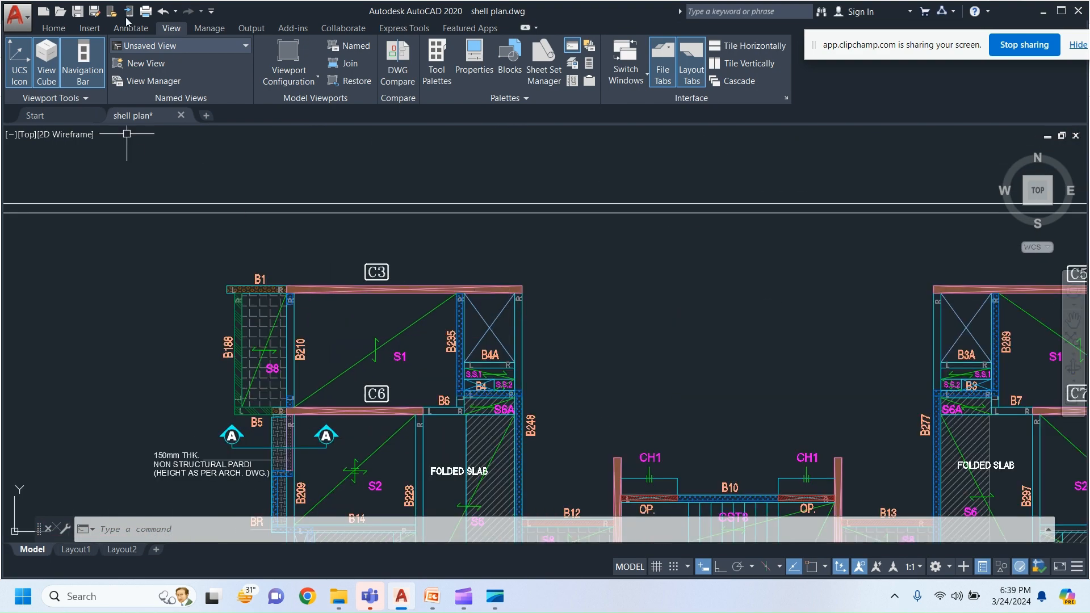
scroll(411, 342, "up", 4)
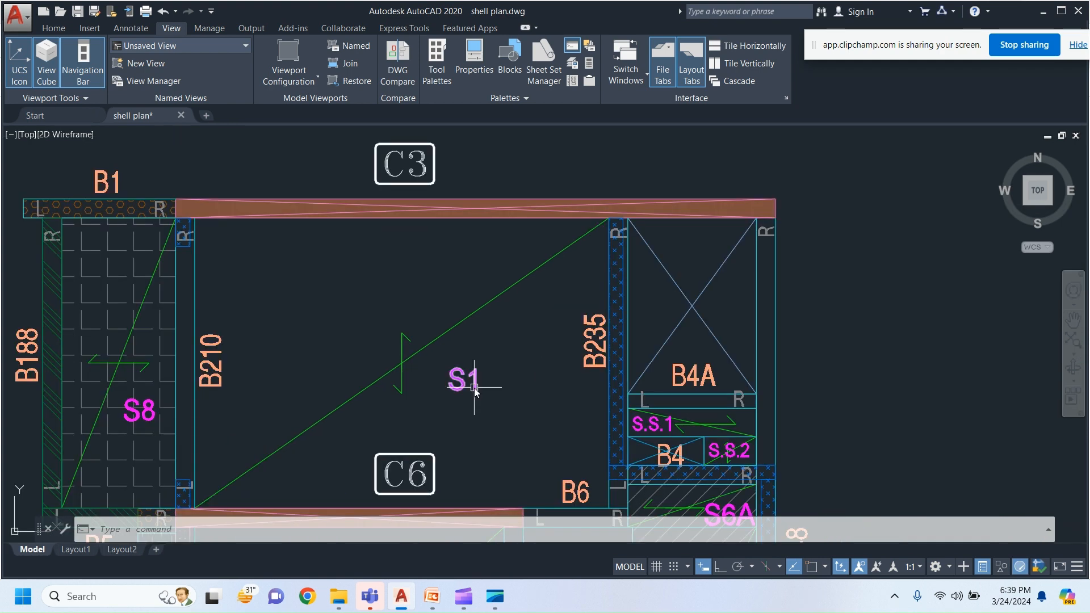
scroll(196, 371, "up", 2)
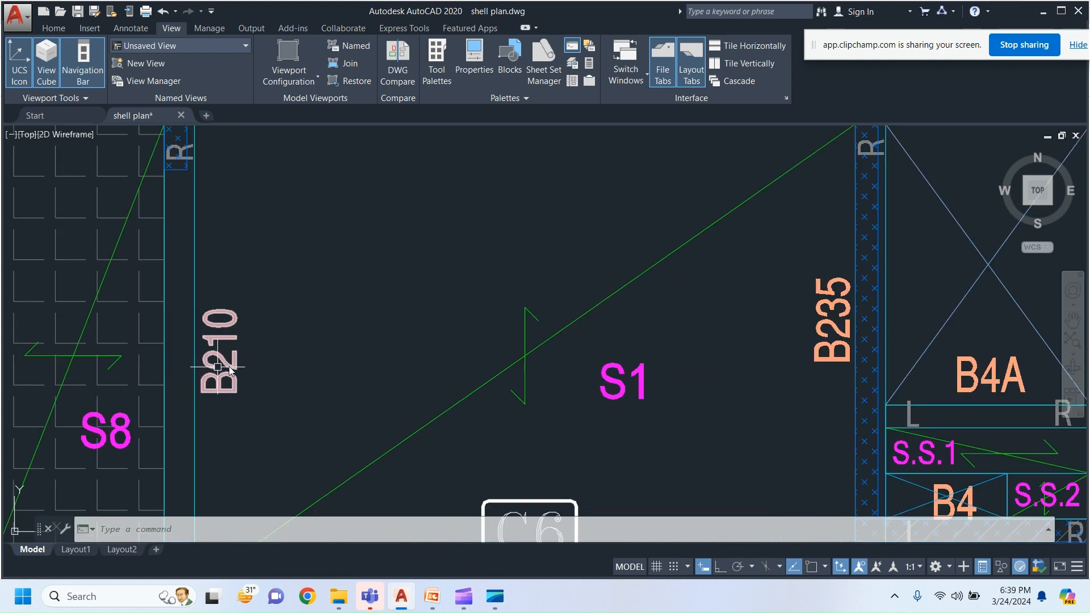
scroll(247, 355, "down", 2)
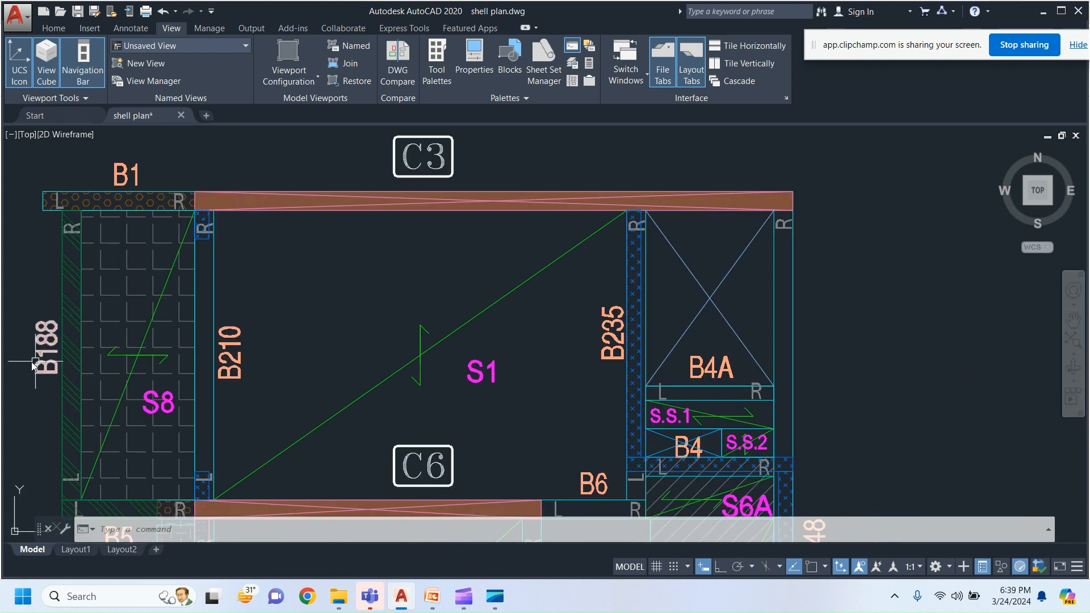
scroll(391, 328, "down", 2)
scroll(392, 328, "down", 7)
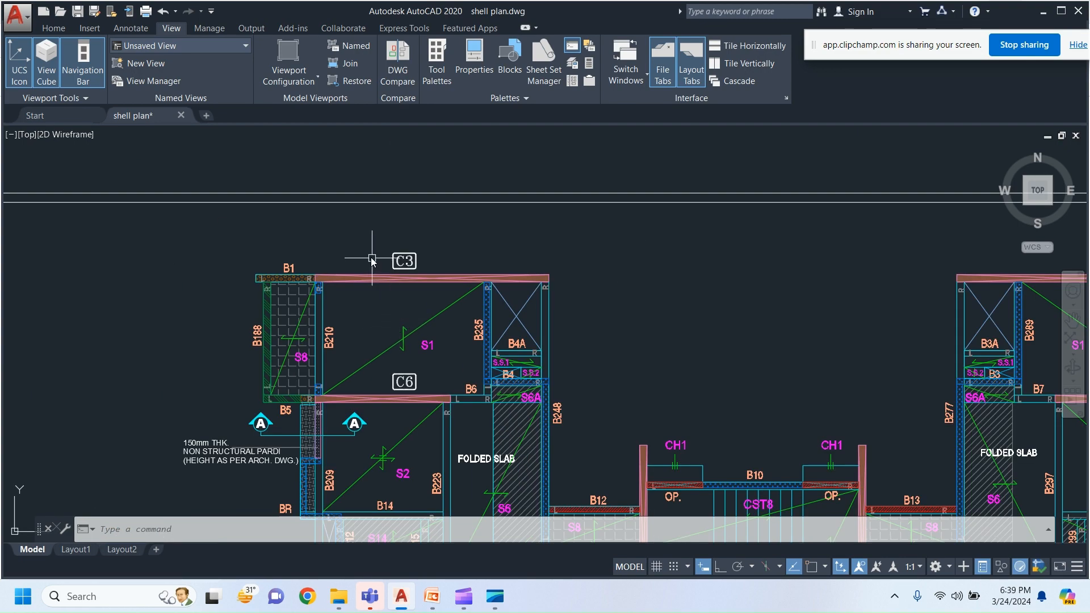
middle_click_drag(210, 326, 321, 318)
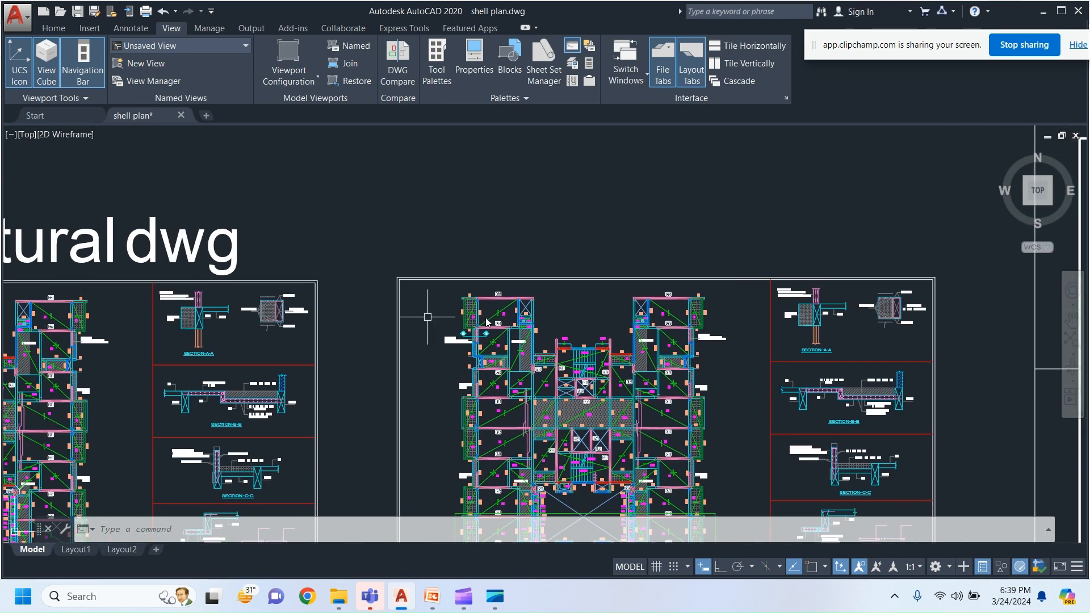
Step: Look up the beam sizes for B204 to B210 in the structural beam schedule
scroll(127, 370, "down", 2)
middle_click_drag(128, 370, 818, 287)
scroll(147, 436, "up", 3)
scroll(85, 400, "down", 2)
scroll(523, 393, "up", 2)
scroll(459, 364, "up", 3)
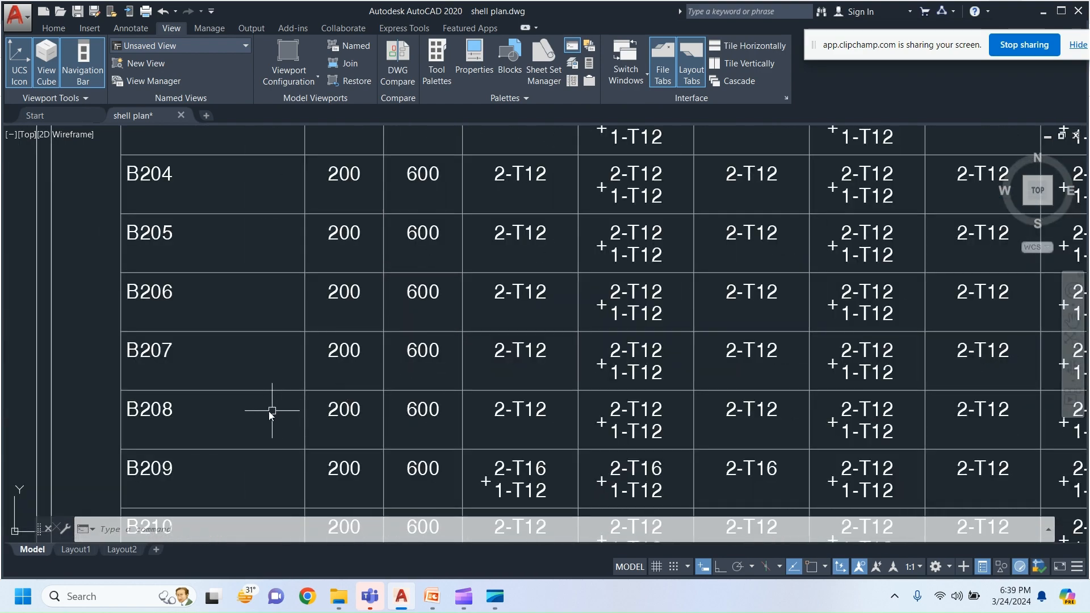
scroll(271, 410, "down", 7)
mouse_move(833, 394)
middle_mouse_down()
mouse_move(767, 405)
mouse_move(134, 399)
middle_mouse_up()
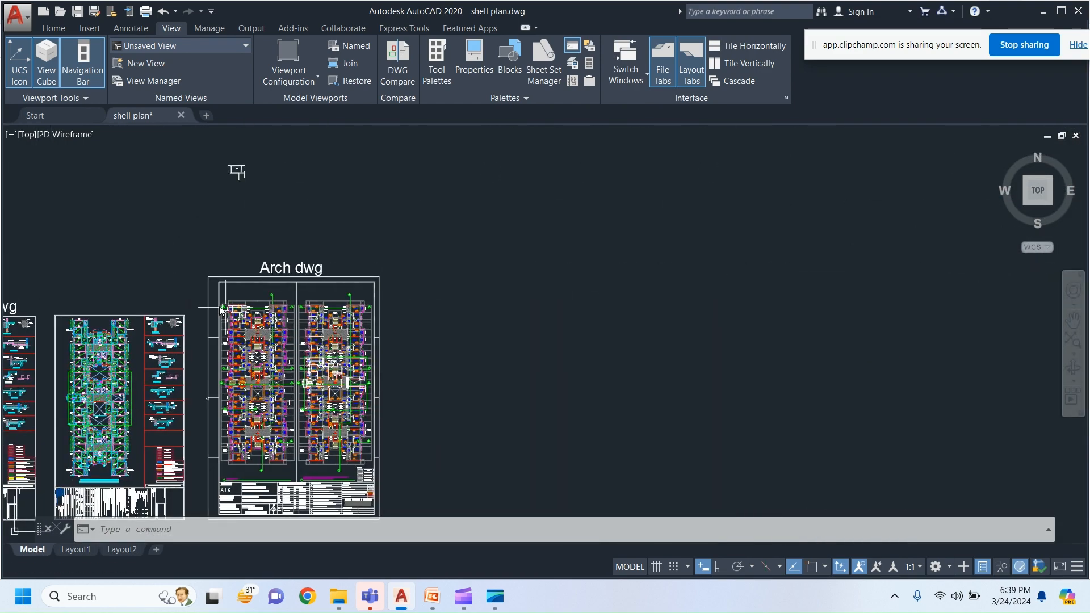
Step: Examine the master bedroom in the architectural plan, focusing on column C6 marked 3.65X0.20 and its adjoining walls
scroll(208, 299, "up", 10)
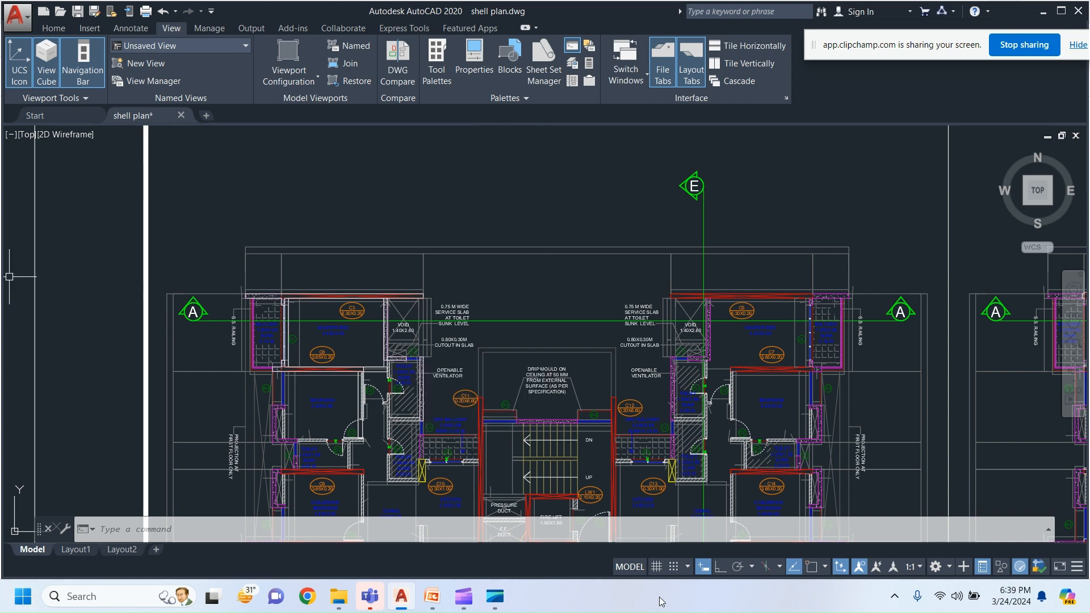
left_click(494, 183)
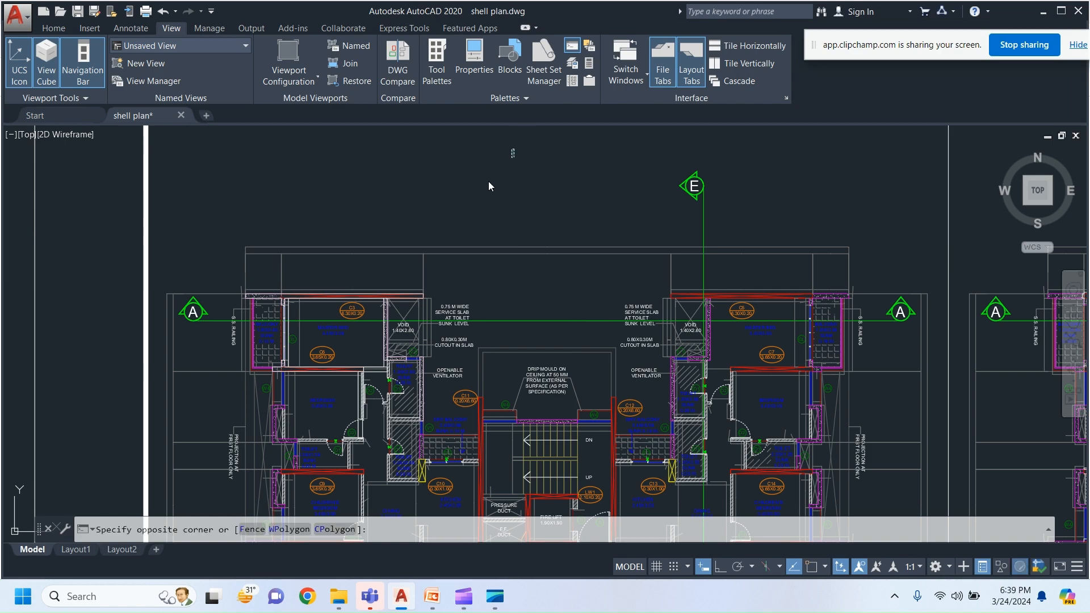
scroll(326, 289, "up", 3)
scroll(338, 288, "down", 8)
scroll(339, 287, "down", 2)
scroll(337, 289, "up", 8)
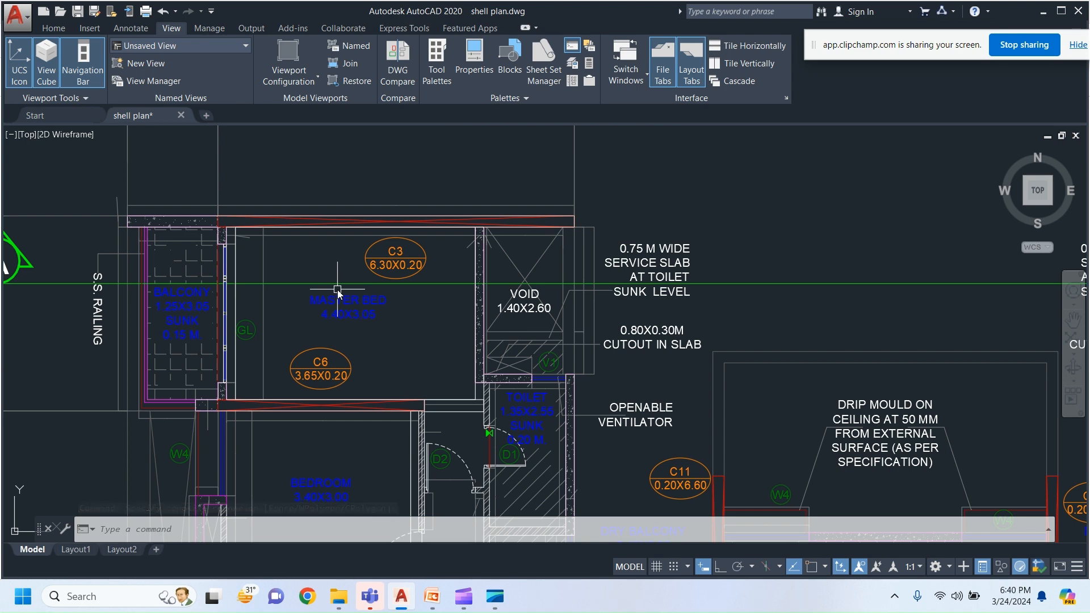
scroll(218, 287, "up", 2)
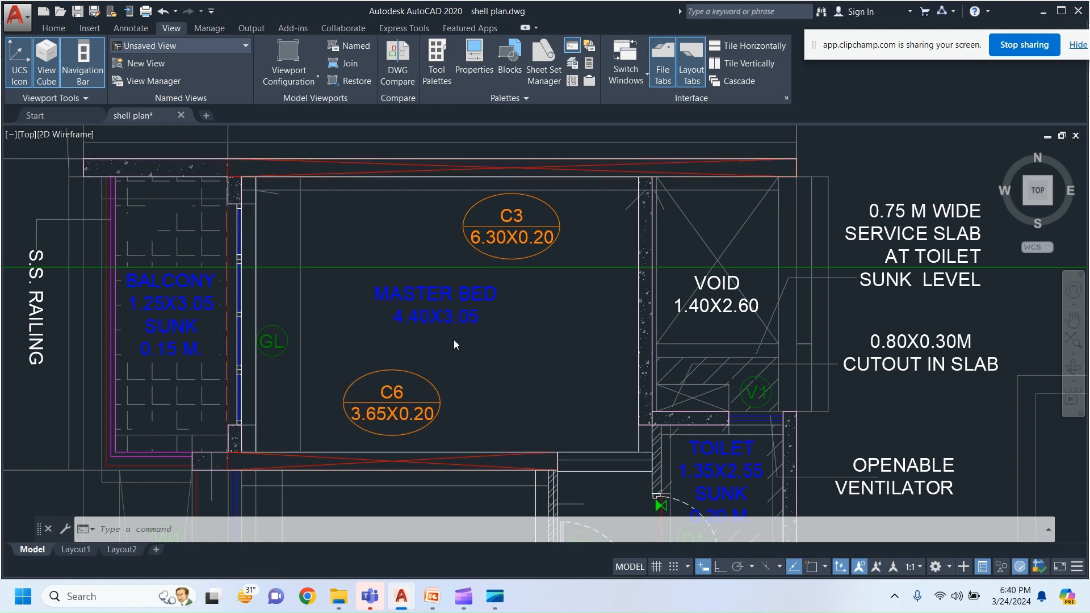
scroll(455, 343, "down", 2)
middle_click_drag(467, 360, 438, 297)
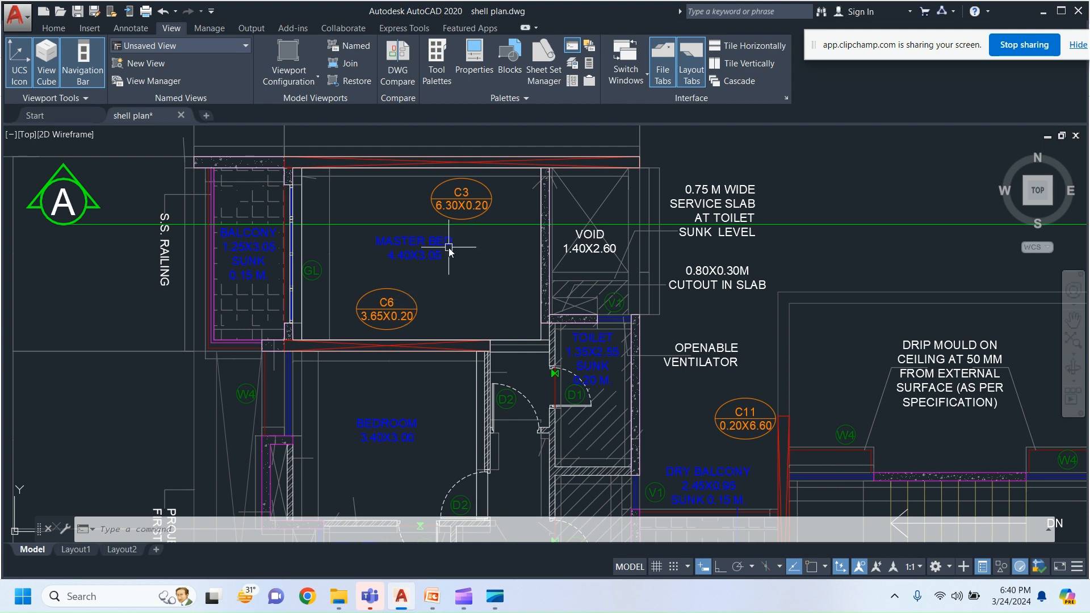
scroll(405, 296, "up", 2)
scroll(362, 335, "up", 2)
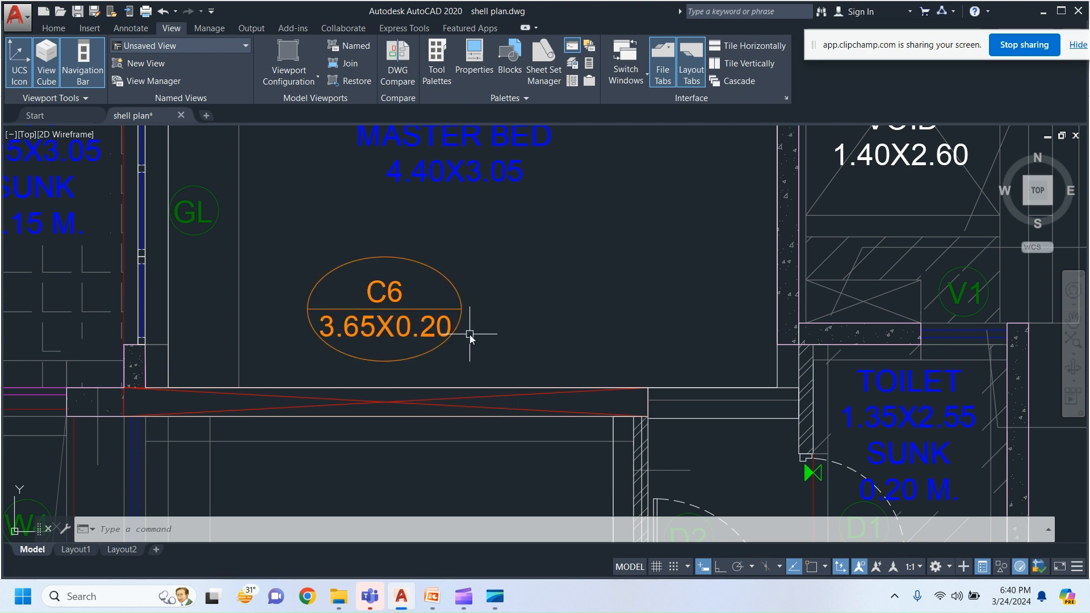
left_click(185, 389)
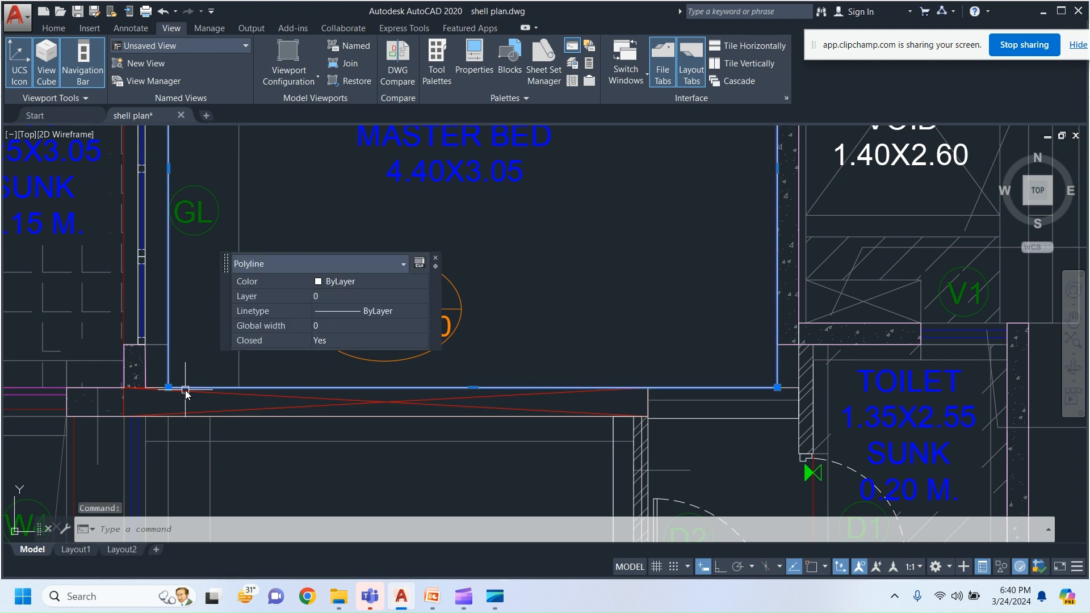
key("Escape")
key("Escape")
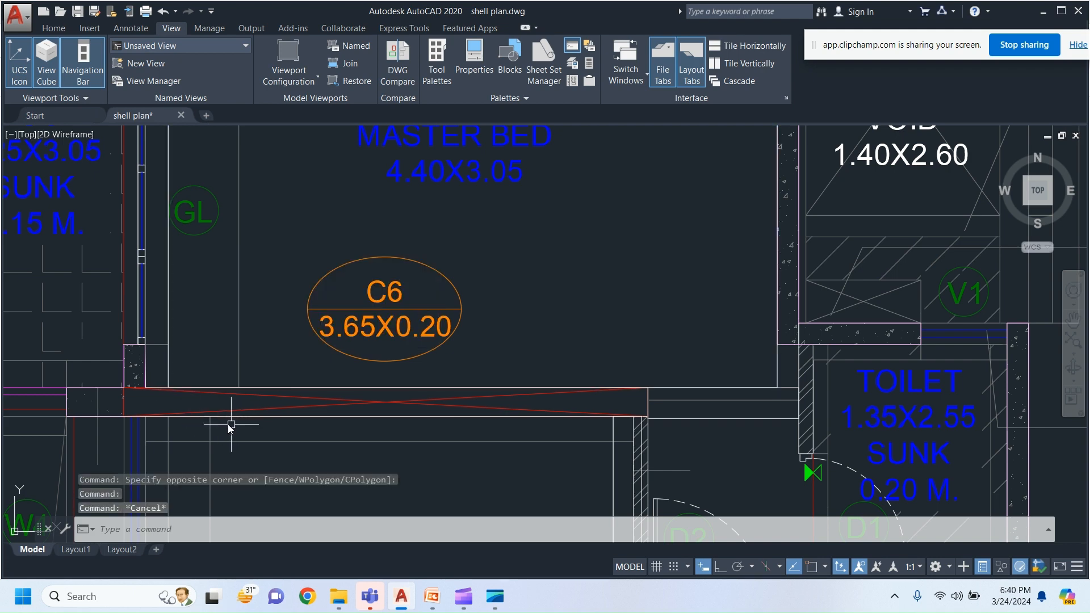
left_click(229, 413)
key("Escape")
key("Escape")
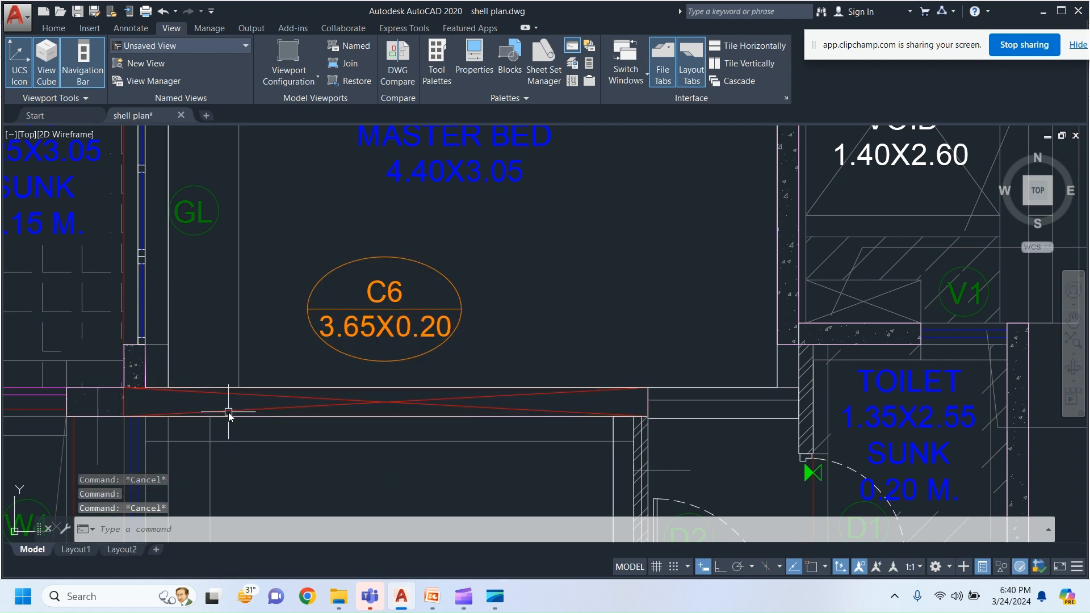
type("DIM")
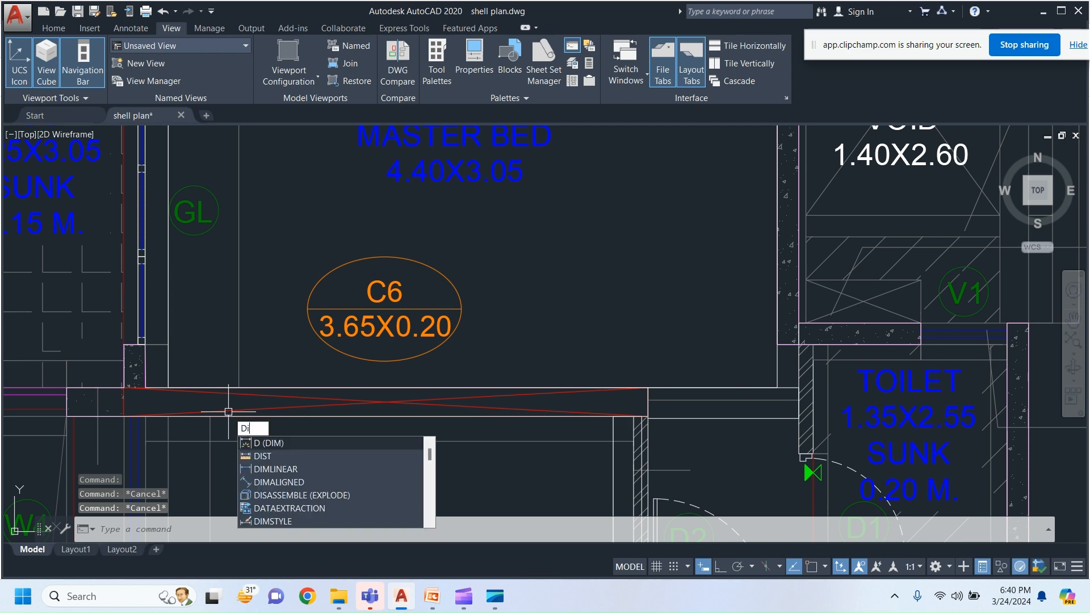
left_click(271, 444)
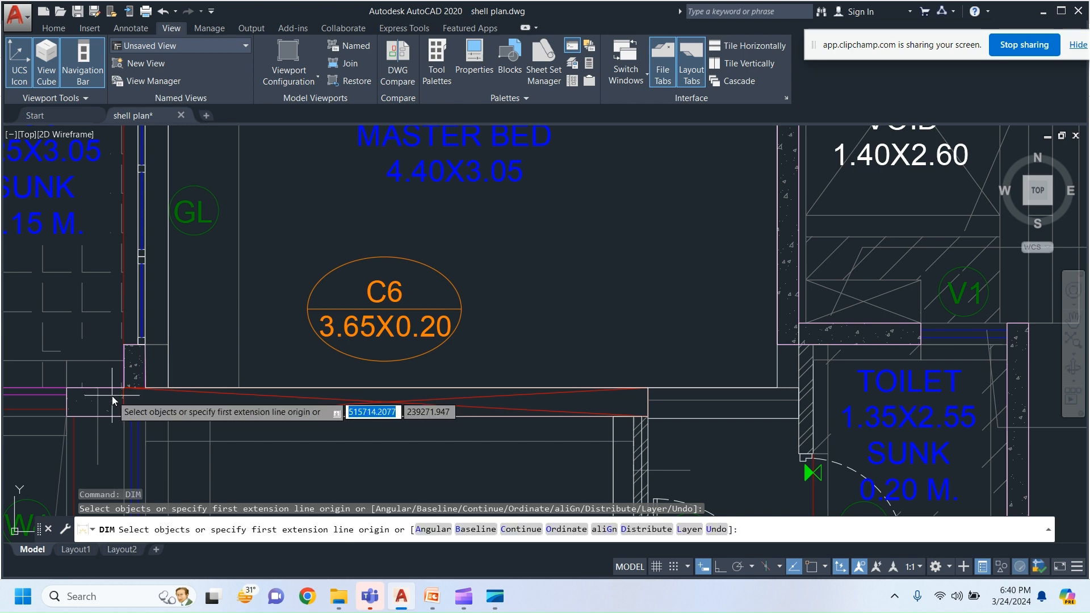
key("Escape")
key("Escape")
type("DOi")
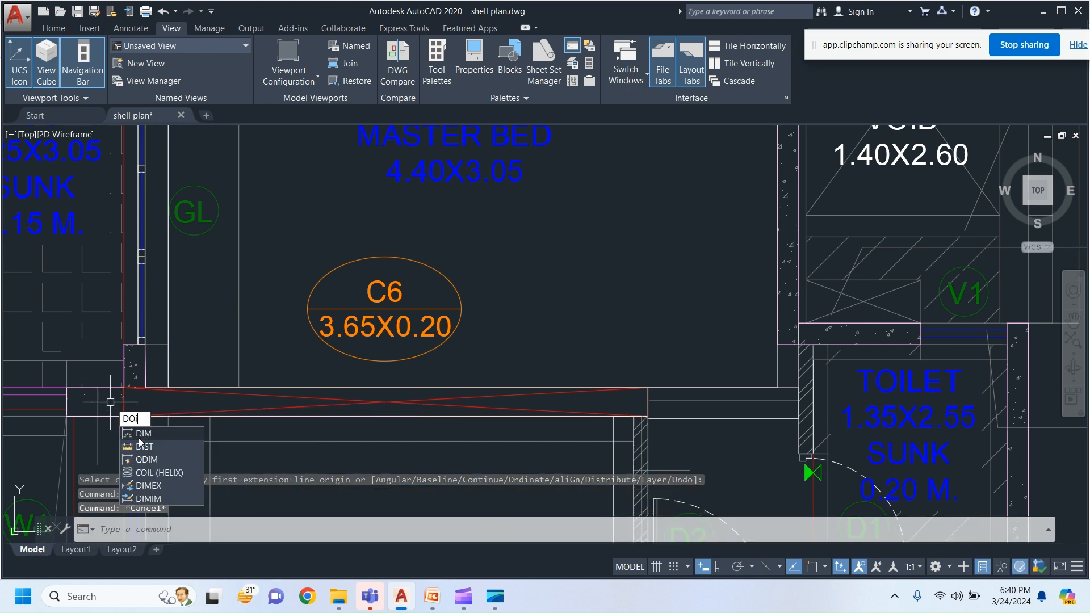
left_click(142, 433)
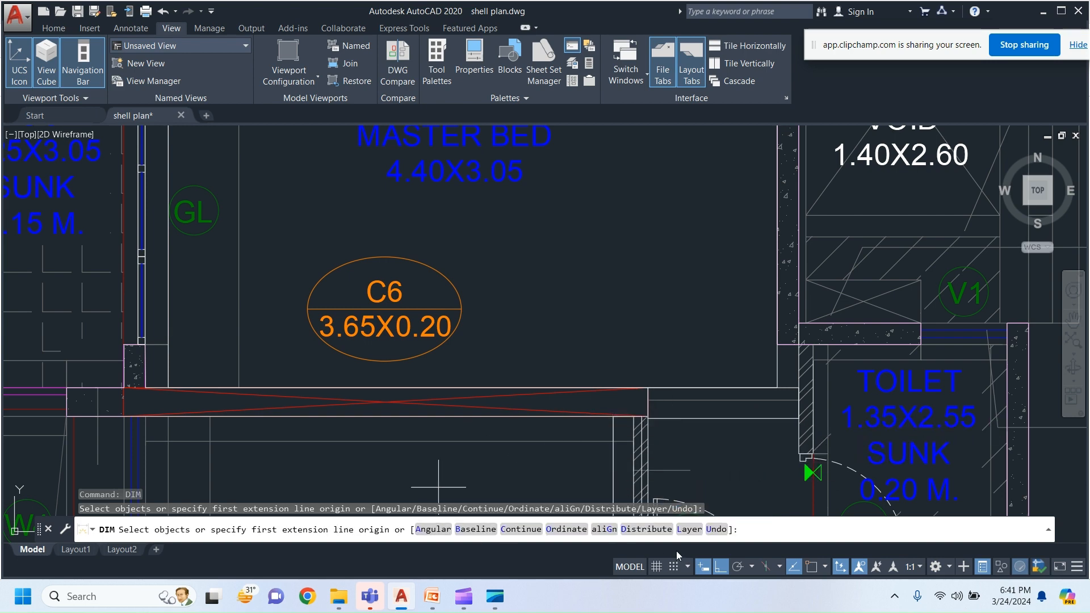
left_click(520, 529)
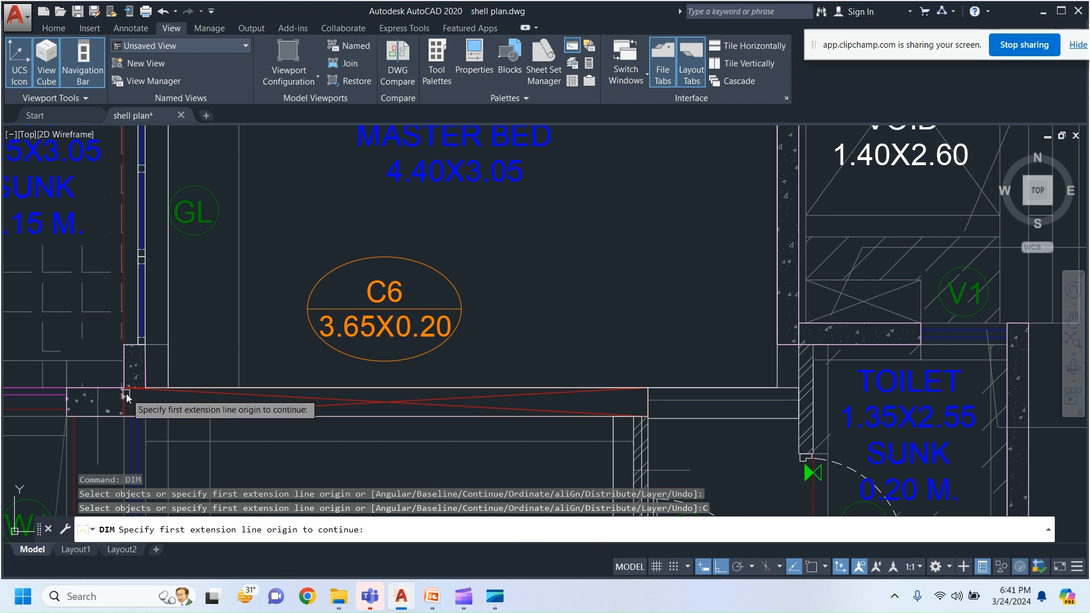
key("Escape")
key("Escape")
type("dium")
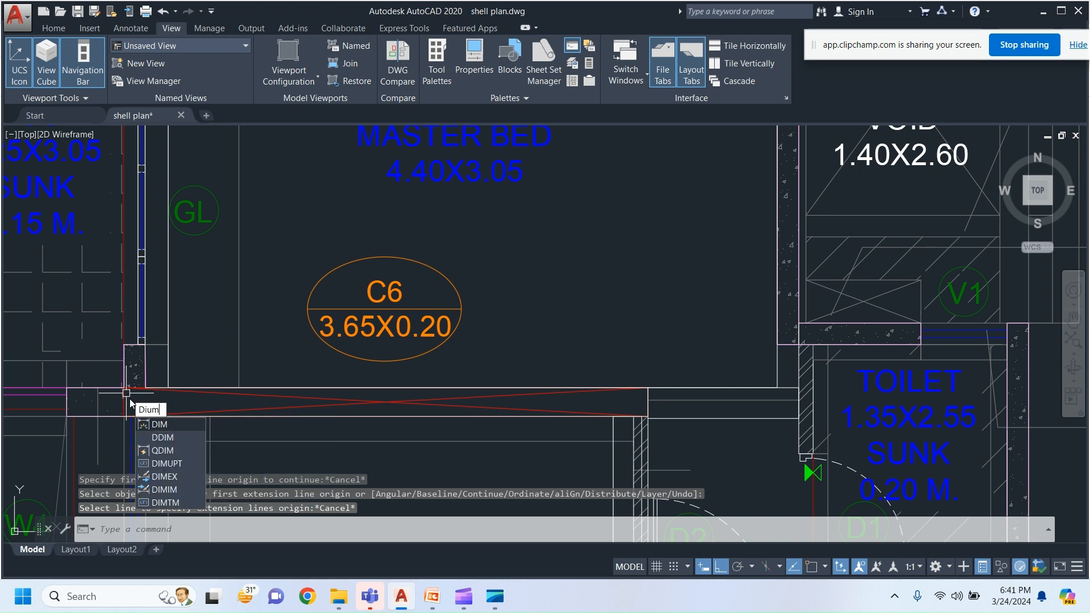
left_click(147, 424)
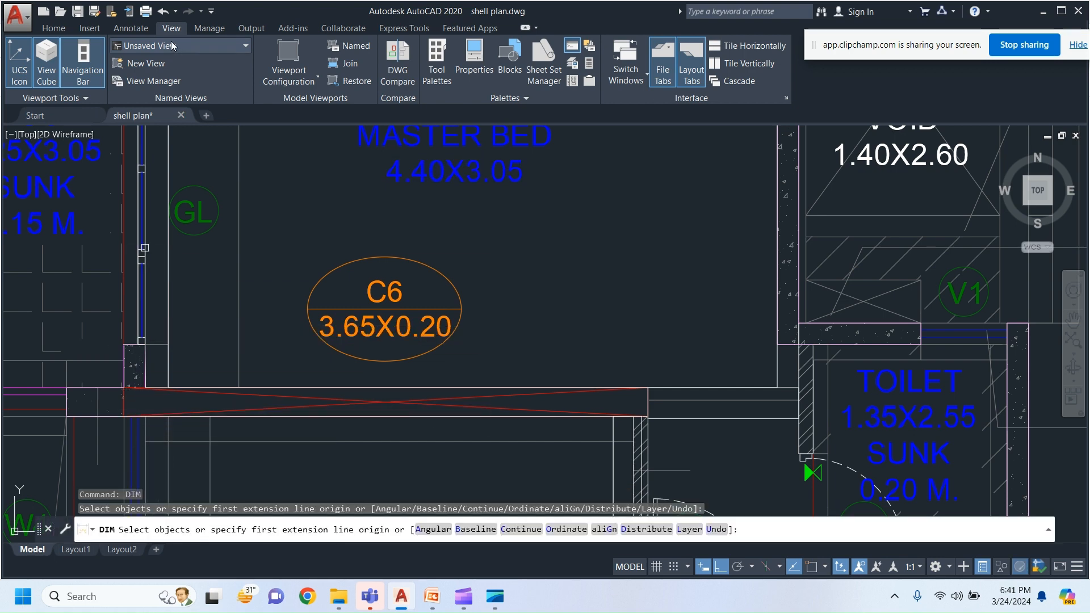
Step: Place a horizontal linear dimension between the upper corners of column C6, with Ortho off, to check its length against its label
left_click(59, 29)
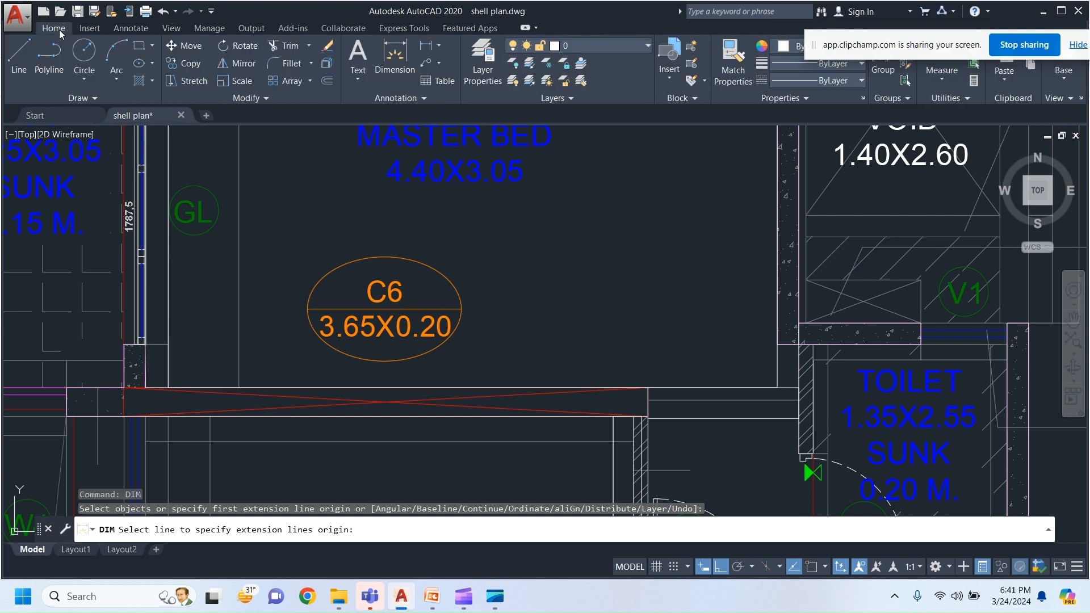
left_click(429, 48)
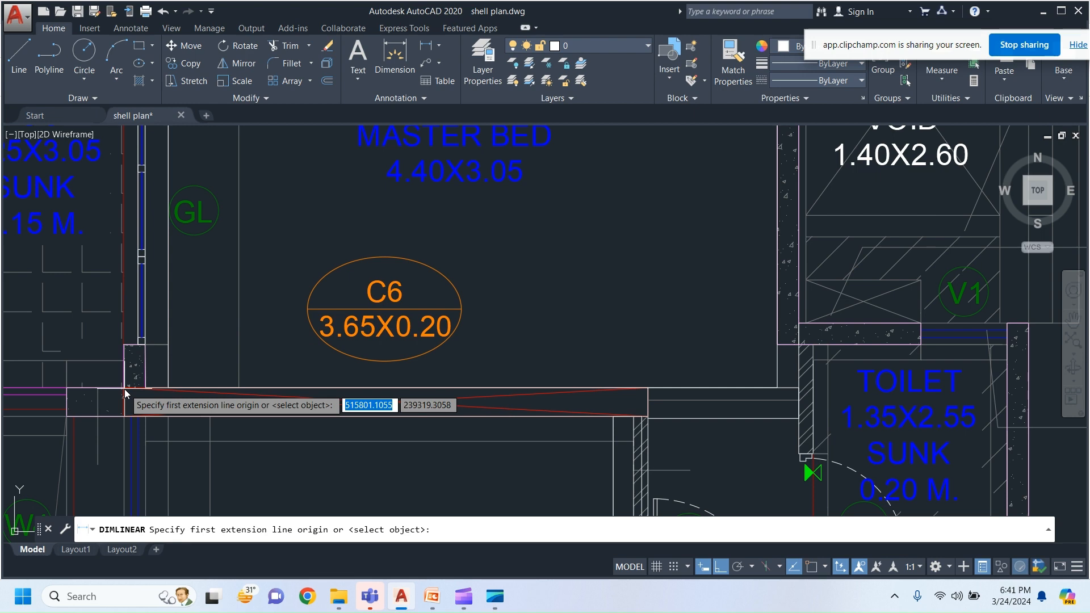
key("F8")
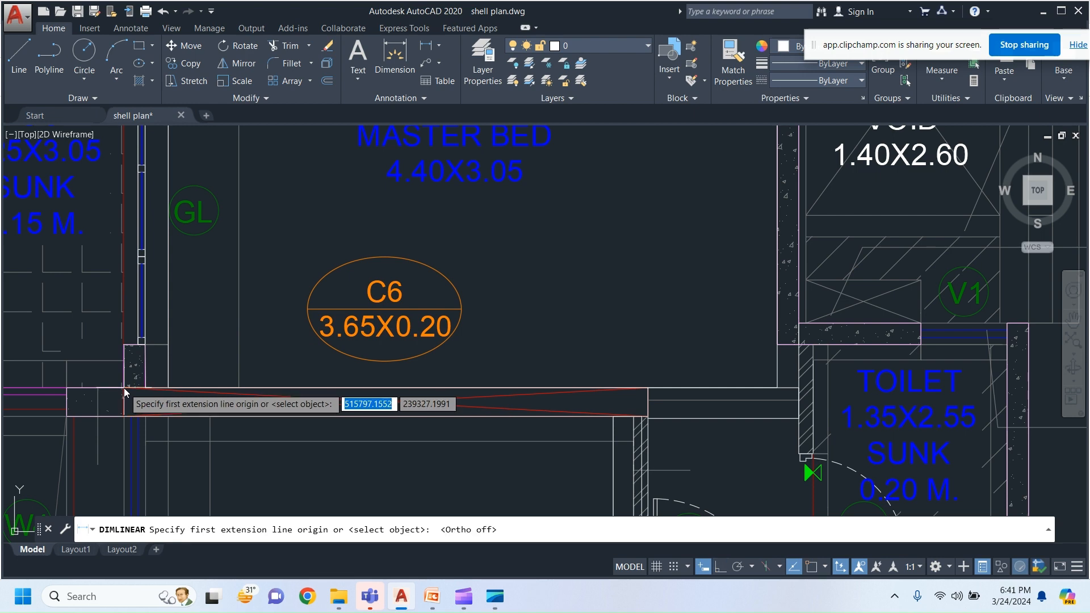
left_click(124, 389)
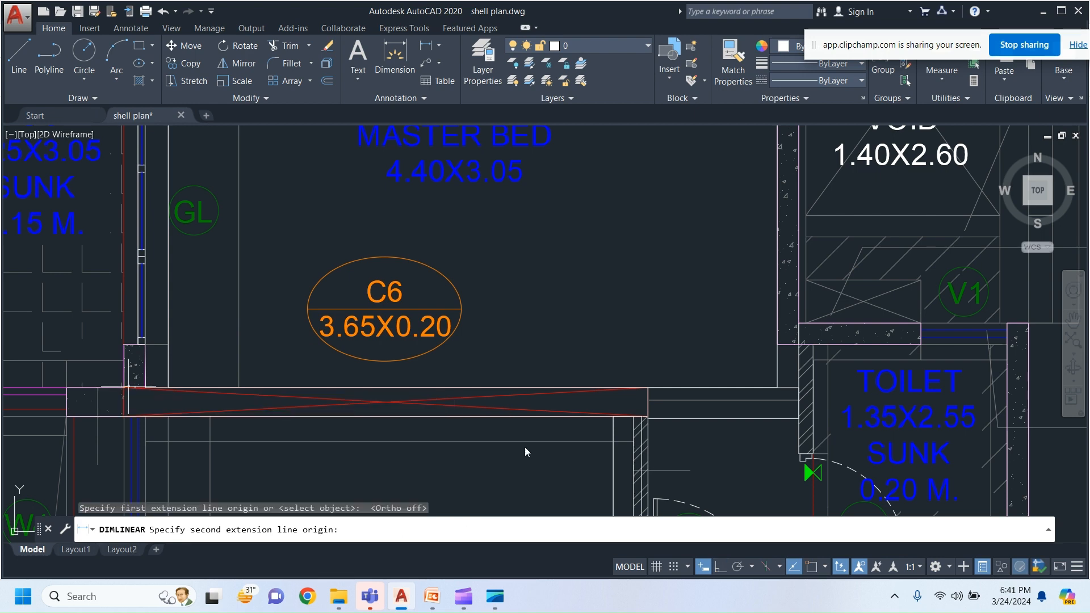
left_click(647, 389)
left_click(652, 360)
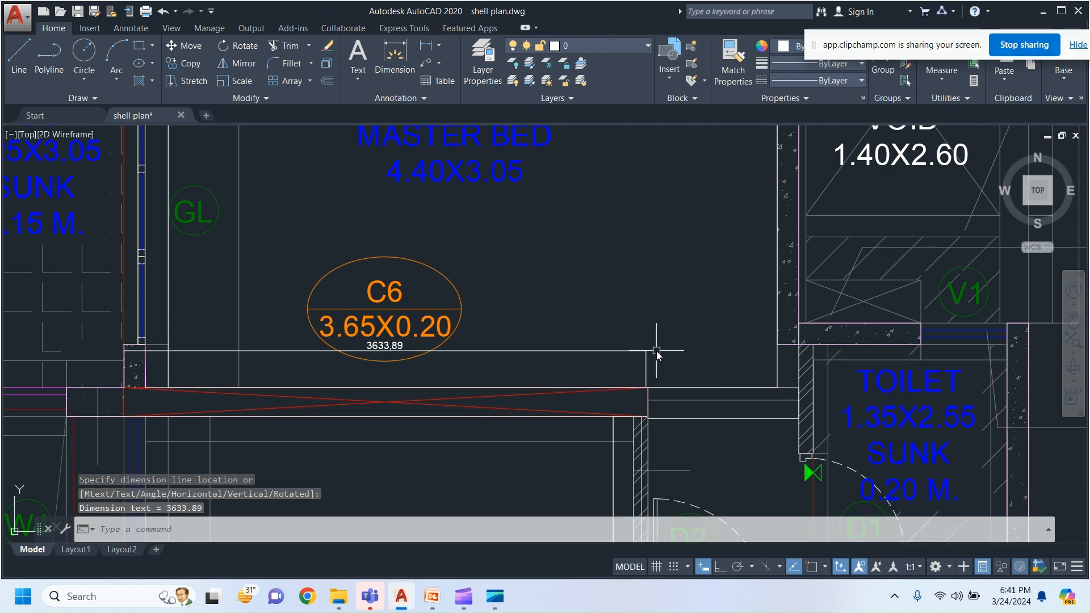
scroll(384, 363, "up", 6)
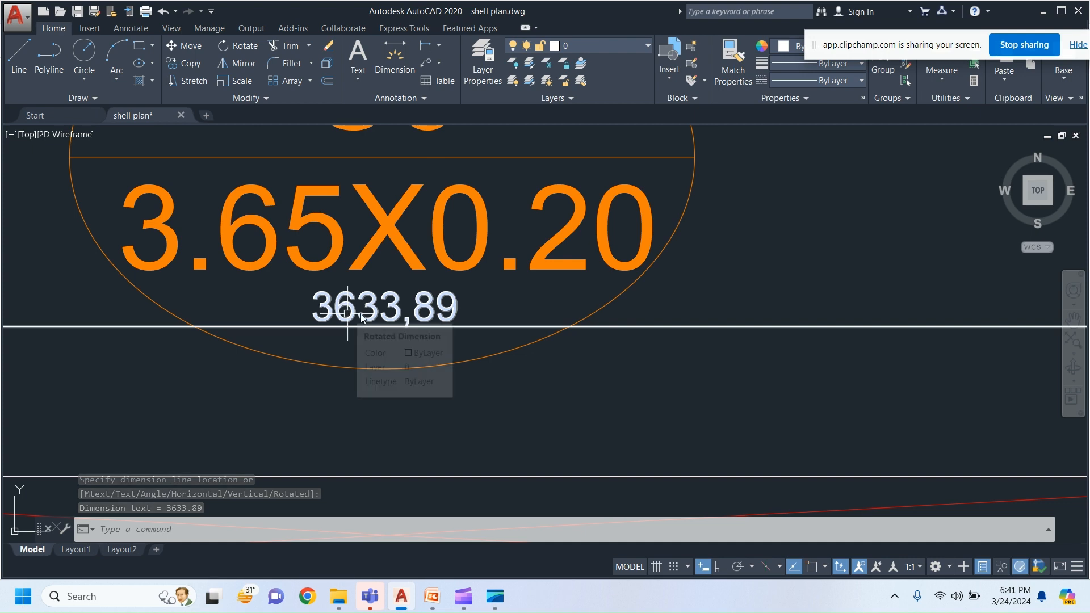
scroll(427, 311, "down", 6)
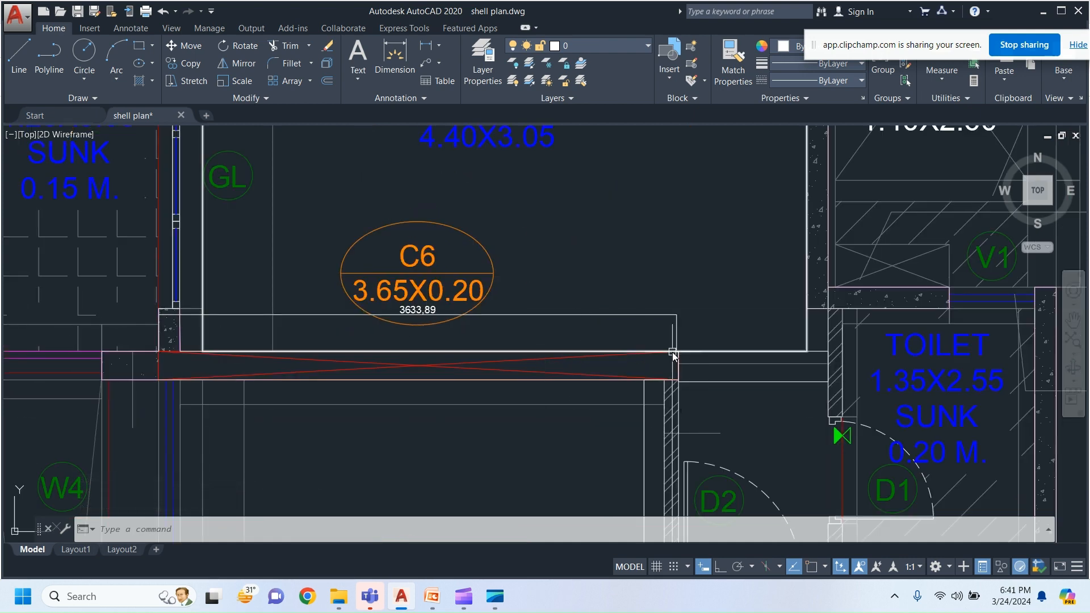
Step: Stretch the C6 dimension's right extension origin onto the column's exact upper-right corner and recheck the length
scroll(678, 350, "up", 8)
left_click(685, 326)
key("Escape")
left_click(688, 354)
left_click(687, 353)
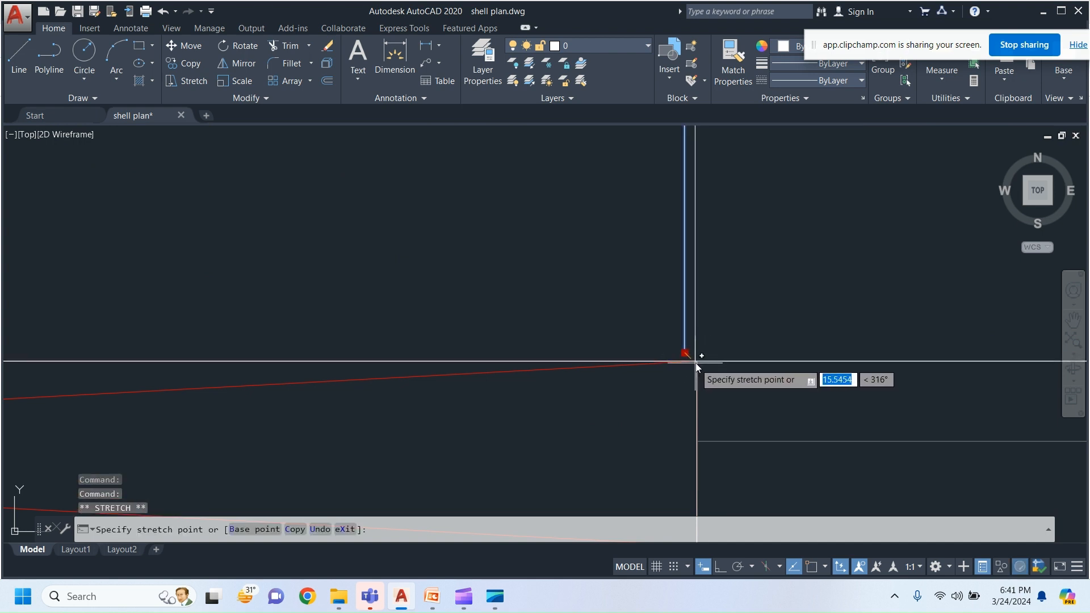
left_click(697, 362)
scroll(674, 358, "down", 8)
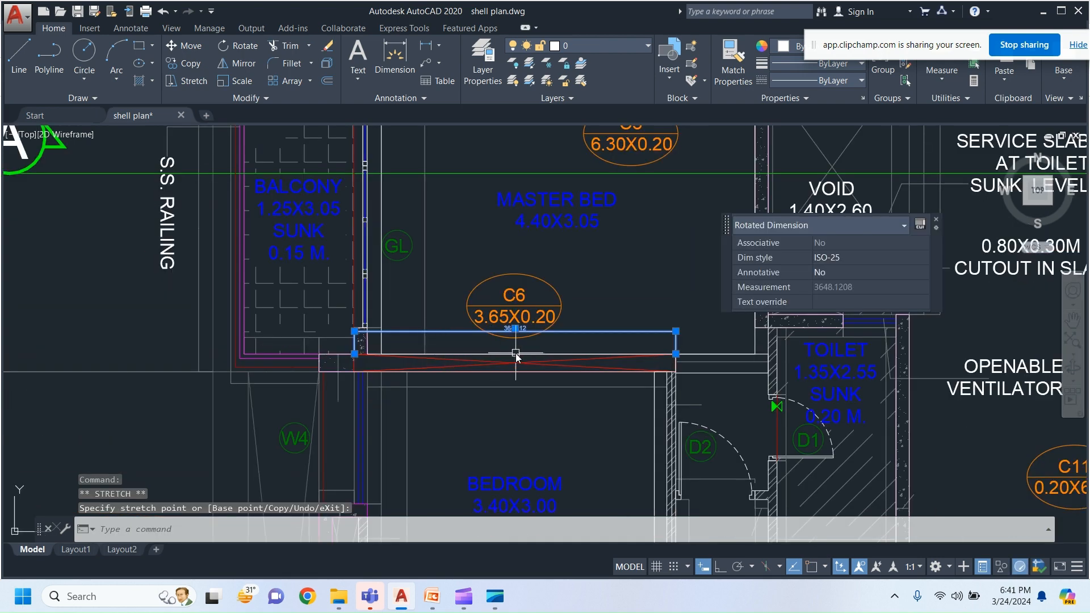
scroll(492, 352, "up", 4)
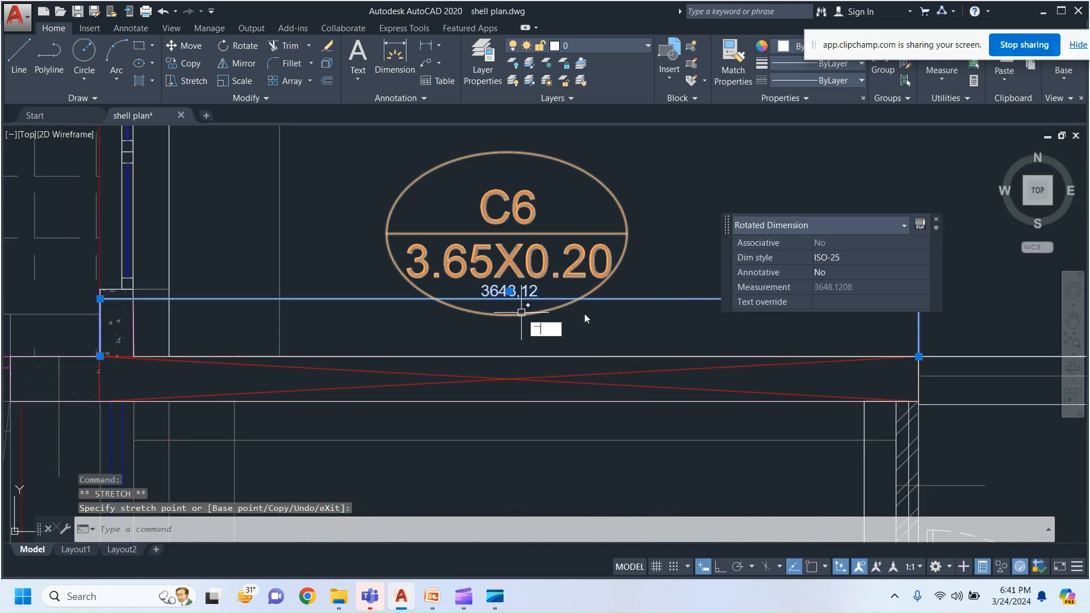
Step: Delete the linear check dimension above column C6
key("Escape")
key("Escape")
key("Escape")
left_click(605, 299)
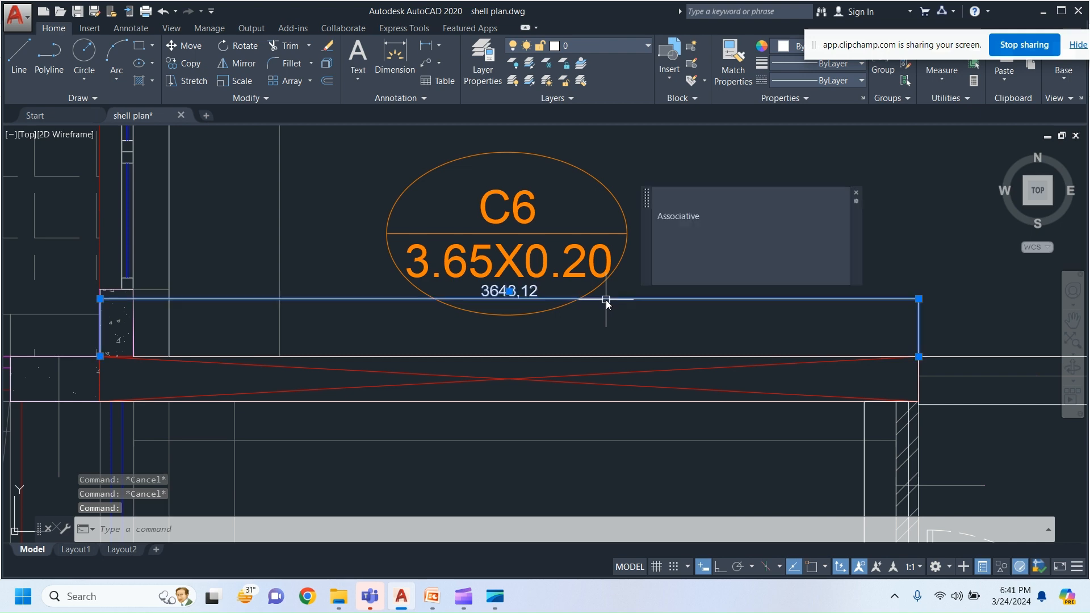
key("Delete")
scroll(605, 301, "down", 4)
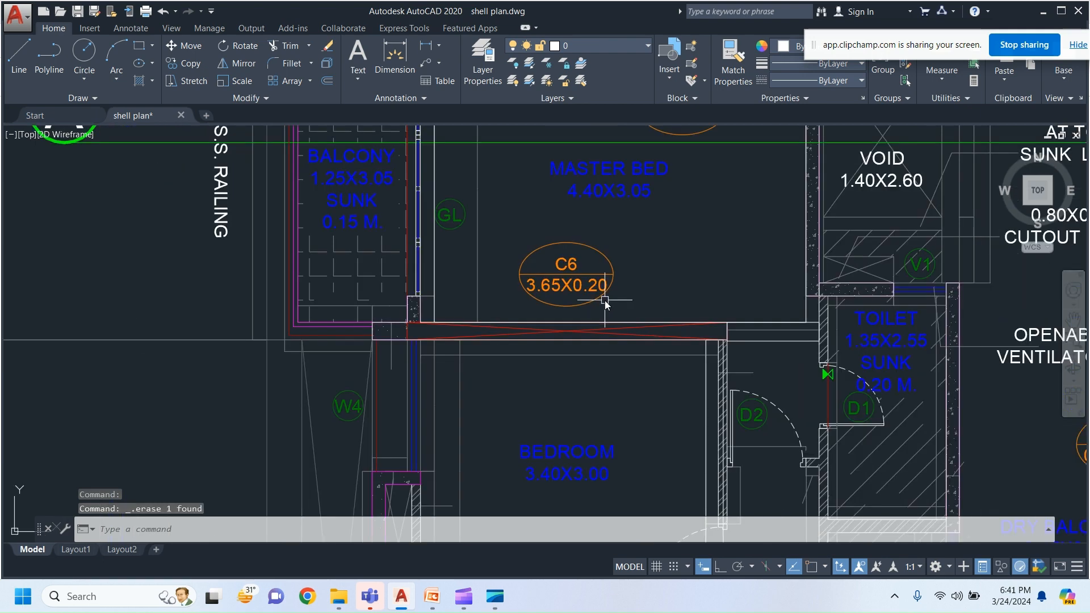
Step: Inspect beam B210 between slabs S8 and S1, near columns C3 and C6, in the structural plan
scroll(604, 301, "down", 3)
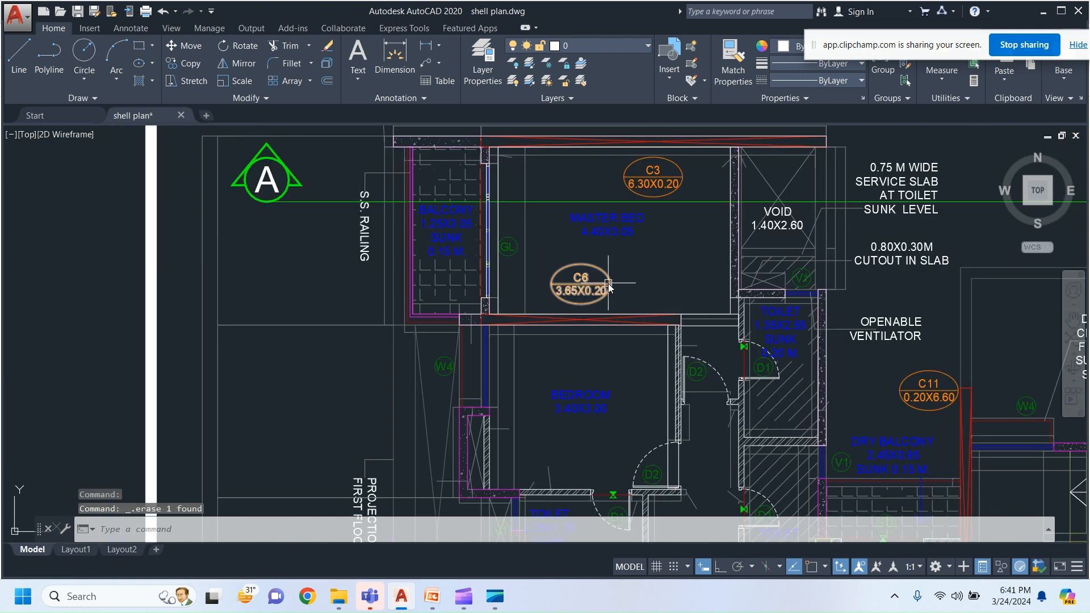
scroll(607, 284, "down", 6)
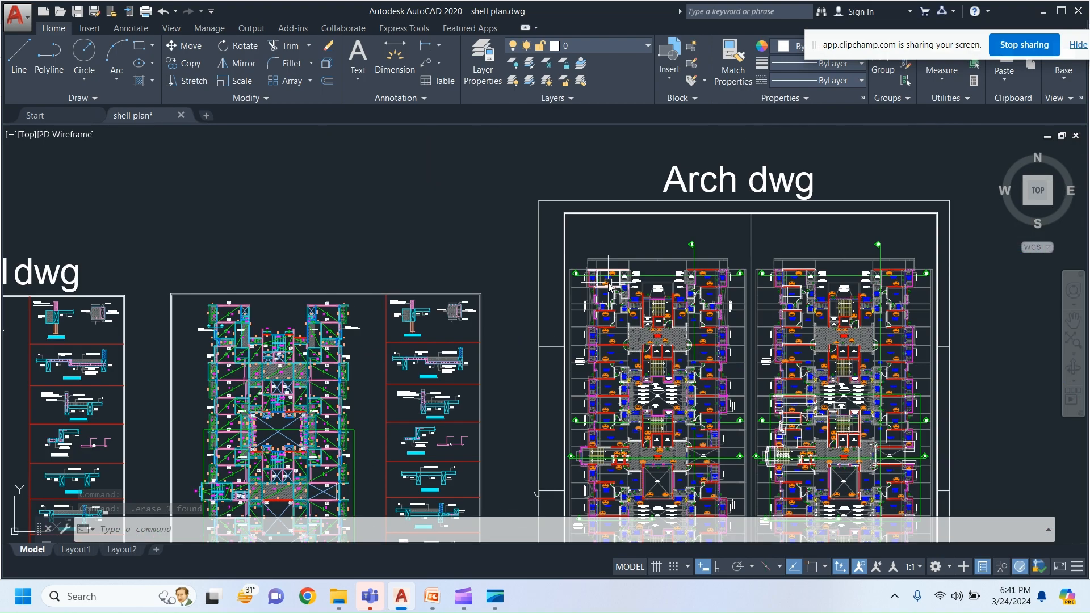
mouse_move(244, 269)
middle_mouse_down()
mouse_move(486, 284)
mouse_move(635, 269)
middle_mouse_up()
scroll(242, 363, "up", 6)
scroll(330, 258, "up", 4)
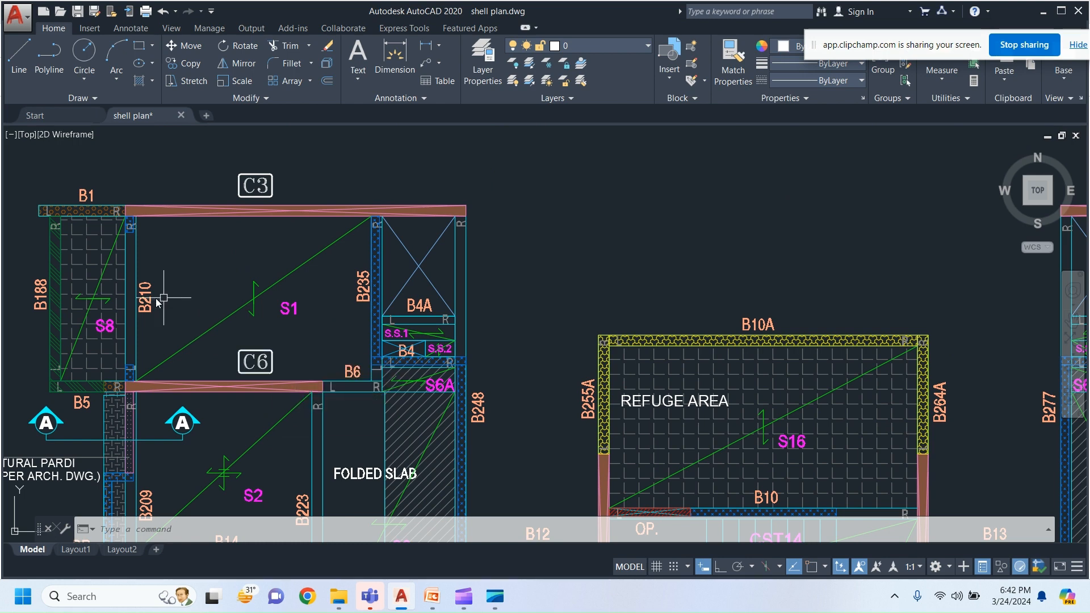
scroll(141, 308, "up", 2)
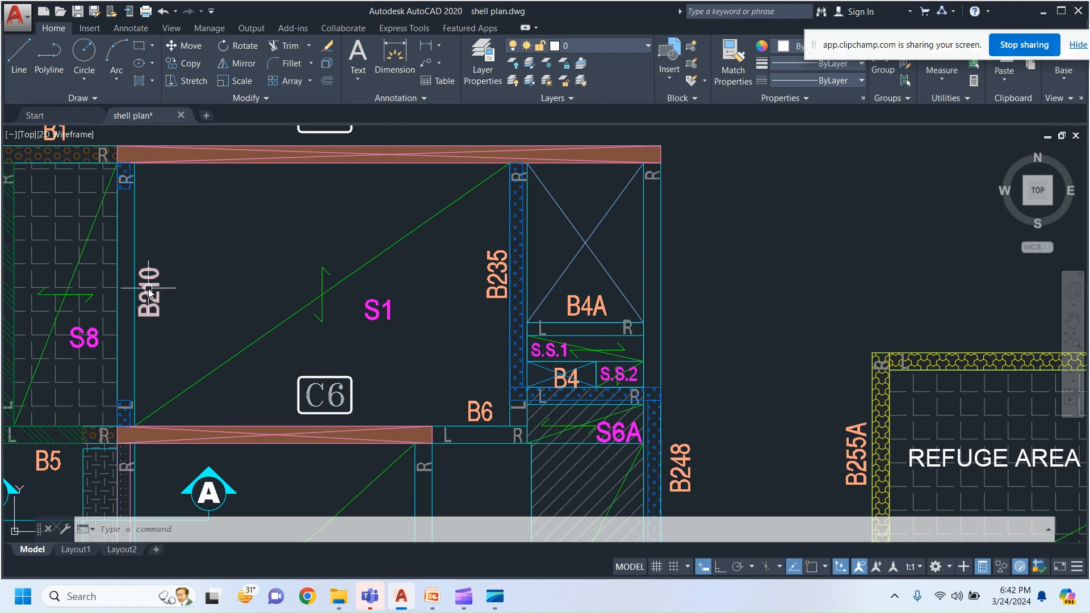
Step: Go from the structural plan to the beam schedule sheets and search them for beam B210
scroll(163, 288, "down", 1)
scroll(162, 288, "down", 5)
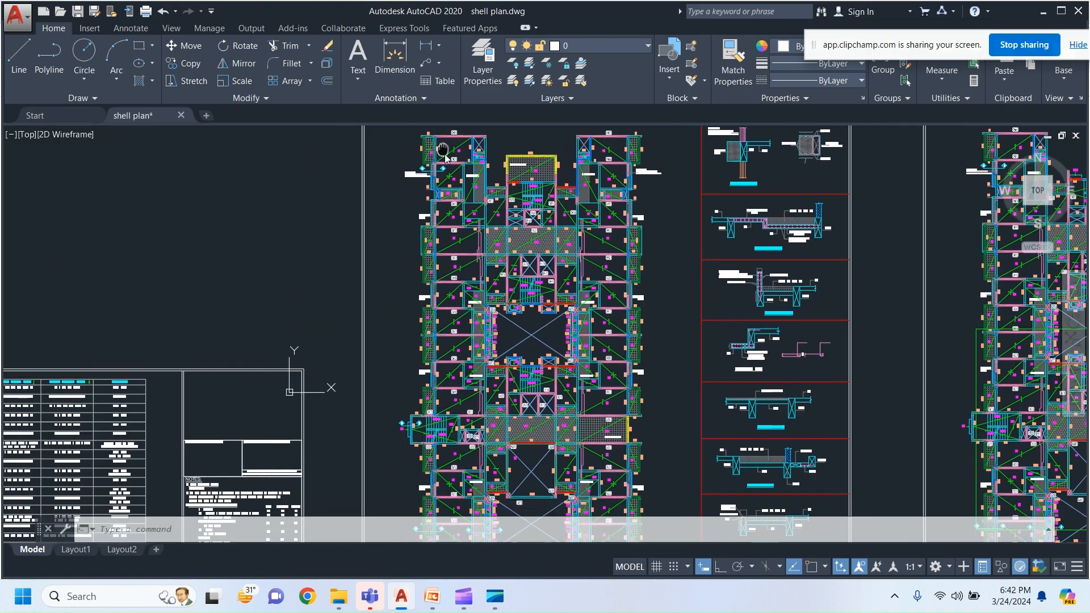
scroll(438, 276, "up", 10)
scroll(379, 286, "down", 6)
scroll(486, 175, "down", 6)
scroll(341, 333, "up", 4)
middle_click_drag(219, 312, 843, 299)
middle_click_drag(74, 307, 806, 300)
mouse_move(360, 311)
middle_mouse_down()
mouse_move(753, 311)
mouse_move(562, 308)
middle_mouse_up()
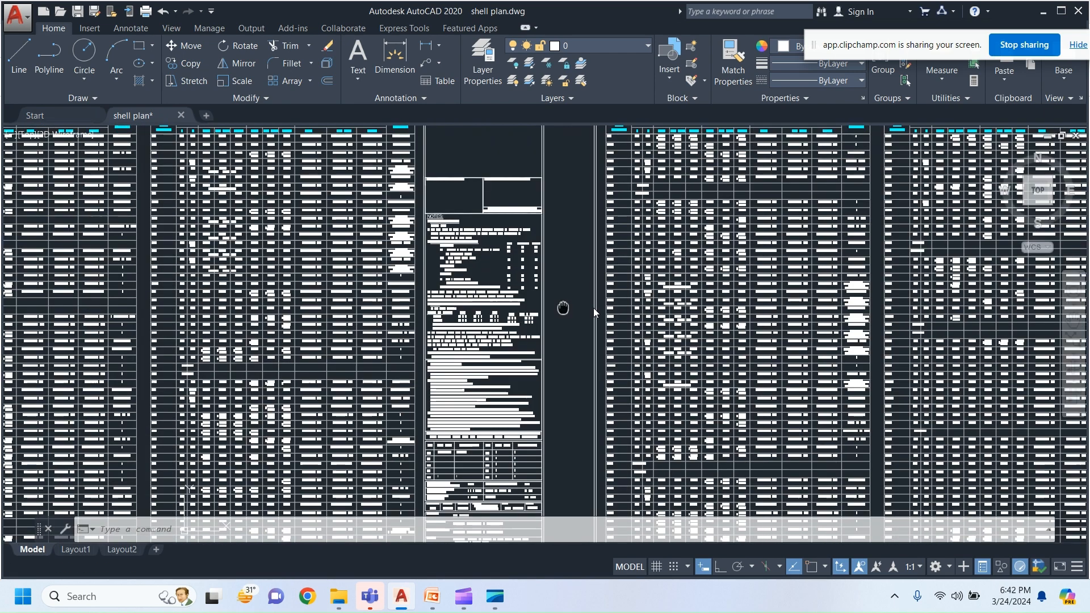
middle_click_drag(397, 309, 758, 309)
scroll(194, 363, "up", 5)
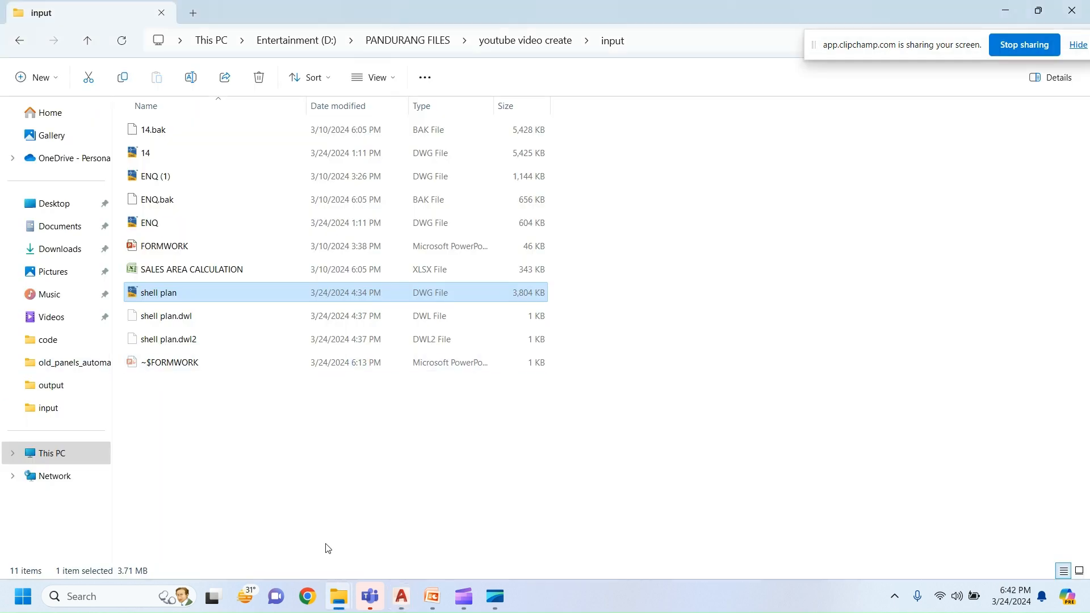
Step: Look up the width and depth of beam B210 in the structural beam schedule
left_click(403, 595)
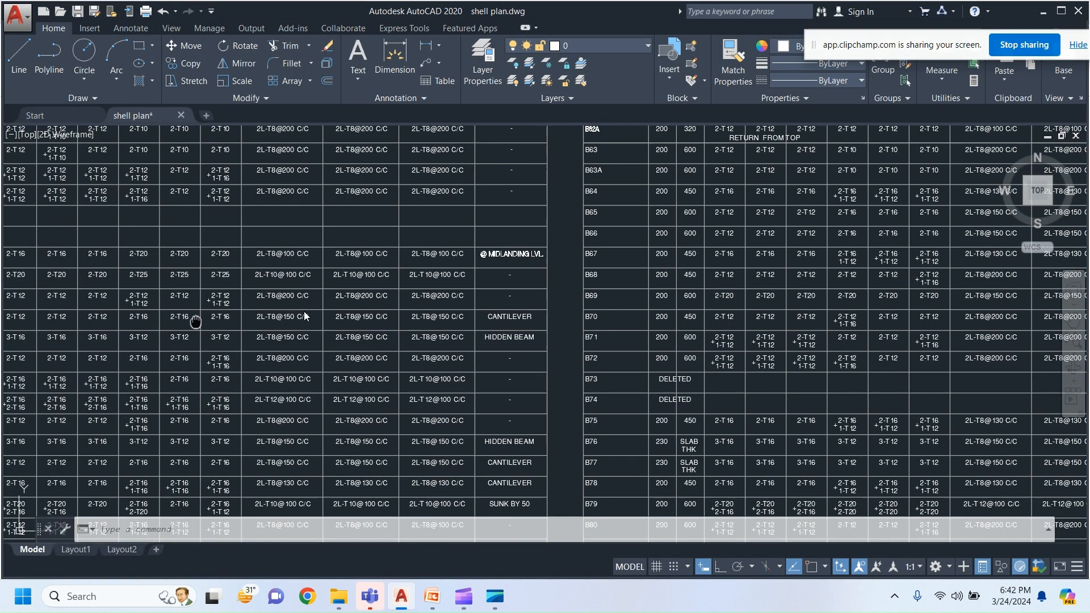
middle_click_drag(257, 319, 454, 285)
scroll(306, 295, "down", 5)
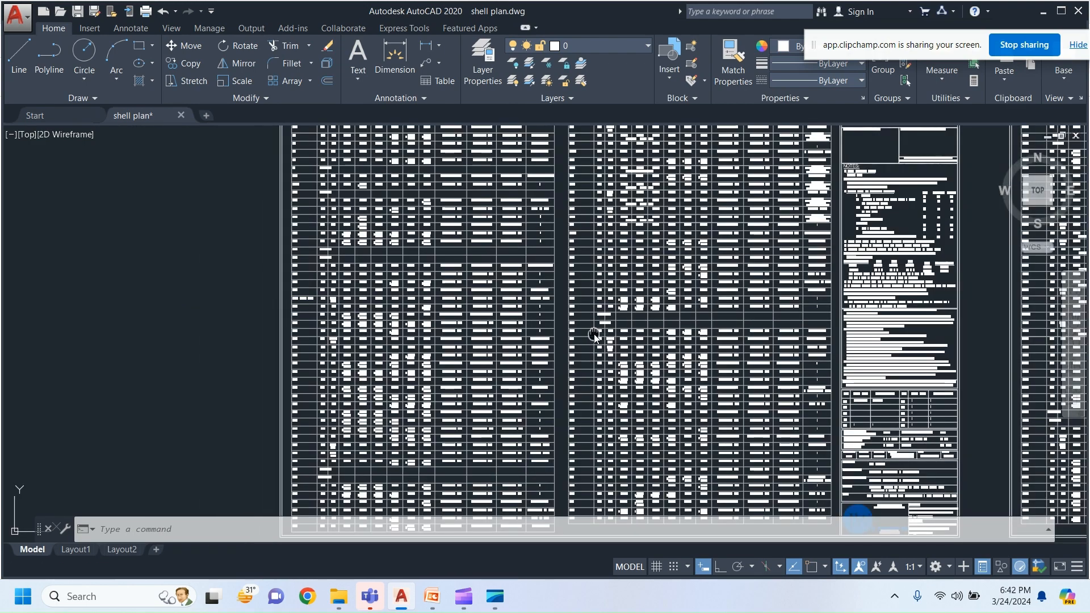
scroll(184, 334, "up", 5)
scroll(264, 335, "down", 5)
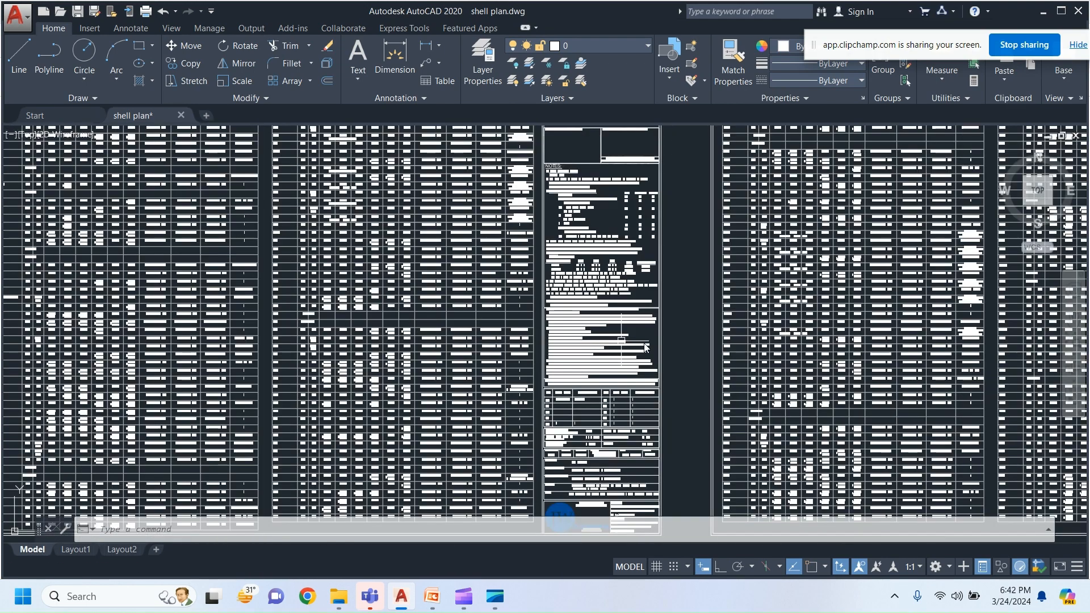
scroll(397, 318, "up", 10)
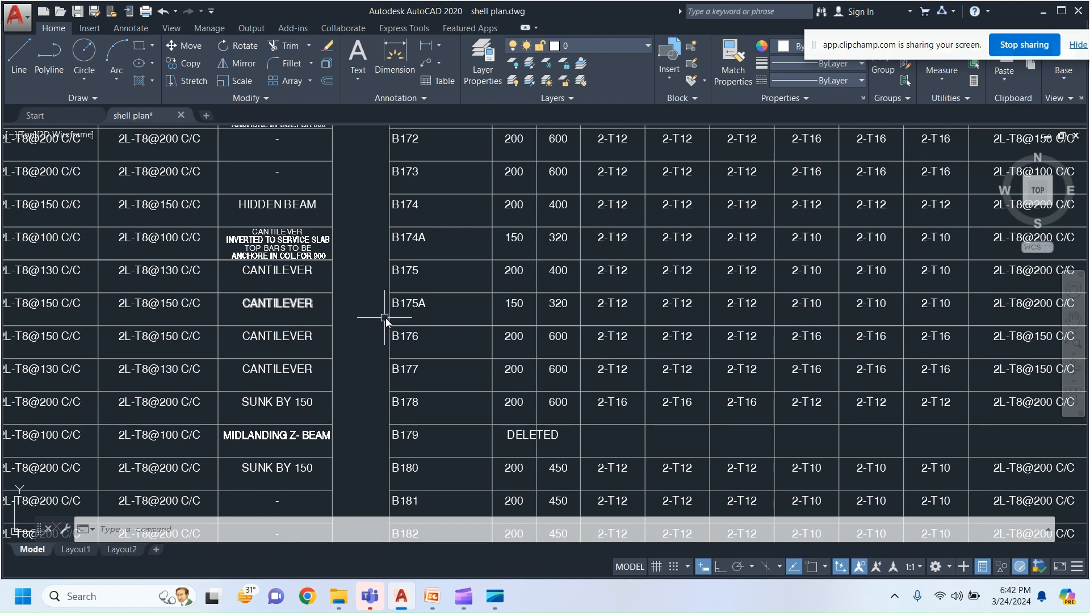
scroll(463, 329, "down", 5)
scroll(467, 218, "up", 8)
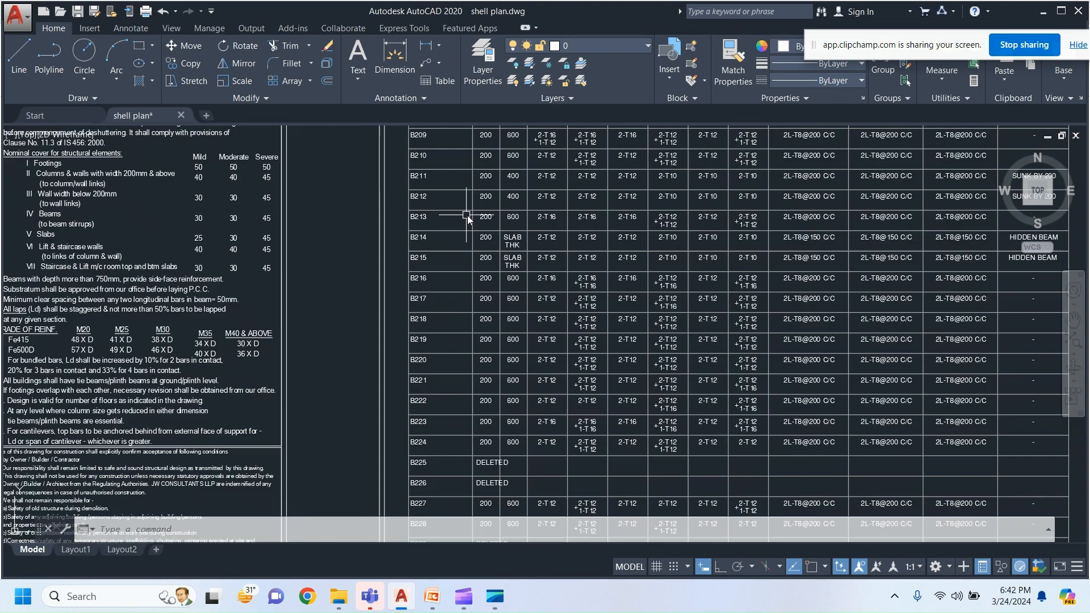
middle_click_drag(467, 218, 346, 383)
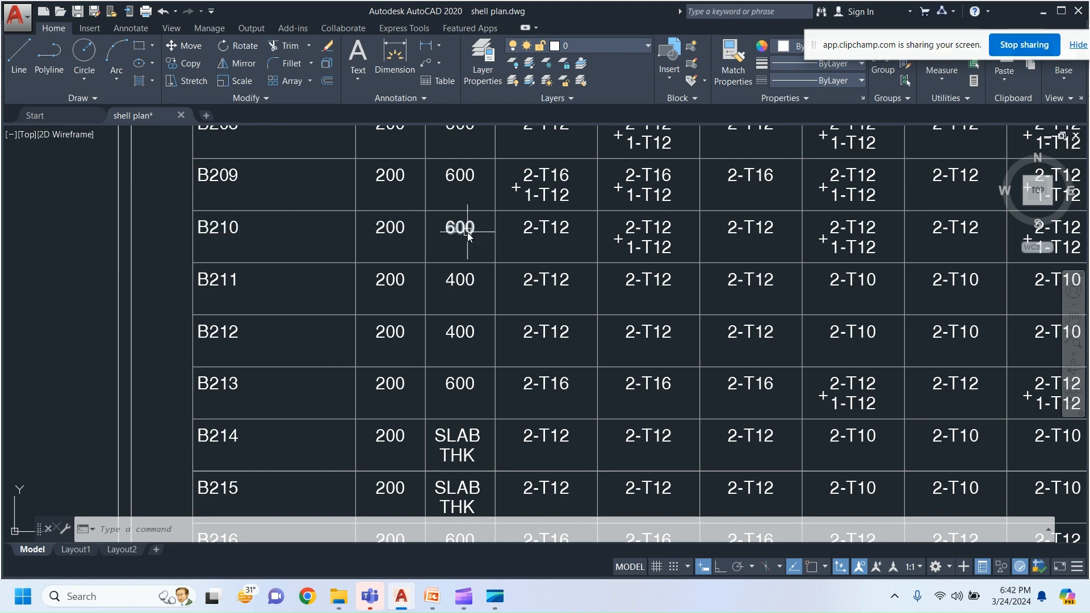
Step: Check the B and D size column headings at the head of the beam schedule starting with B197
scroll(467, 233, "down", 5)
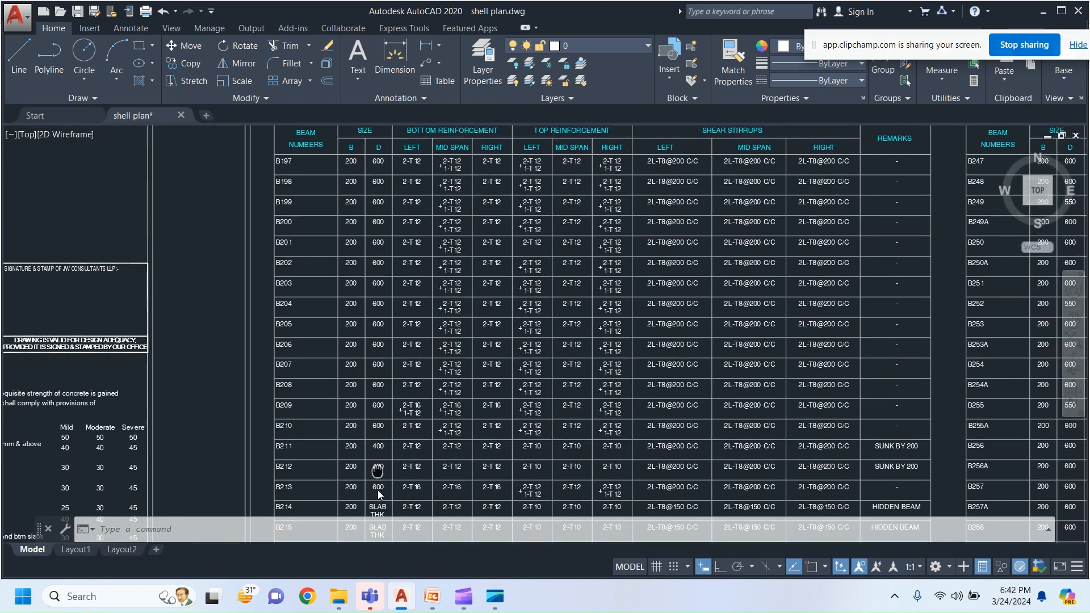
scroll(394, 186, "up", 4)
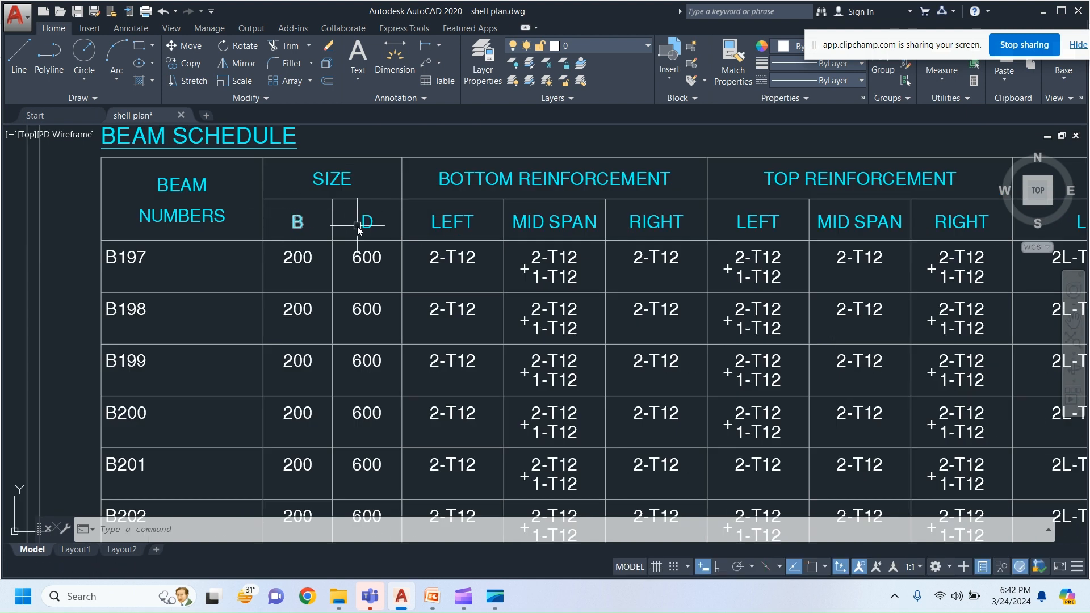
scroll(367, 226, "down", 8)
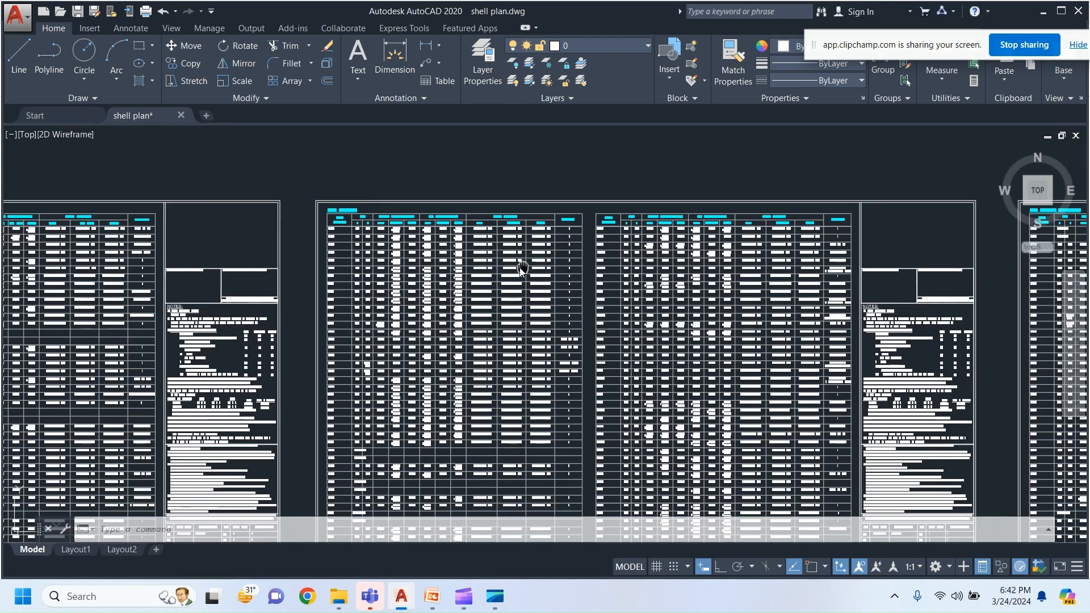
Step: Return to the structural plan and dimension the width of beam B210, just below column C3, with the DIM command
middle_click_drag(566, 244, 687, 416)
scroll(263, 275, "down", 8)
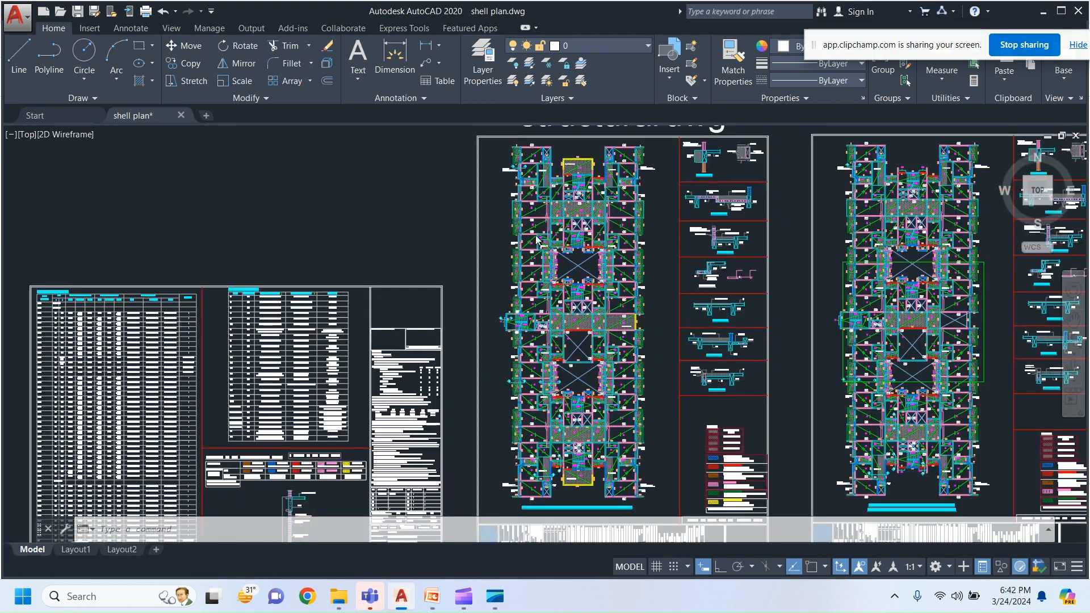
scroll(404, 172, "up", 5)
scroll(478, 186, "up", 6)
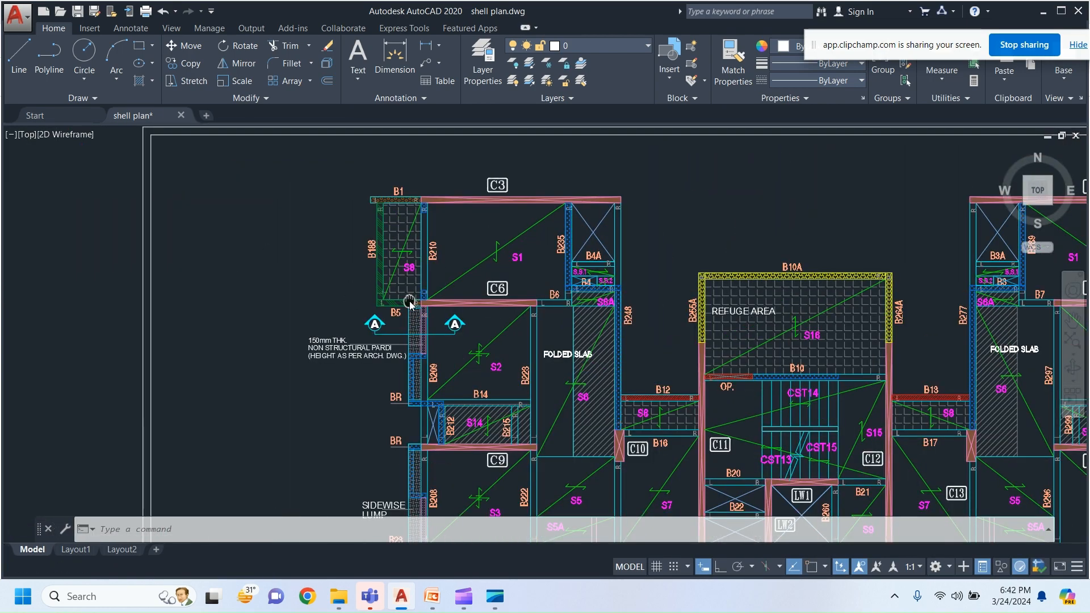
scroll(397, 319, "up", 4)
left_click(432, 297)
left_click(386, 335)
type("DI")
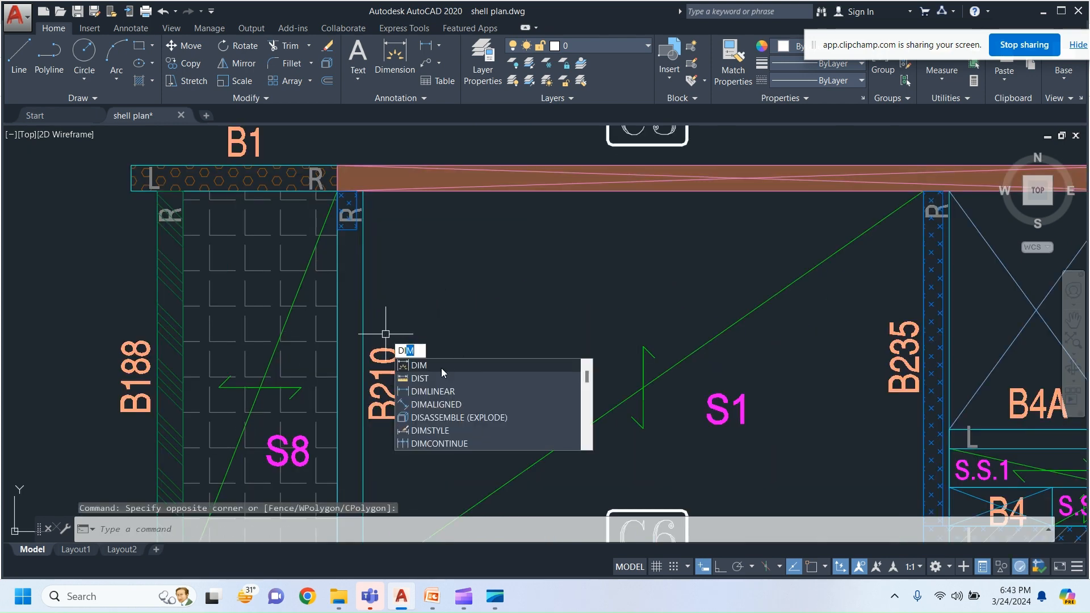
left_click(441, 366)
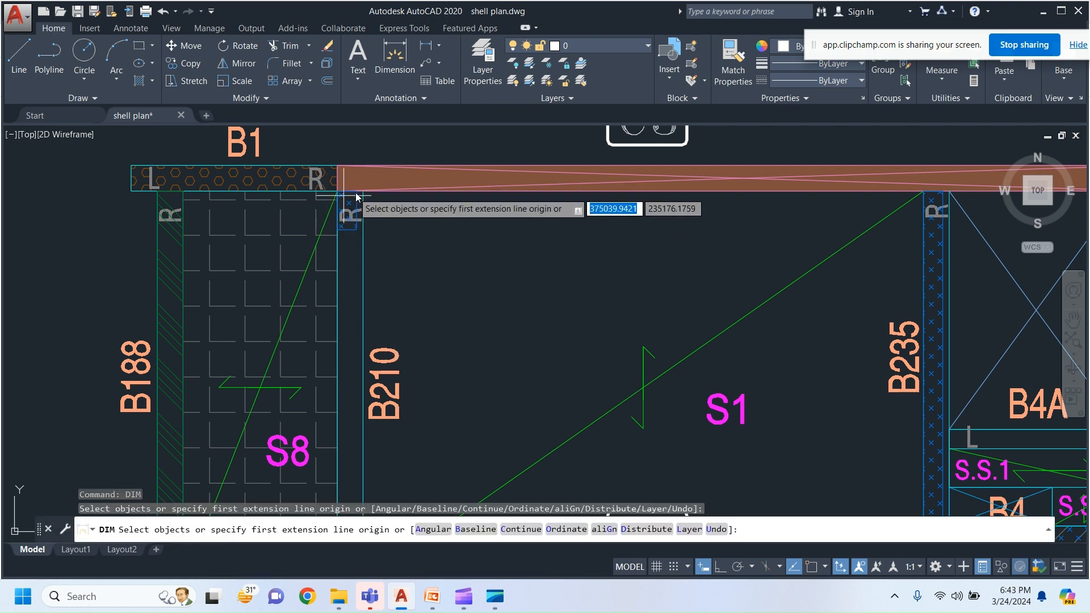
key("Return")
scroll(341, 195, "up", 5)
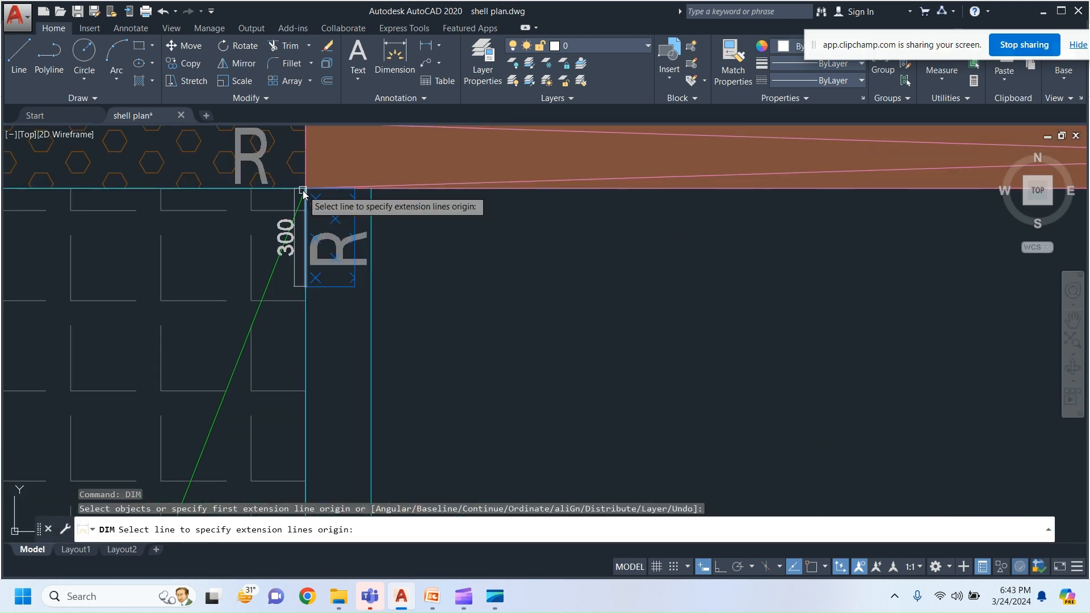
left_click(304, 347)
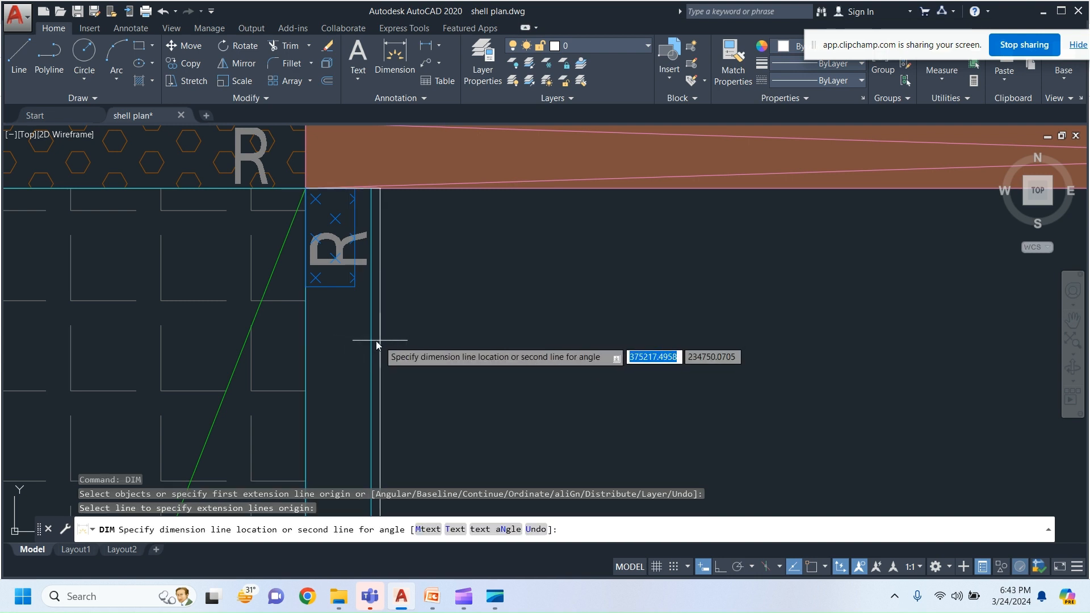
left_click(371, 342)
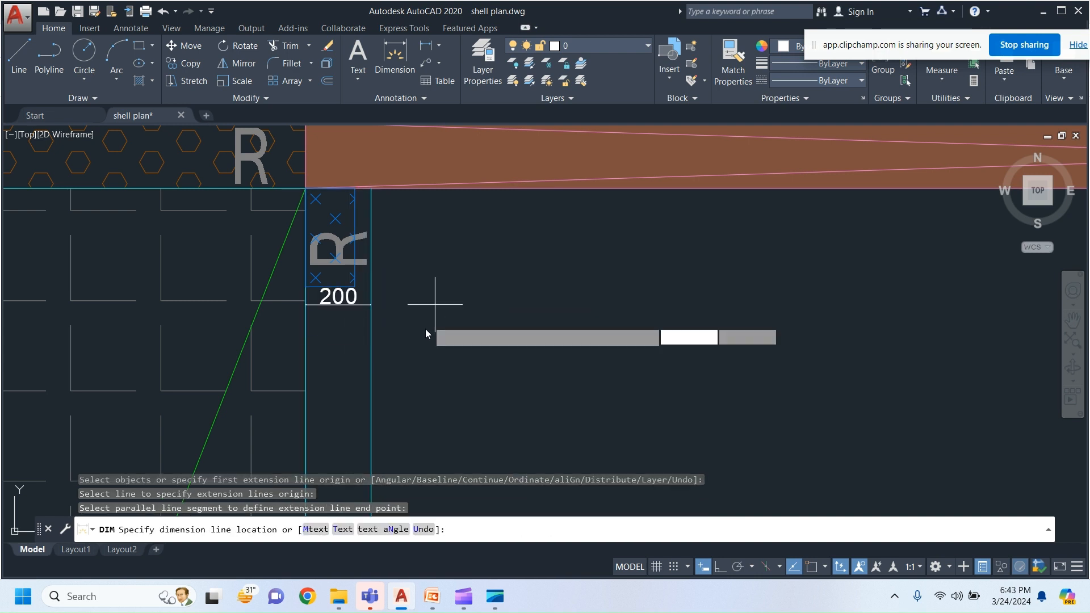
left_click(435, 304)
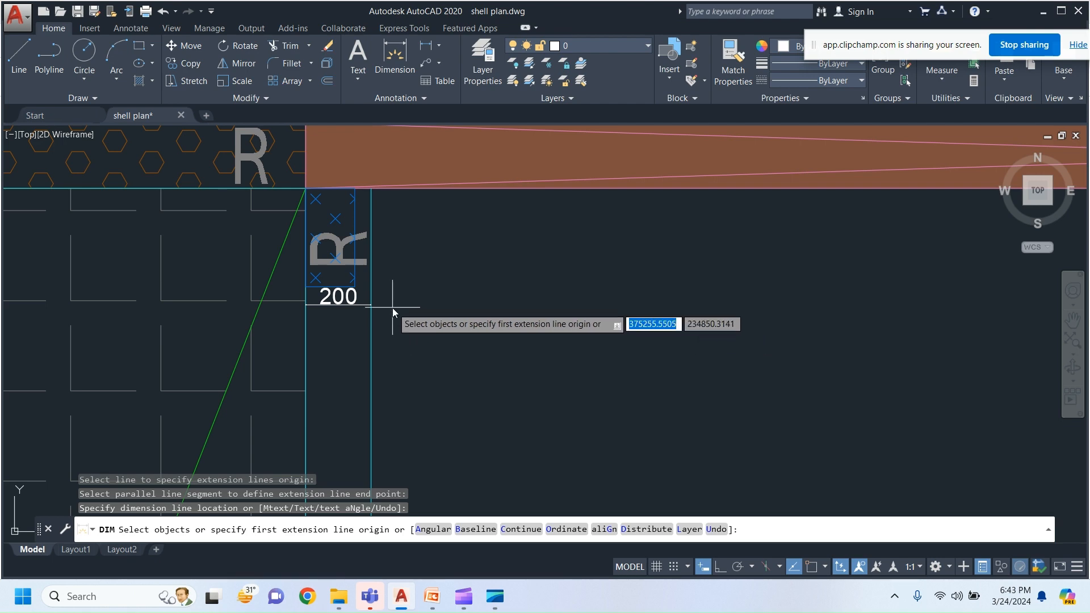
scroll(392, 308, "down", 3)
scroll(393, 308, "down", 3)
middle_click_drag(423, 340, 432, 205)
left_click(403, 288)
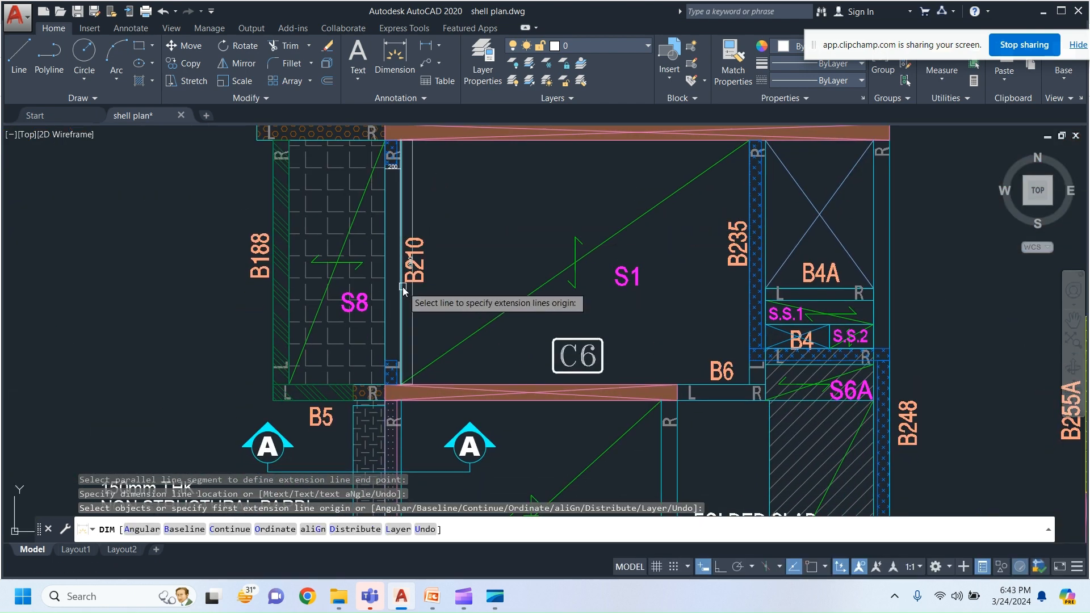
key("Escape")
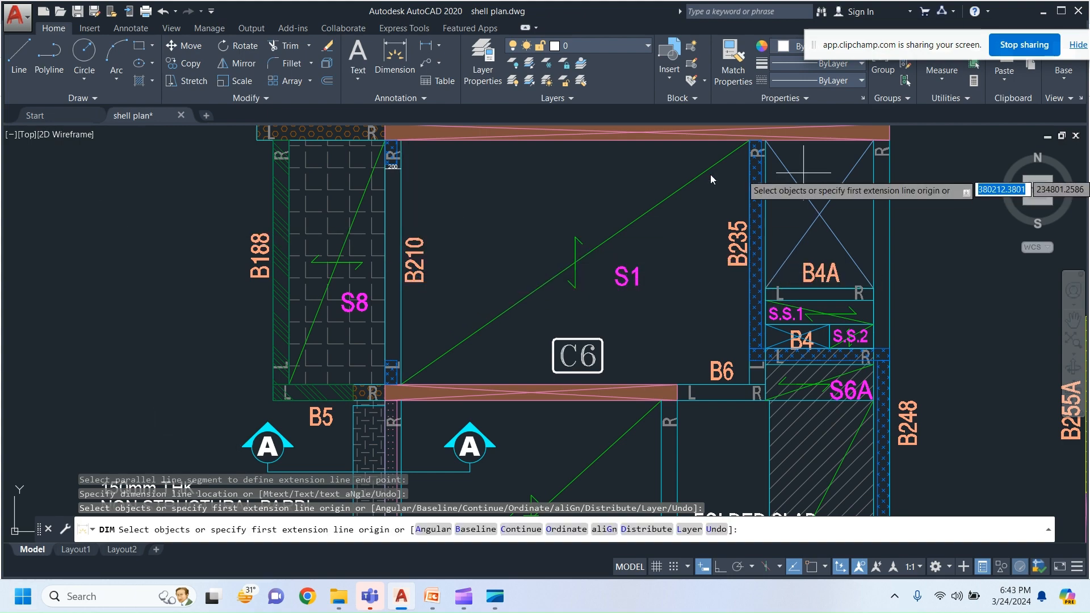
Step: Try to add a linear dimension for the depth of beam B216 in Section B-B of the structural drawing
scroll(472, 411, "down", 4)
scroll(438, 310, "down", 10)
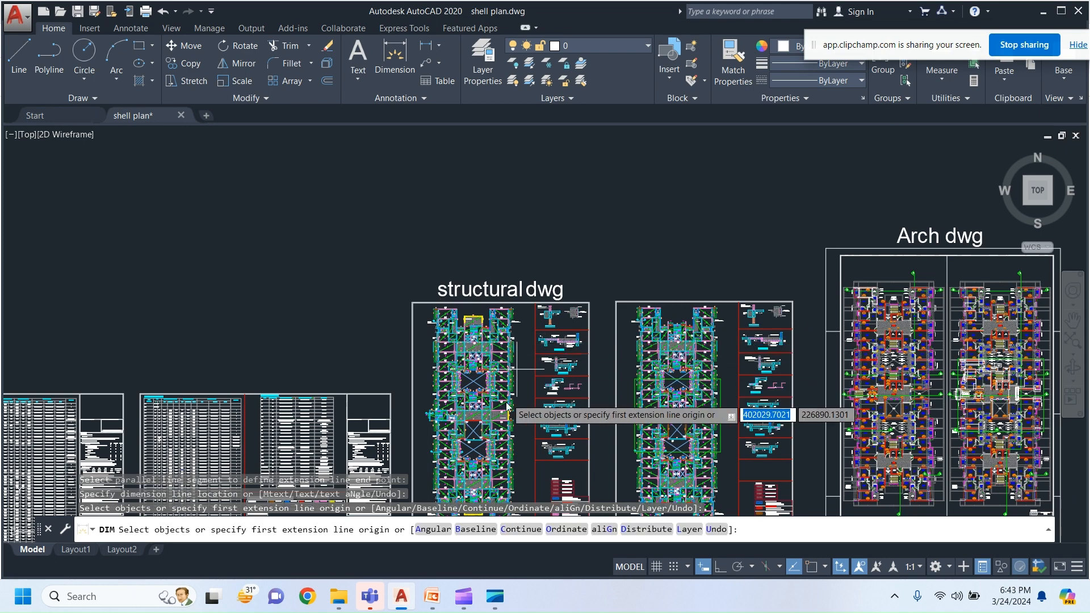
key("Escape")
scroll(466, 454, "up", 8)
scroll(503, 454, "up", 6)
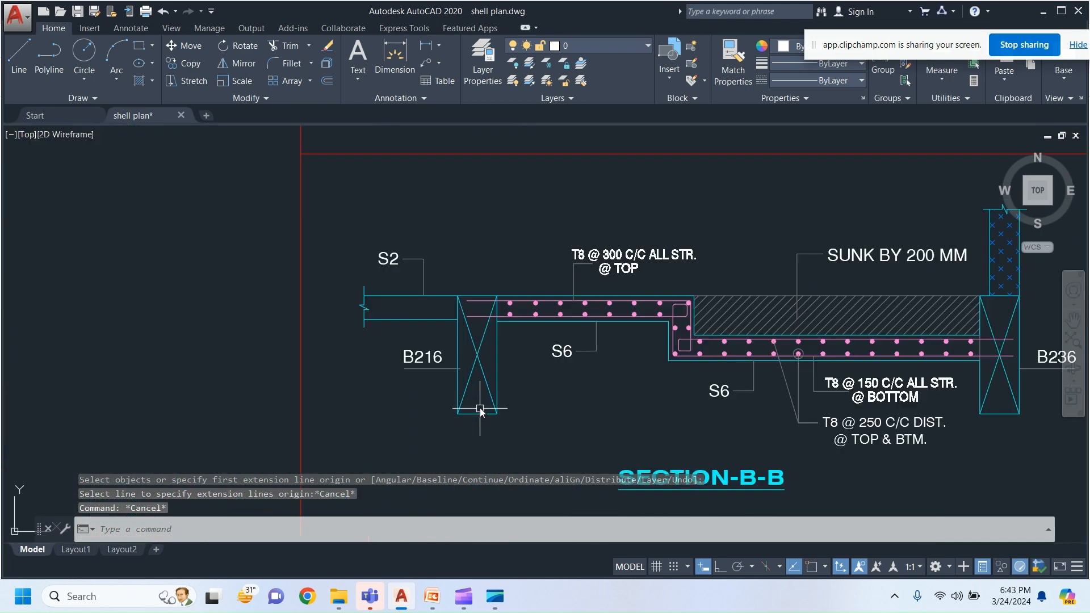
left_click(426, 45)
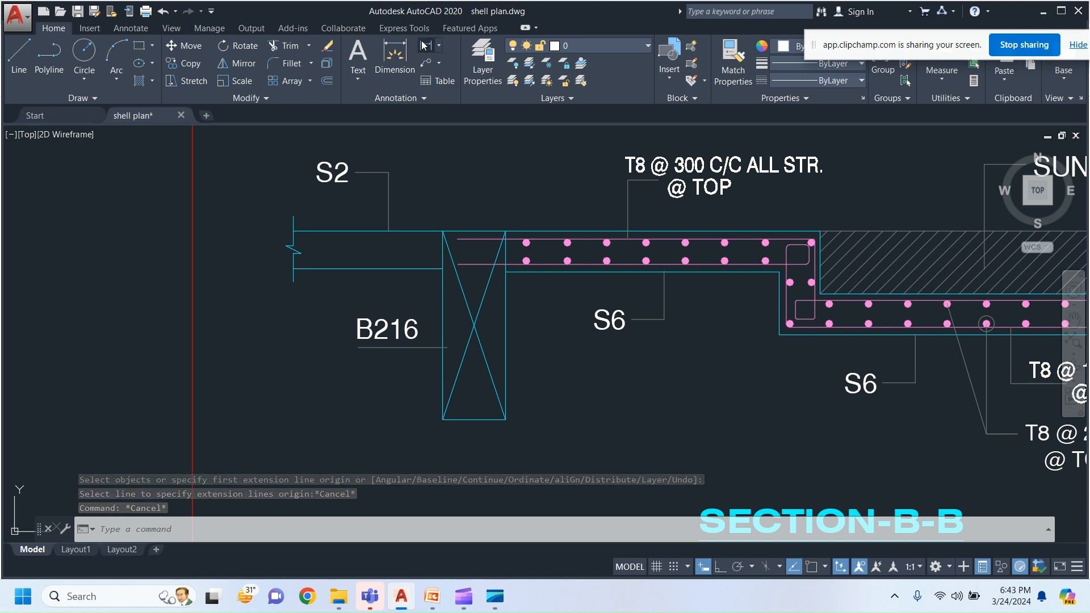
left_click(504, 421)
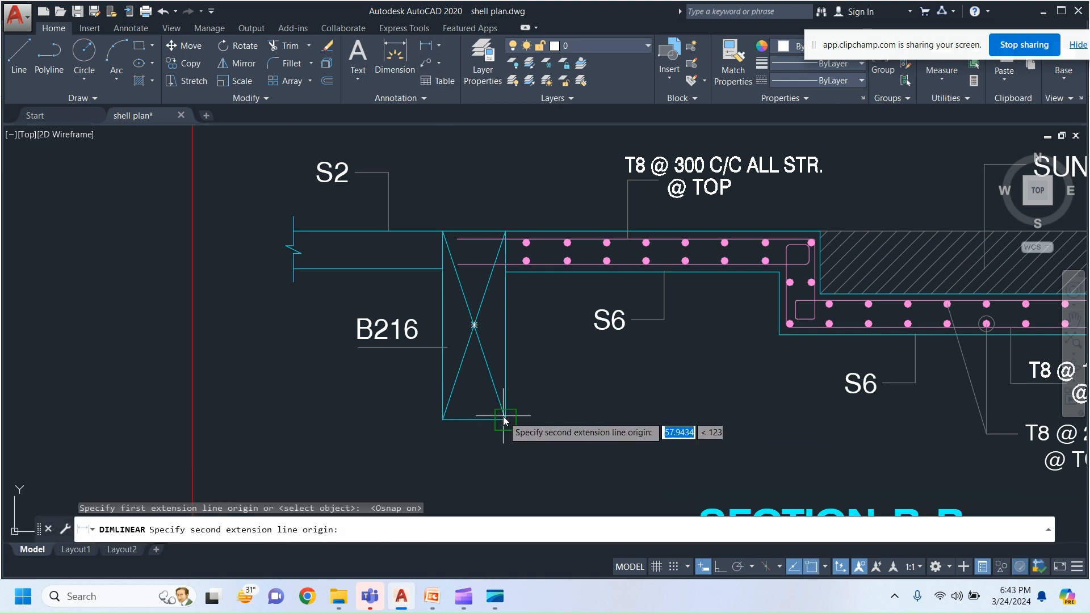
left_click(505, 231)
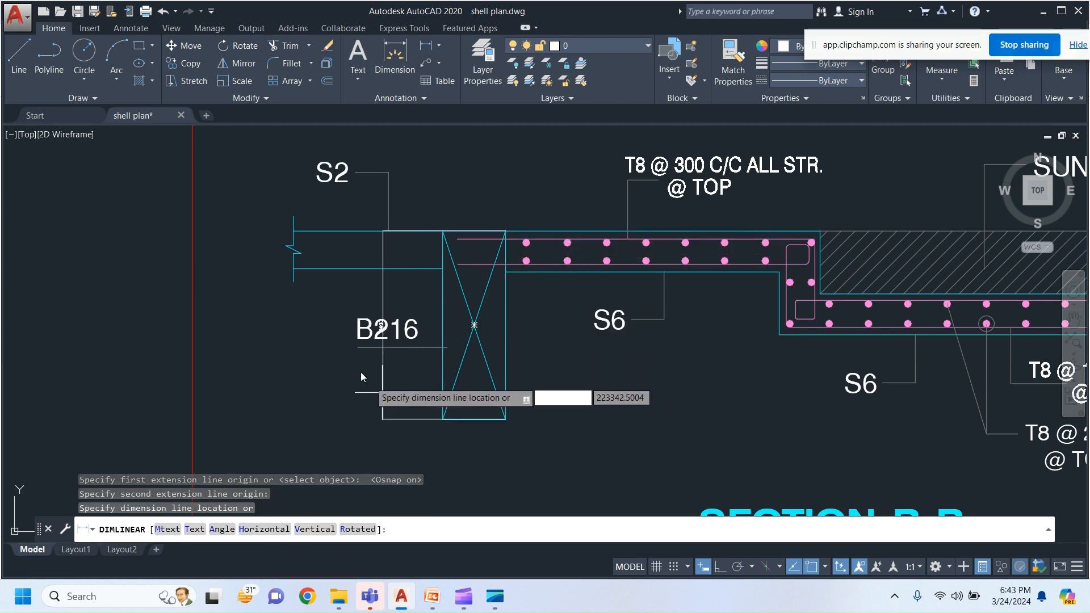
scroll(363, 352, "up", 6)
scroll(271, 289, "down", 4)
key("Escape")
scroll(285, 289, "down", 6)
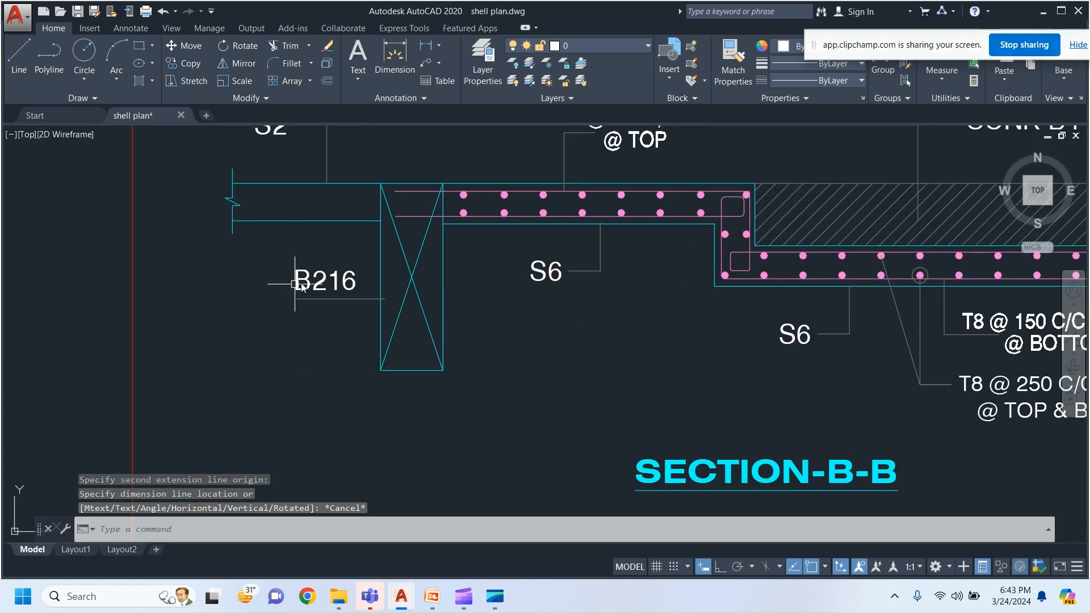
Step: Examine the slab and beam section details beside the structural plan, including Sections B-B, C-C and D-D
scroll(586, 274, "up", 2)
mouse_move(669, 298)
middle_mouse_down()
mouse_move(624, 264)
mouse_move(563, 168)
middle_mouse_up()
scroll(363, 383, "down", 5)
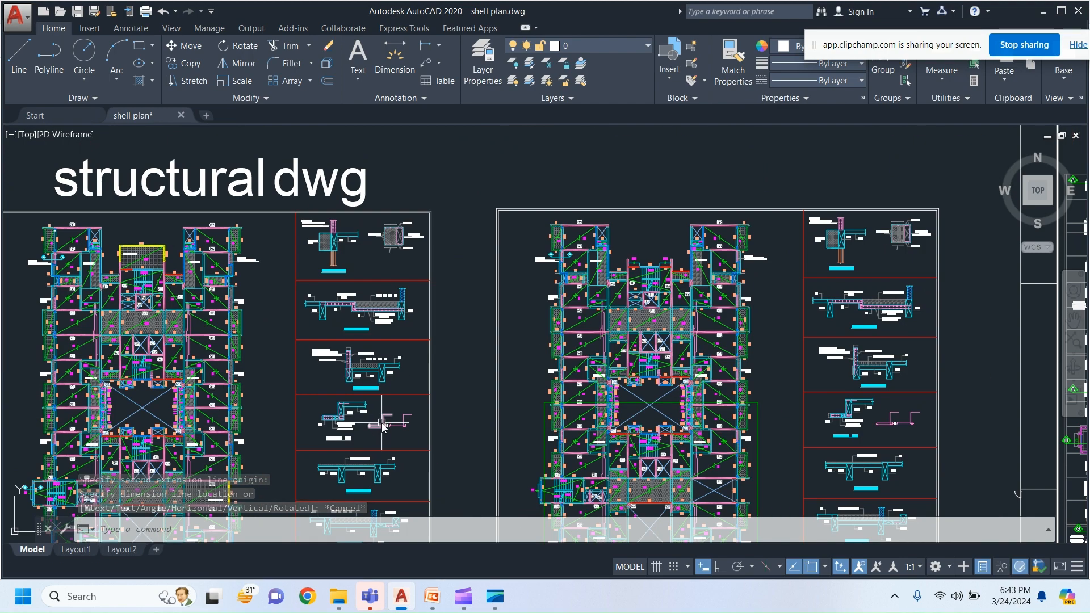
scroll(326, 417, "up", 5)
middle_click_drag(402, 438, 357, 334)
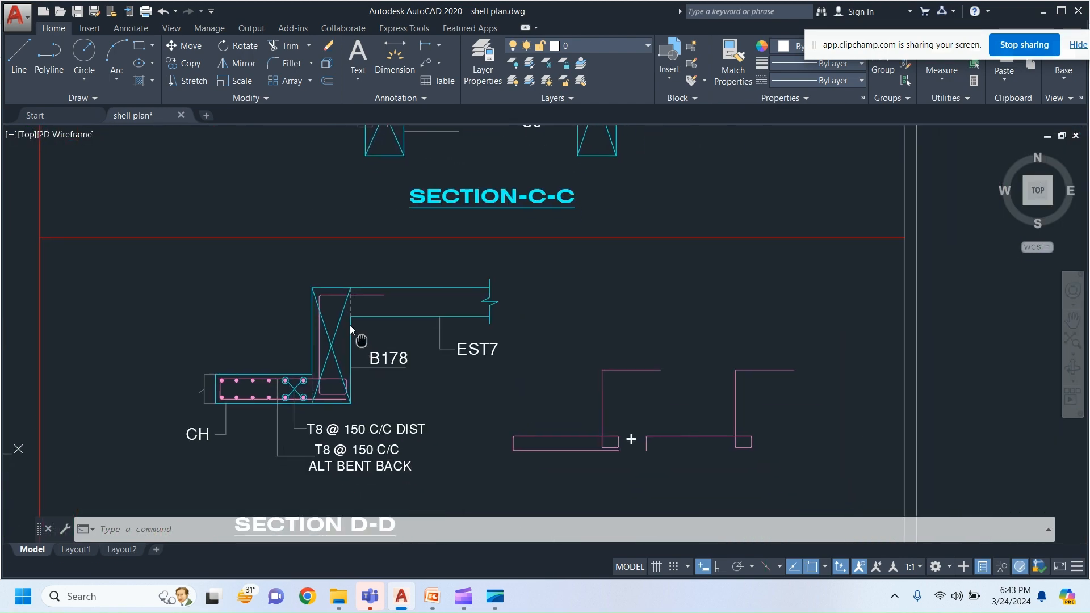
scroll(352, 292, "down", 3)
scroll(341, 472, "up", 1)
middle_click_drag(358, 445, 255, 392)
scroll(255, 391, "down", 2)
scroll(732, 267, "down", 1)
scroll(728, 271, "down", 2)
scroll(702, 214, "up", 5)
scroll(666, 360, "up", 2)
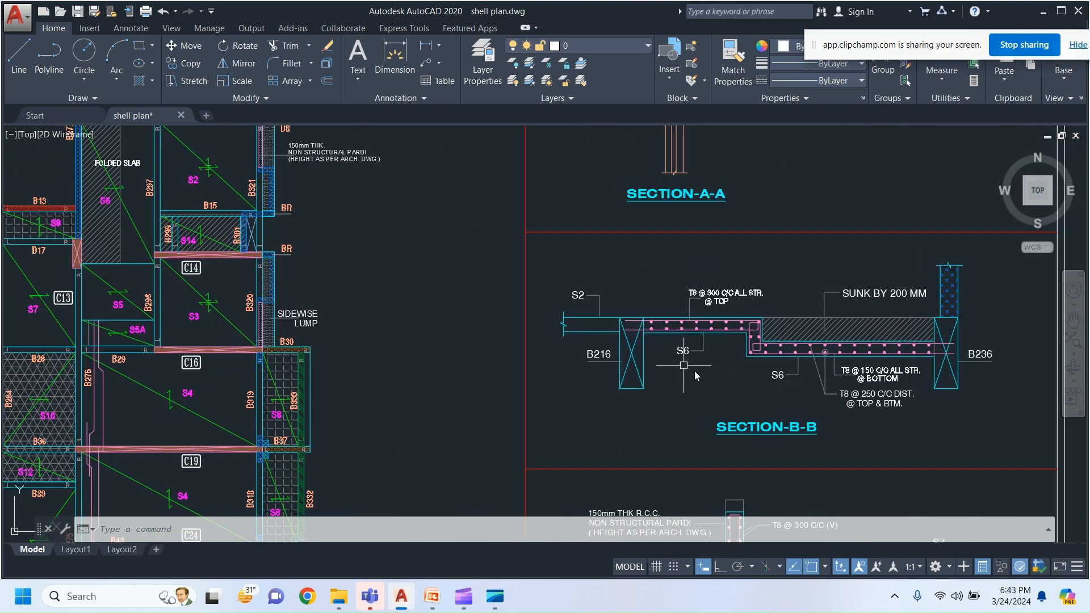
Step: Examine the balcony and master bedroom around columns C3 and C6 in the architectural drawing, and its overall floor layout
scroll(563, 325, "down", 5)
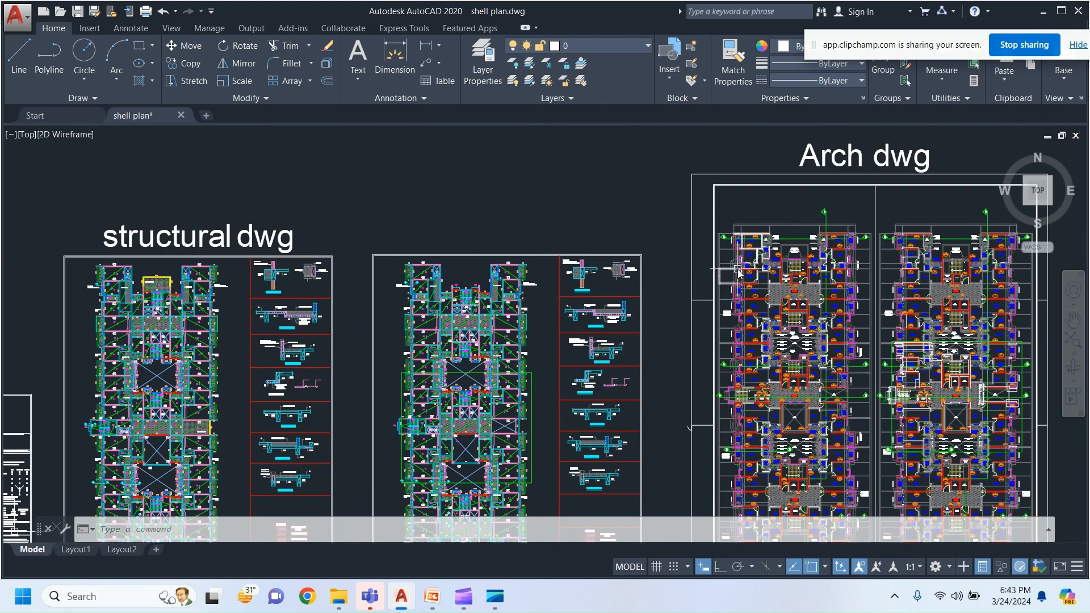
middle_click_drag(702, 295, 415, 307)
scroll(471, 240, "up", 6)
mouse_move(509, 328)
middle_mouse_down()
mouse_move(438, 335)
mouse_move(362, 321)
middle_mouse_up()
scroll(233, 276, "up", 4)
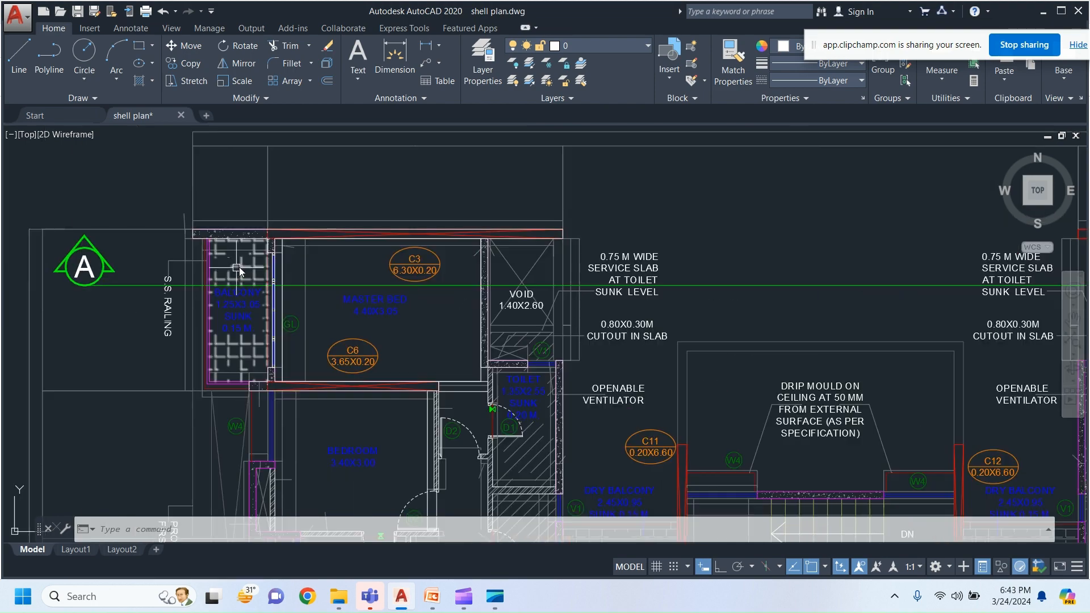
scroll(284, 270, "down", 8)
scroll(375, 239, "up", 5)
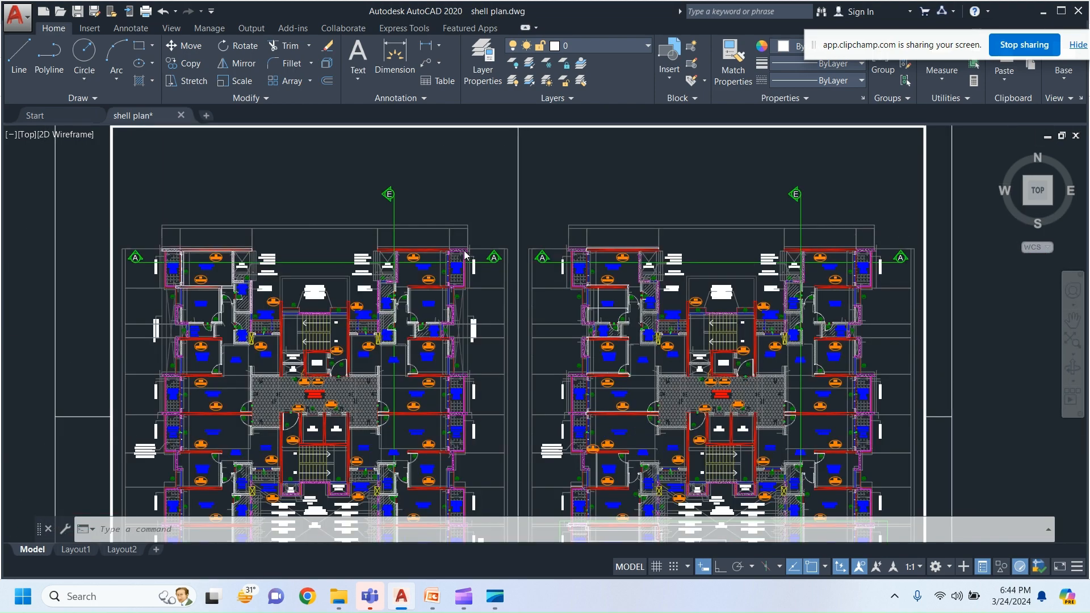
scroll(410, 268, "up", 2)
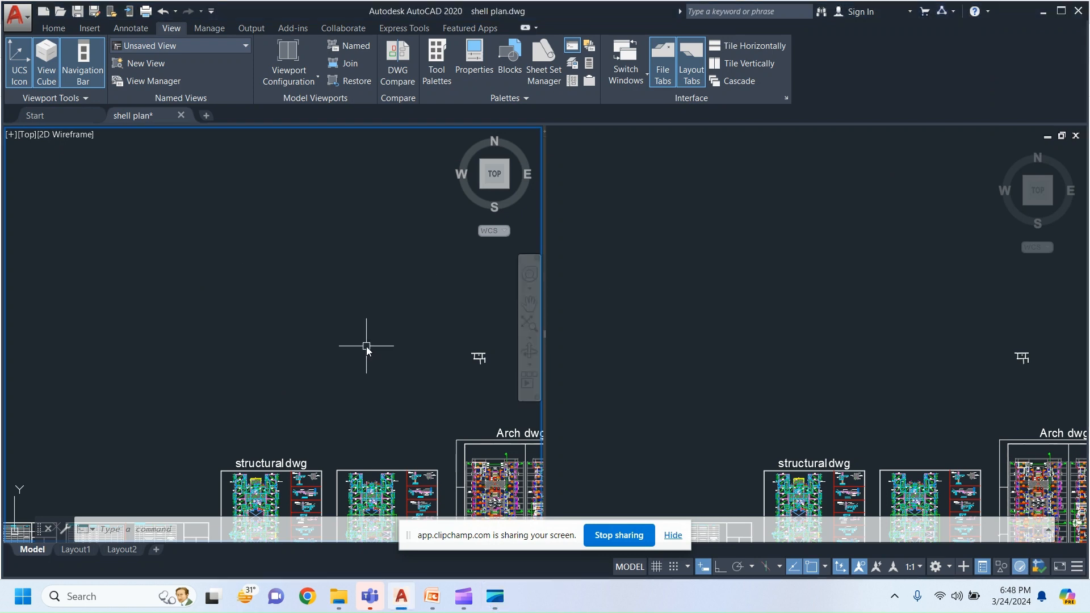
Step: Show the structural plan in one viewport and the architectural floor plan in the other for comparison
scroll(366, 347, "down", 2)
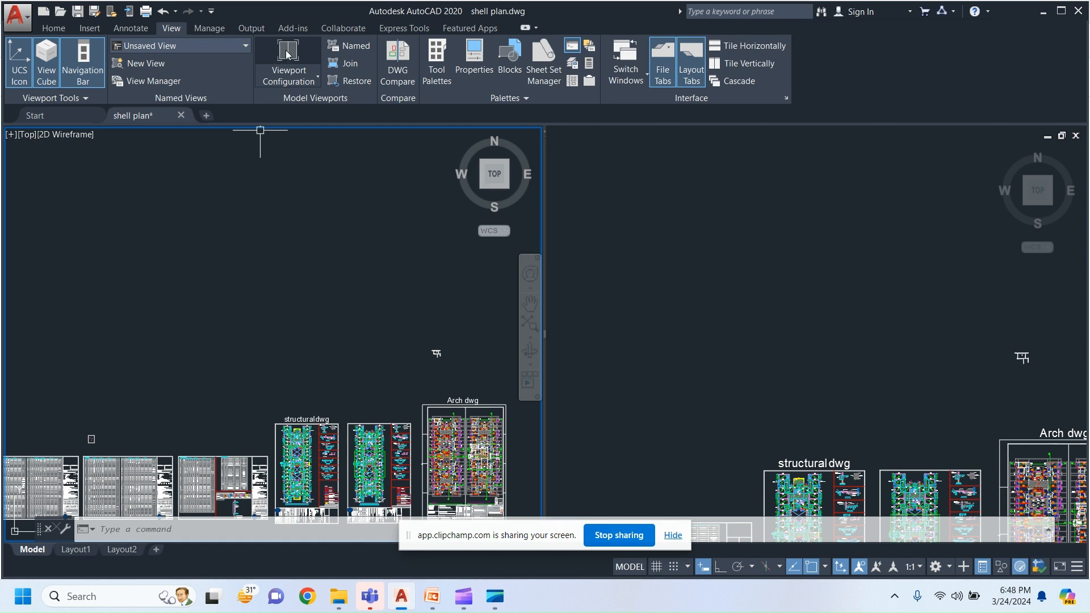
scroll(363, 470, "up", 5)
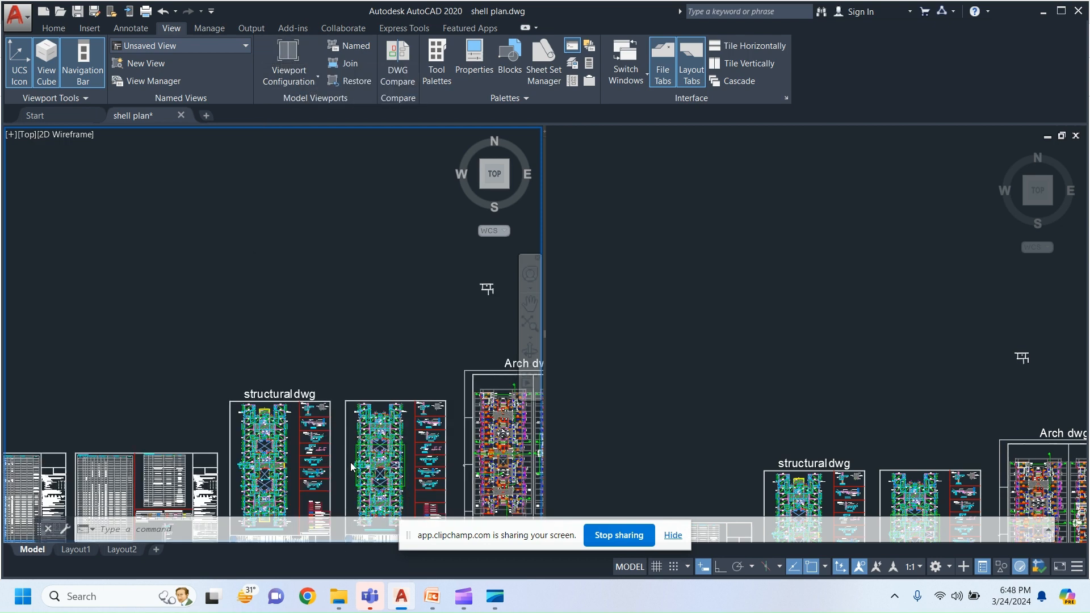
middle_click_drag(314, 247, 310, 278)
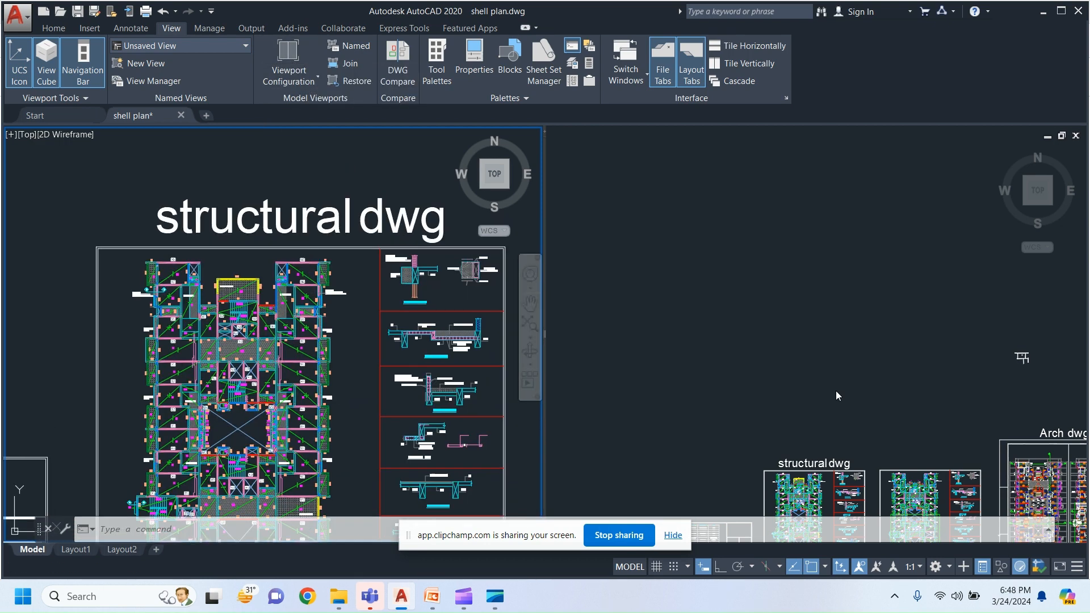
left_click(792, 346)
scroll(792, 343, "down", 2)
scroll(864, 387, "up", 3)
scroll(864, 388, "up", 5)
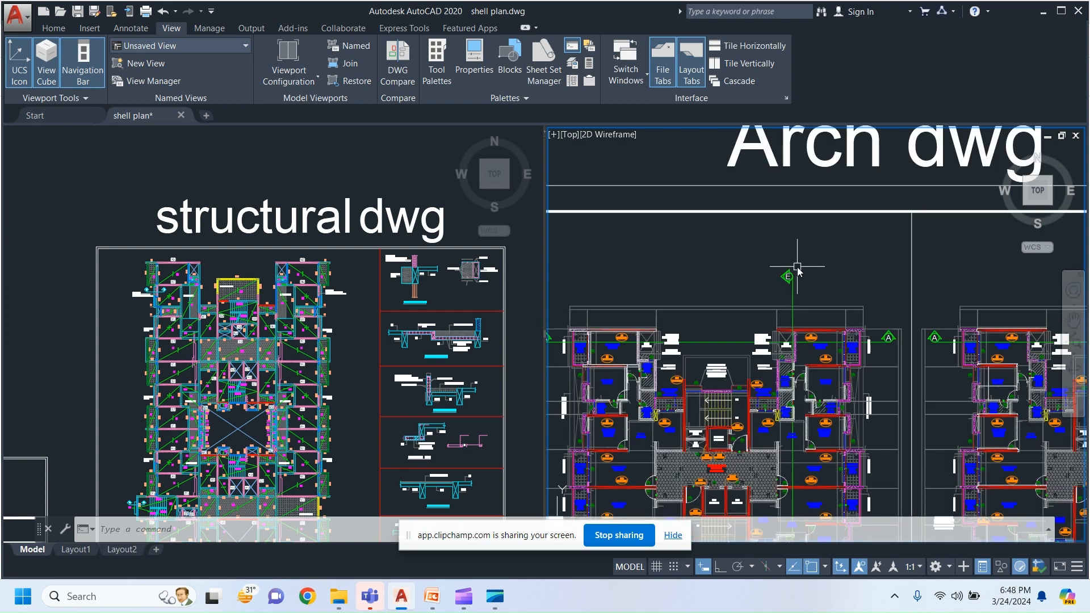
scroll(710, 307, "up", 2)
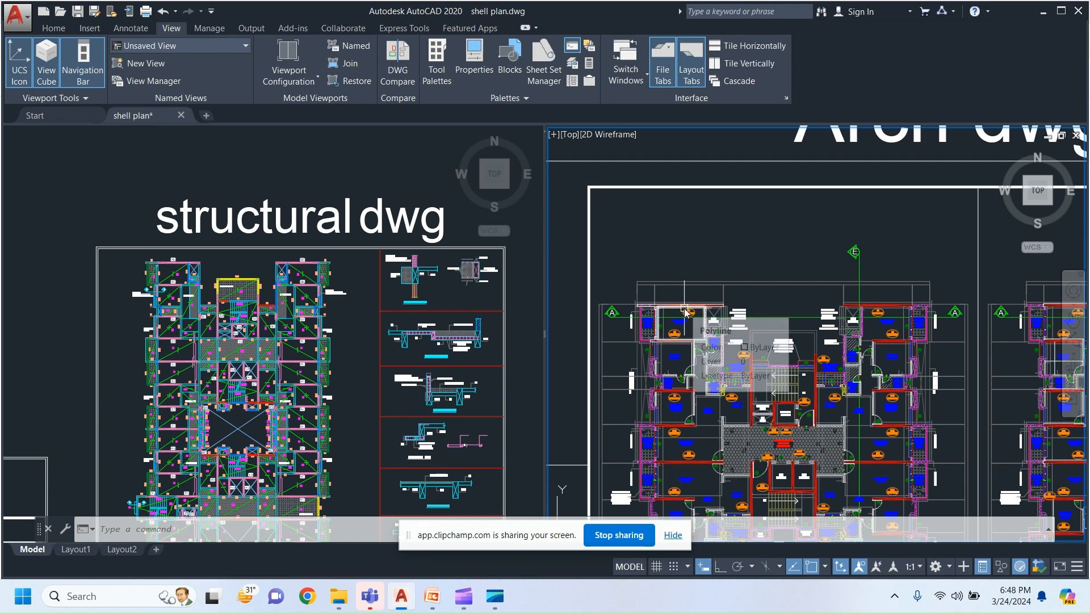
Step: Bring the bay with slab S1, beam B210 and columns C3 and C6 into close view in the structural viewport
left_click(159, 298)
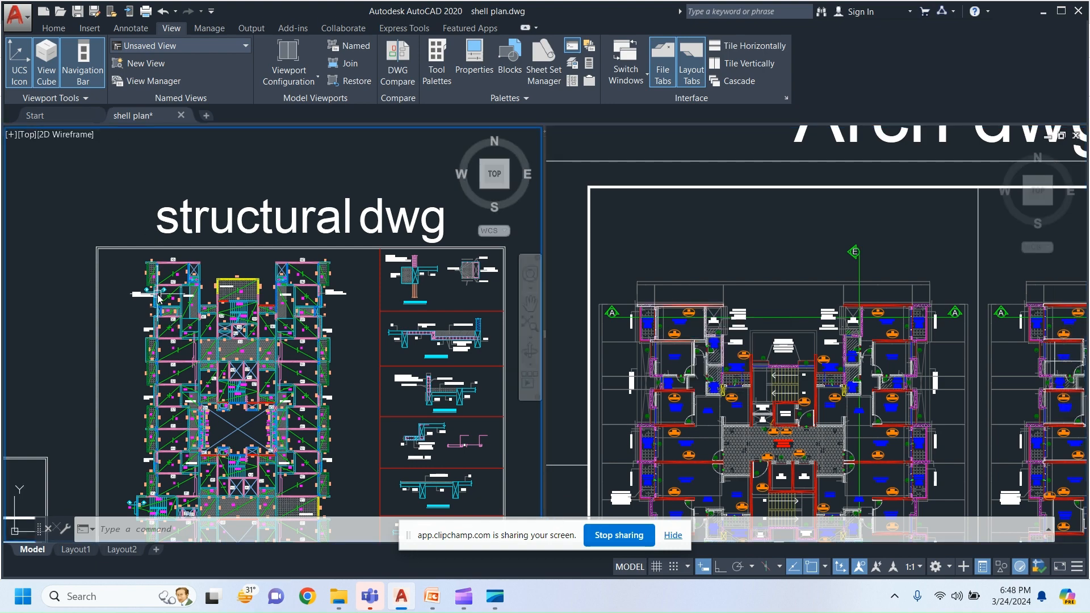
scroll(159, 298, "up", 6)
middle_click_drag(89, 363, 107, 378)
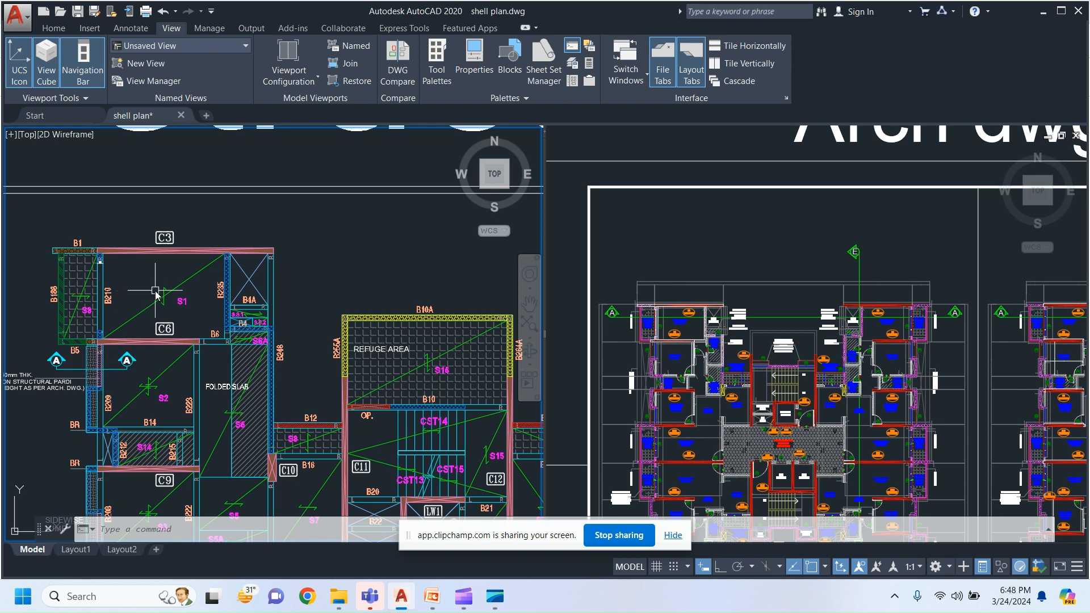
scroll(137, 292, "up", 1)
scroll(136, 292, "down", 1)
middle_click_drag(137, 292, 206, 332)
scroll(207, 332, "up", 1)
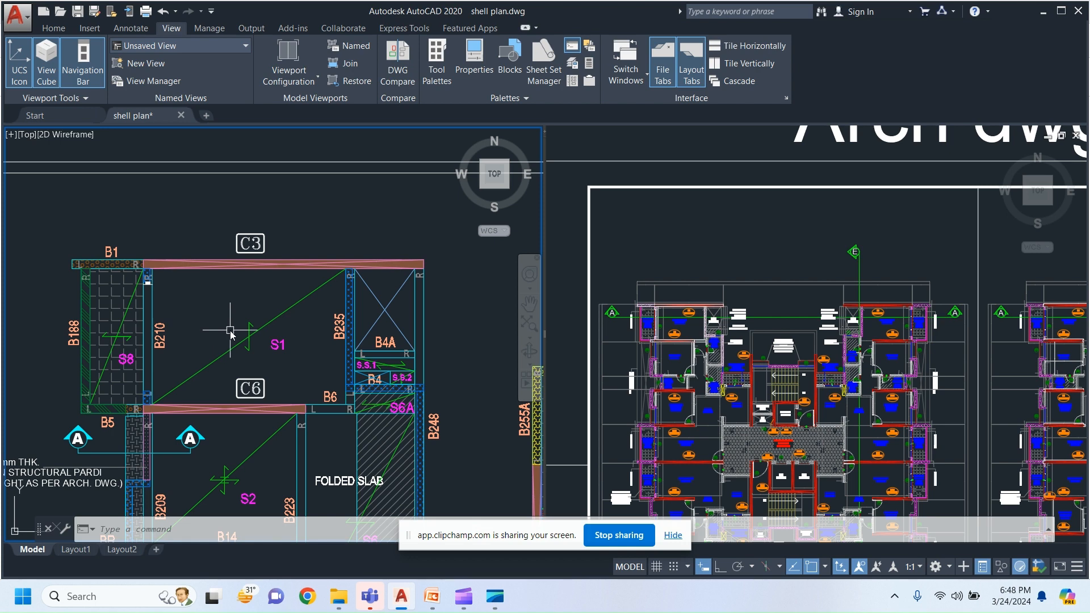
left_click(230, 329)
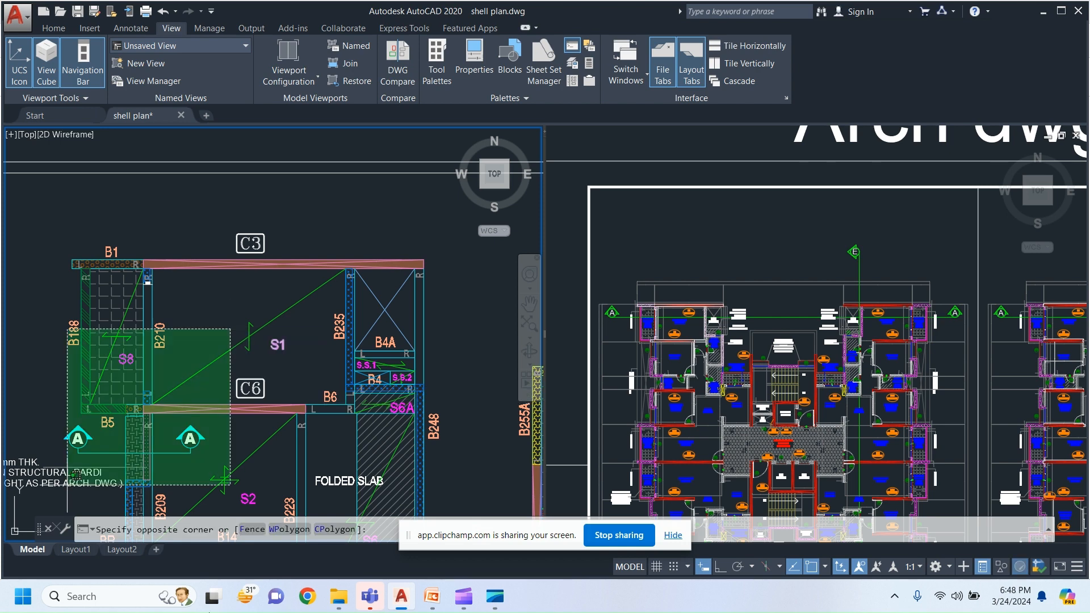
key("Escape")
key("Escape")
Step: Bring the matching master bedroom bay with columns C3 and C6 into close view in the architectural viewport
left_click(829, 203)
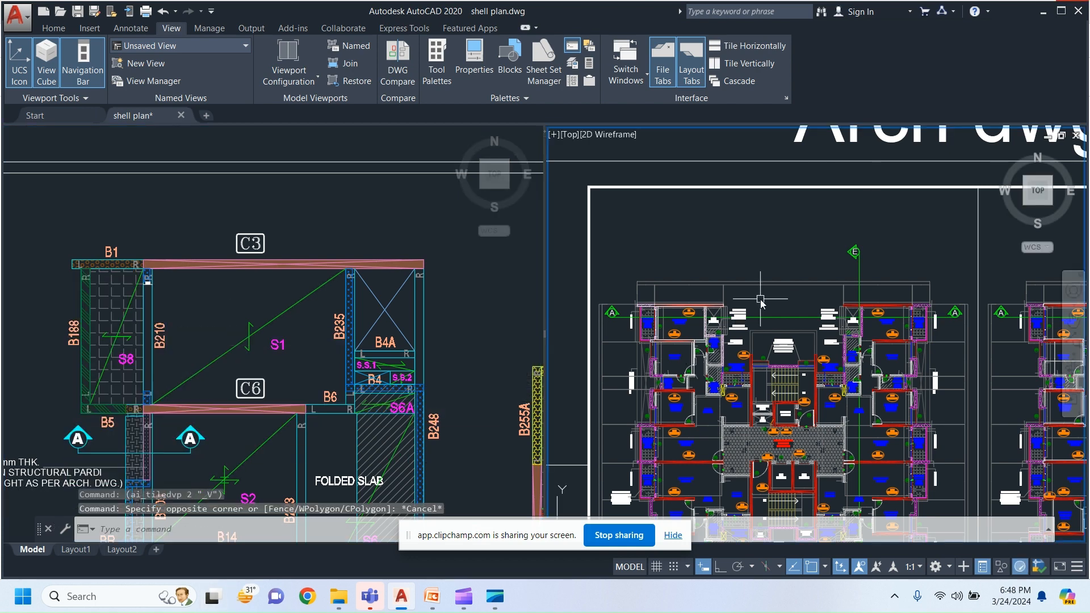
scroll(689, 284, "up", 6)
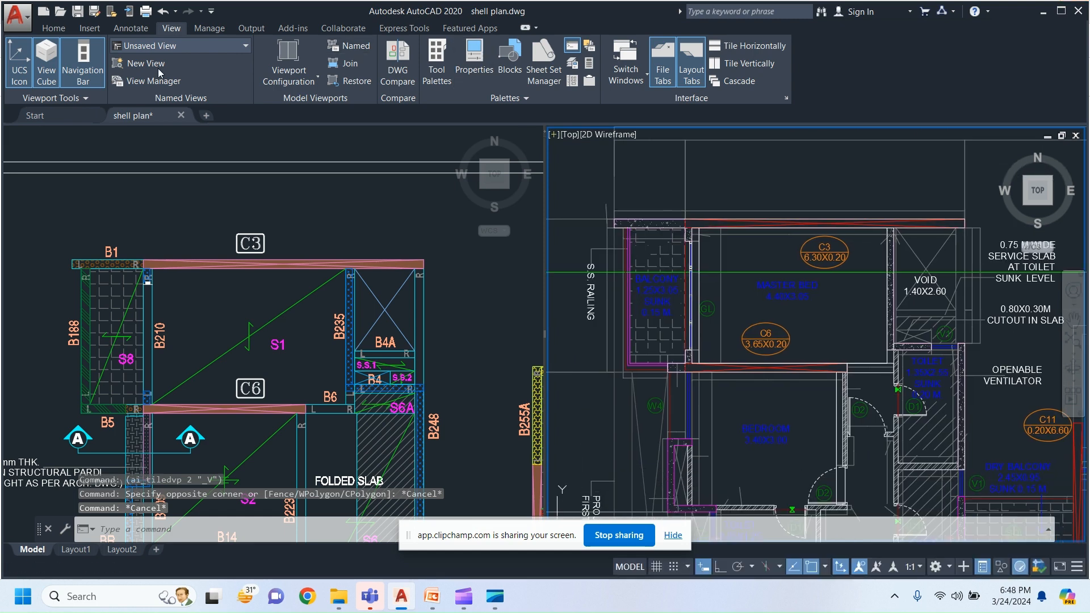
left_click(44, 31)
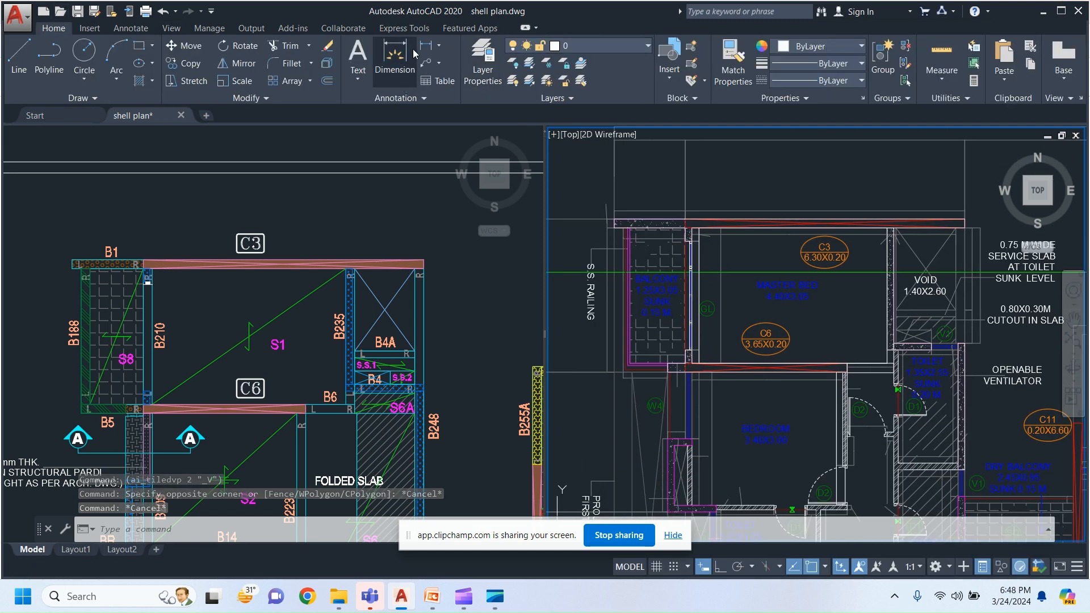
Step: Start a polyline at the concrete wall end beside ventilator V1 in the C5/C7 bay and trace its upper edge to the inner corner
left_click(49, 56)
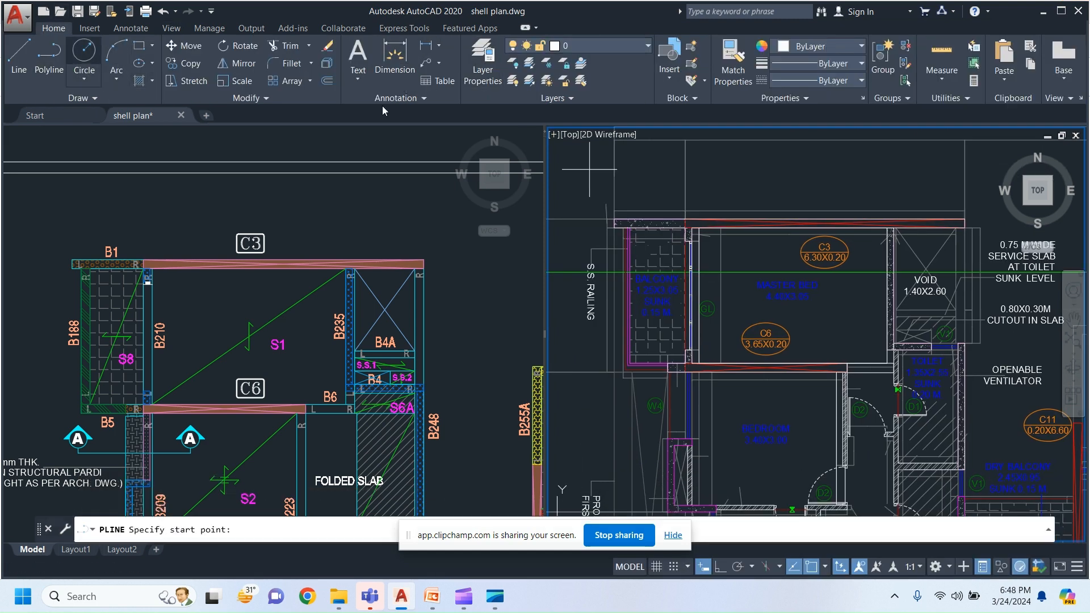
scroll(684, 222, "up", 5)
middle_click_drag(708, 346, 738, 378)
middle_click_drag(669, 302, 742, 249)
scroll(743, 256, "down", 5)
key("alt+Tab")
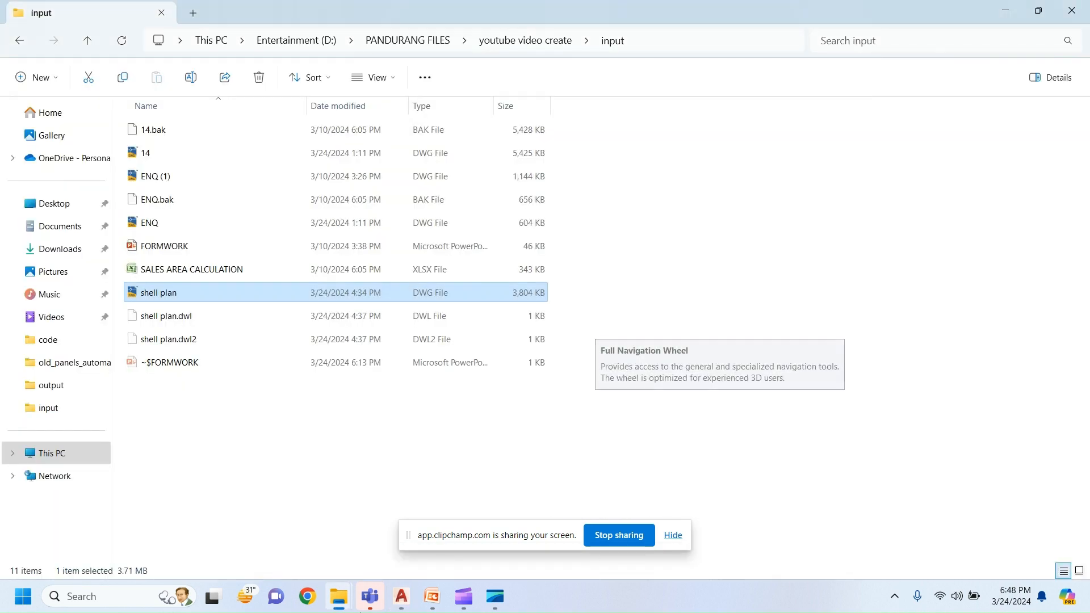
left_click(401, 609)
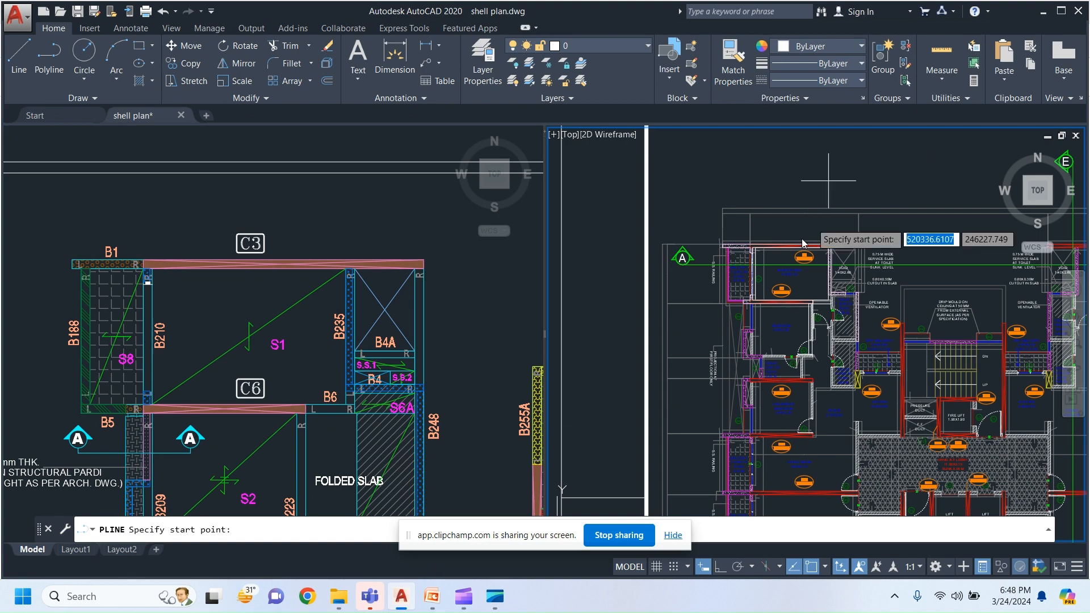
scroll(851, 239, "down", 5)
scroll(864, 243, "up", 10)
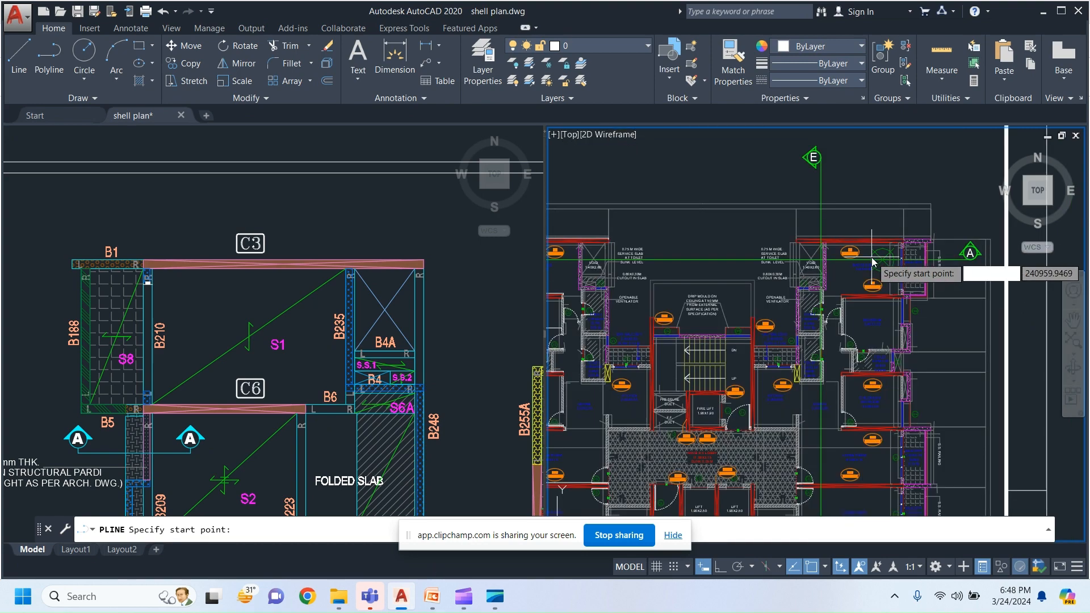
middle_click_drag(870, 260, 715, 299)
scroll(707, 317, "down", 5)
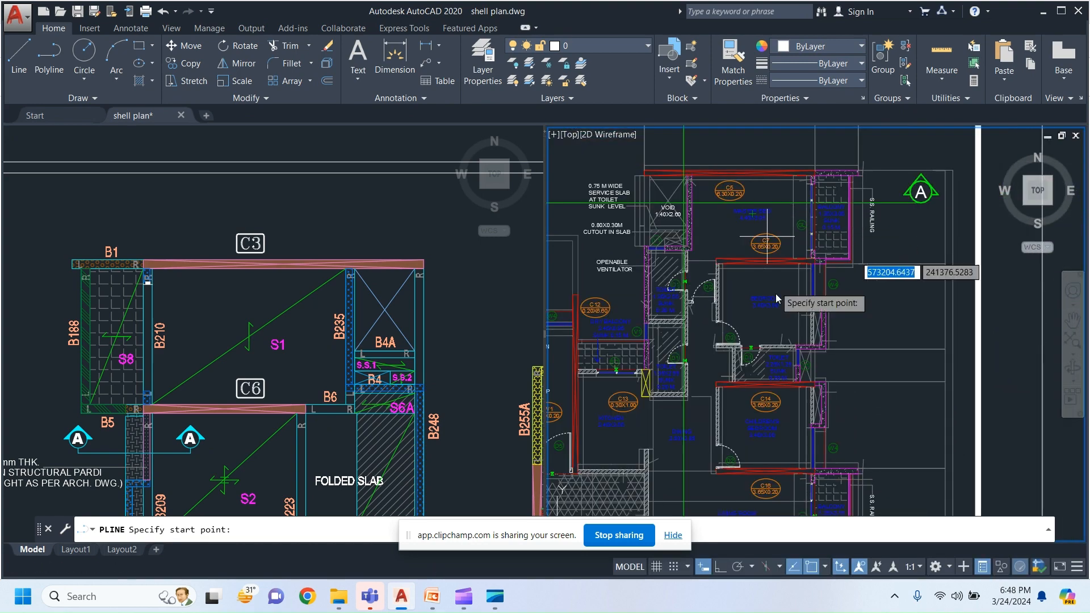
middle_click_drag(694, 336, 698, 390)
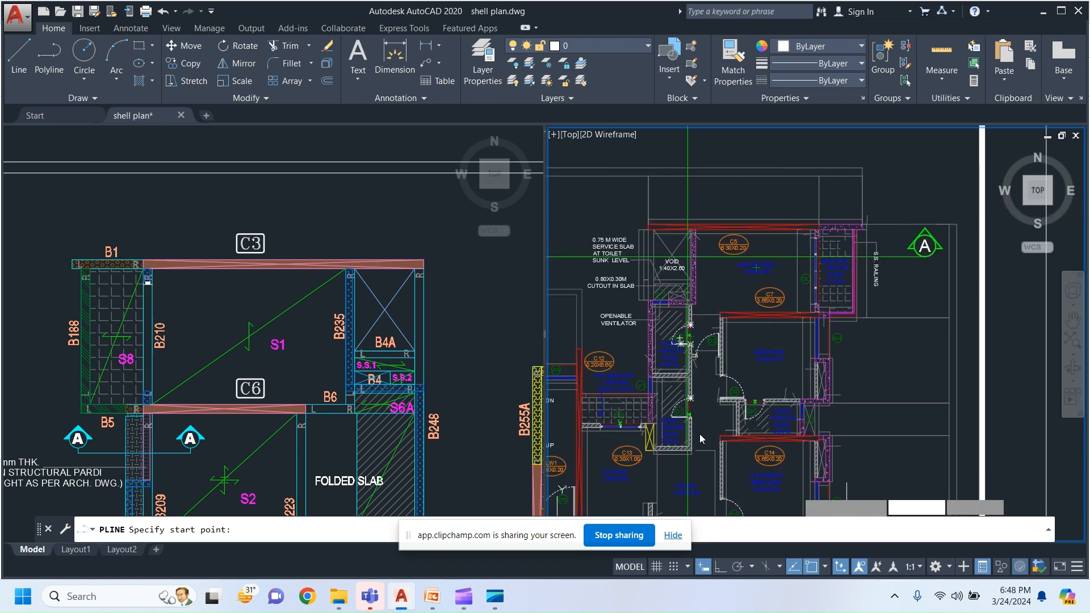
scroll(673, 305, "up", 8)
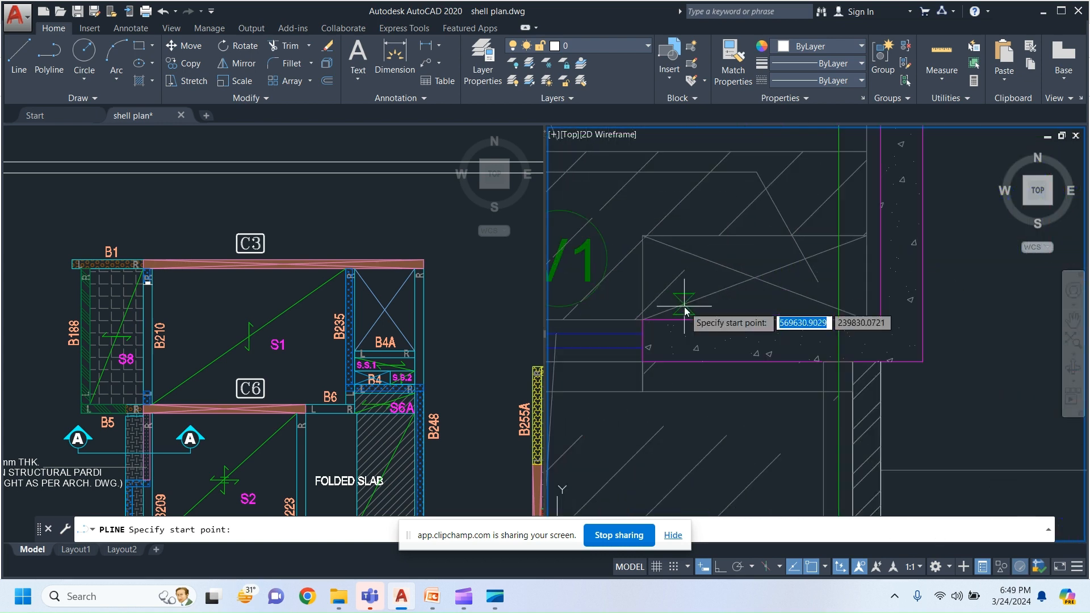
left_click(616, 327)
middle_click_drag(918, 332, 760, 386)
left_click(847, 383)
Step: Continue the polyline up the void-side wall face to C5, along C5's lower edge to its end, and up the end face
scroll(852, 264, "down", 4)
middle_click_drag(852, 263, 847, 462)
middle_click_drag(824, 233, 808, 474)
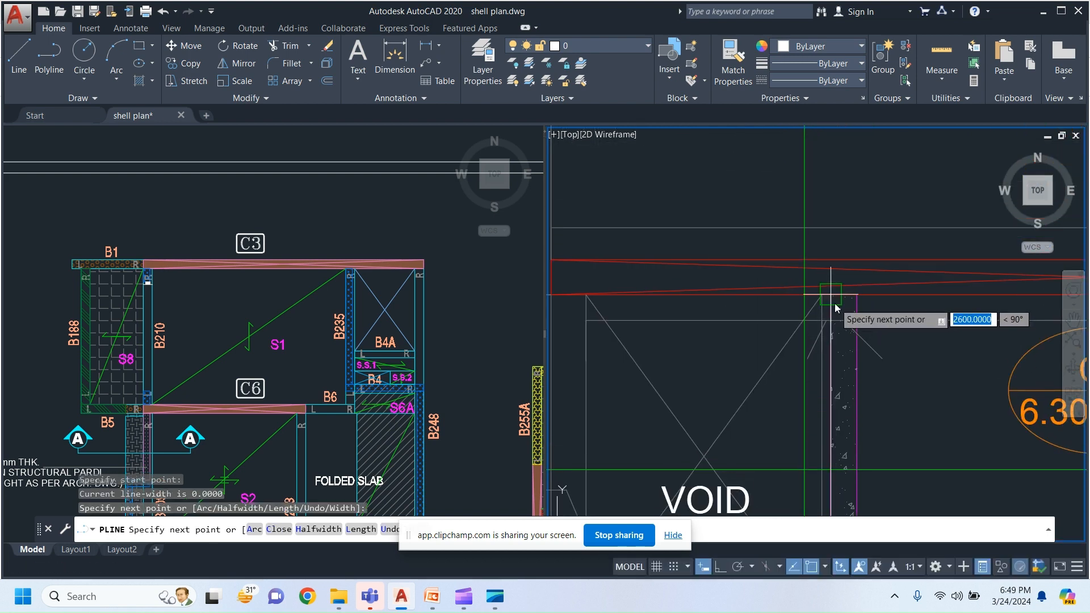
left_click(831, 296)
scroll(867, 298, "down", 4)
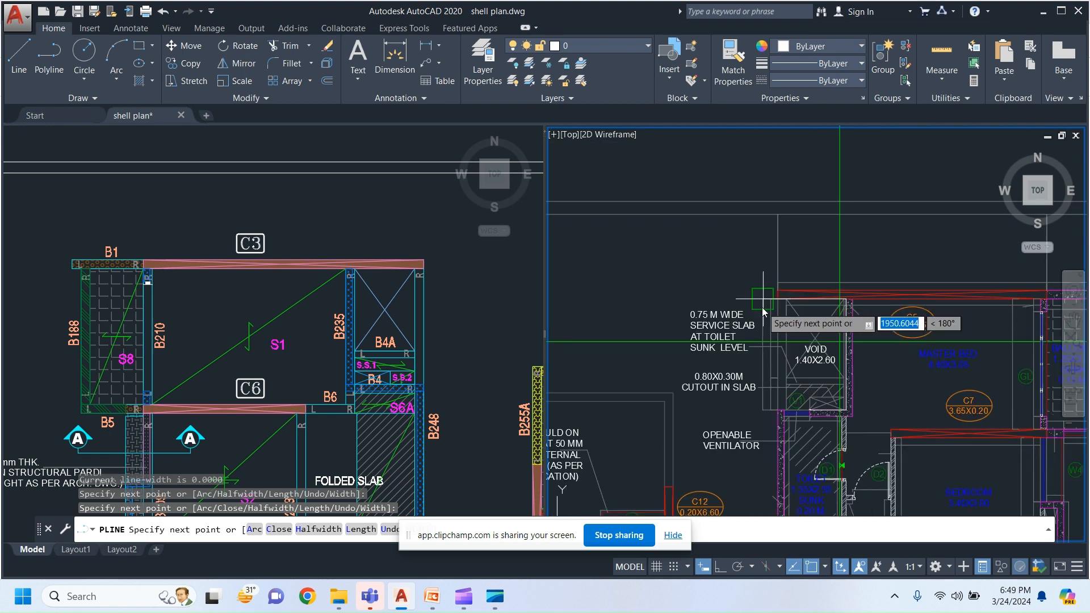
scroll(798, 302, "up", 3)
left_click(799, 289)
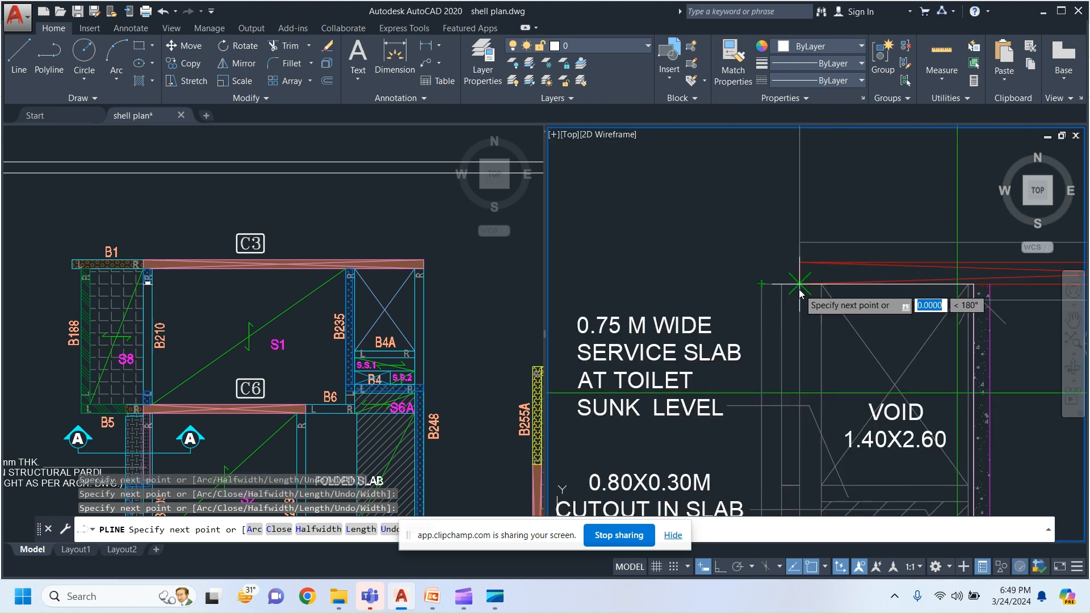
scroll(808, 268, "up", 5)
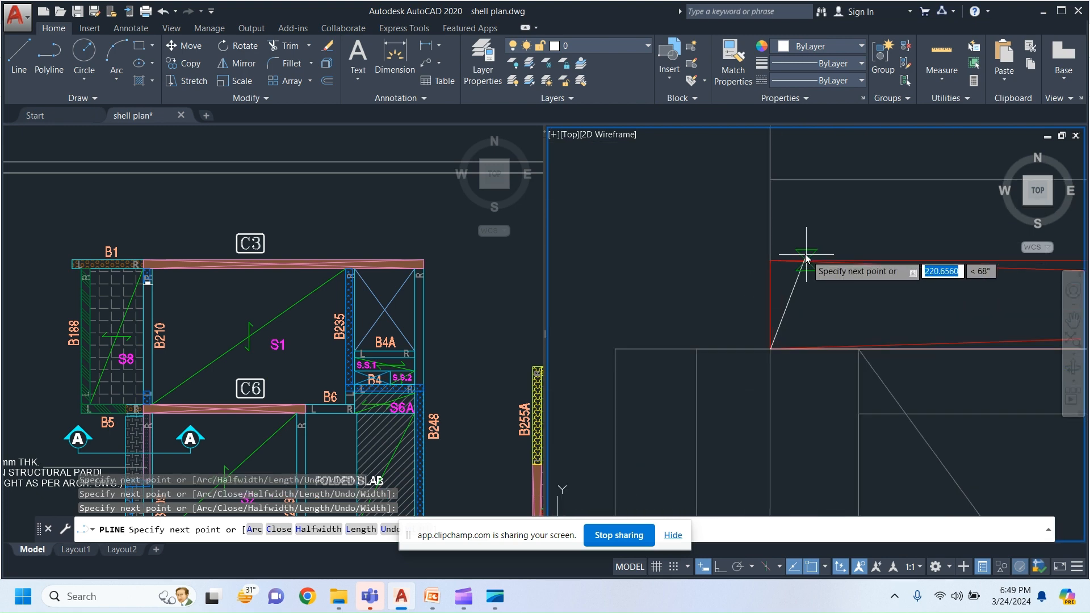
scroll(772, 262, "up", 3)
left_click(771, 256)
Step: Trace C5's upper edge across the bay to the outer end at the balcony and down that end face
scroll(717, 272, "down", 6)
middle_click_drag(965, 272, 711, 302)
middle_click_drag(845, 304, 674, 294)
middle_click_drag(945, 292, 751, 292)
scroll(975, 291, "up", 4)
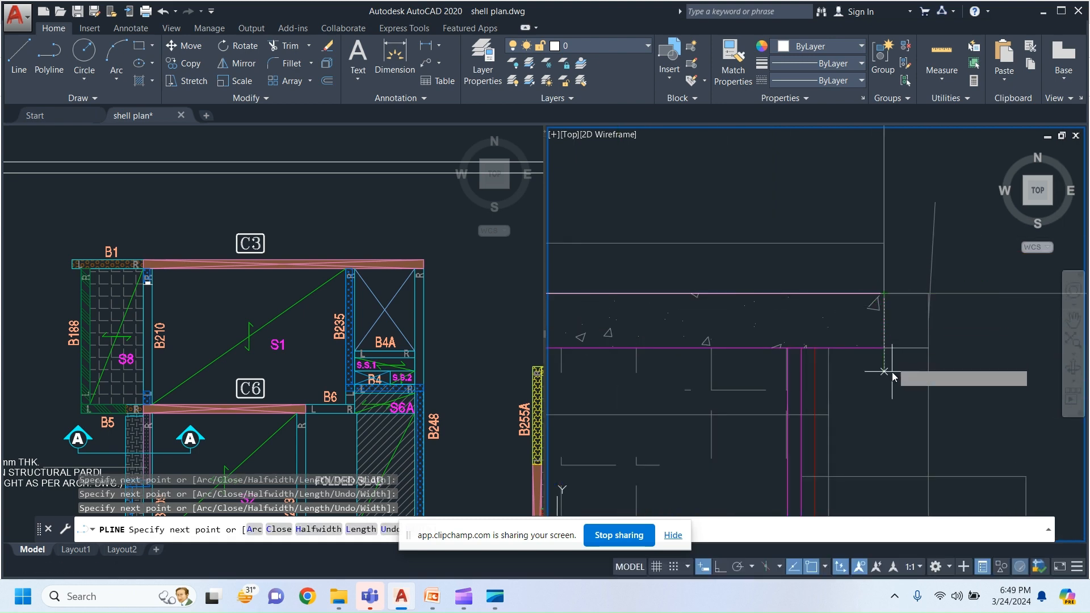
left_click(888, 355)
Step: Extend the polyline back along the balcony-side lower edge and around the small concrete stub between the balcony and master bedroom
scroll(887, 354, "down", 5)
middle_click_drag(877, 366, 862, 261)
scroll(683, 270, "up", 7)
left_click(752, 178)
left_click(752, 307)
left_click(688, 307)
left_click(688, 177)
Step: Continue the outline along C5's lower edge to the void wall and down its bedroom-side face to the lower outer corner
scroll(691, 212, "down", 5)
middle_click_drag(682, 227, 1040, 234)
middle_click_drag(760, 277, 971, 295)
middle_click_drag(605, 263, 906, 303)
scroll(902, 281, "up", 2)
scroll(760, 258, "down", 3)
middle_click_drag(785, 399, 748, 179)
scroll(727, 347, "up", 3)
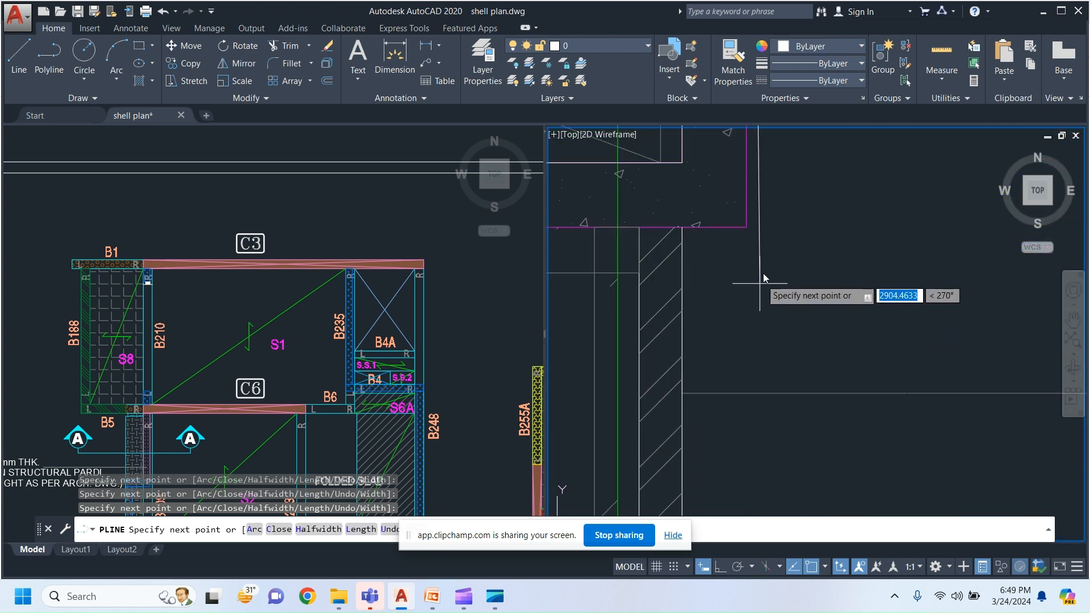
left_click(748, 231)
Step: Trace the wall's bottom edge to its end beside V1, return up to the polyline's start point, and finish the outline
middle_click_drag(686, 268, 1013, 298)
scroll(1009, 304, "down", 4)
scroll(983, 299, "up", 7)
scroll(758, 247, "down", 3)
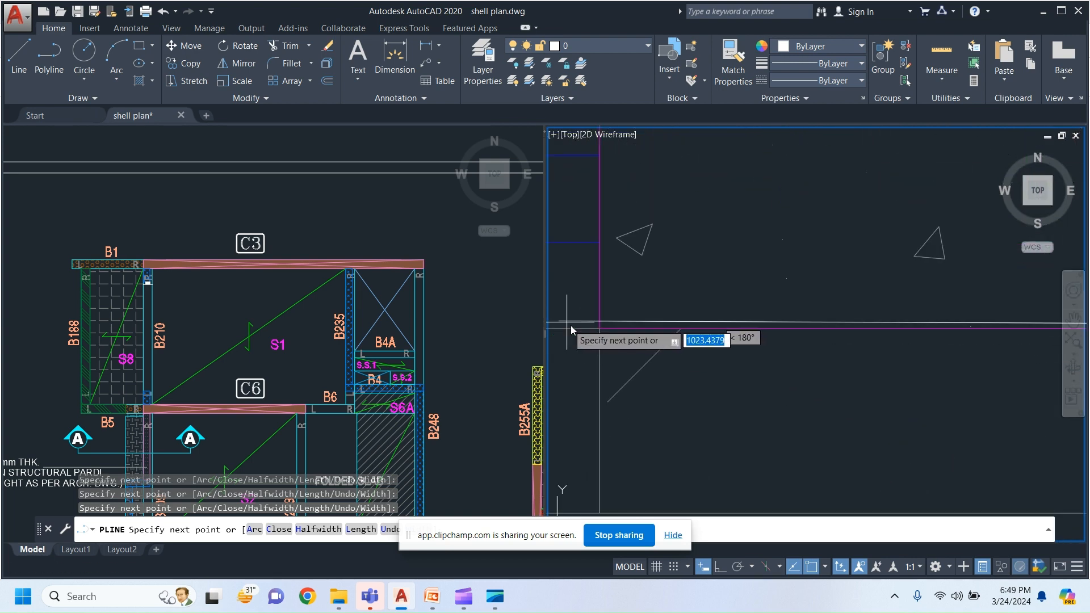
left_click(599, 329)
middle_click_drag(637, 207, 676, 368)
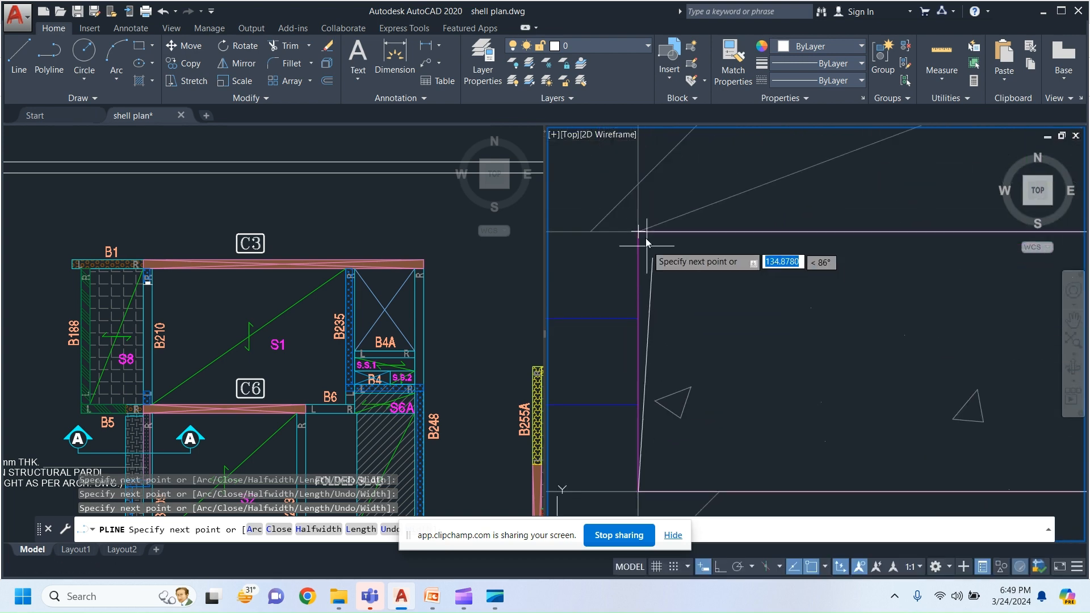
scroll(663, 235, "up", 5)
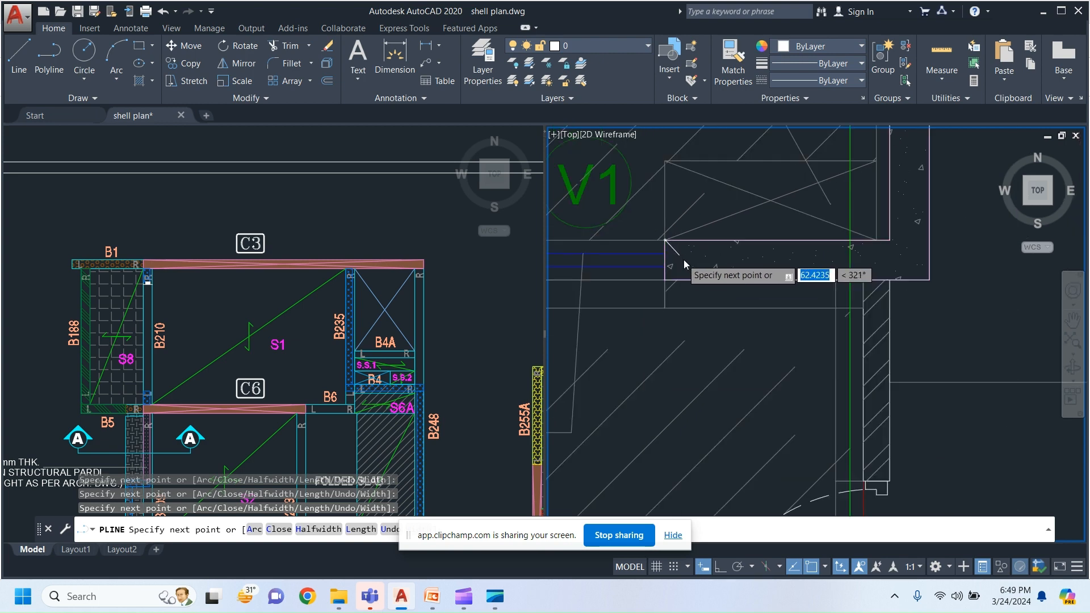
key("Escape")
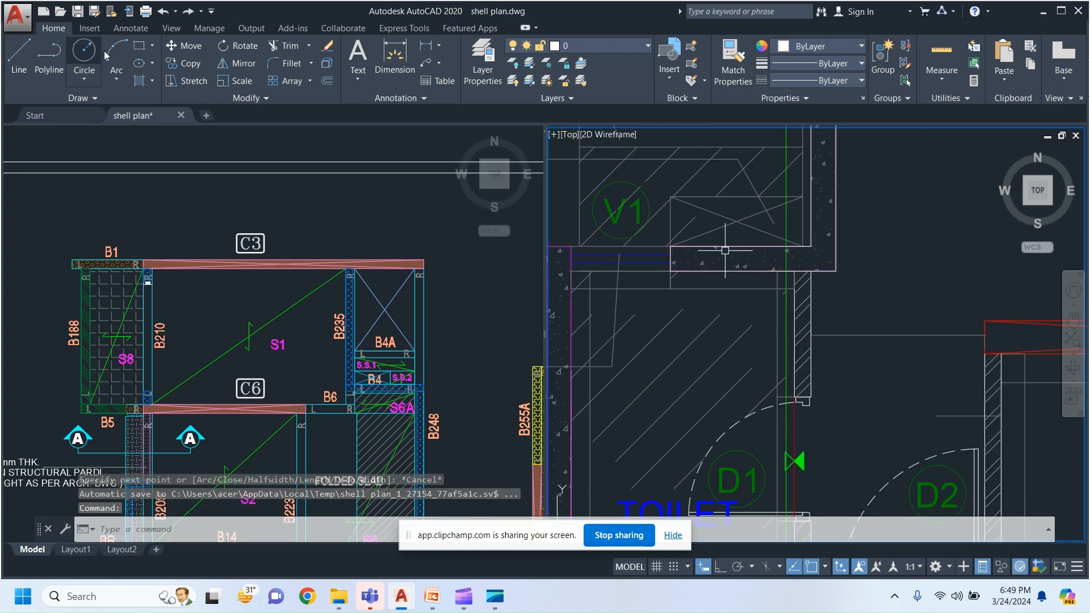
Step: Start a second polyline at C7's upper inner corner and trace its upper edge to the concrete stub beside the balcony
left_click(49, 54)
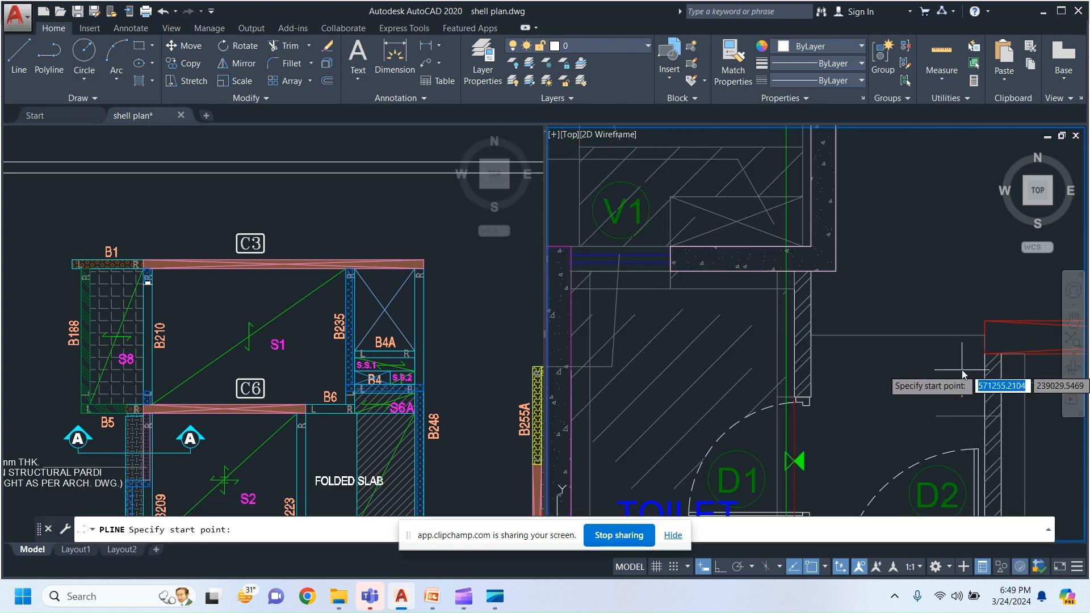
scroll(677, 283, "down", 4)
scroll(757, 319, "up", 6)
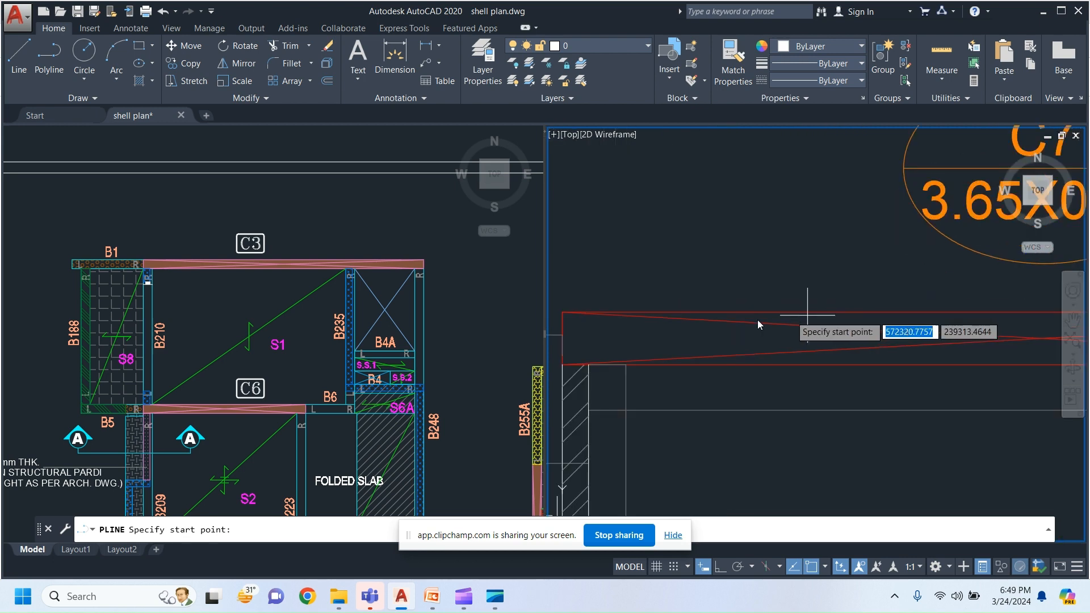
left_click(564, 313)
scroll(867, 328, "down", 2)
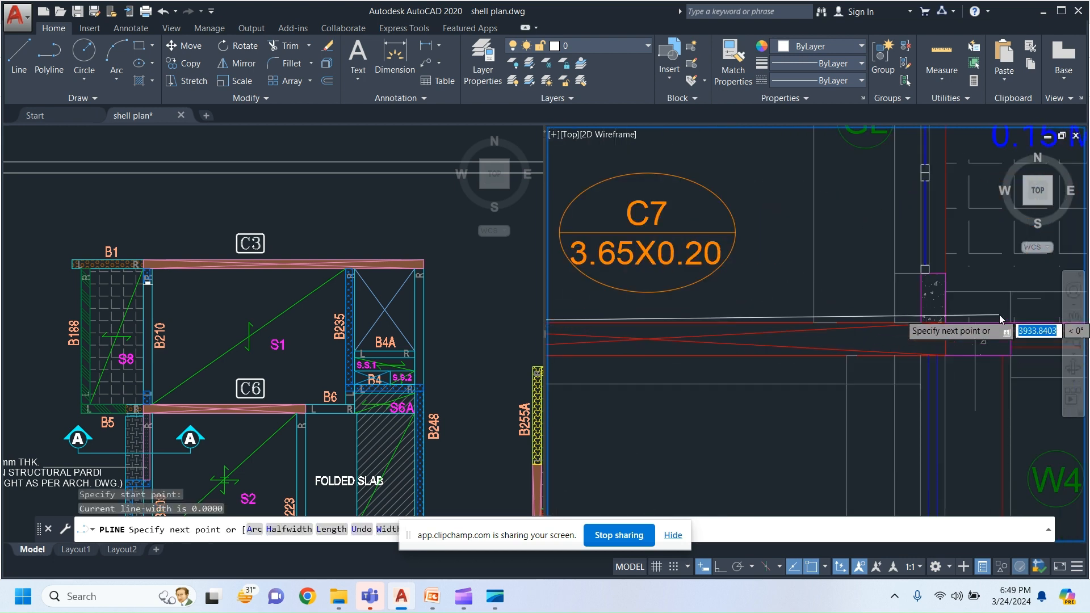
scroll(965, 329, "up", 3)
left_click(675, 347)
Step: Trace the polyline up, across and down the concrete stub above C7 at the balcony opening
middle_click_drag(670, 172, 671, 272)
left_click(671, 271)
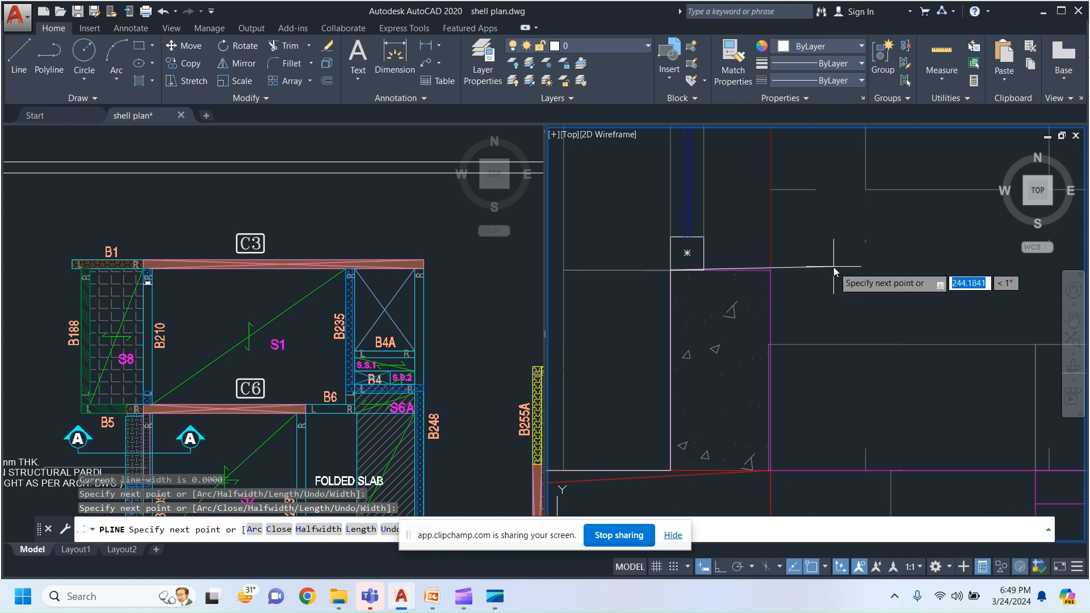
left_click(781, 271)
scroll(772, 494, "up", 2)
middle_click_drag(769, 457, 768, 357)
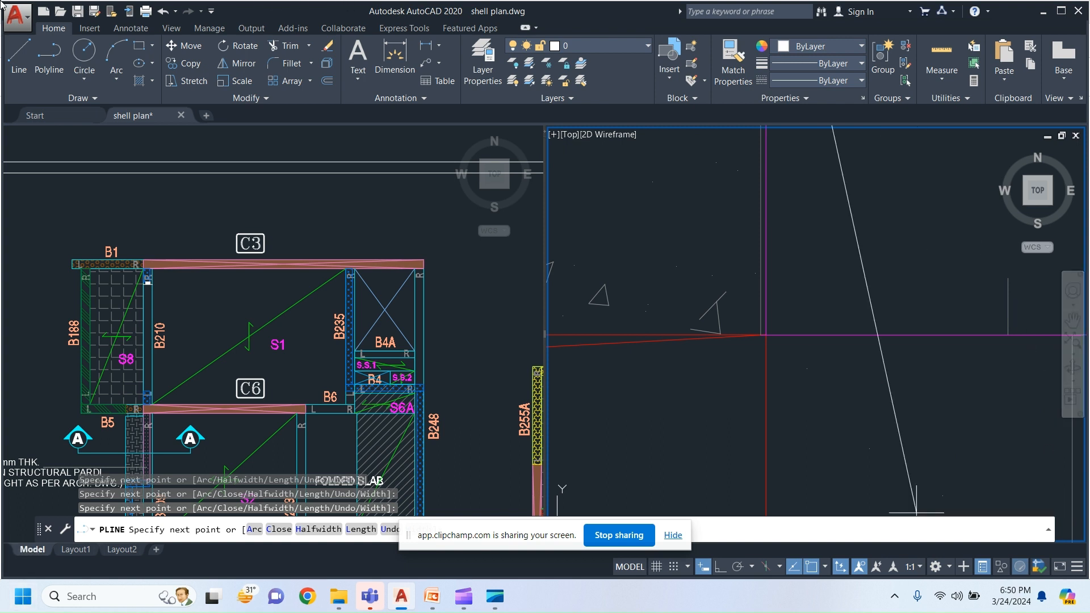
left_click(775, 335)
scroll(764, 353, "down", 3)
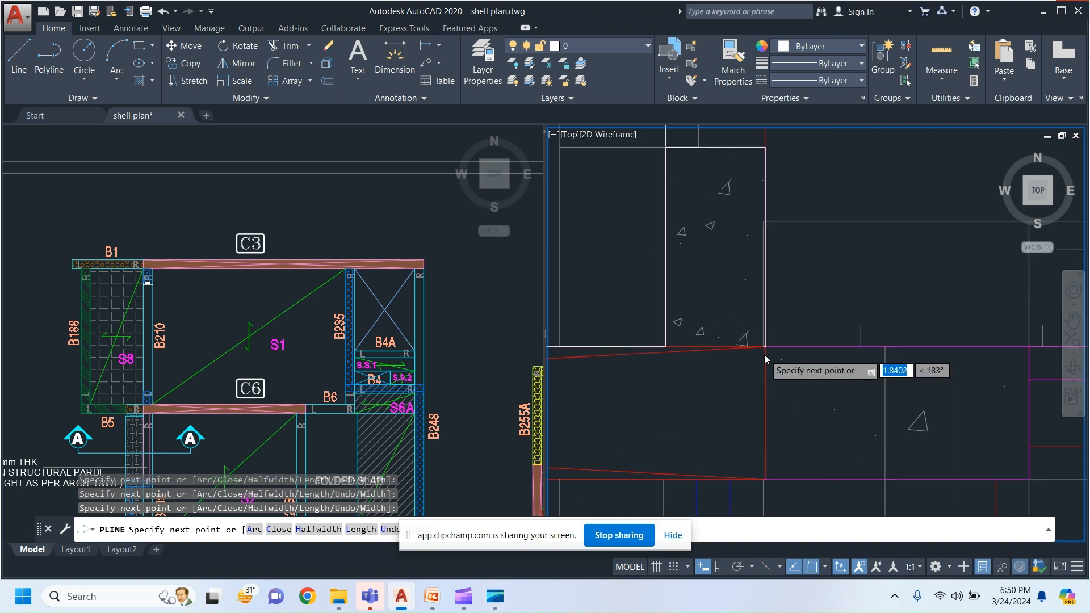
Step: Extend the C7 outline along the concrete's upper edge to its outer end below the balcony and down the end face
middle_click_drag(910, 334, 622, 339)
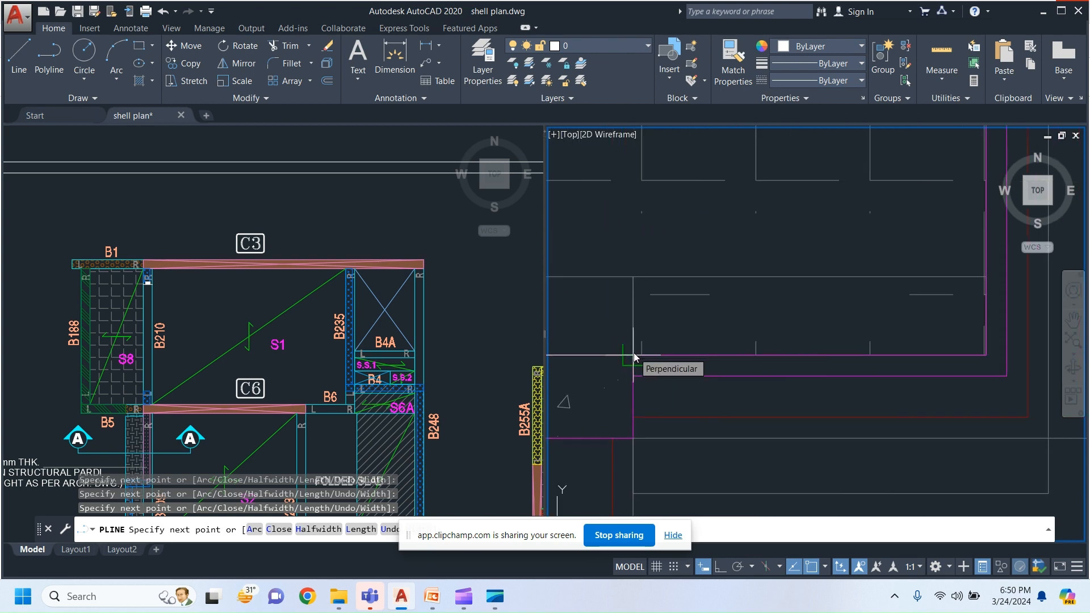
left_click(634, 356)
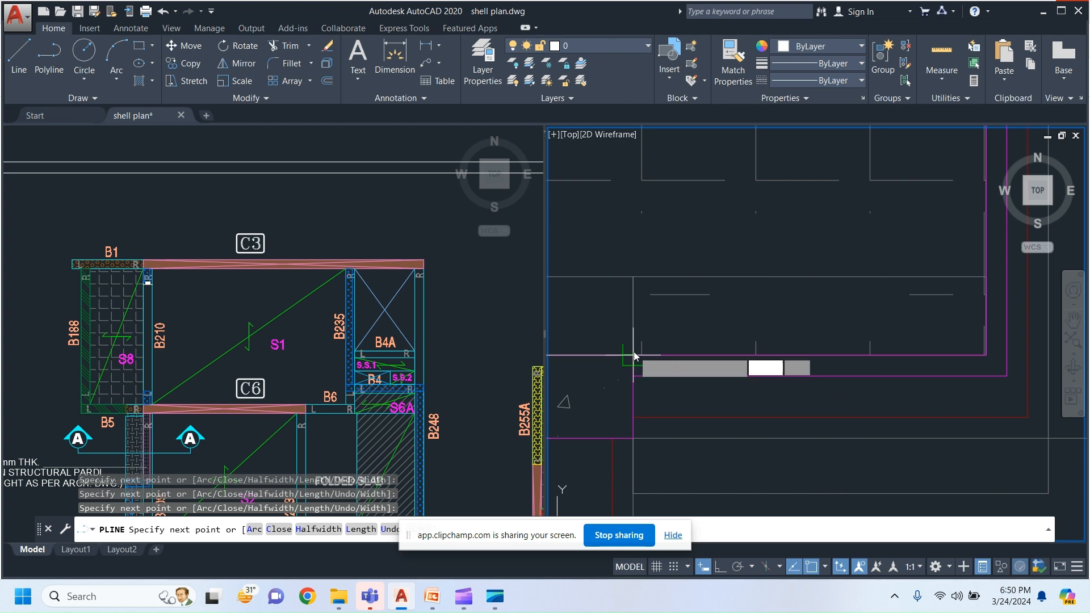
left_click(633, 437)
Step: Trace C7's lower edge back to its inner end, return up to the starting corner, and finish the polyline
scroll(646, 431, "up", 6)
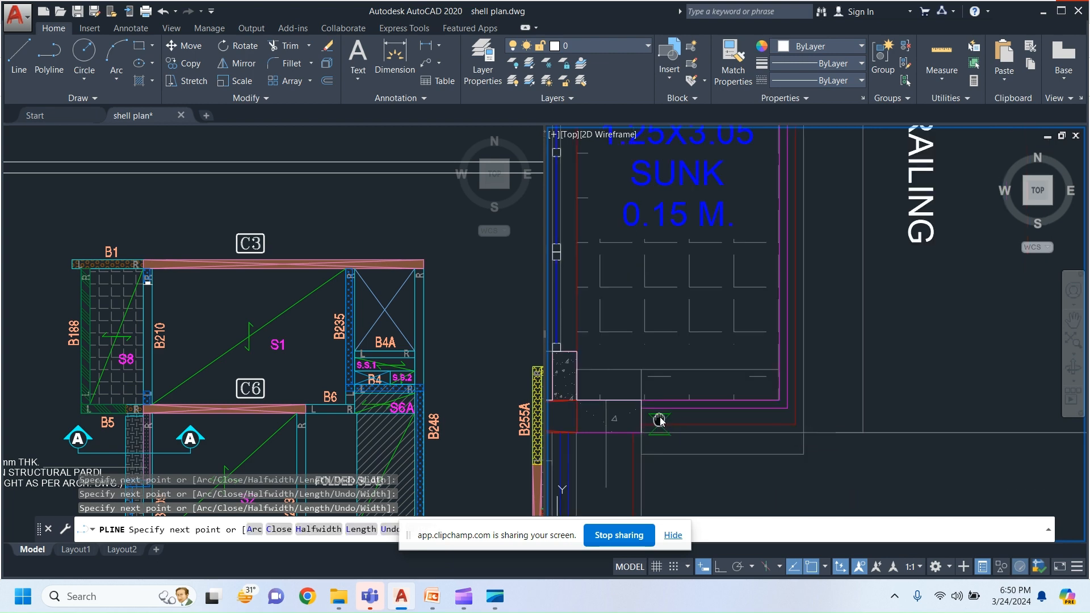
middle_click_drag(733, 370, 1088, 375)
scroll(660, 356, "up", 2)
scroll(660, 357, "up", 2)
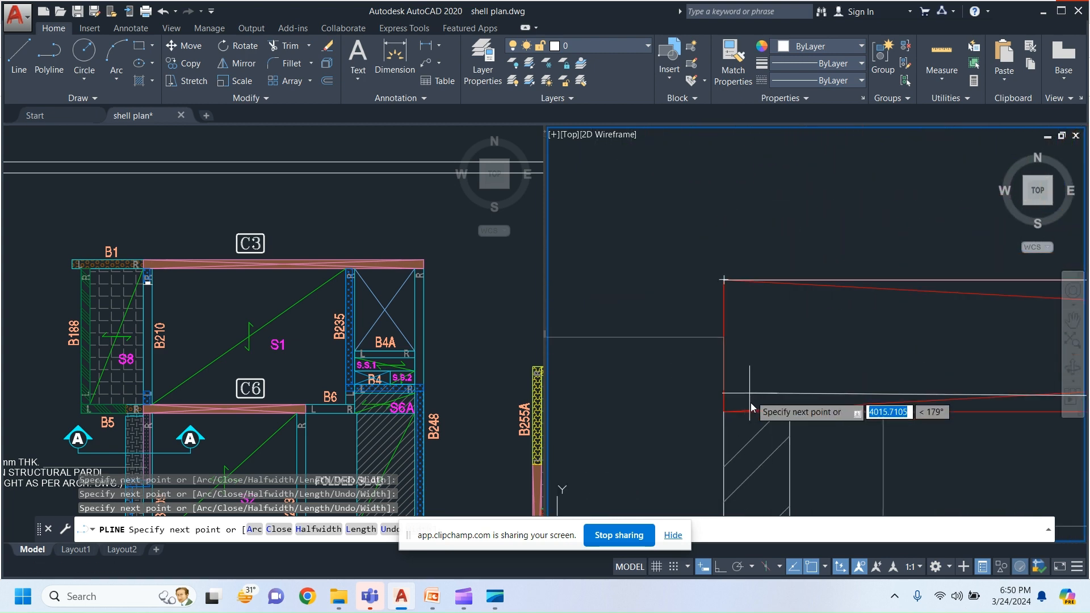
scroll(716, 417, "up", 2)
left_click(743, 404)
middle_click_drag(754, 370, 656, 556)
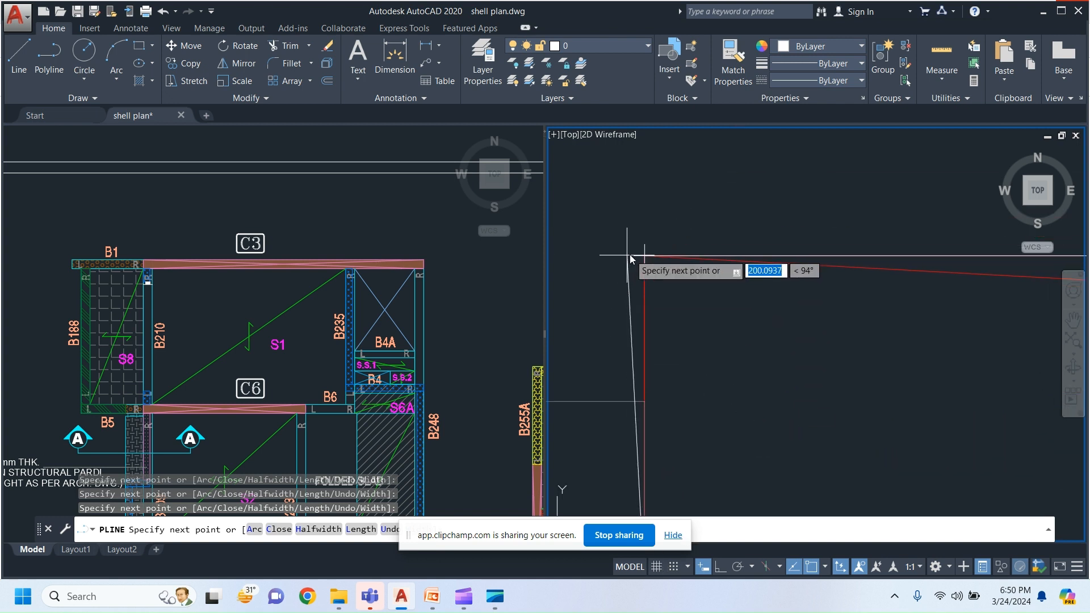
scroll(704, 353, "down", 4)
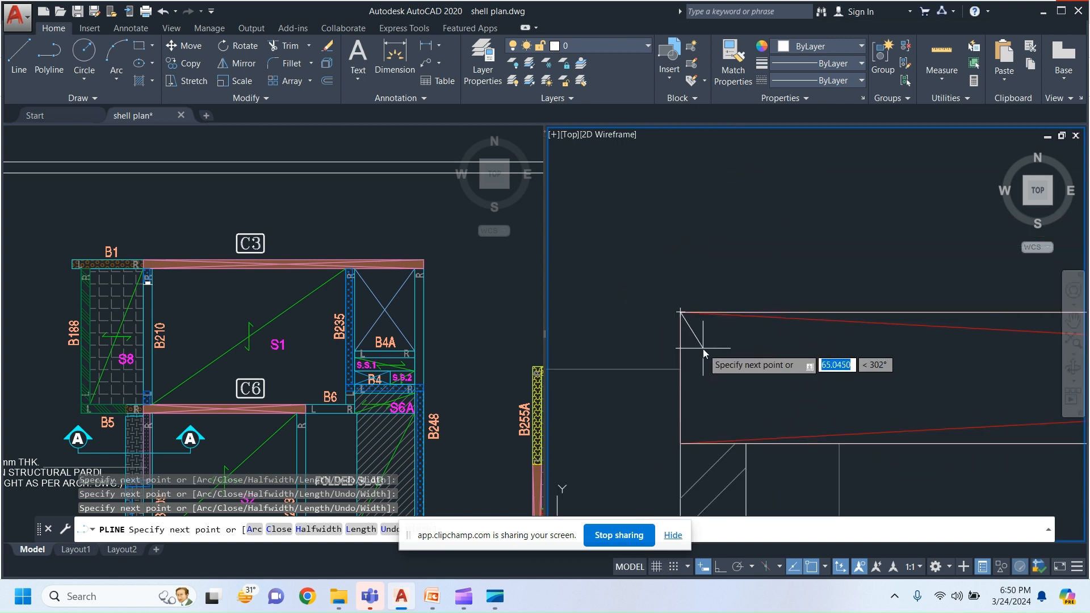
key("Escape")
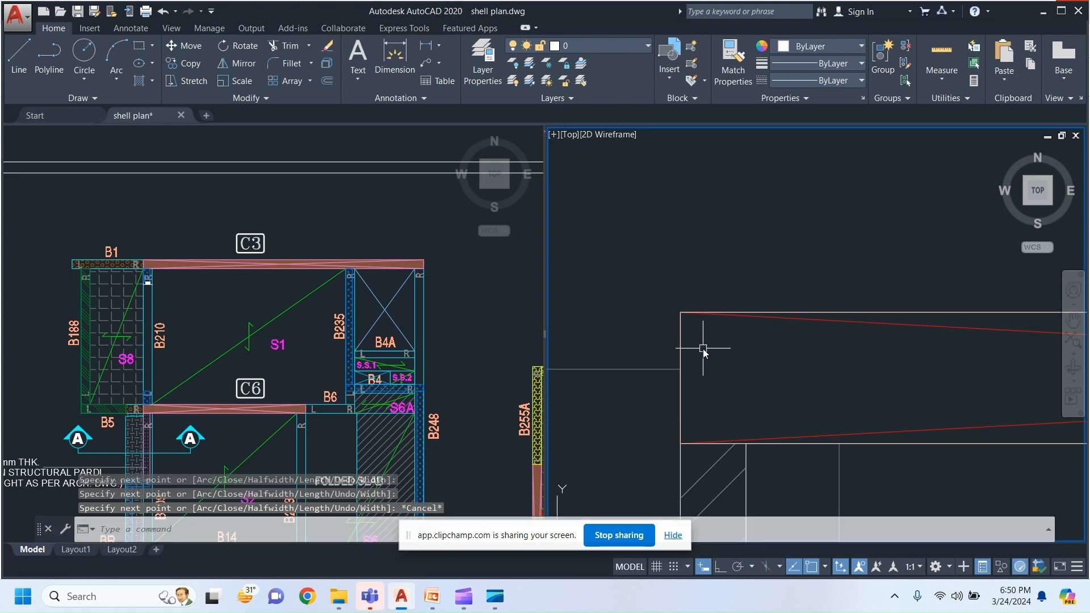
Step: Review the traced outlines of C5 and C7 around the void, master bedroom and balcony
scroll(704, 352, "down", 5)
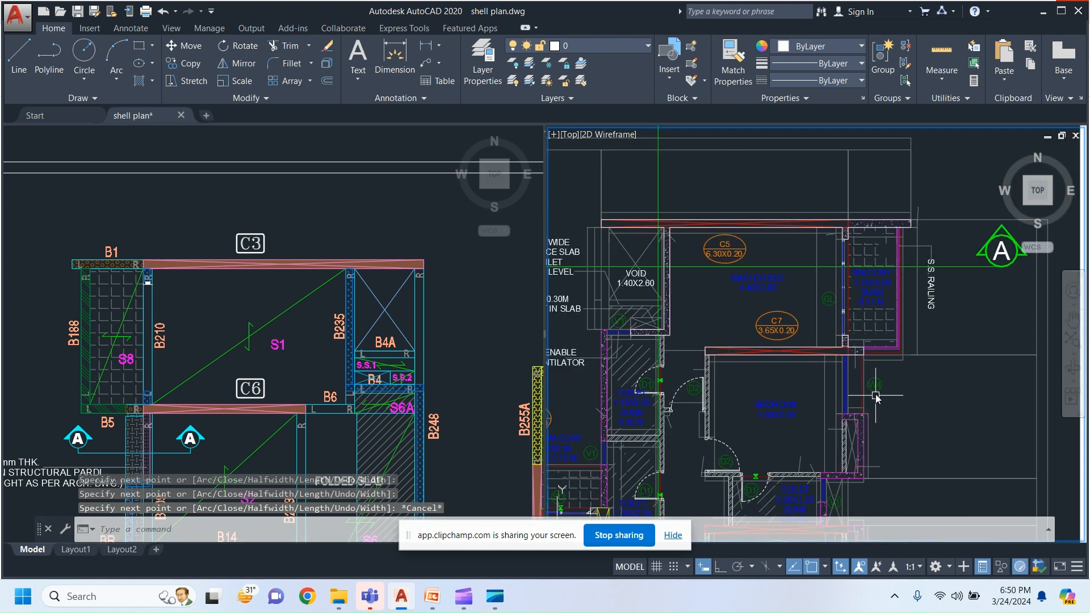
scroll(944, 331, "up", 3)
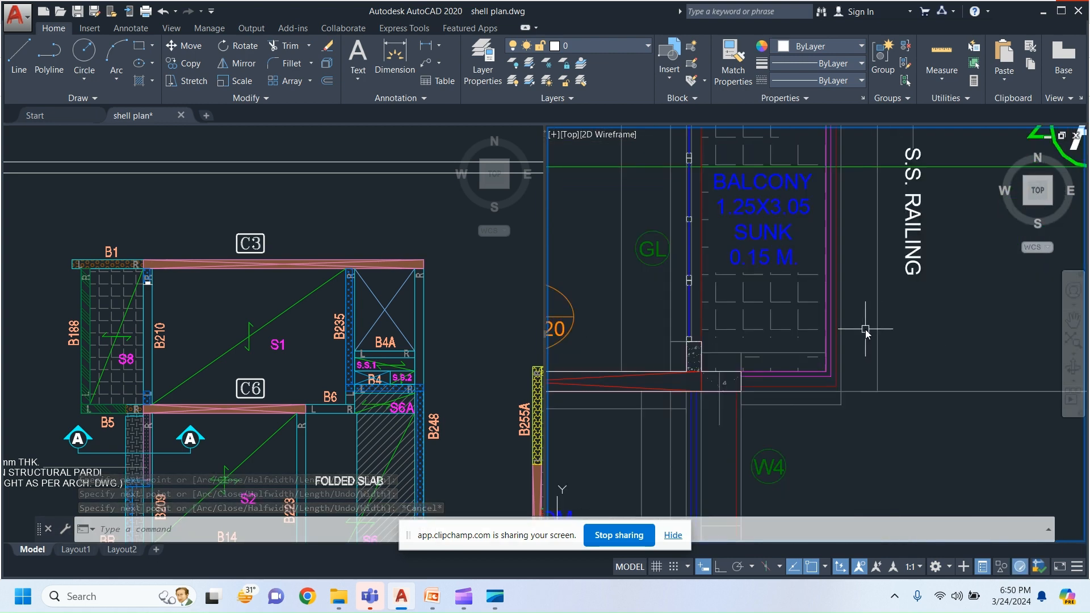
mouse_move(849, 343)
middle_mouse_down()
mouse_move(822, 479)
mouse_move(839, 445)
middle_mouse_up()
scroll(839, 446, "down", 2)
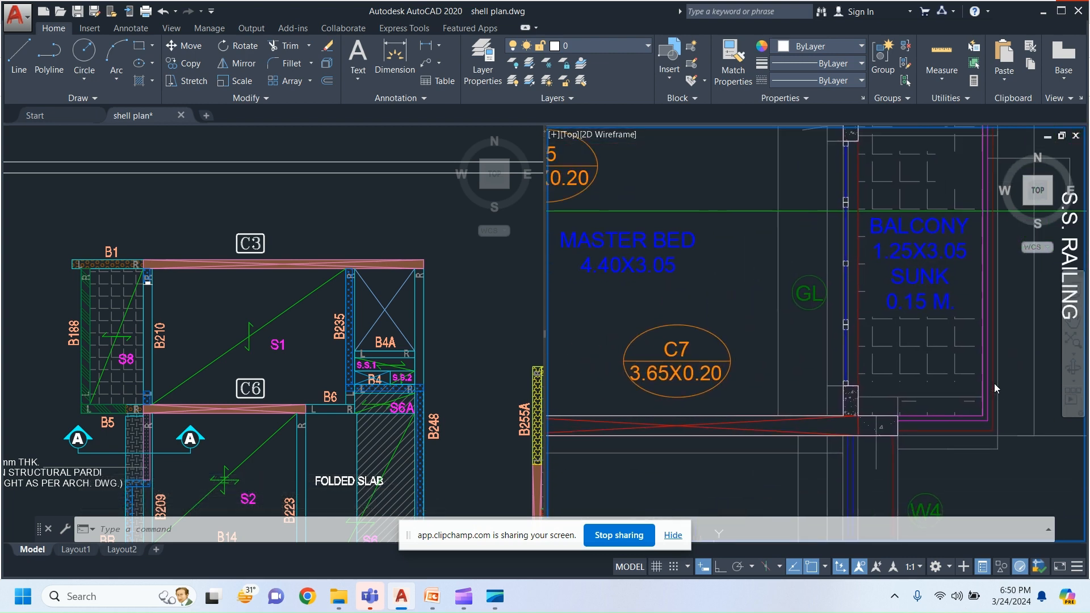
scroll(817, 403, "down", 1)
scroll(748, 364, "up", 1)
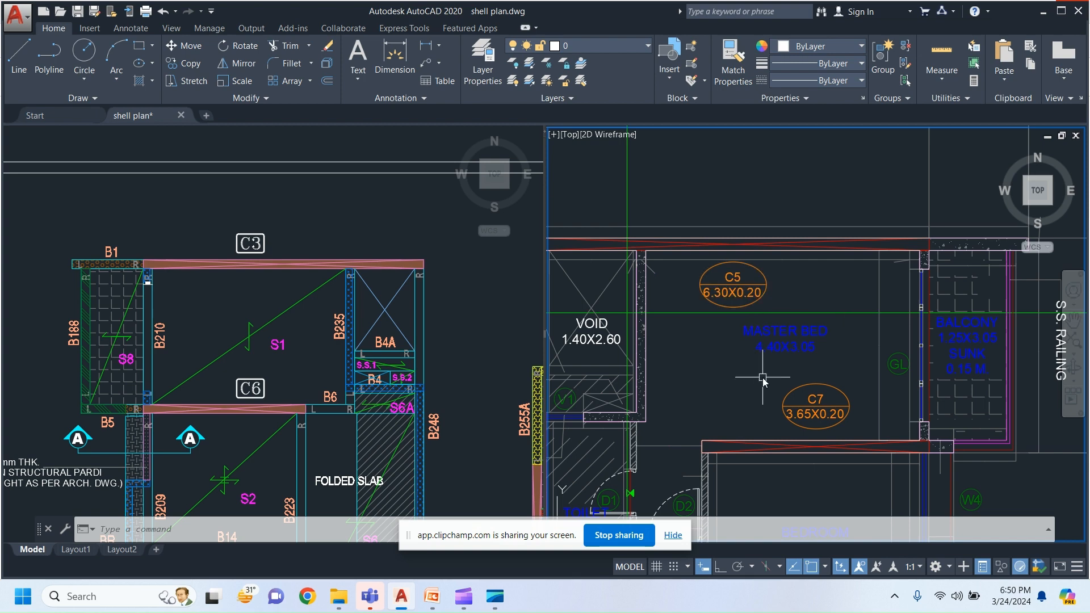
scroll(762, 379, "down", 3)
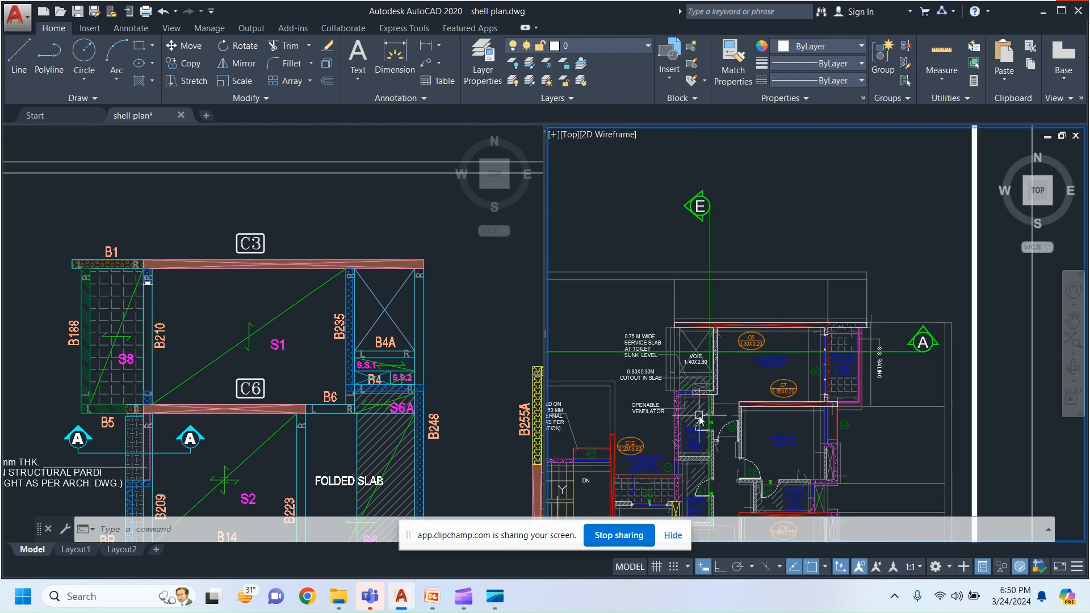
Step: Draw a rectangle over the balcony's GL opening between the concrete stub below C5 and the stub above C7
scroll(727, 411, "up", 4)
mouse_move(961, 339)
middle_mouse_down()
mouse_move(818, 372)
mouse_move(811, 386)
middle_mouse_up()
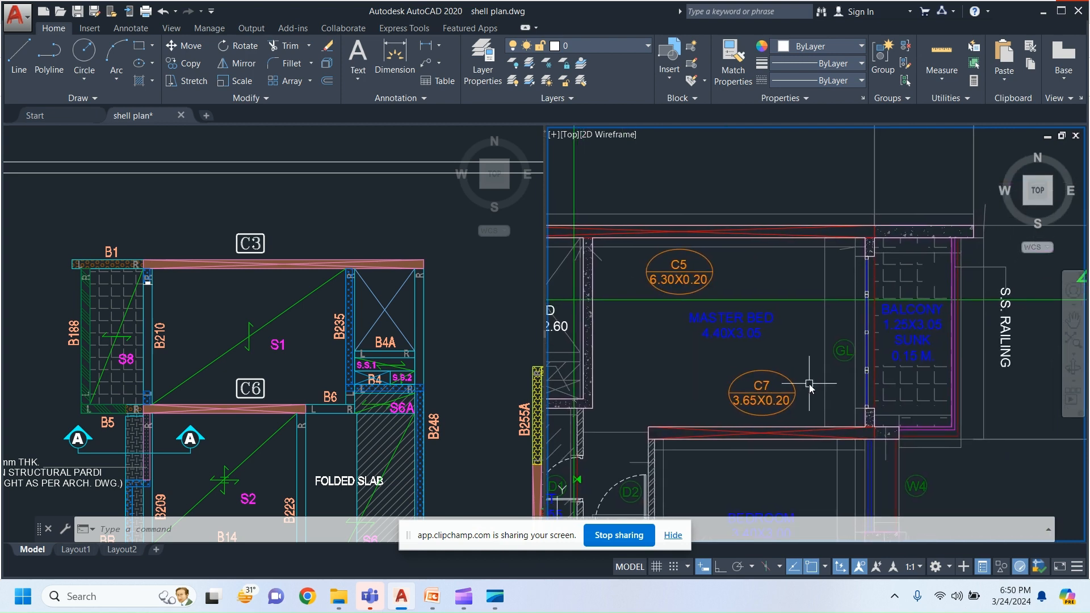
scroll(745, 355, "up", 2)
scroll(745, 349, "down", 2)
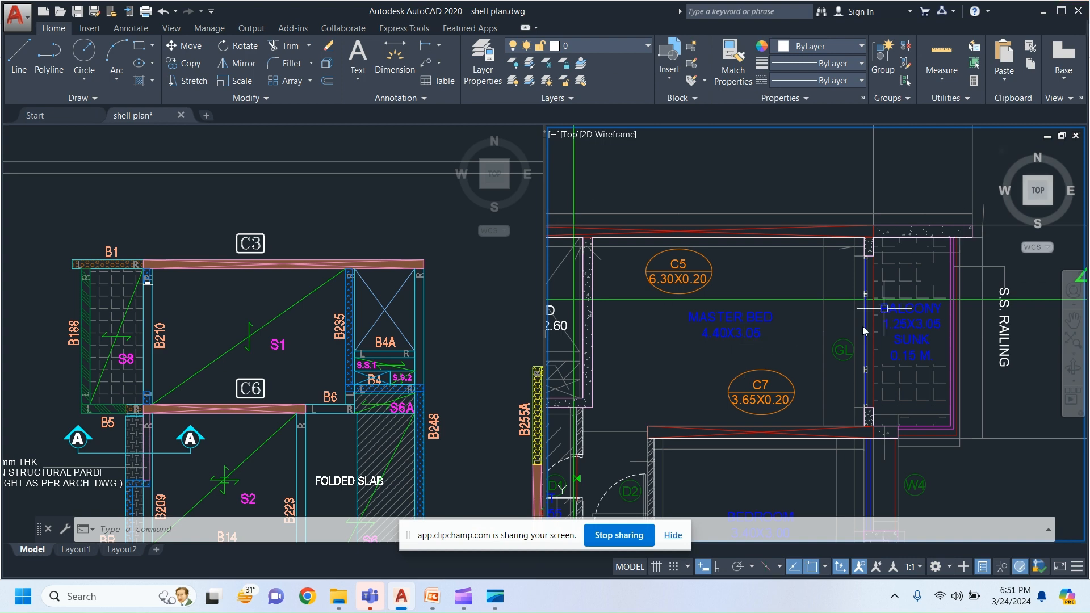
scroll(913, 298, "down", 3)
scroll(915, 300, "up", 5)
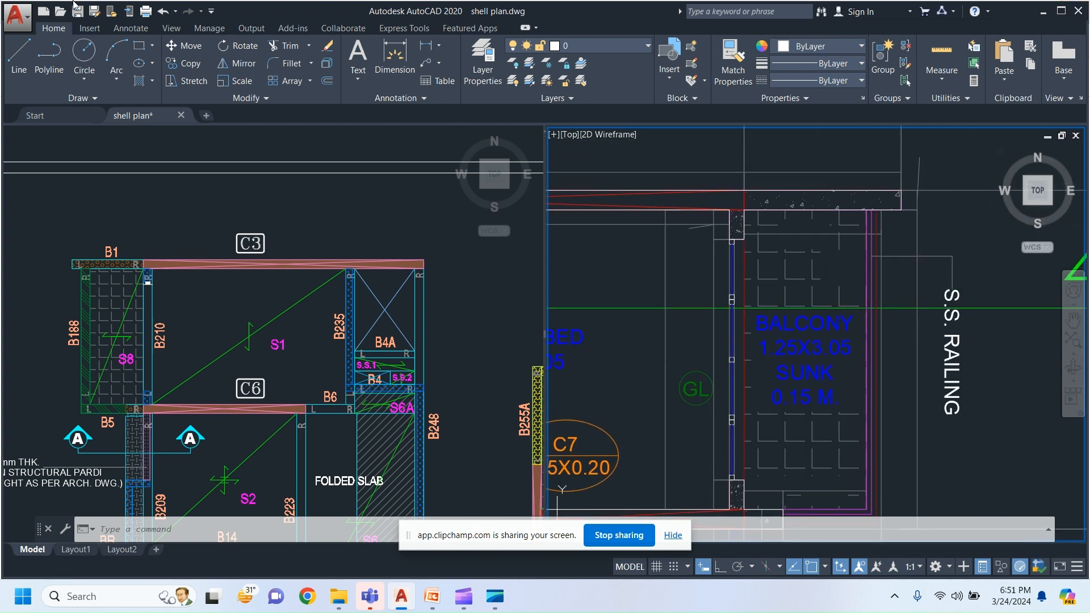
left_click(138, 47)
scroll(771, 243, "up", 3)
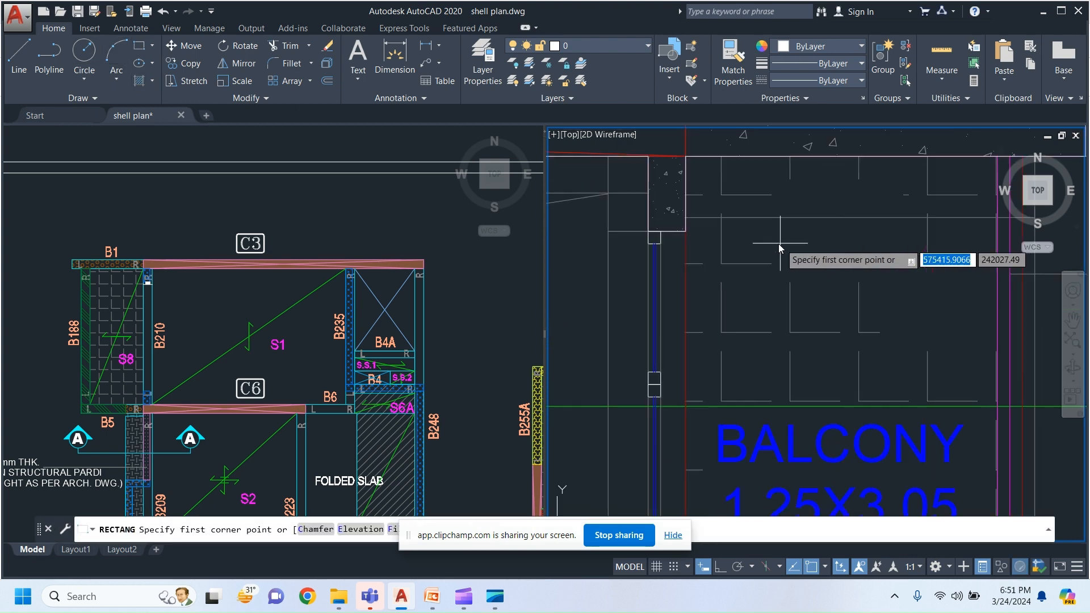
left_click(643, 229)
scroll(744, 264, "up", 2)
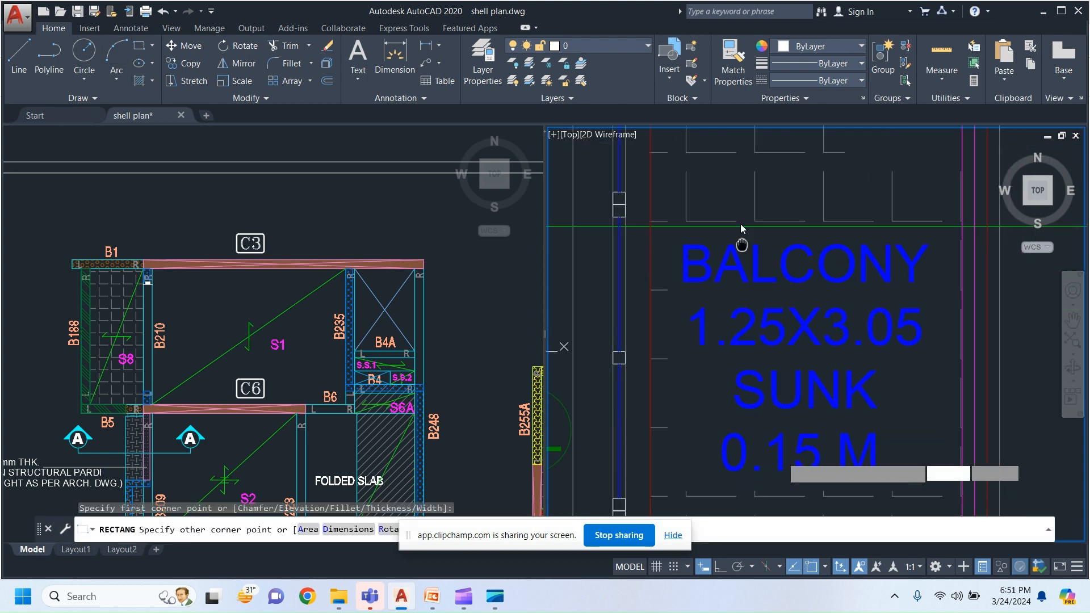
scroll(746, 336, "down", 4)
scroll(681, 468, "up", 4)
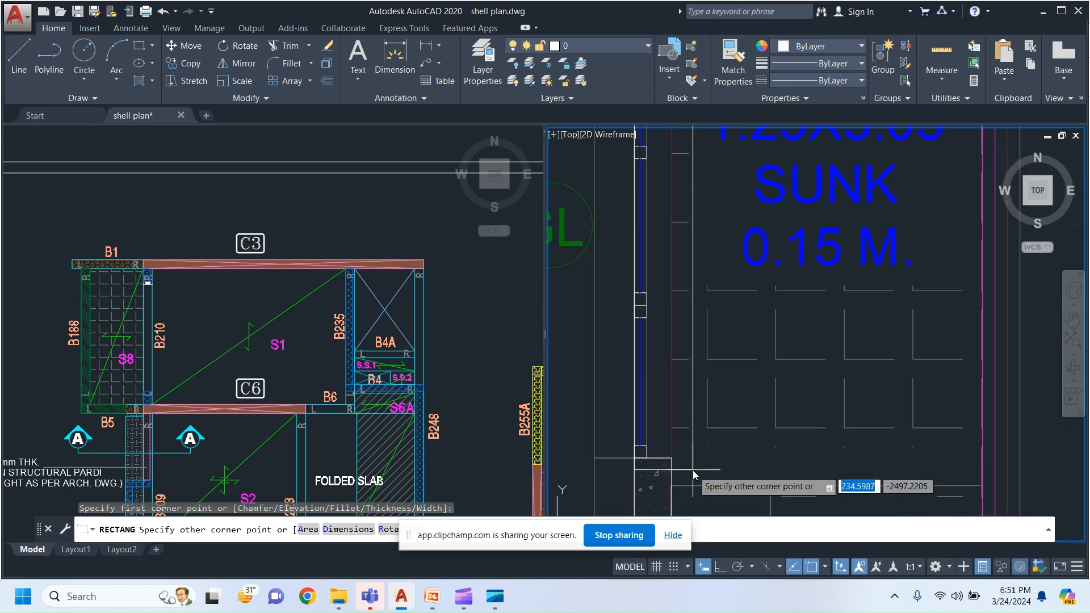
left_click(658, 452)
scroll(747, 332, "down", 3)
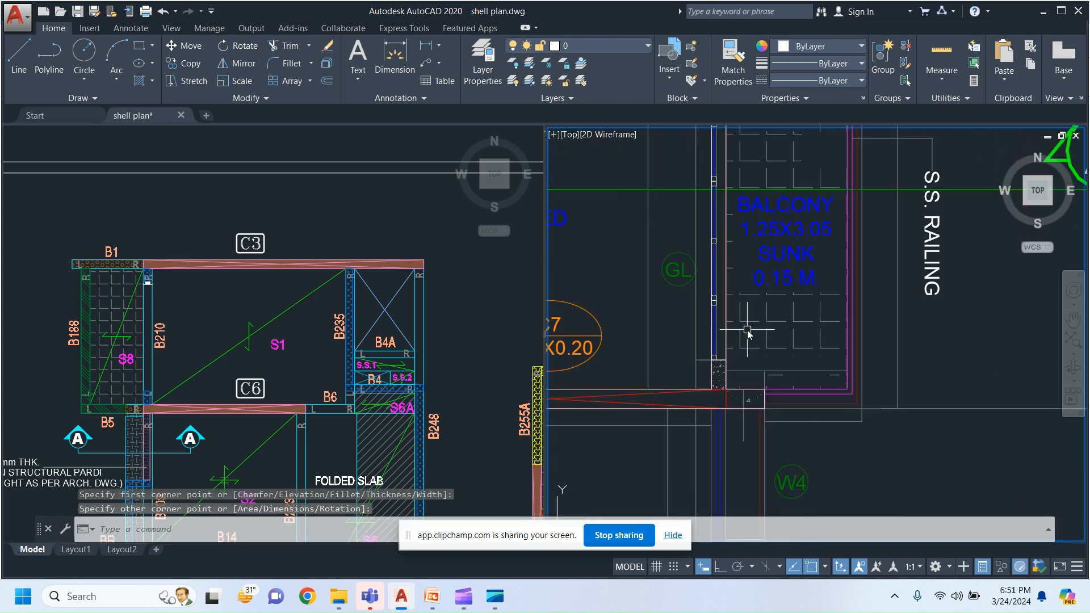
scroll(778, 409, "up", 3)
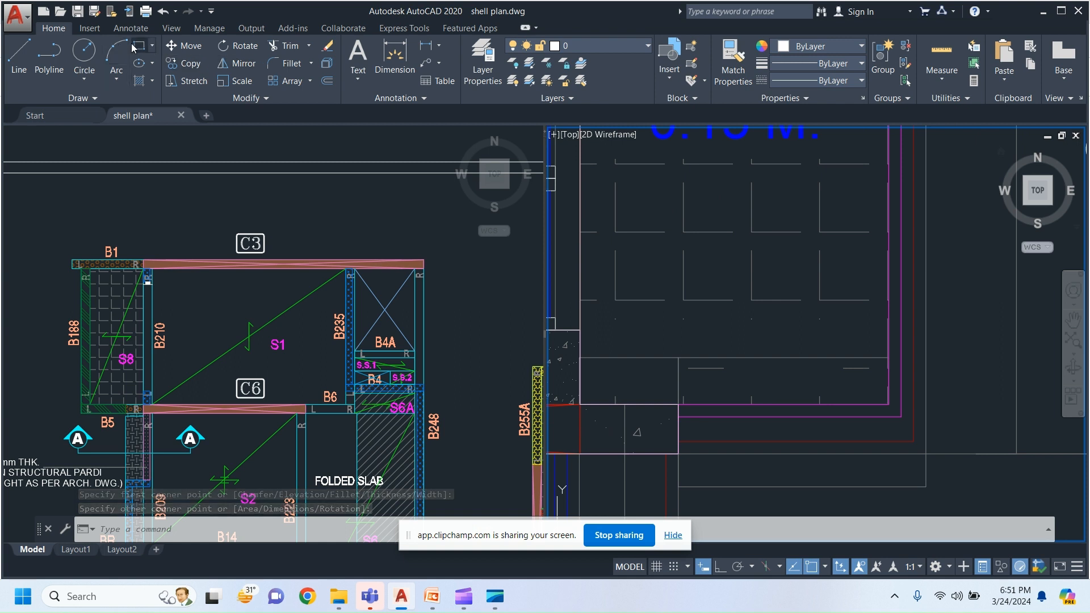
key("Return")
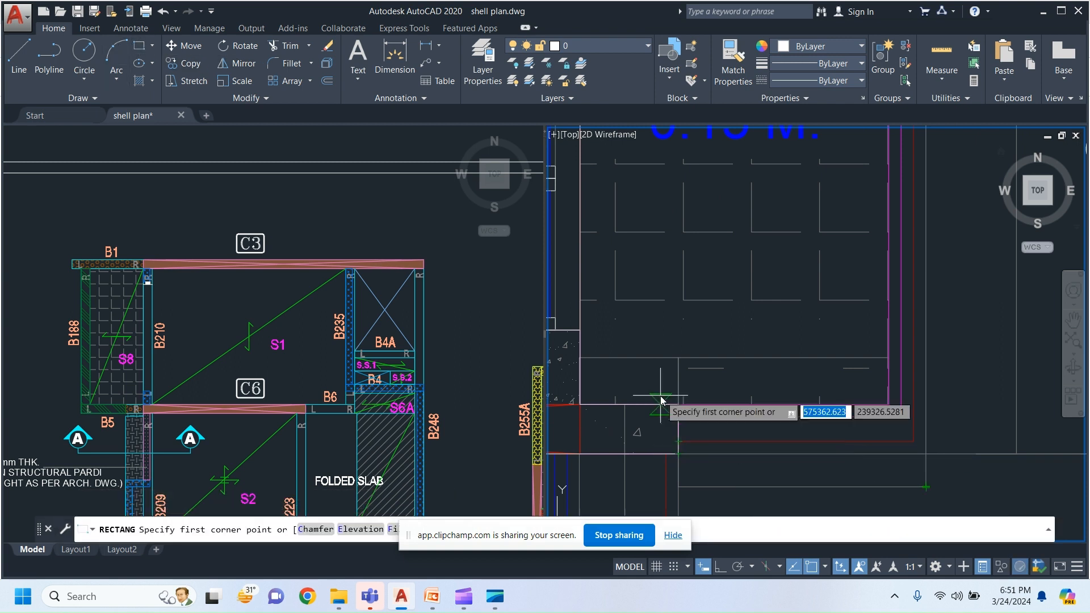
left_click(680, 403)
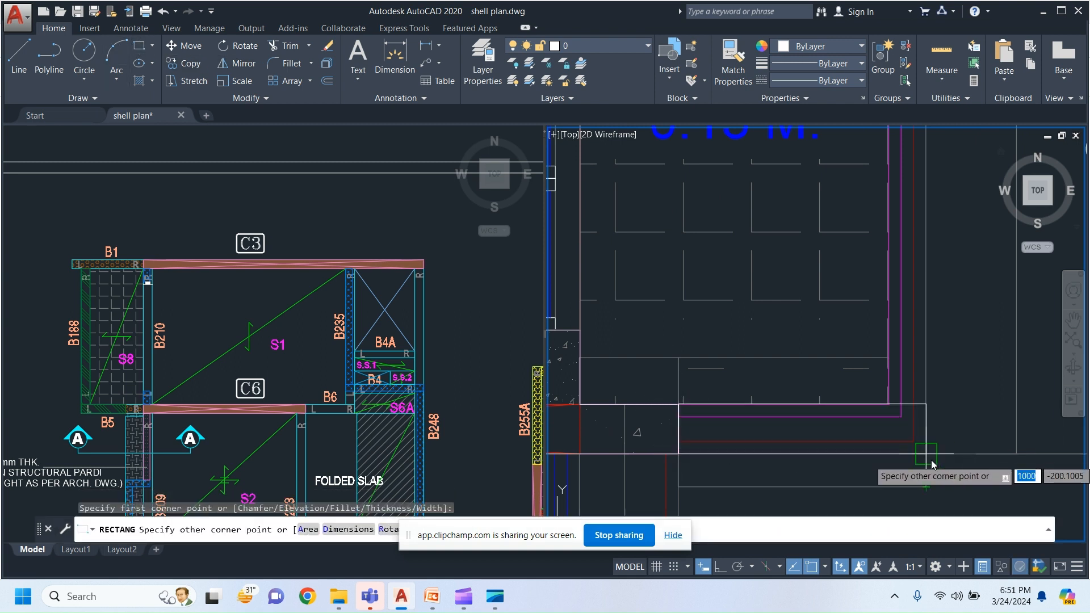
key("Escape")
scroll(863, 432, "down", 3)
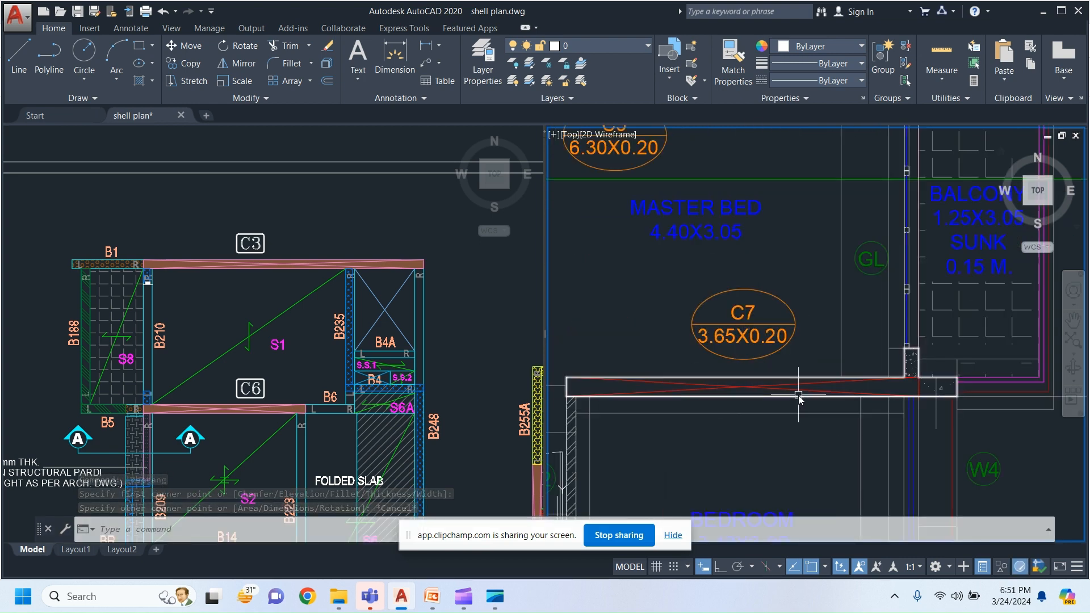
Step: Compare the structural plan's beams around C5, C7 and slab S8 with the master bedroom and balcony in the architectural plan
middle_click_drag(861, 315, 779, 420)
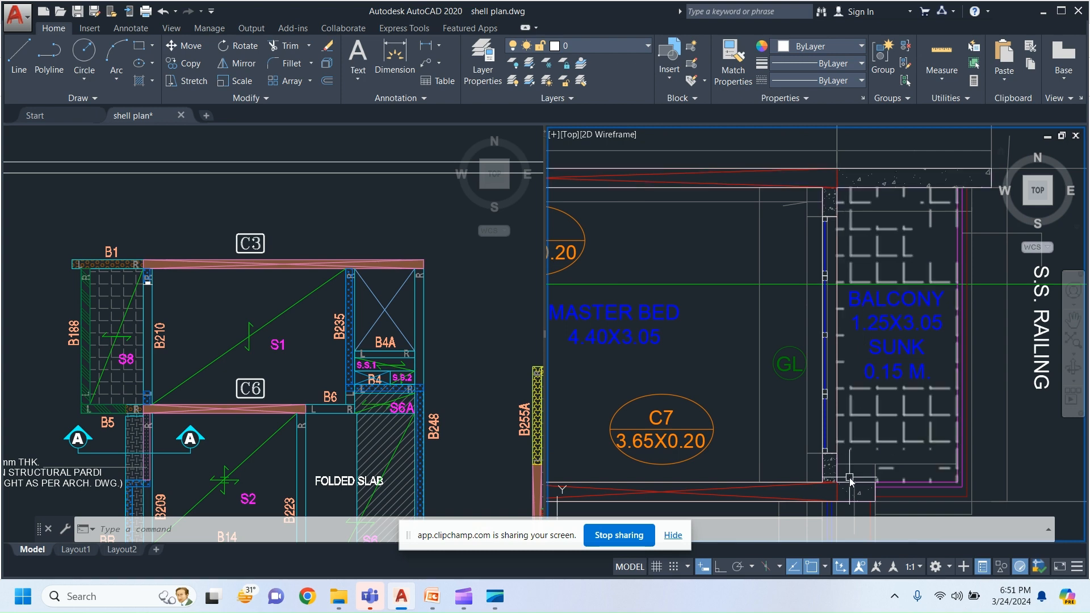
scroll(797, 225, "down", 3)
scroll(689, 373, "up", 2)
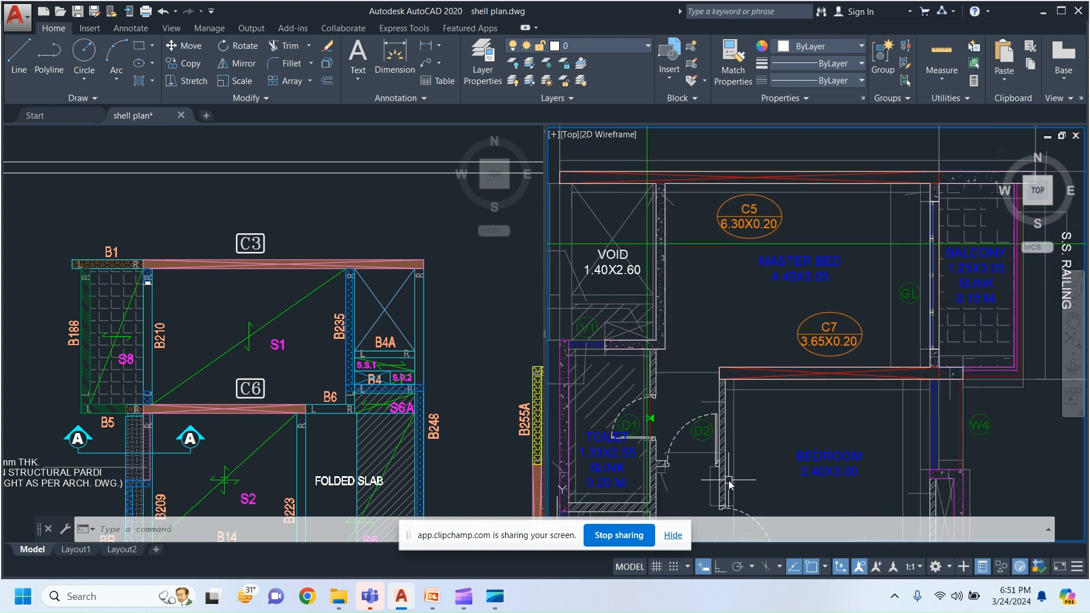
middle_click_drag(729, 481, 705, 300)
key("alt+Tab")
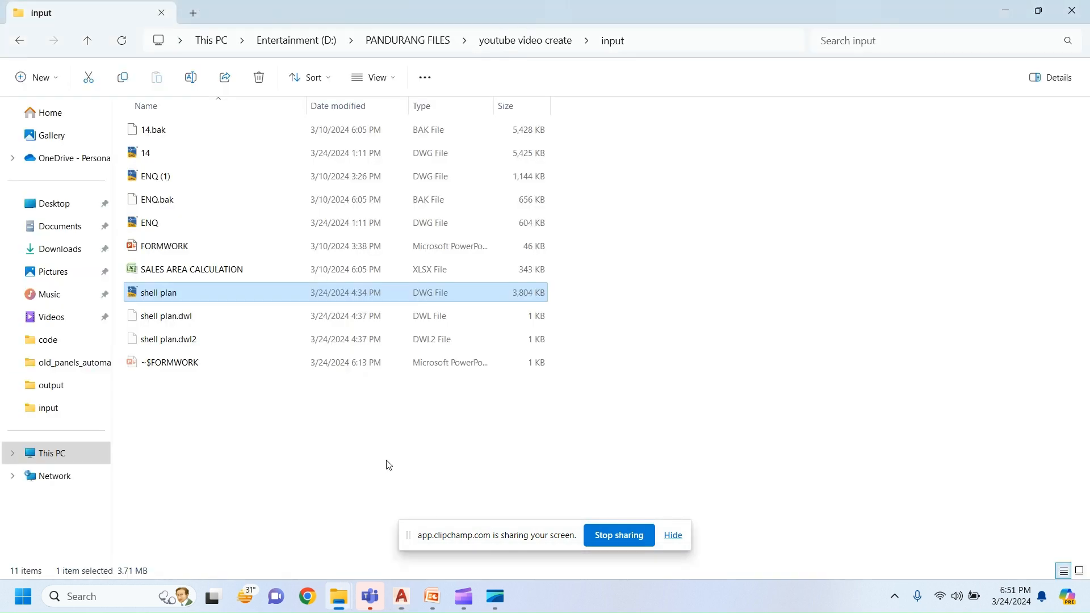
left_click(1006, 9)
left_click(246, 376)
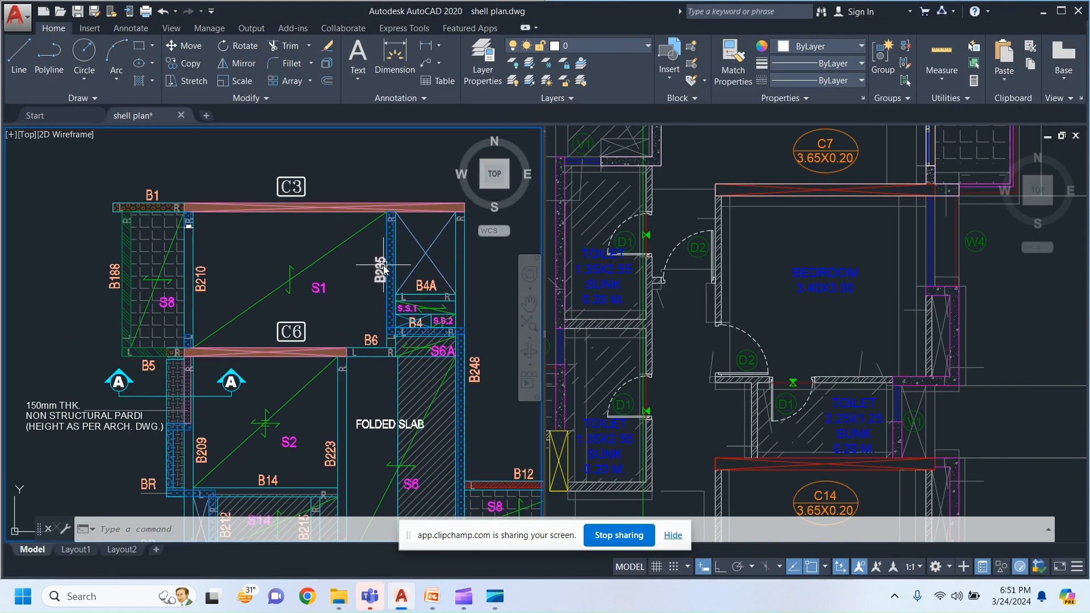
left_click(852, 339)
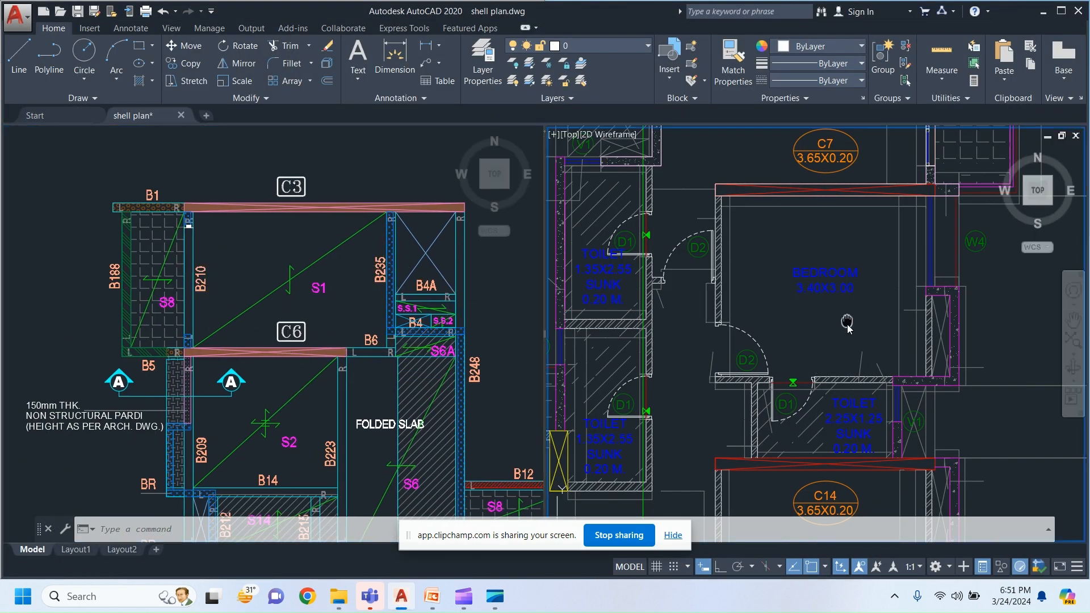
middle_click_drag(847, 322, 843, 395)
left_click(70, 324)
scroll(201, 286, "down", 2)
middle_click_drag(353, 293, 19, 301)
scroll(227, 302, "up", 3)
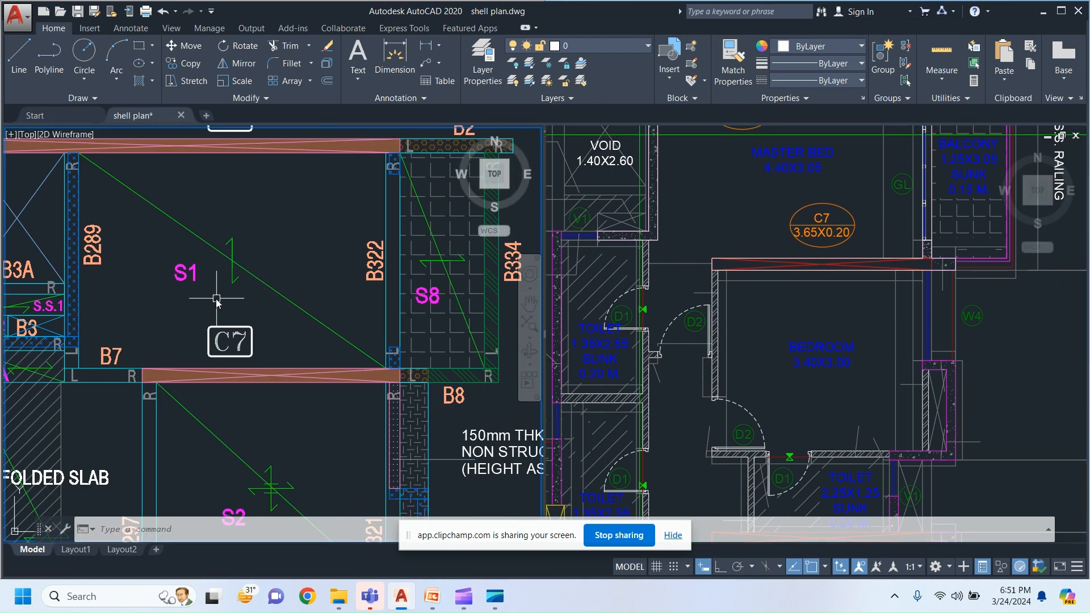
middle_click_drag(219, 301, 249, 418)
left_click(1017, 392)
middle_click_drag(988, 275, 887, 395)
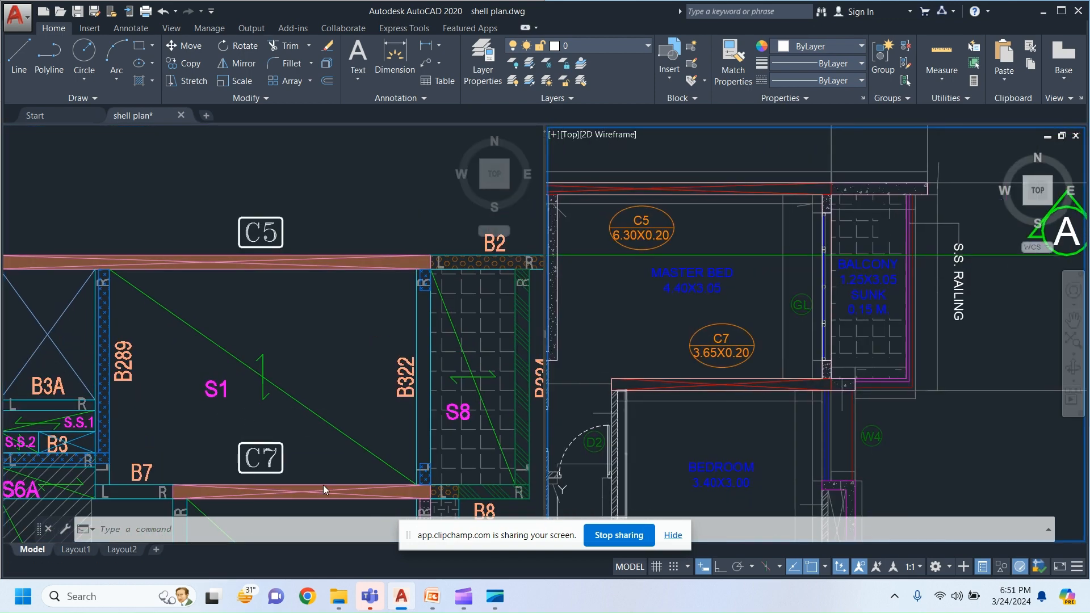
left_click(316, 414)
middle_click_drag(316, 415, 145, 312)
left_click(938, 383)
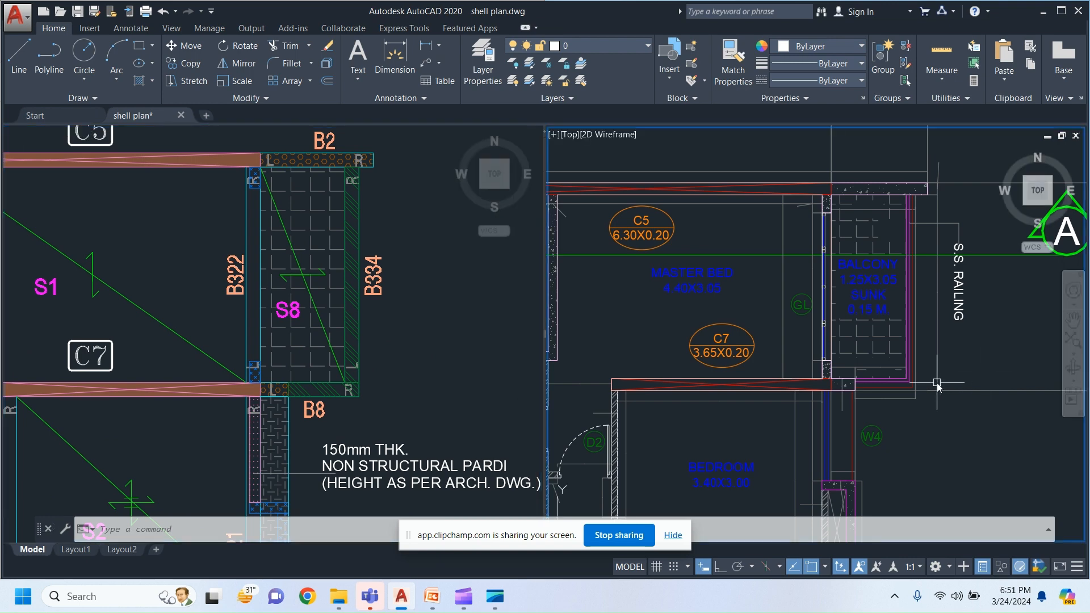
Step: Trace a polyline from C7's outer upper corner 850 along the balcony's inner edge and up to C5's lower edge
scroll(939, 383, "up", 4)
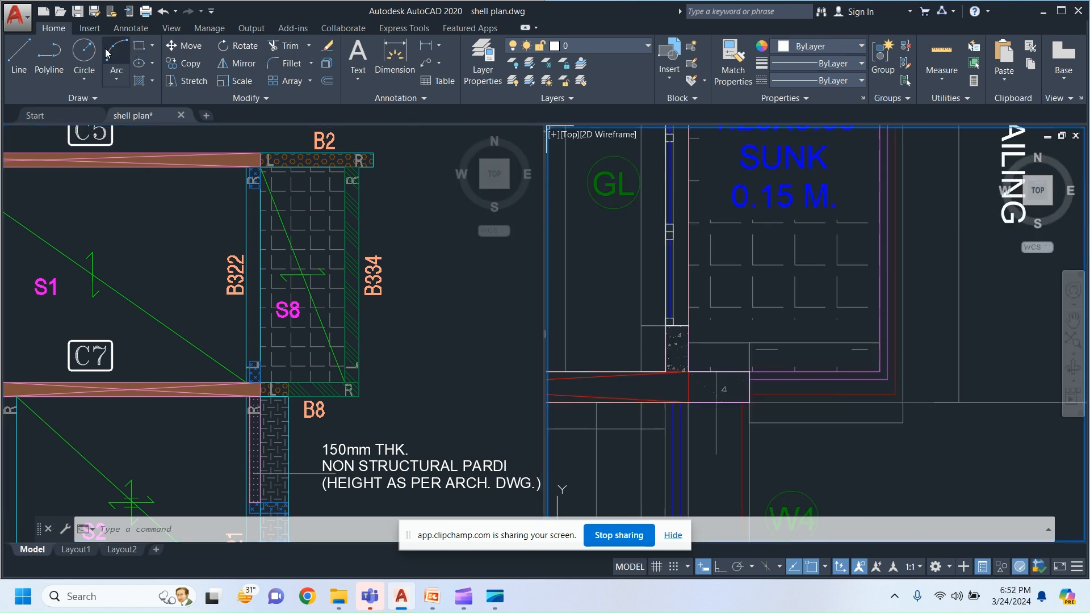
scroll(752, 392, "up", 2)
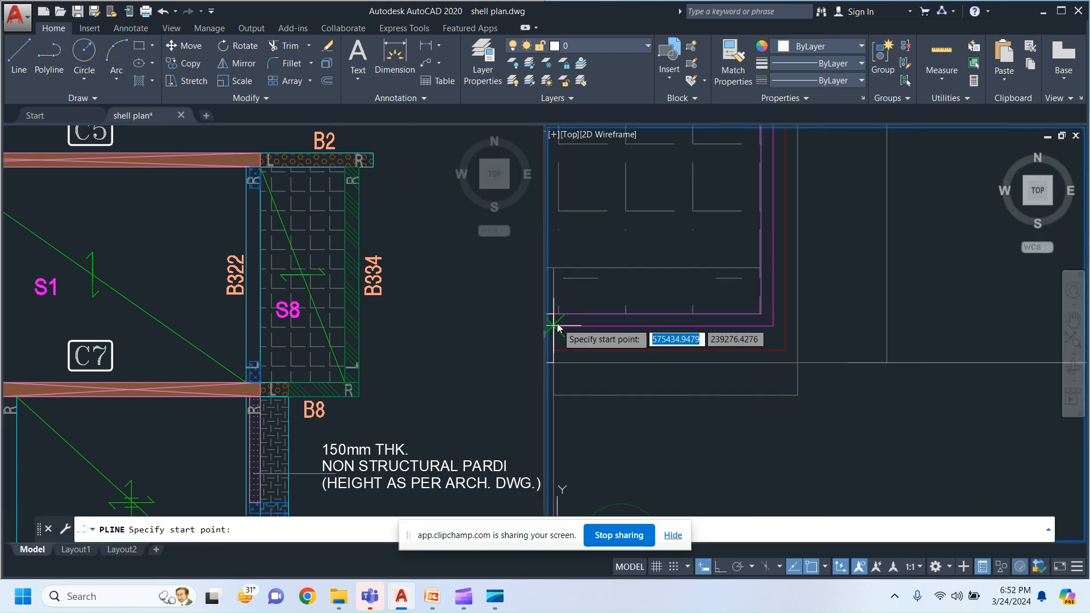
left_click(780, 358)
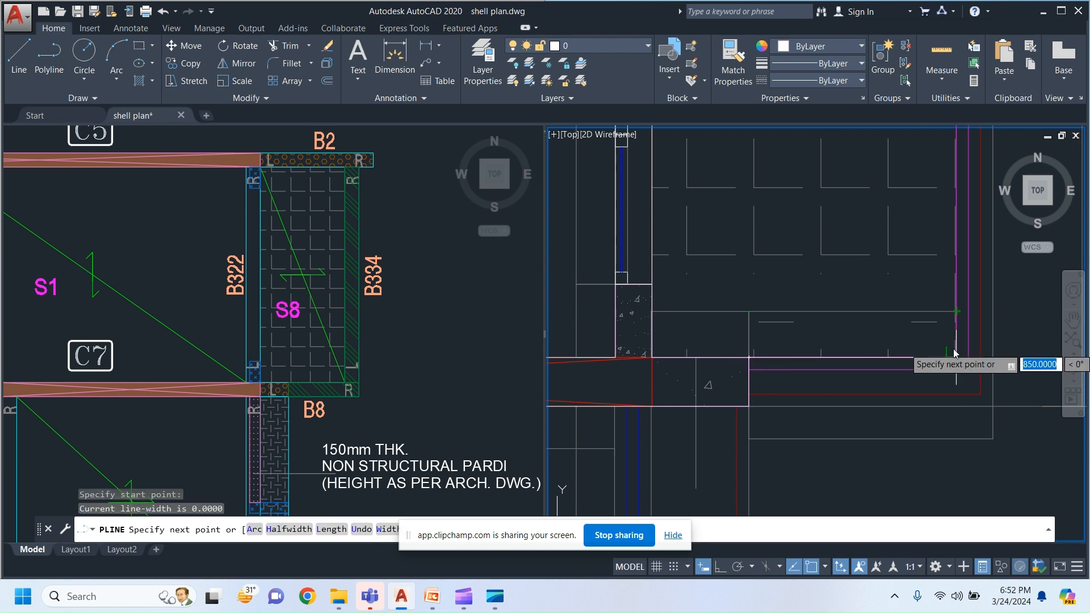
middle_click_drag(955, 353, 937, 464)
scroll(936, 461, "down", 4)
middle_click_drag(909, 244, 900, 331)
scroll(926, 273, "up", 4)
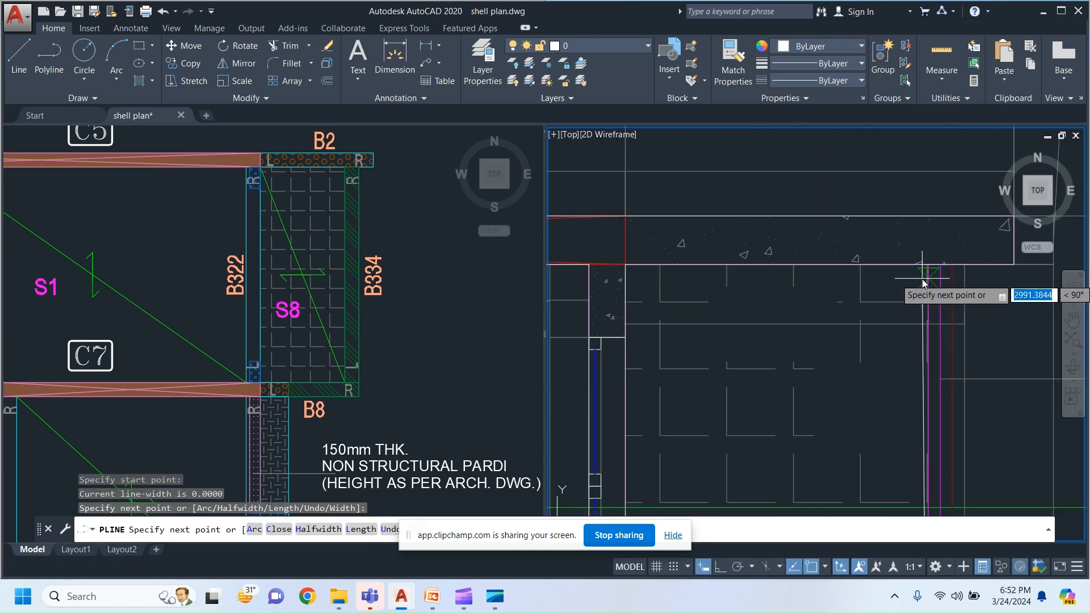
left_click(932, 273)
left_click(931, 273)
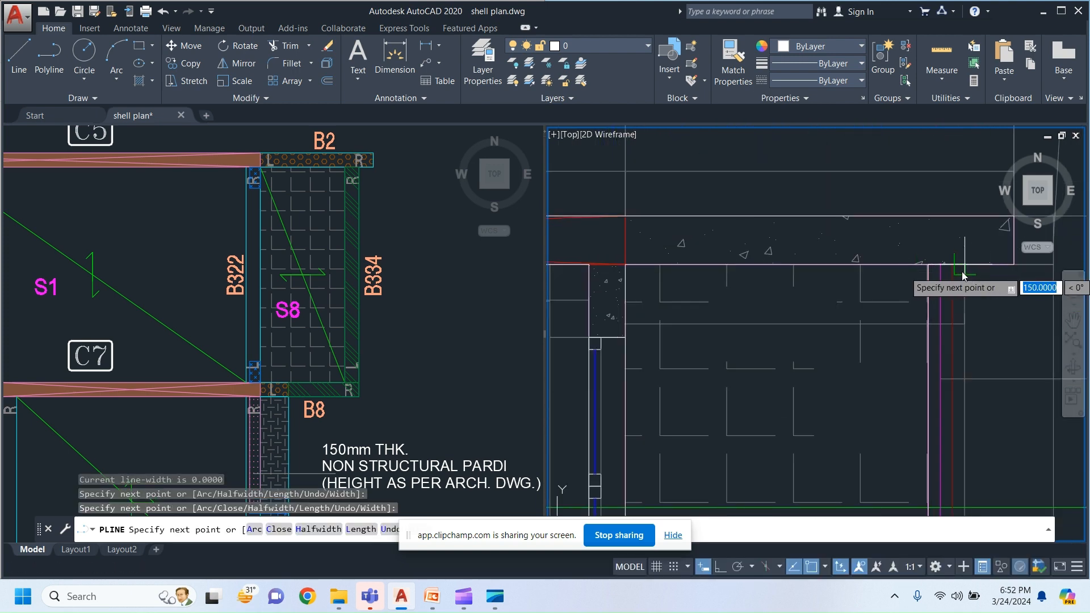
Step: Continue the balcony beam polyline 150 outward along C5's lower edge, down its outer face and back beneath C7's outer end
left_click(965, 264)
scroll(963, 263, "down", 2)
middle_click_drag(980, 445, 909, 291)
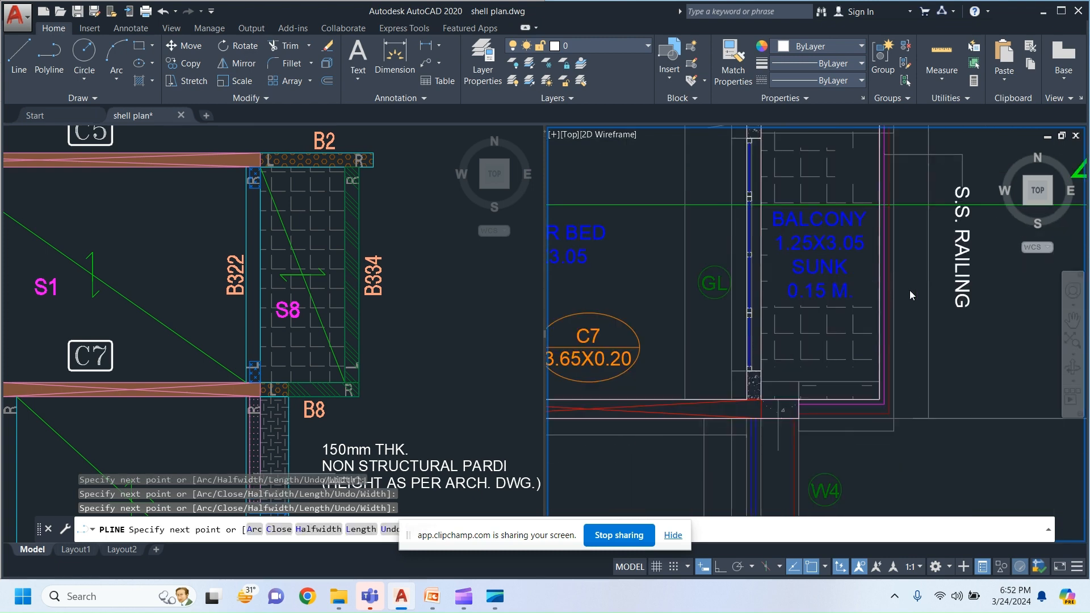
scroll(908, 413, "up", 1)
left_click(882, 447)
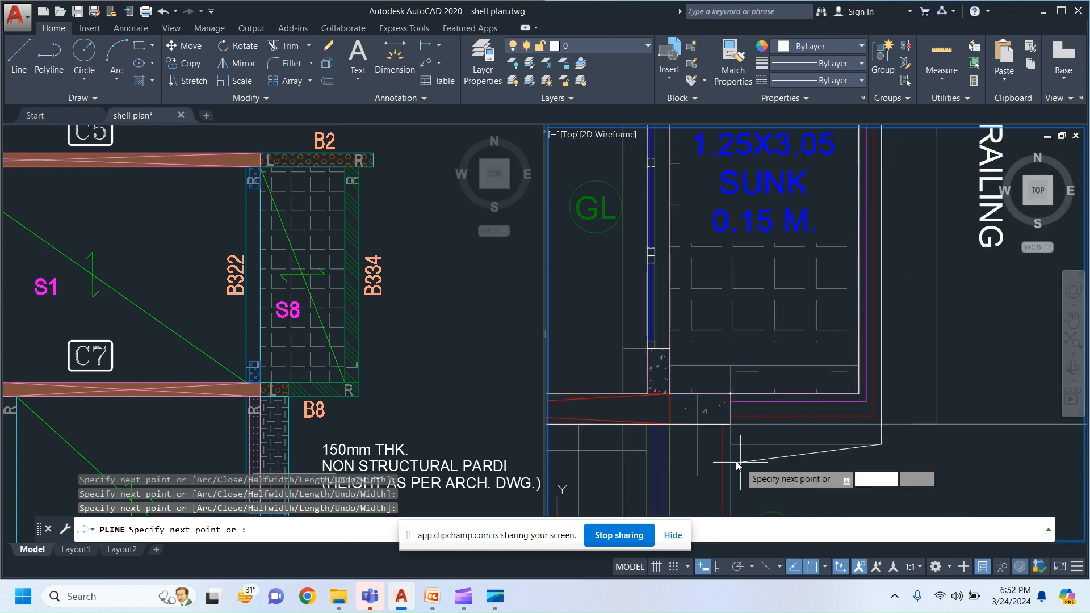
left_click(723, 445)
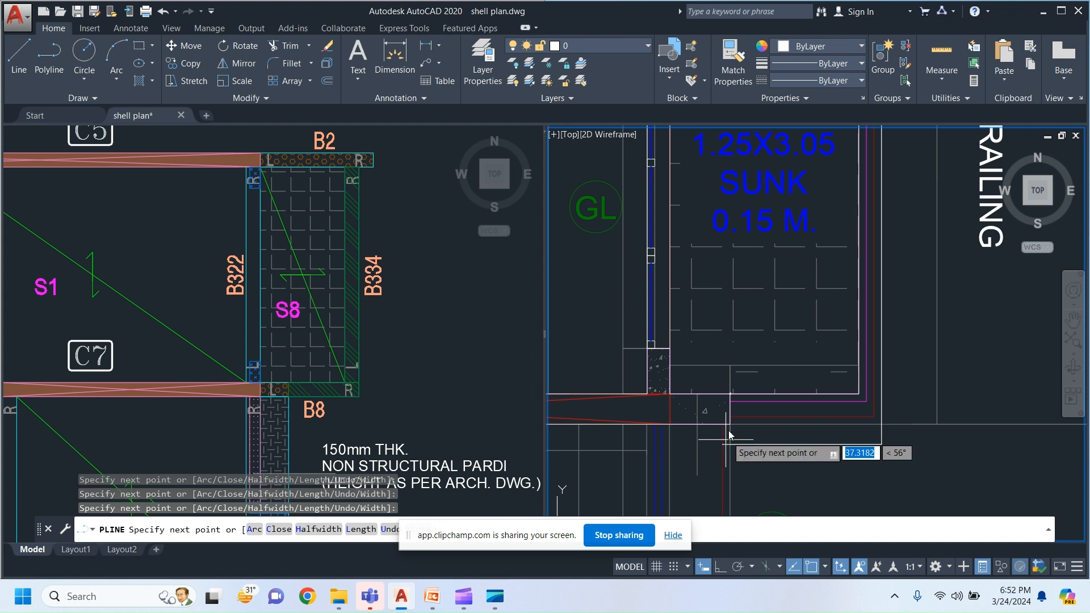
scroll(732, 454, "up", 3)
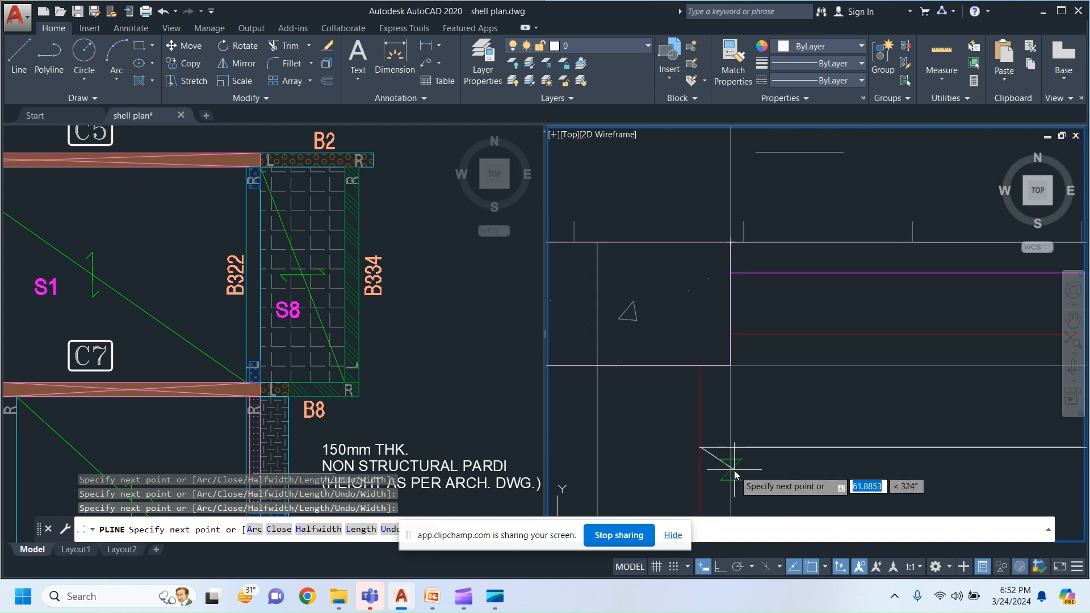
key("Escape")
key("Return")
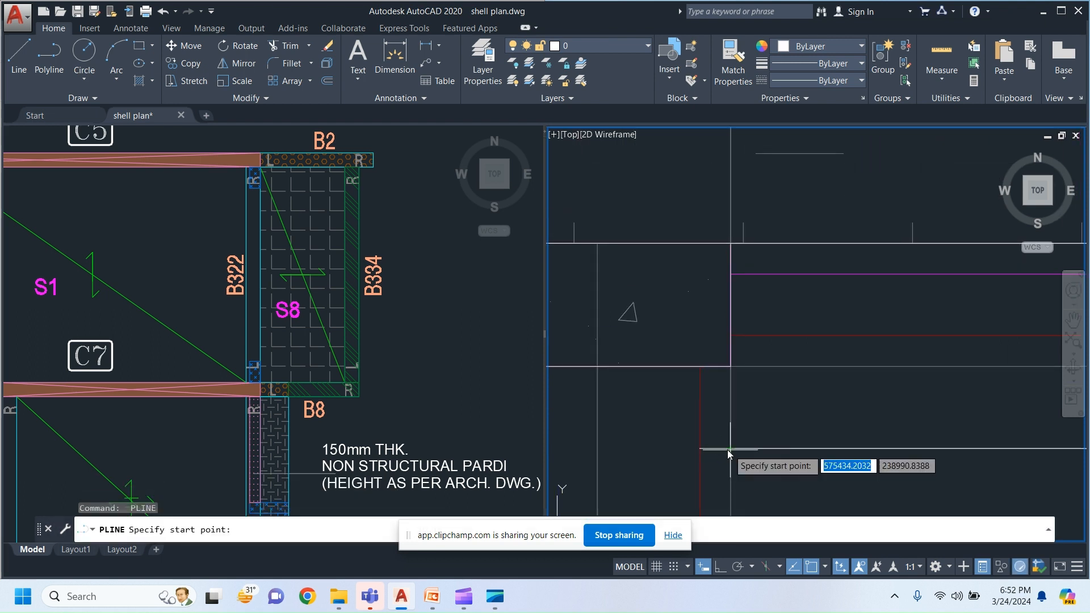
left_click(739, 364)
key("Escape")
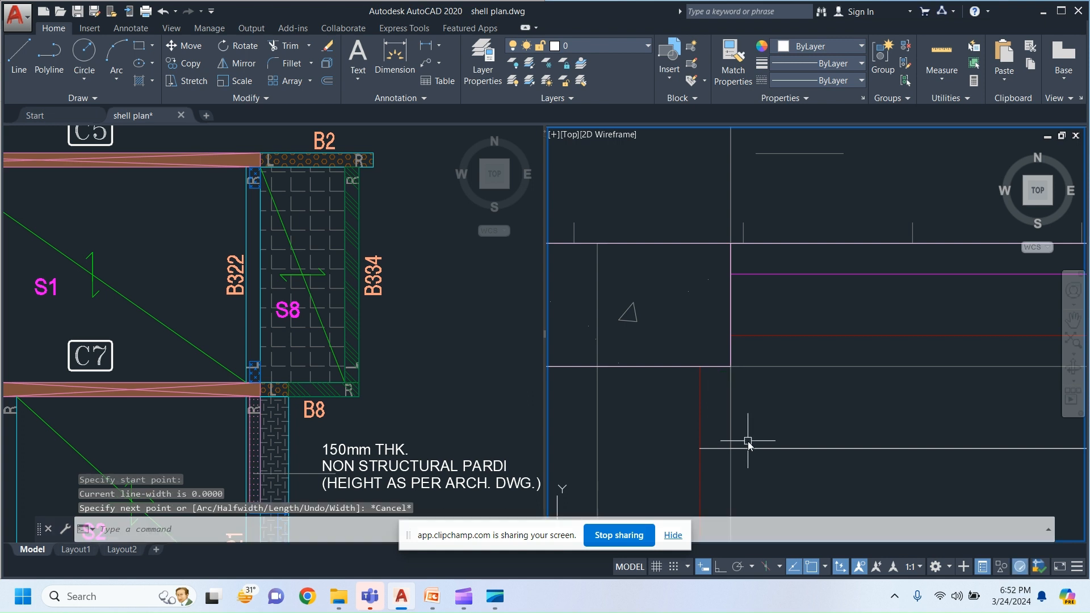
Step: Draw a short vertical polyline between C7's outer end face and the lower edge of the balcony beam outline
key("Return")
left_click(736, 448)
left_click(730, 374)
key("Escape")
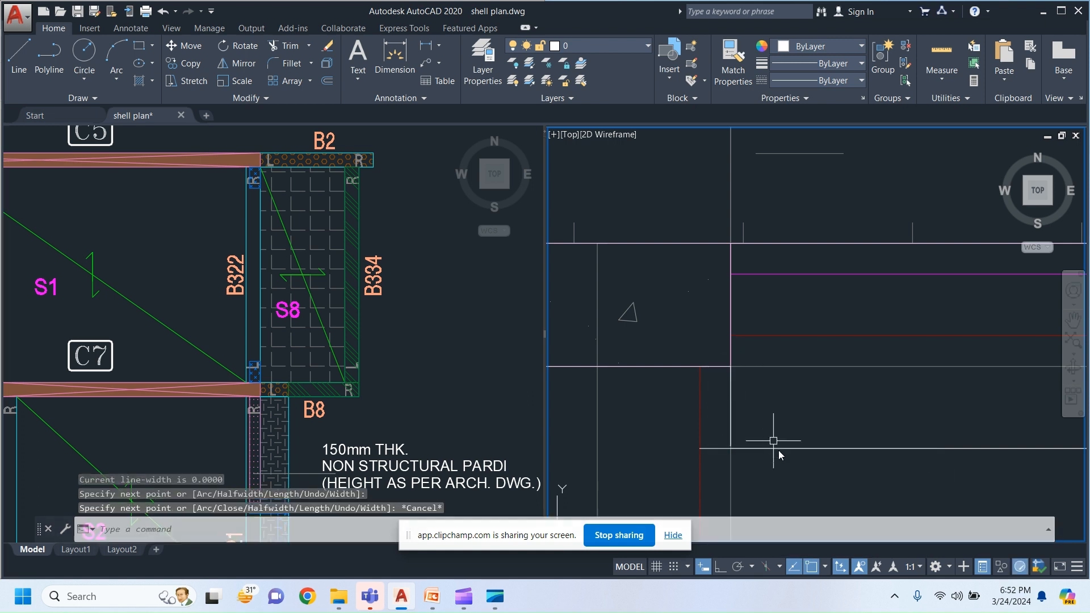
Step: Fillet the short vertical line with the balcony beam outline's lower edge to form a sharp corner
middle_click_drag(783, 473, 781, 465)
type("F")
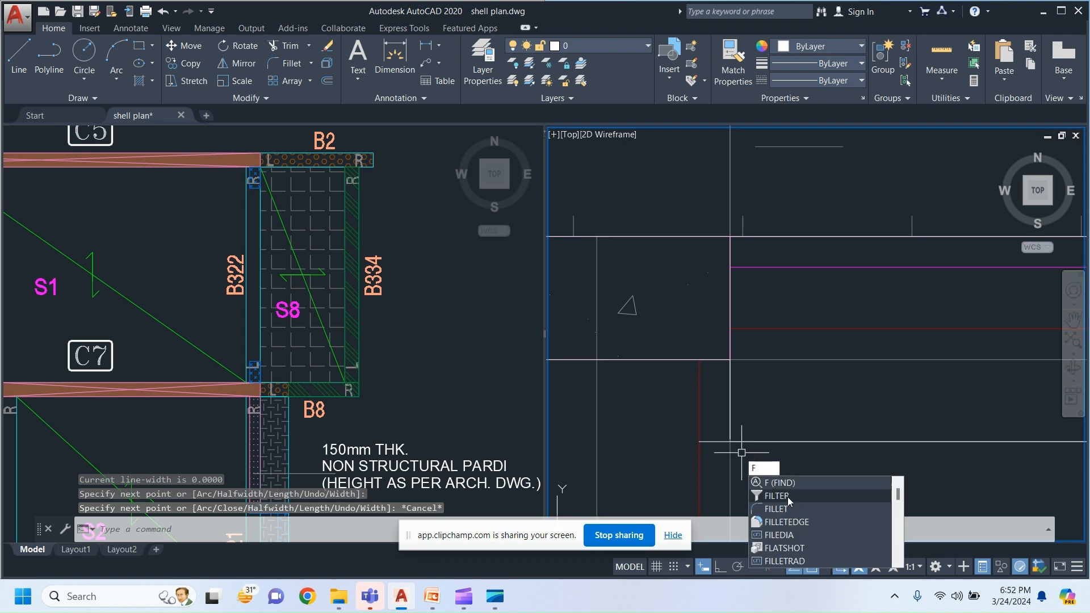
left_click(788, 509)
left_click(730, 418)
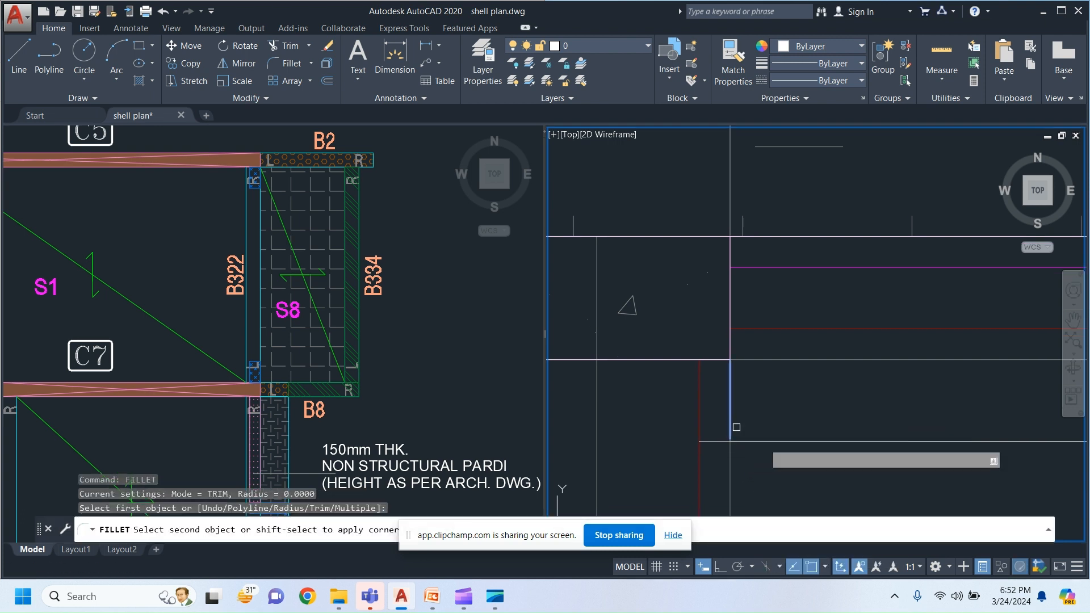
left_click(766, 443)
scroll(734, 316, "down", 6)
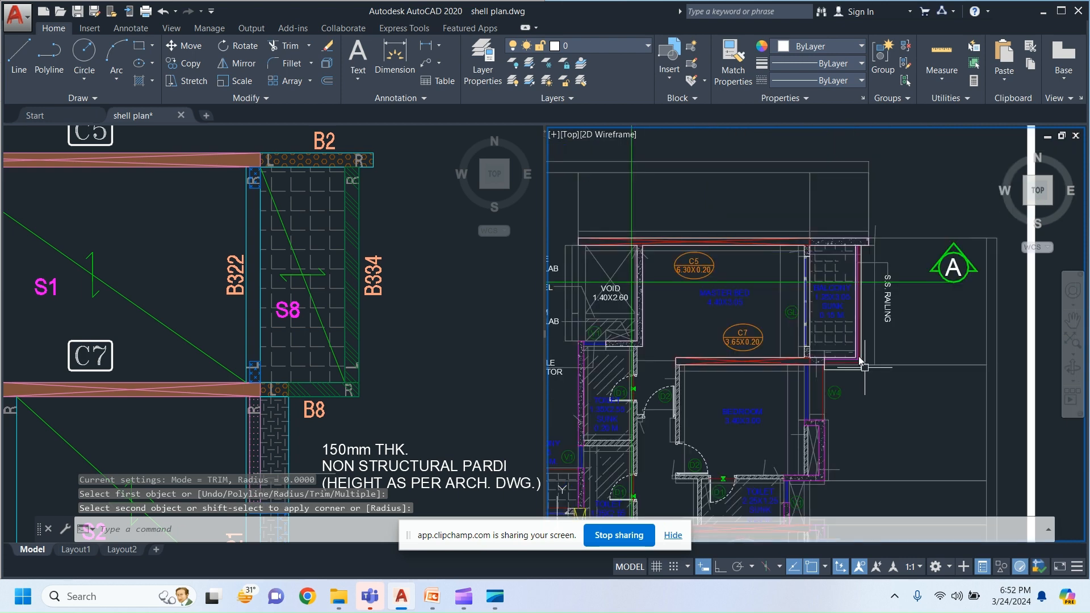
scroll(811, 301, "up", 7)
middle_click_drag(687, 370, 747, 296)
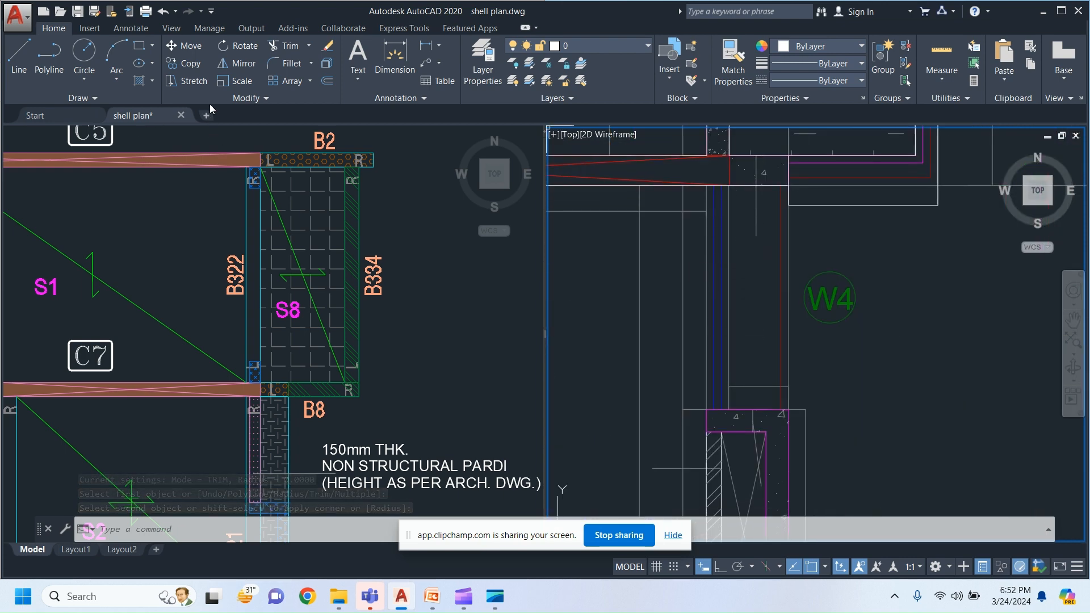
Step: Draw a rectangle across the W4 window opening from C7's lower edge down to the upper edge of the duct wall
left_click(139, 47)
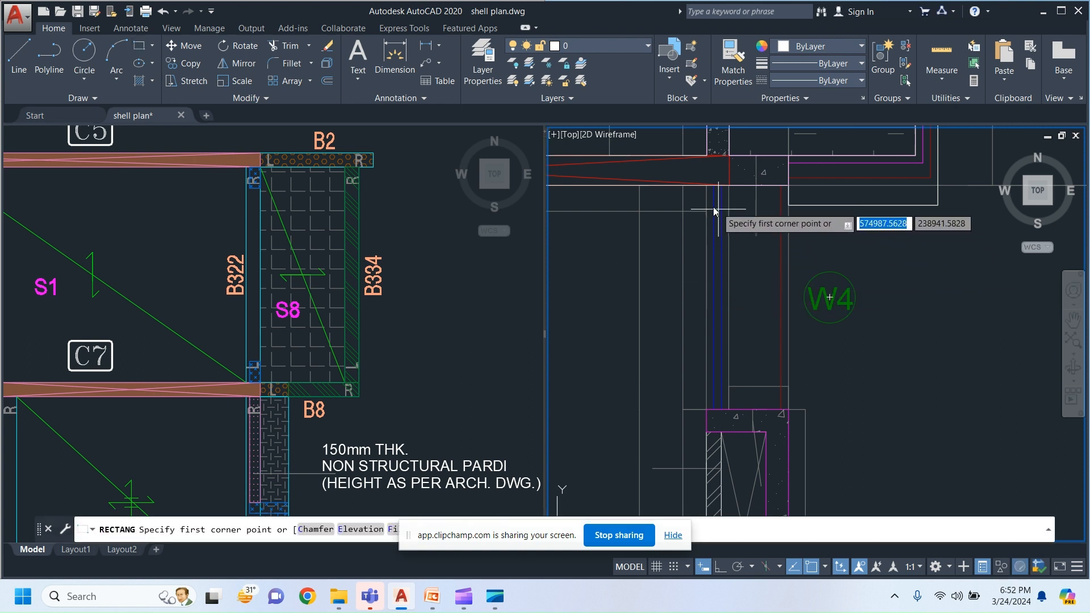
left_click(702, 193)
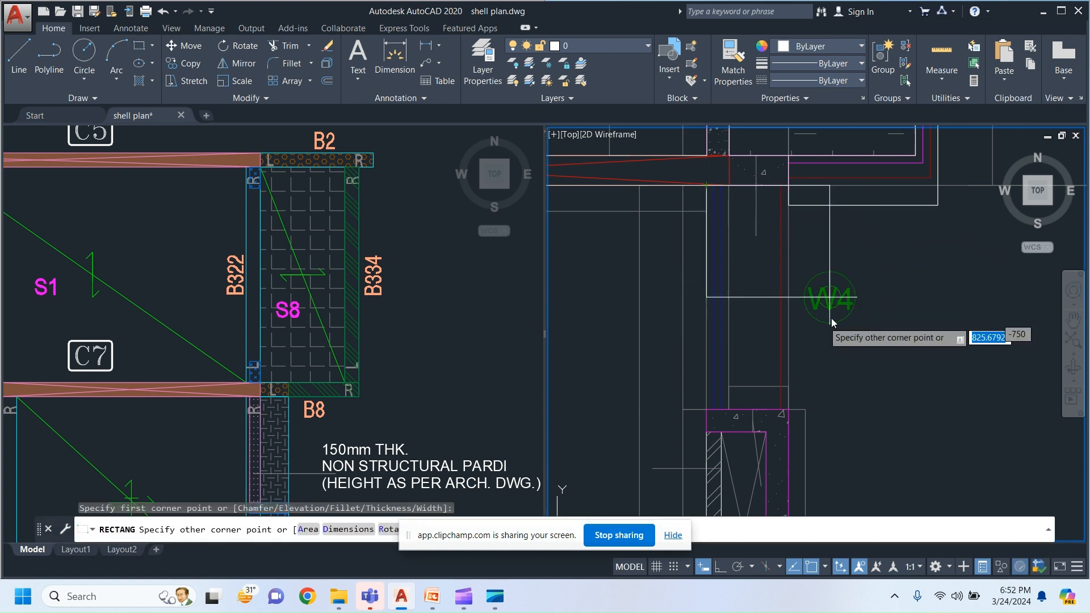
scroll(716, 454, "up", 4)
left_click(760, 346)
scroll(761, 345, "down", 3)
Step: Check the 150 mm non-structural pardi beside B321, and draw a rectangle over the hatched wall inside the W4 duct
left_click(202, 381)
middle_click_drag(264, 451, 269, 289)
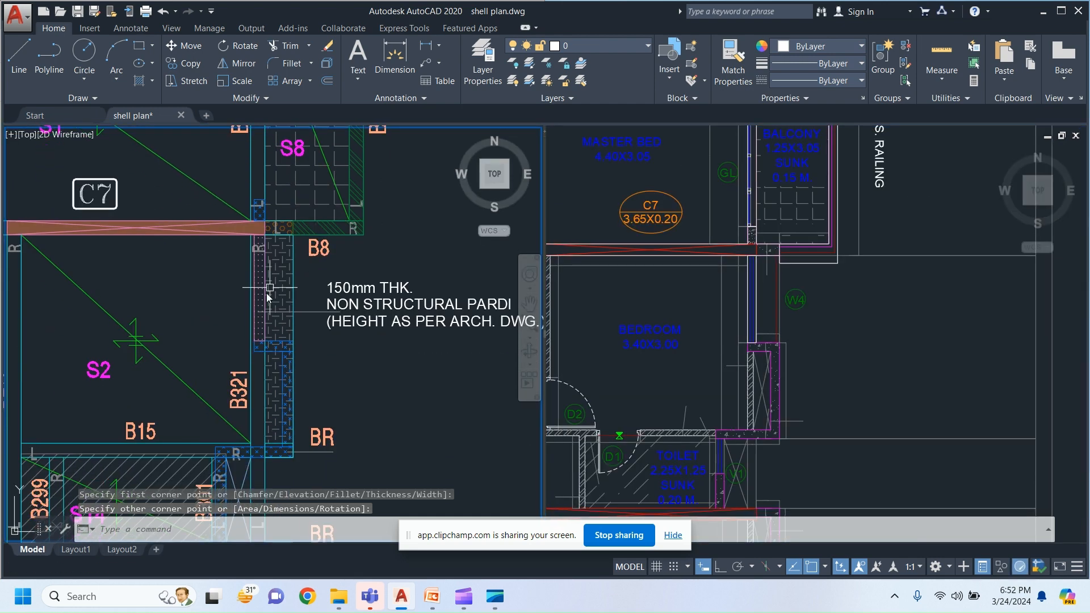
scroll(298, 259, "up", 4)
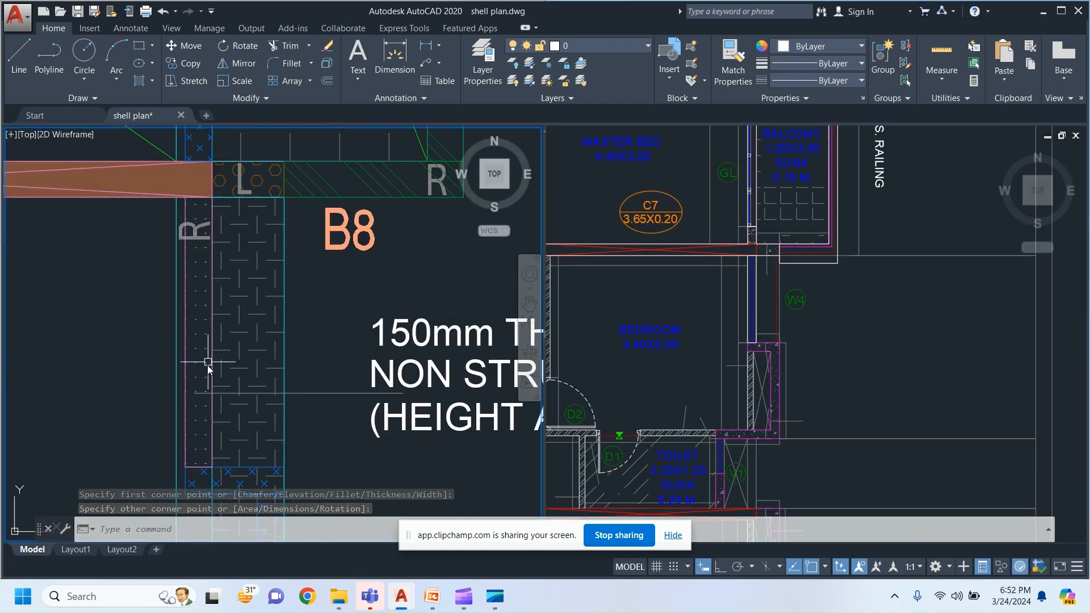
scroll(216, 355, "down", 4)
left_click(878, 367)
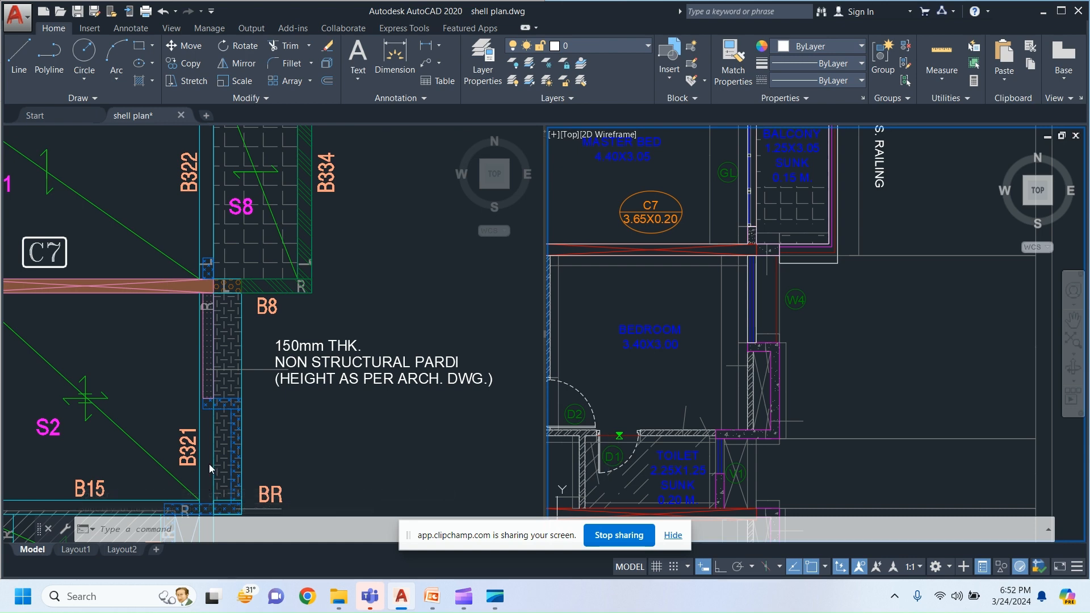
scroll(784, 403, "up", 6)
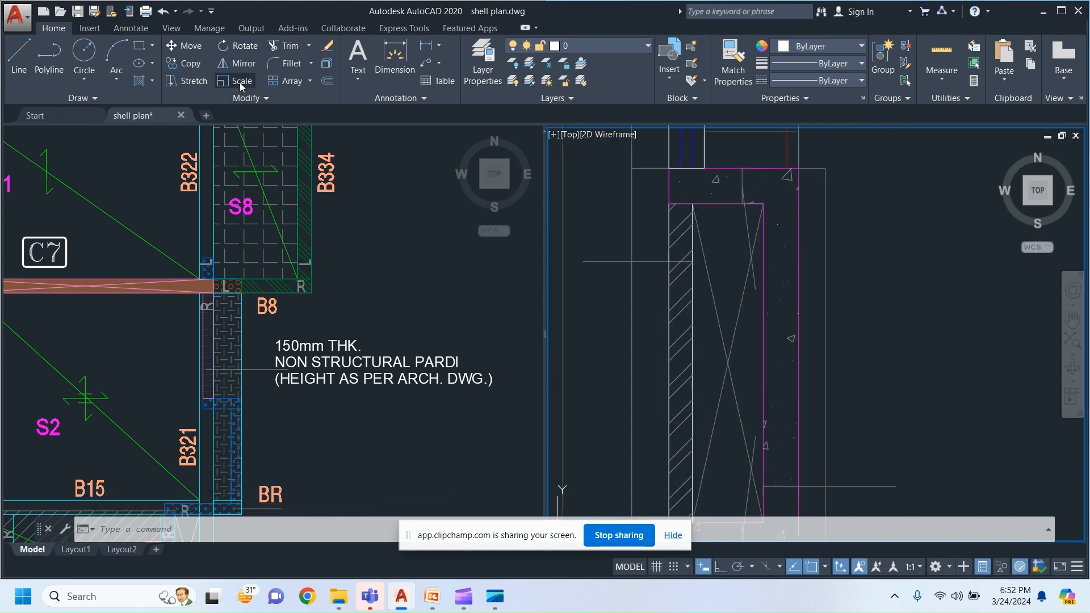
left_click(139, 47)
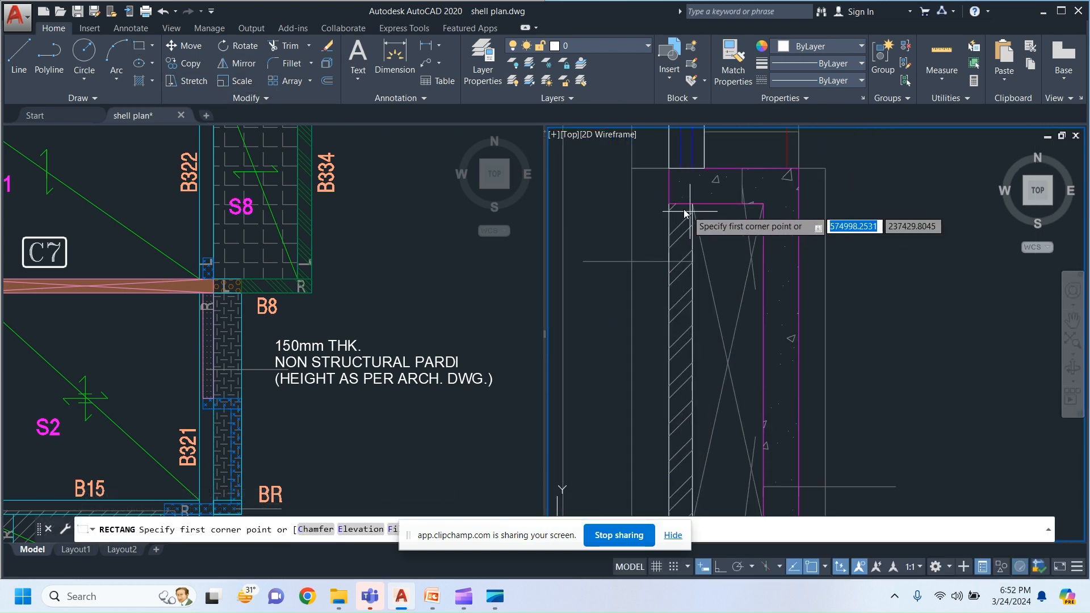
left_click(668, 204)
middle_click_drag(725, 362, 717, 248)
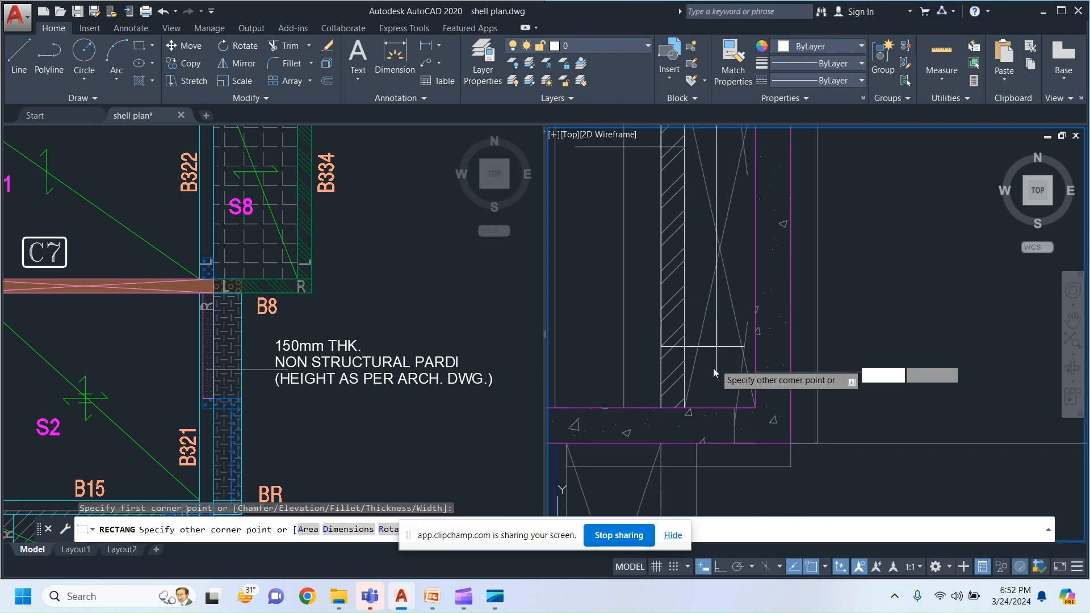
left_click(686, 418)
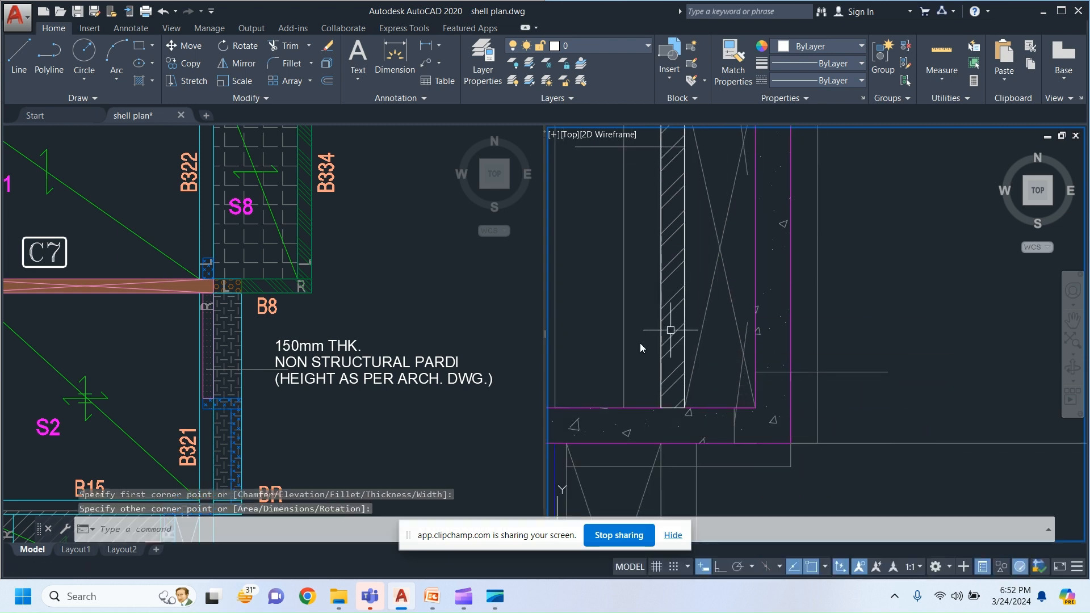
Step: Draw a beam rectangle along the wall between the bedroom and the 2.25x1.25 toilet, from the duct wall to the outer end beside D2
scroll(693, 321, "down", 3)
middle_click_drag(676, 362, 829, 356)
scroll(732, 349, "up", 1)
scroll(893, 350, "up", 1)
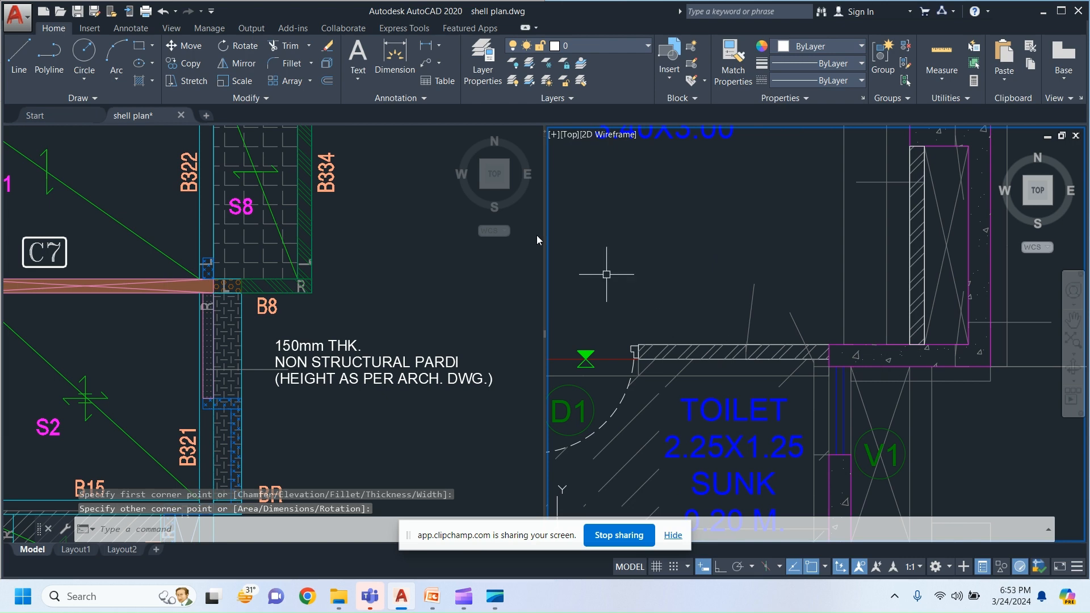
left_click(142, 45)
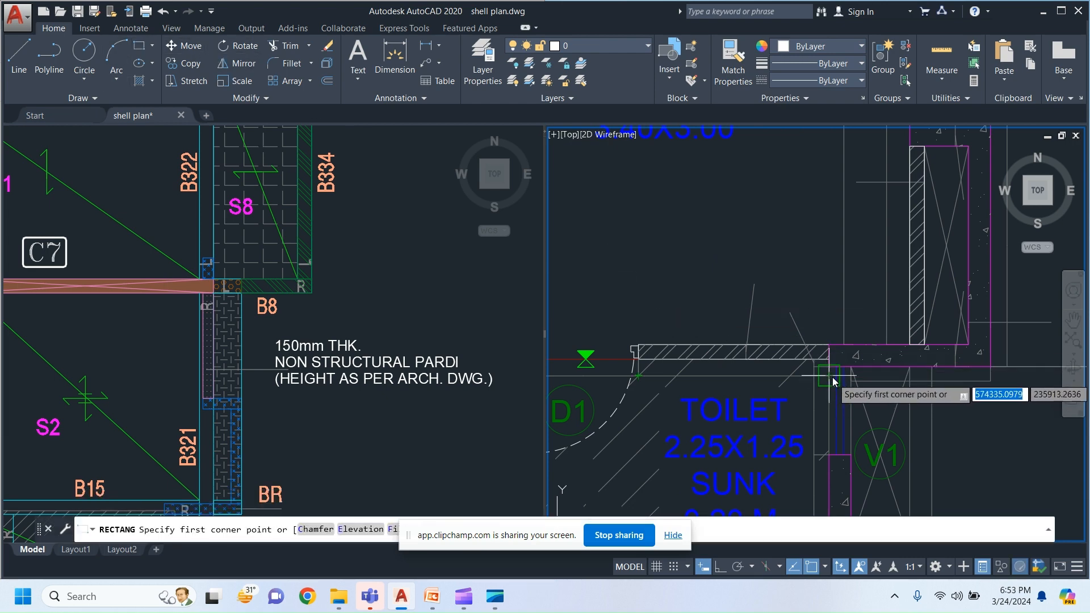
left_click(829, 375)
middle_click_drag(565, 389, 858, 382)
scroll(859, 368, "up", 1)
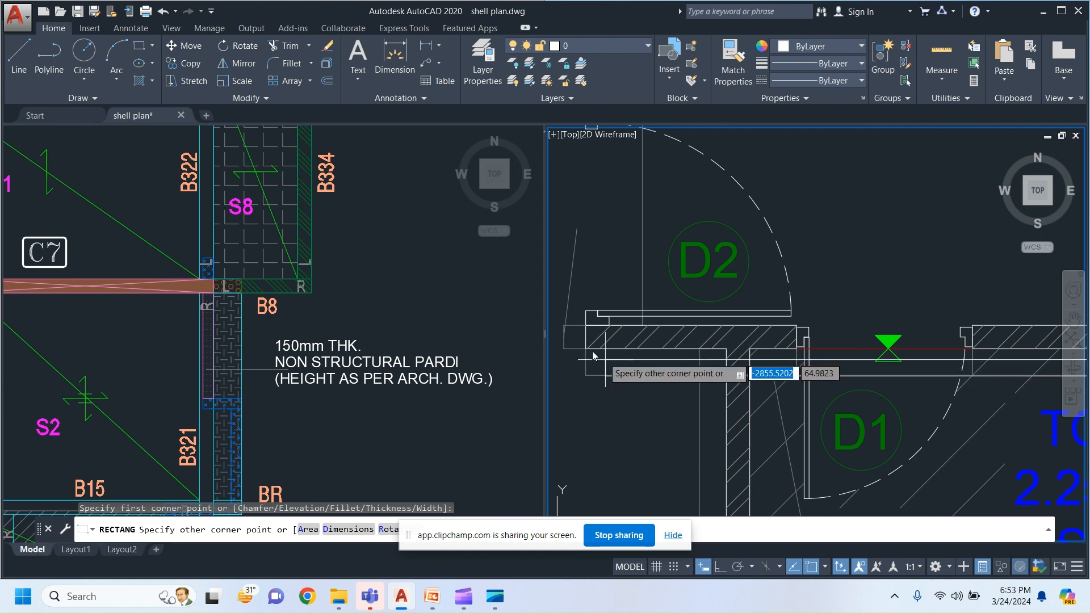
scroll(908, 412, "down", 1)
scroll(717, 363, "up", 2)
scroll(720, 378, "down", 2)
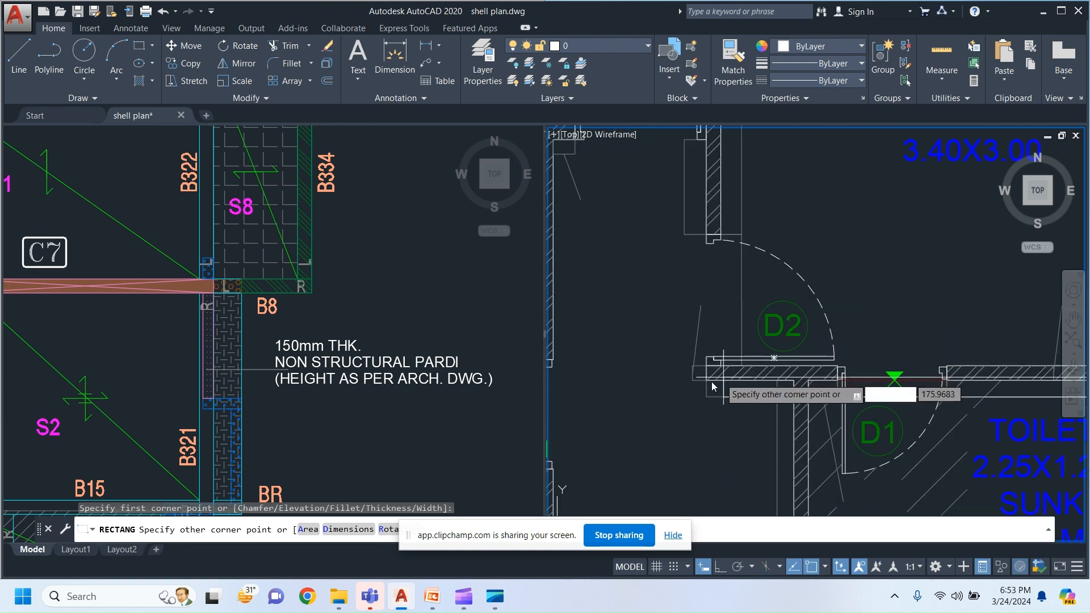
scroll(653, 380, "up", 3)
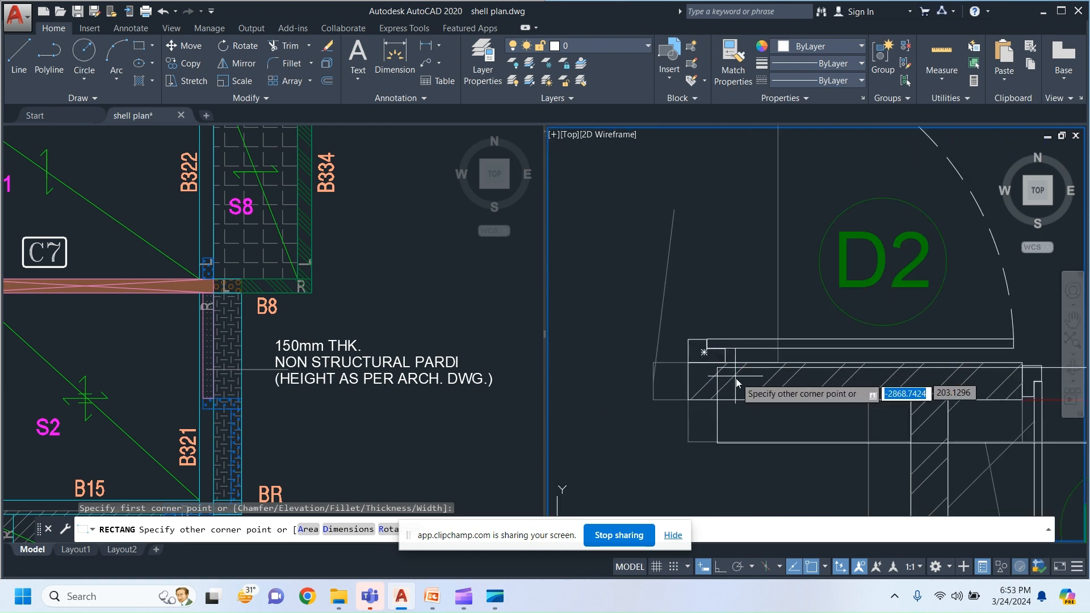
left_click(687, 366)
scroll(685, 370, "down", 3)
Step: Draw a rectangle about 242 wide and 2937 high along the bedroom's hatched wall from door D2 up to C7's lower edge
scroll(702, 458, "up", 1)
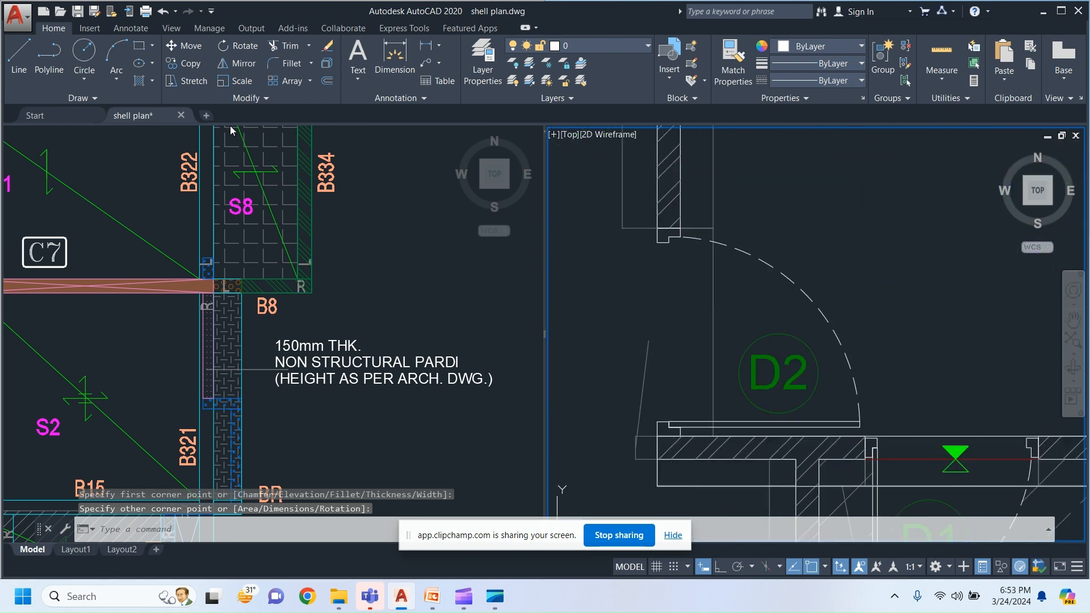
left_click(141, 45)
scroll(709, 451, "up", 2)
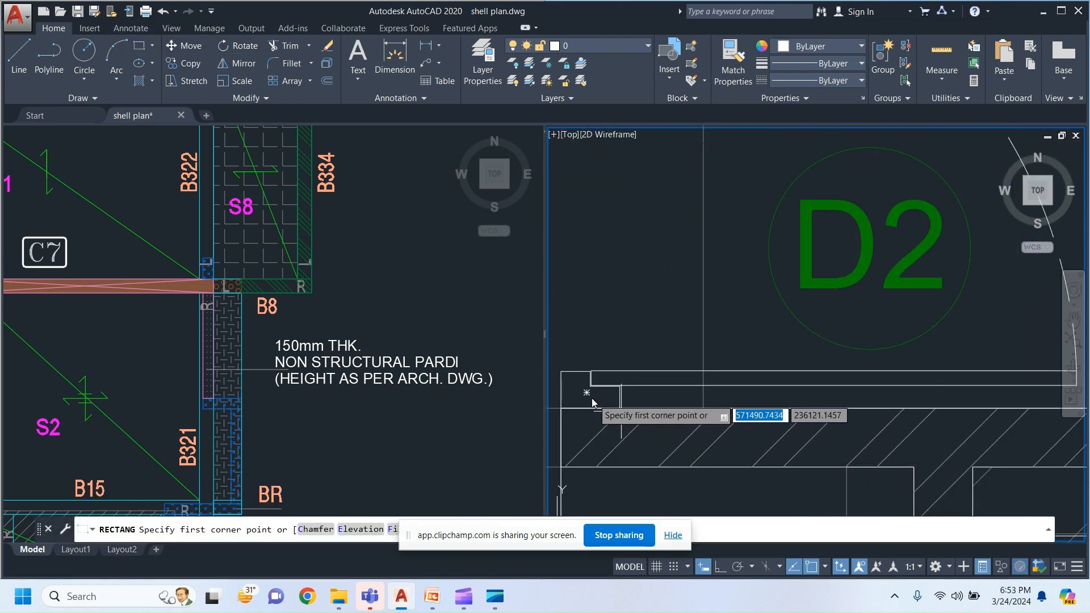
left_click(559, 373)
scroll(671, 332, "up", 4)
scroll(714, 462, "down", 3)
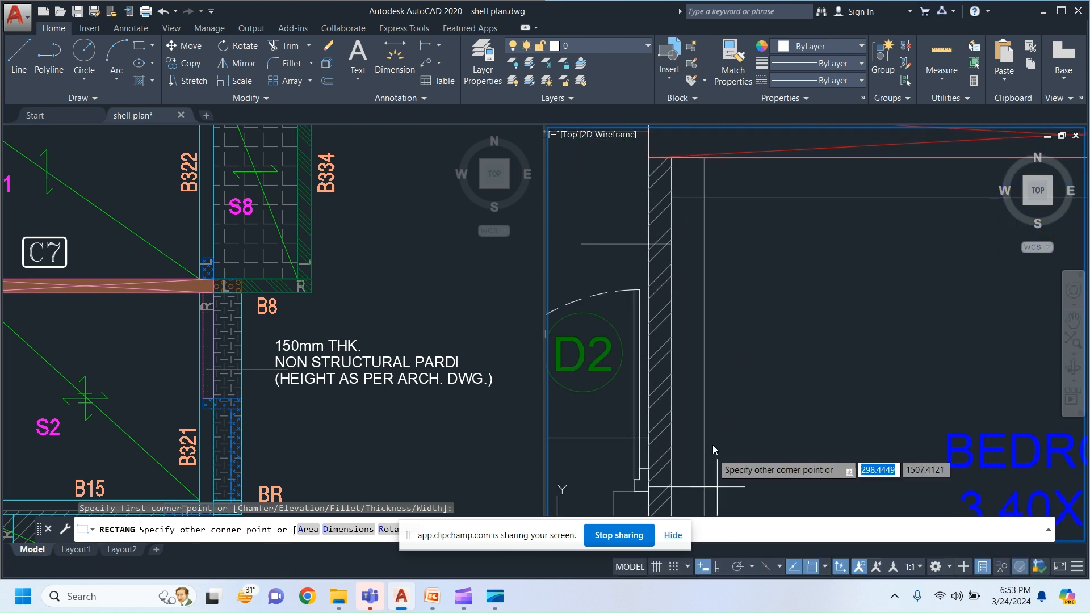
scroll(707, 316, "up", 5)
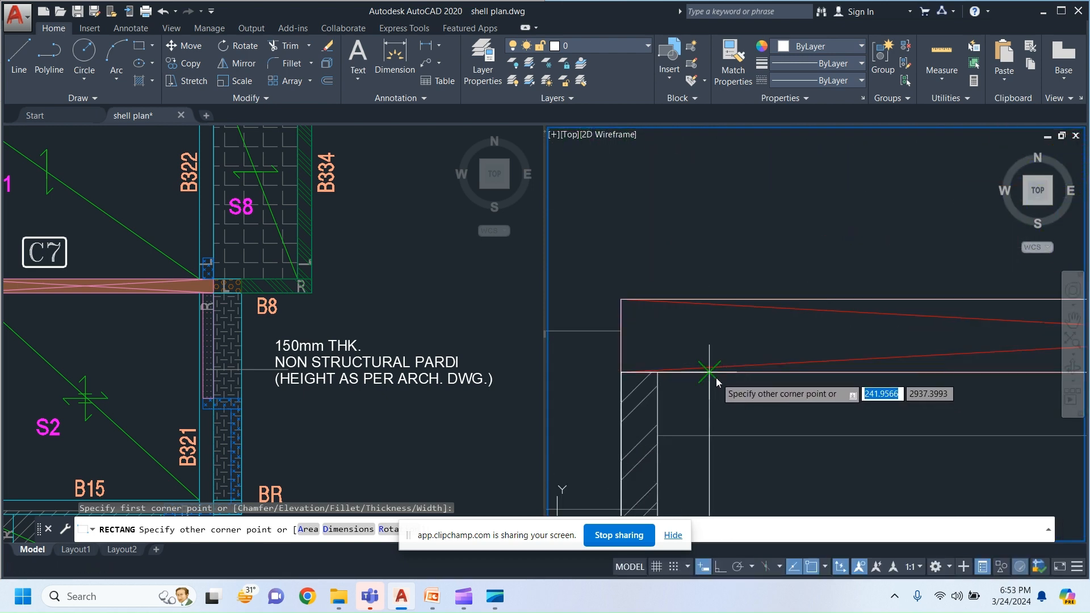
left_click(717, 378)
Step: Locate beam B7 on the structural drawing and draw its rectangle from C7's inner end to the face of the toilet wall
scroll(728, 340, "down", 5)
scroll(716, 315, "up", 3)
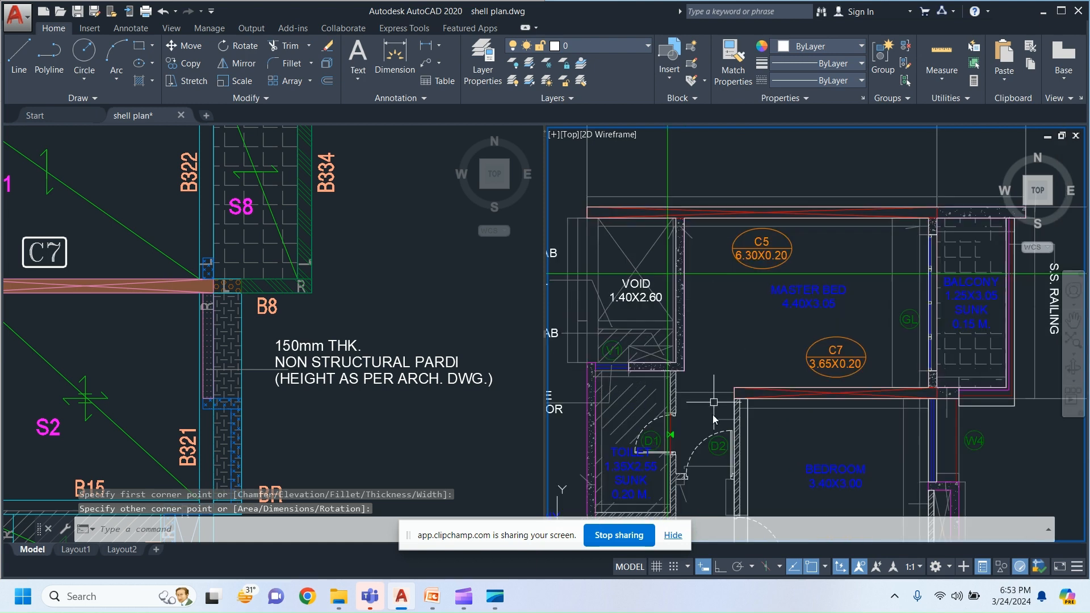
scroll(714, 396, "up", 2)
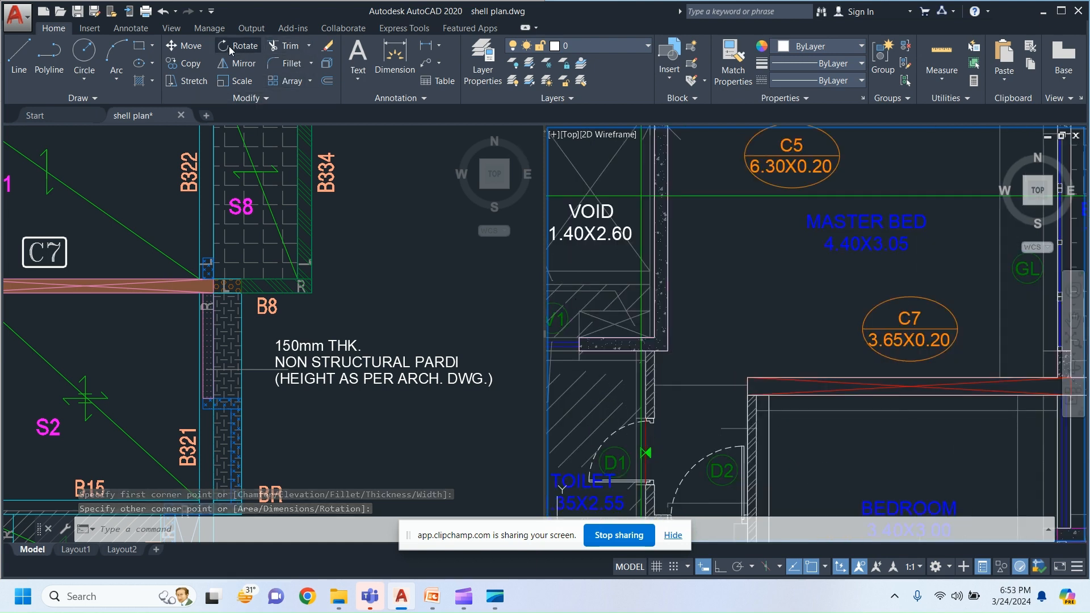
scroll(847, 393, "down", 2)
left_click(233, 352)
scroll(232, 352, "down", 4)
scroll(142, 321, "up", 6)
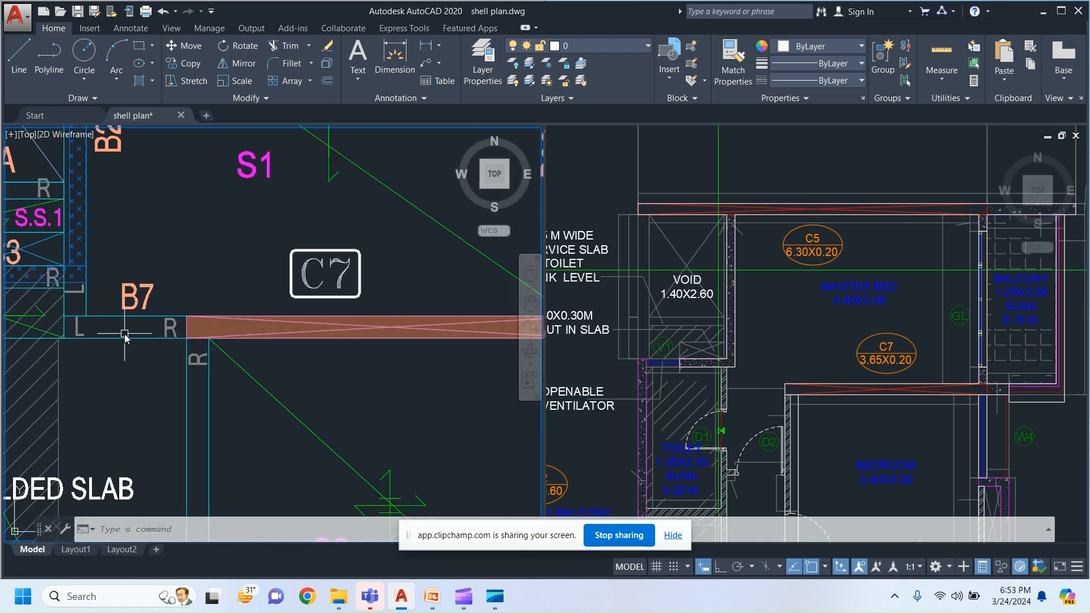
left_click(772, 394)
scroll(761, 390, "up", 7)
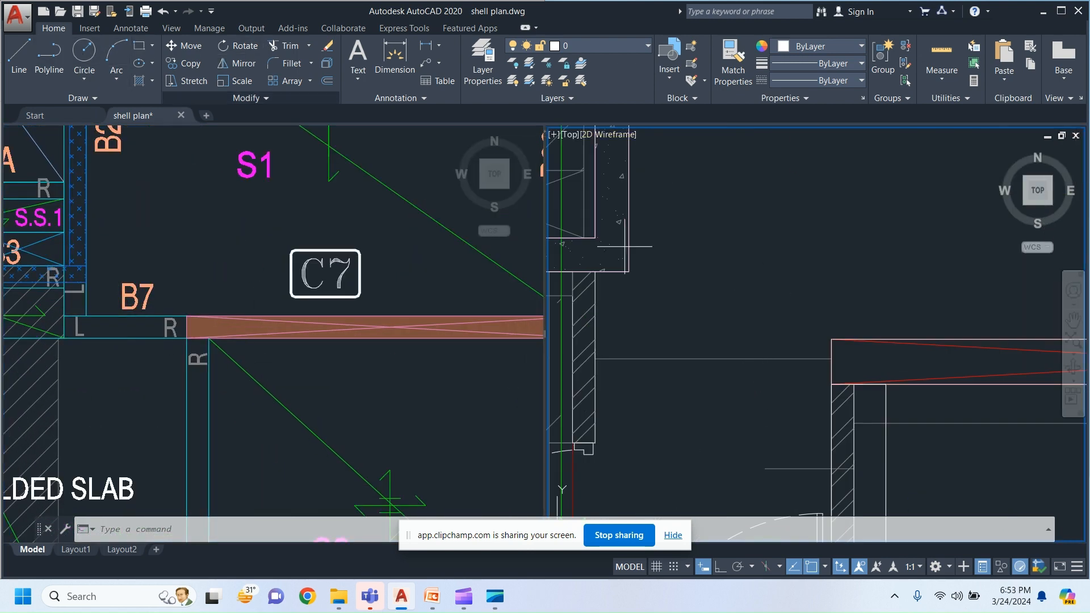
type("rec")
key("Return")
left_click(831, 339)
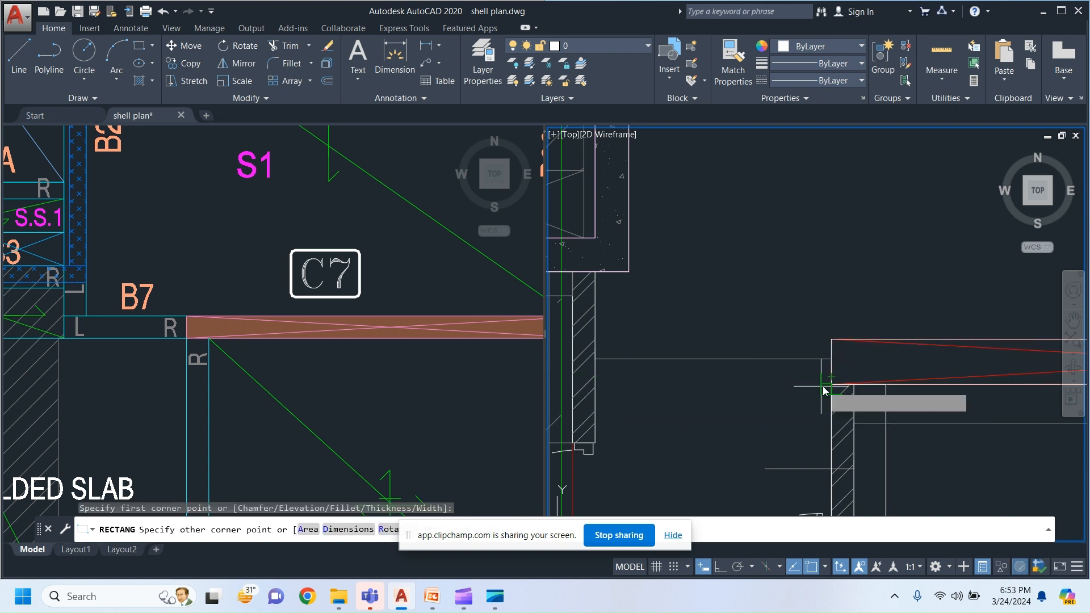
left_click(591, 386)
Step: Examine the folded slab area around S6, B7 and B297 against the toilet and bedroom walls on the architectural plan
scroll(795, 377, "down", 3)
scroll(735, 366, "up", 4)
middle_click_drag(740, 448, 731, 358)
key("super+e")
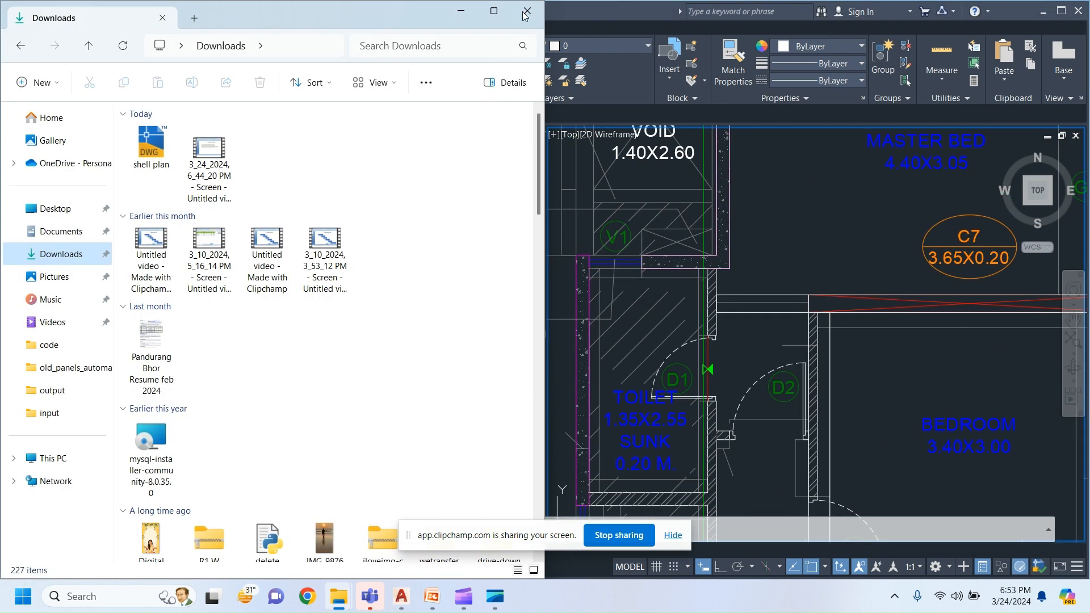
left_click(457, 7)
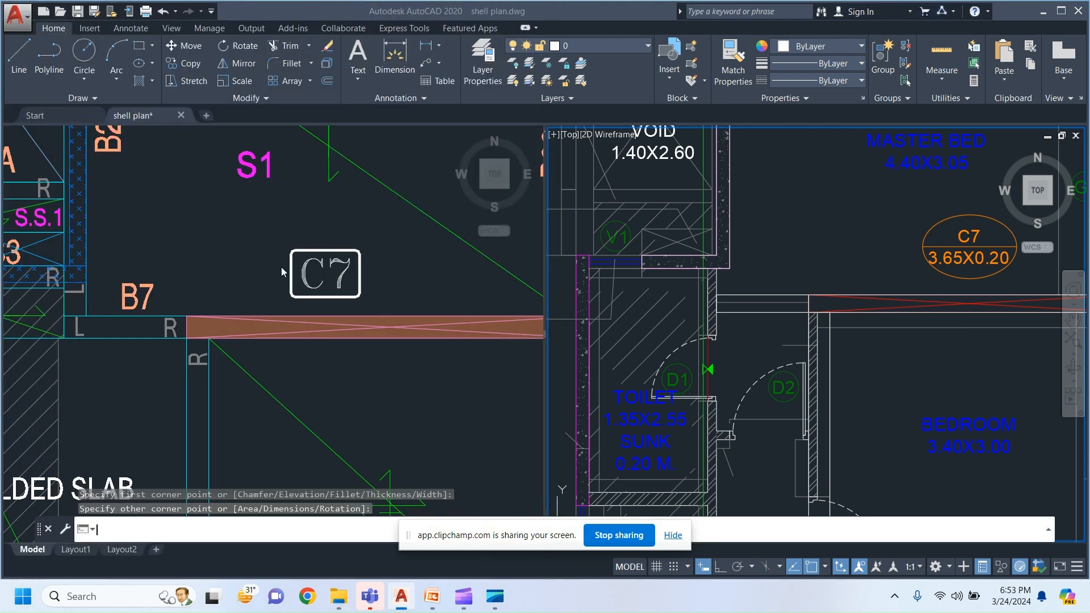
left_click(151, 417)
mouse_move(151, 417)
middle_mouse_down()
mouse_move(311, 329)
mouse_move(256, 292)
mouse_move(252, 267)
middle_mouse_up()
scroll(311, 329, "down", 3)
left_click(673, 405)
mouse_move(689, 419)
middle_mouse_down()
mouse_move(699, 352)
mouse_move(700, 382)
middle_mouse_up()
middle_click_drag(769, 278, 724, 433)
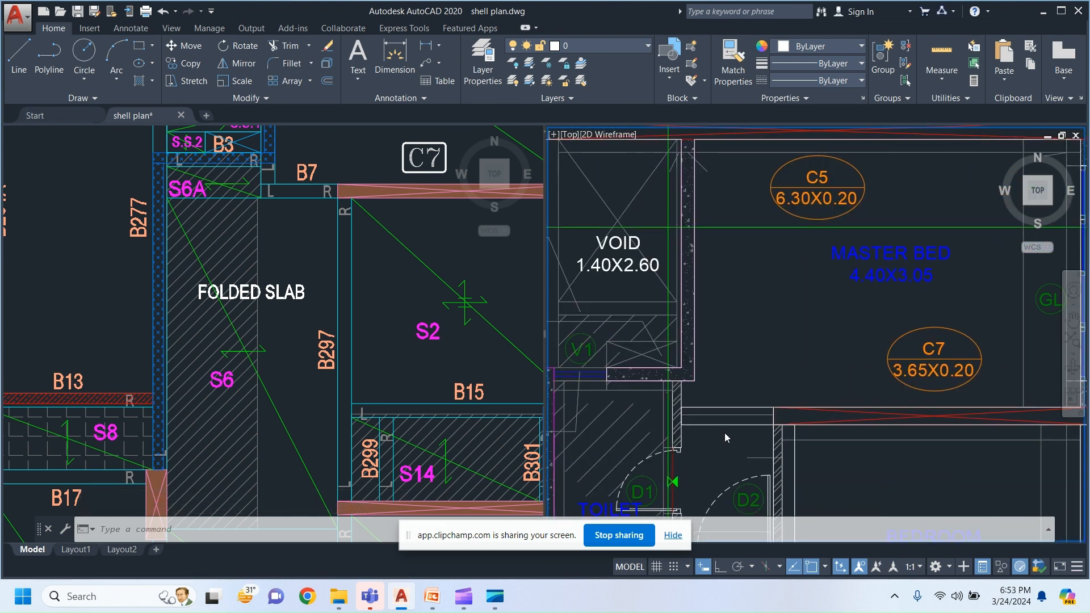
scroll(716, 402, "down", 2)
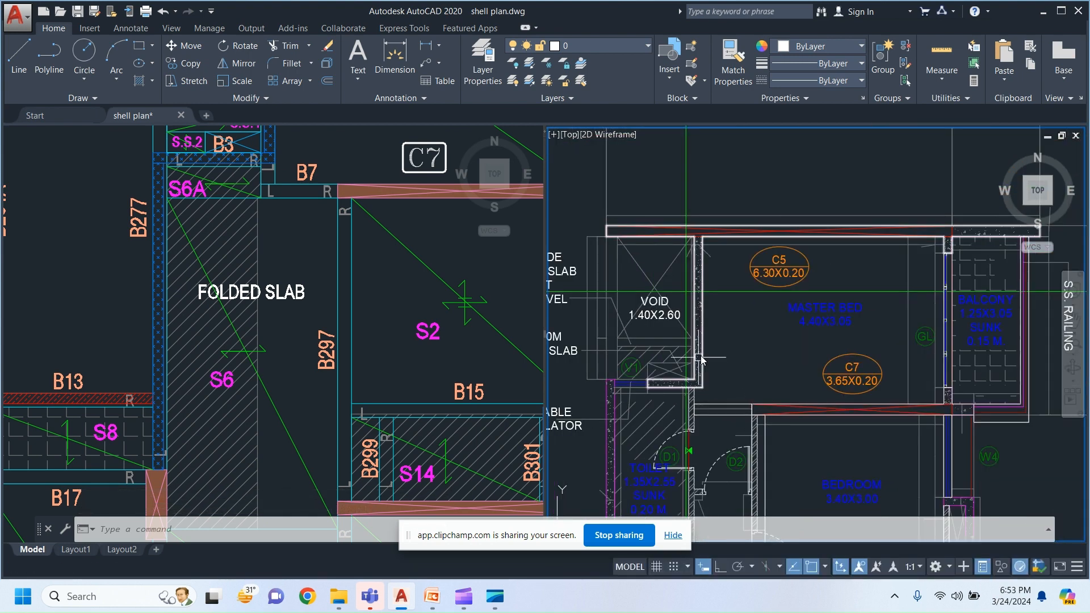
middle_click_drag(835, 360, 825, 287)
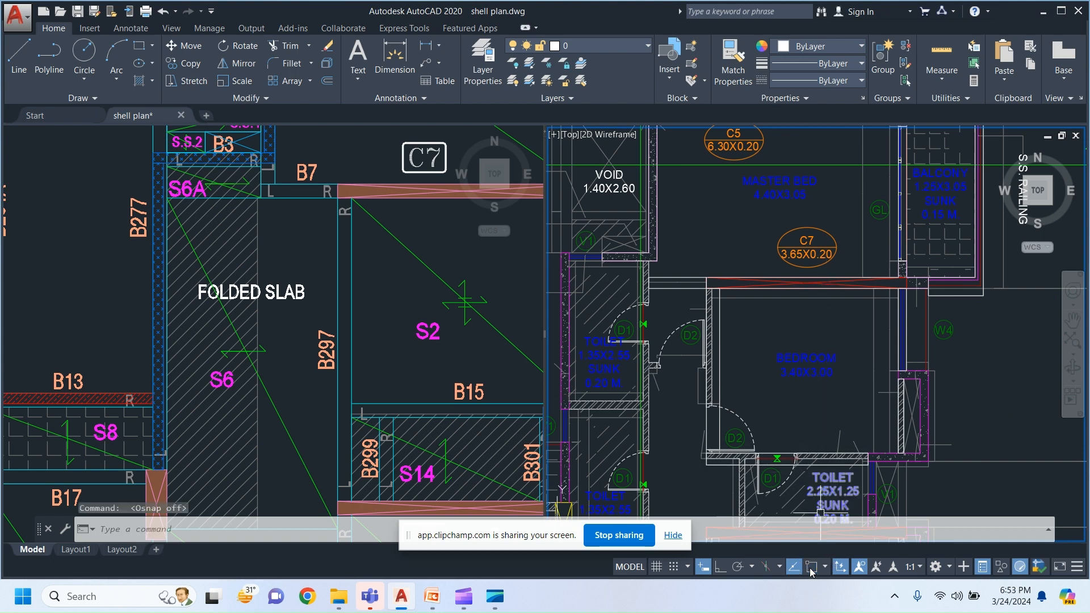
Step: Toggle object snap off and back on
left_click(811, 569)
left_click(810, 569)
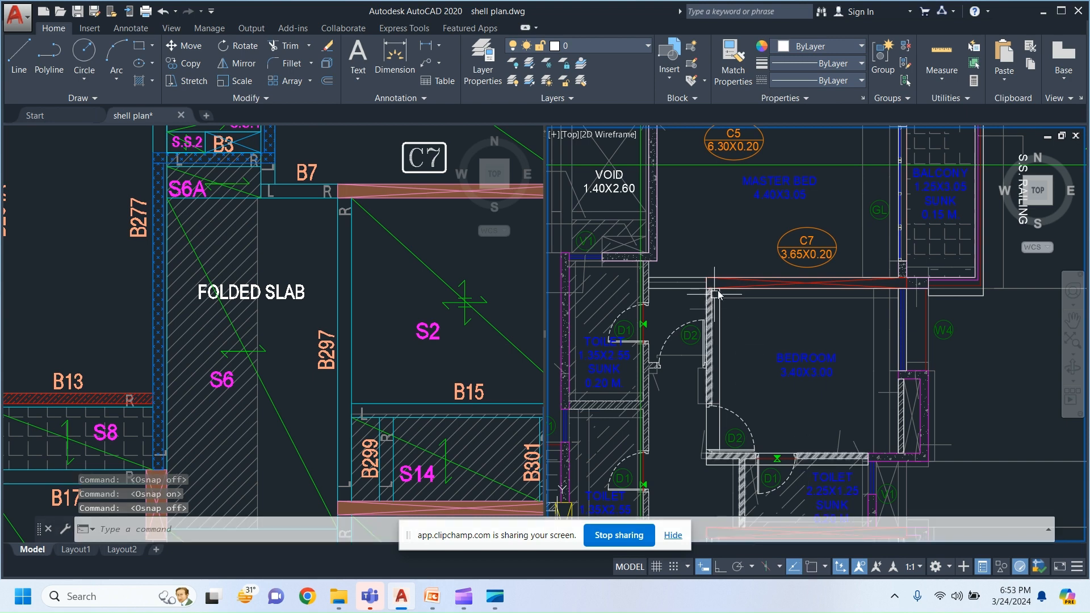
scroll(713, 291, "down", 3)
scroll(919, 344, "up", 4)
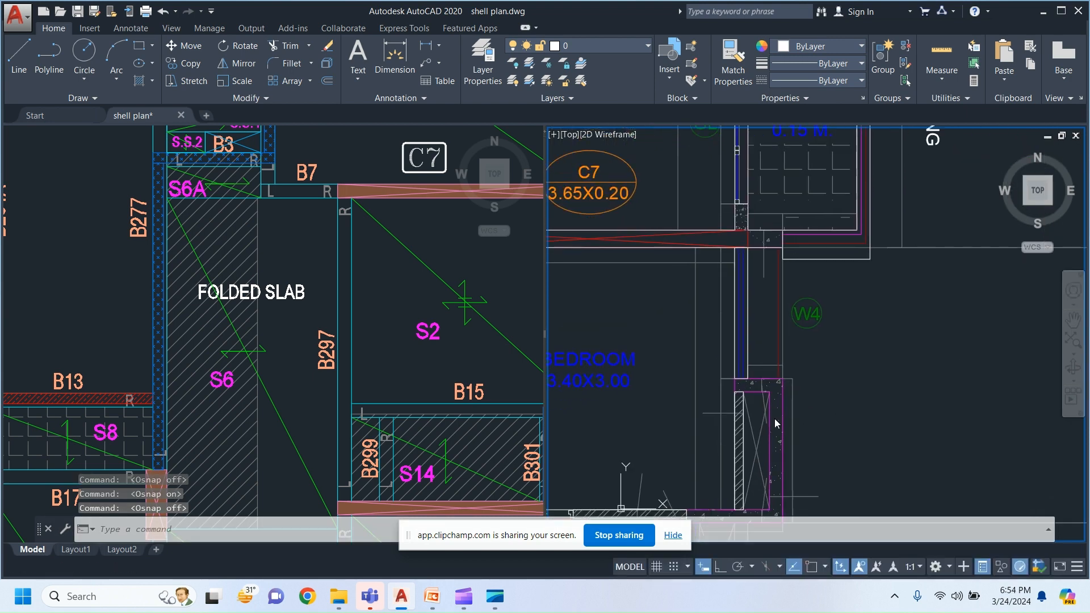
left_click(810, 569)
Step: Isolate layer 0 with LAYISO using the traced rectangle on the bedroom wall
scroll(727, 344, "down", 4)
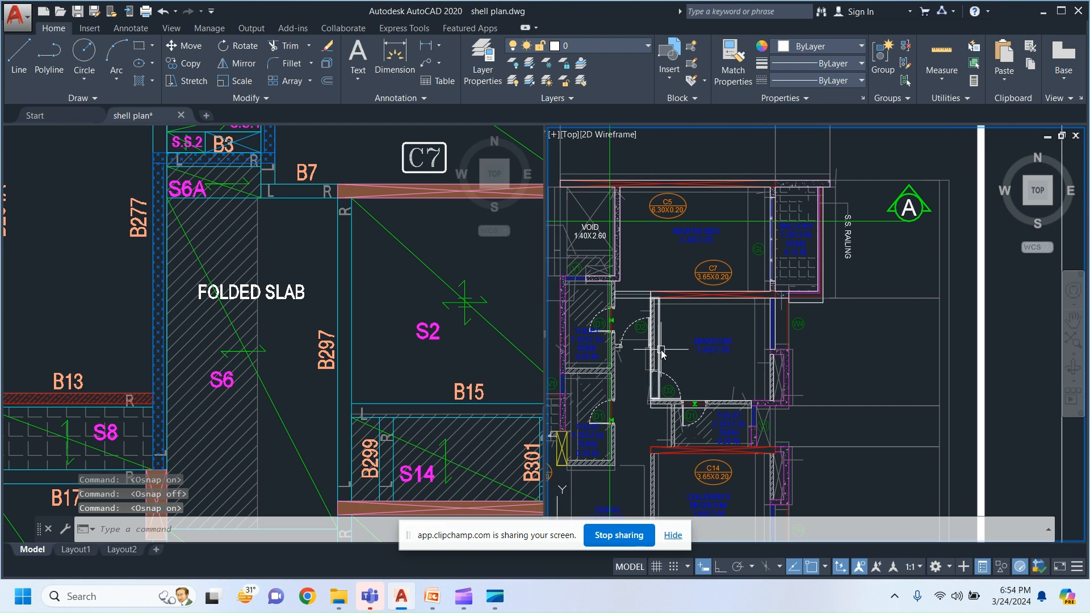
left_click(661, 349)
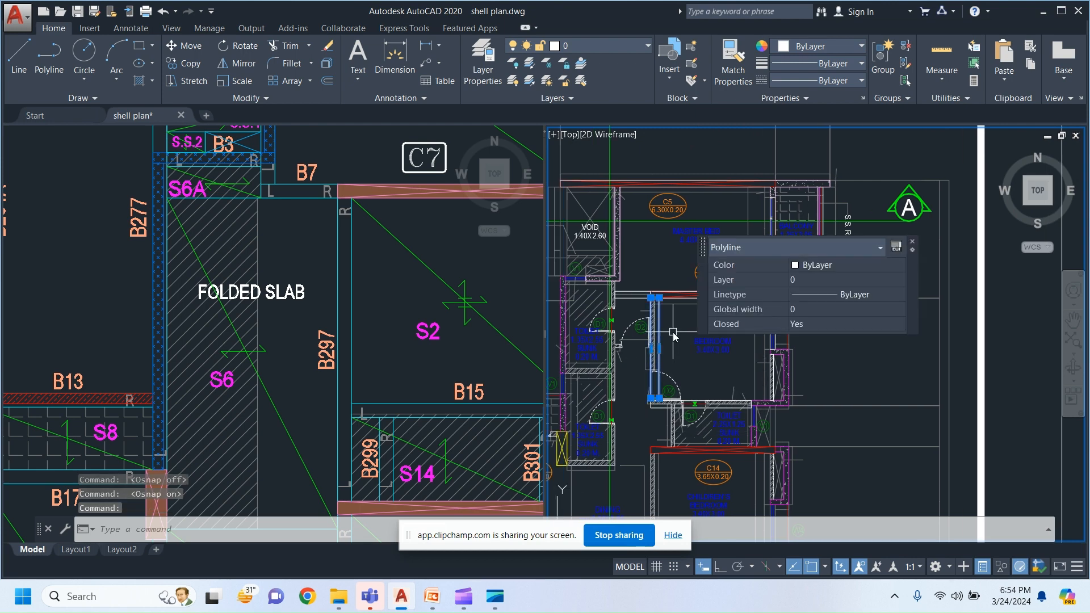
type("l")
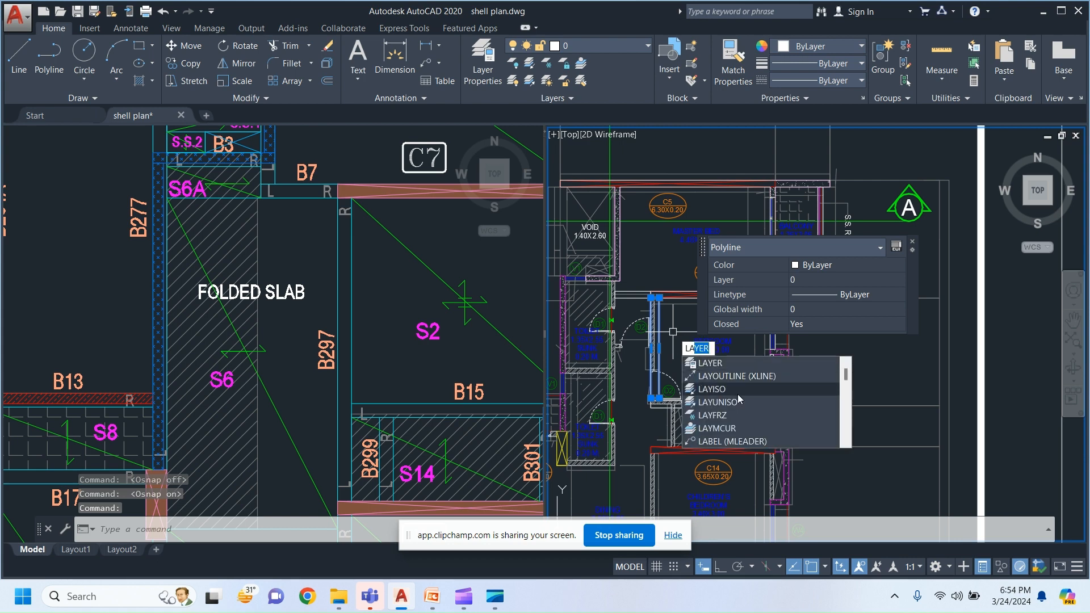
left_click(735, 390)
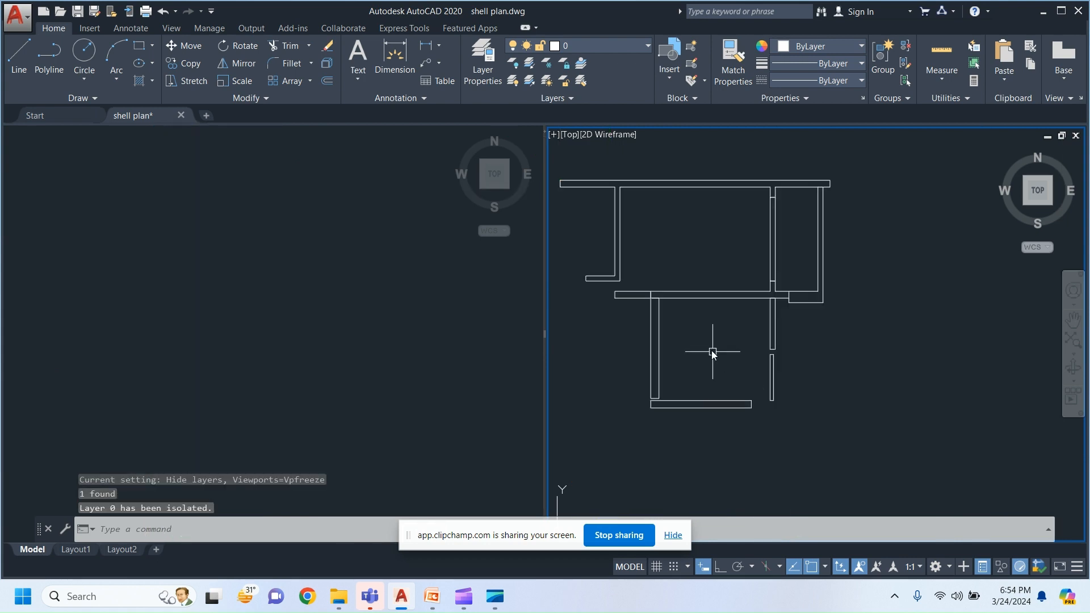
Step: Copy all the isolated traced outlines to the empty space above the originals
left_click(605, 210)
left_click(870, 420)
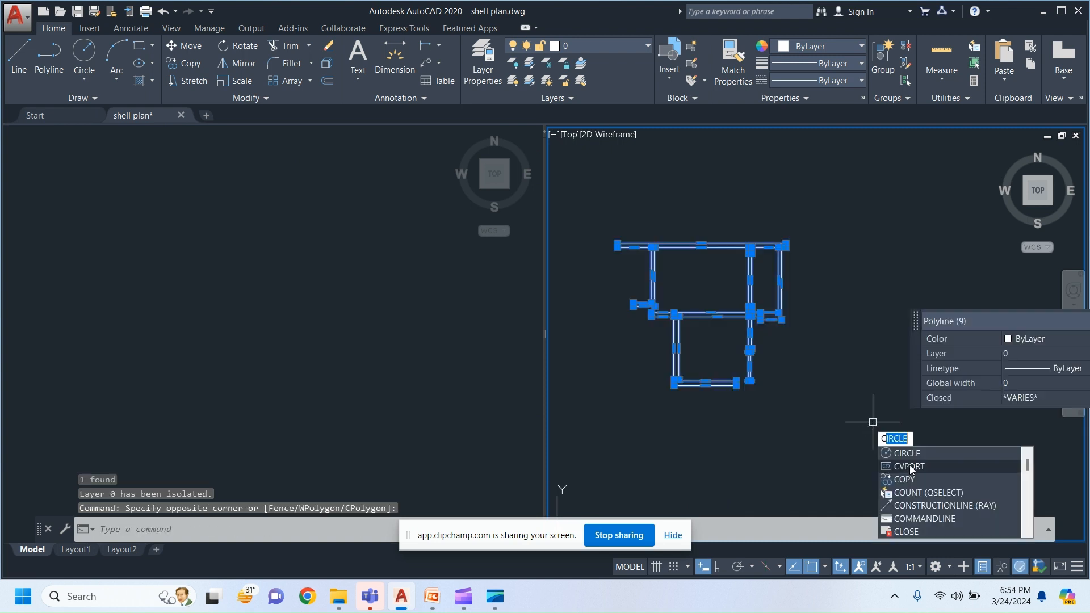
left_click(915, 479)
left_click(891, 409)
scroll(889, 368, "down", 3)
middle_click_drag(887, 361, 848, 420)
left_click(862, 342)
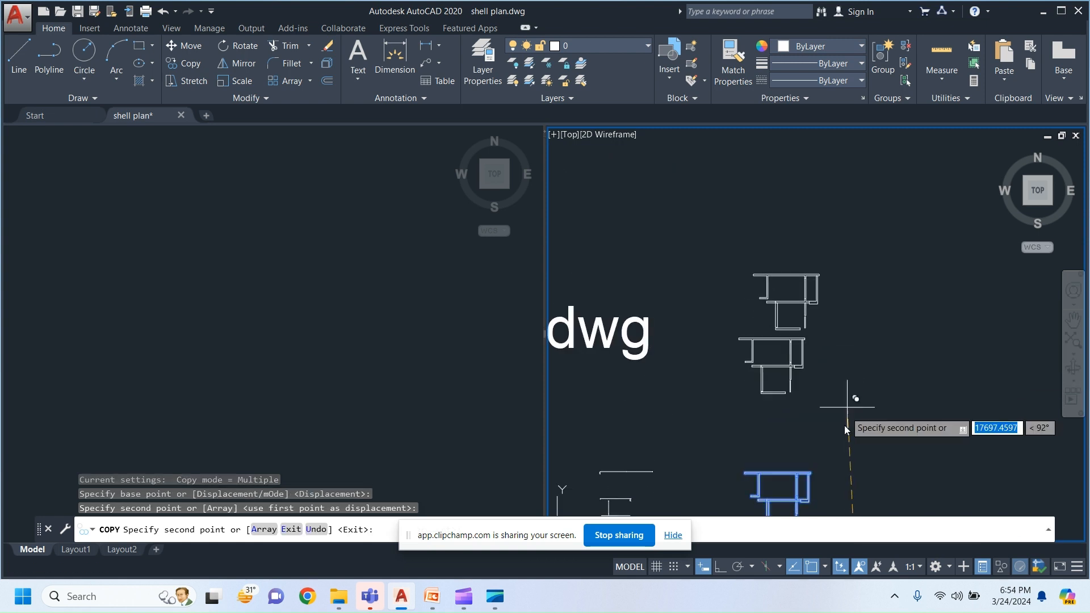
key("Escape")
Step: Restore the layers hidden by the isolation with LAYUNISO
scroll(788, 298, "up", 5)
middle_click_drag(788, 298, 785, 413)
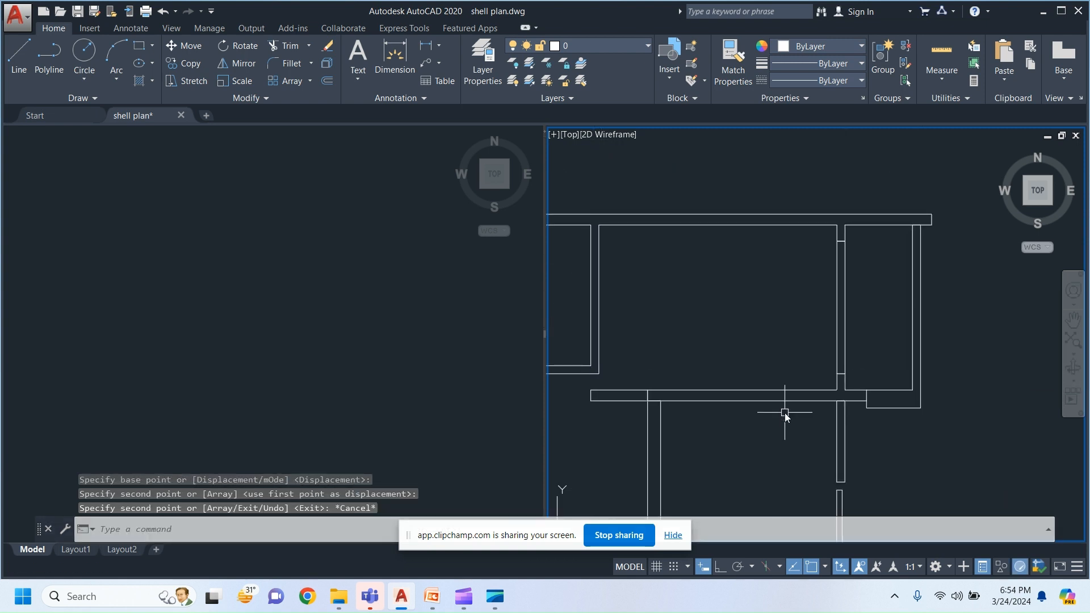
type("la")
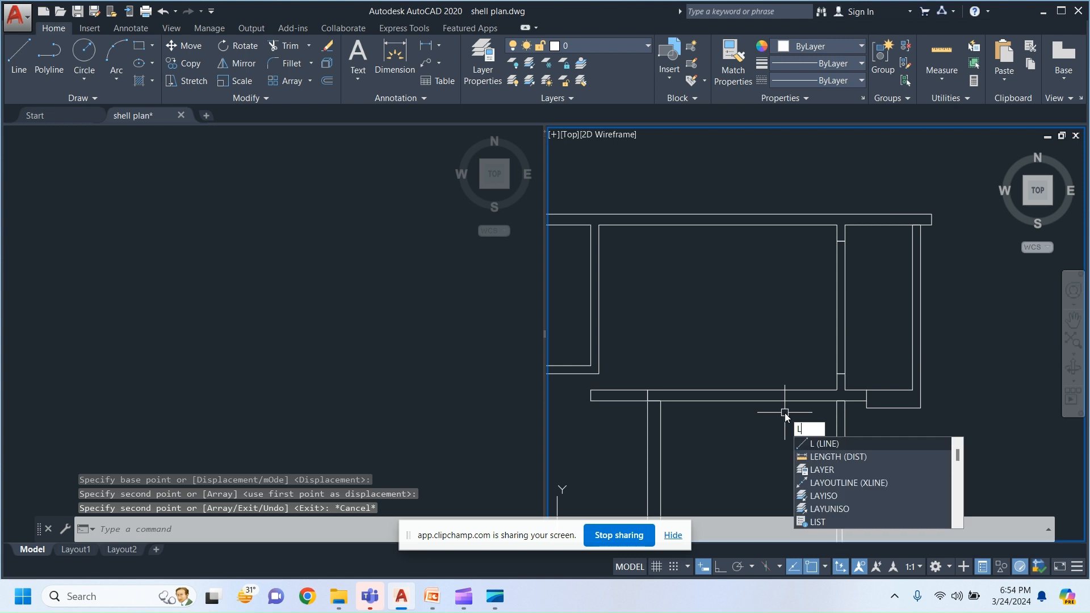
type("y")
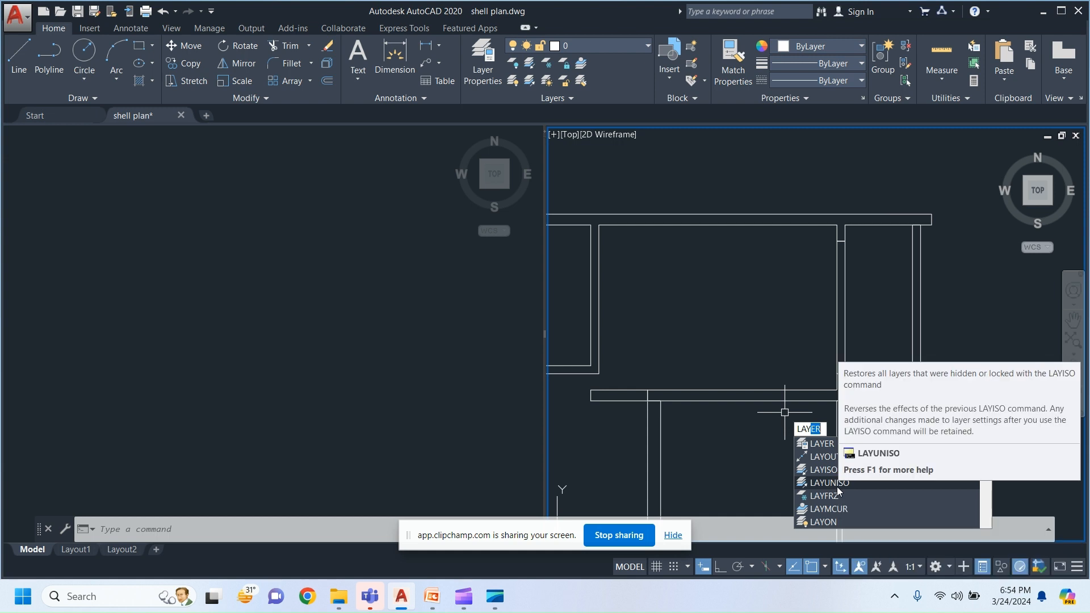
left_click(837, 484)
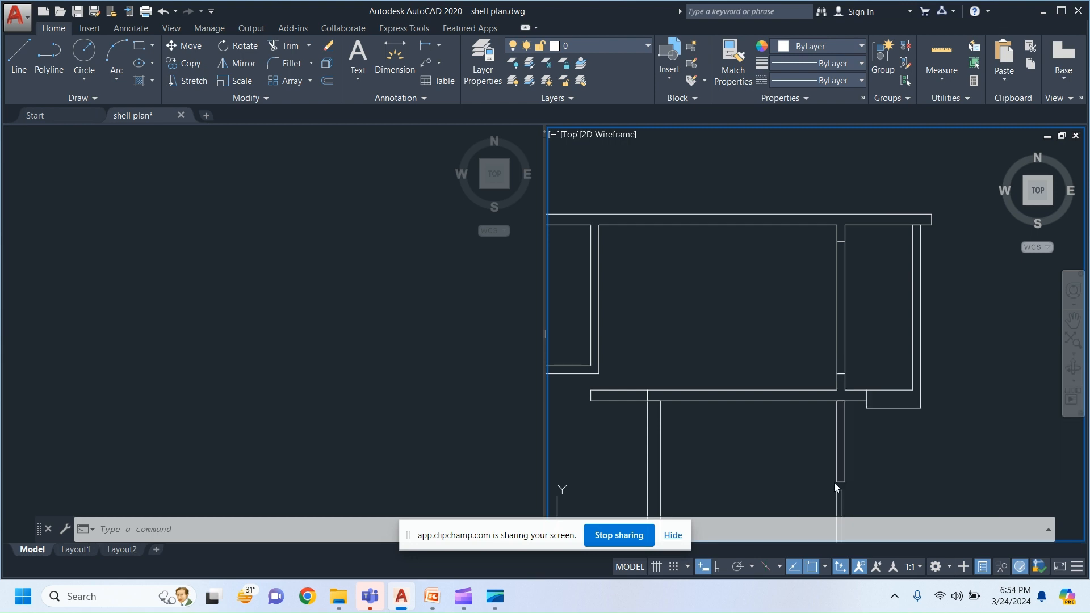
Step: Look beyond the copied outline and the structural sheets for the framed sample slab and beam labels
scroll(754, 289, "down", 3)
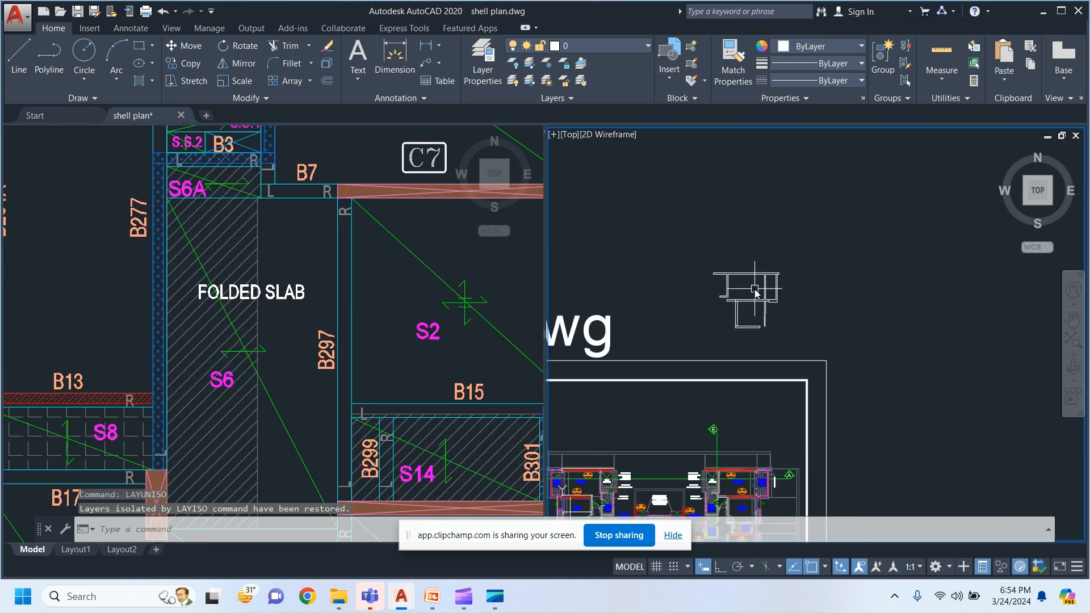
middle_click_drag(734, 305, 724, 375)
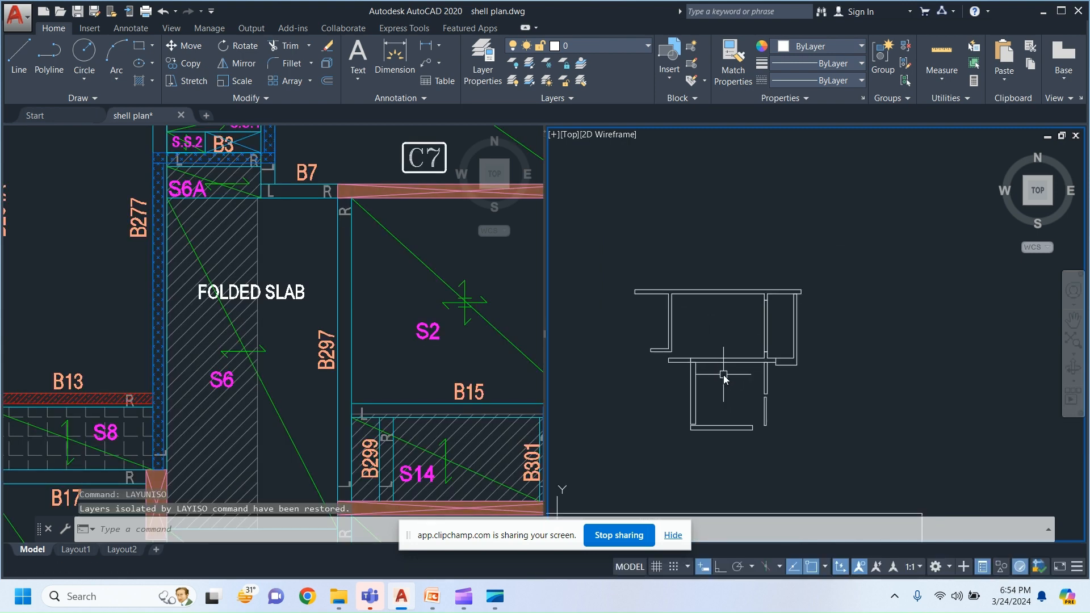
scroll(772, 335, "down", 5)
middle_click_drag(707, 327, 740, 357)
scroll(619, 227, "up", 5)
scroll(716, 290, "down", 6)
middle_click_drag(605, 436, 792, 386)
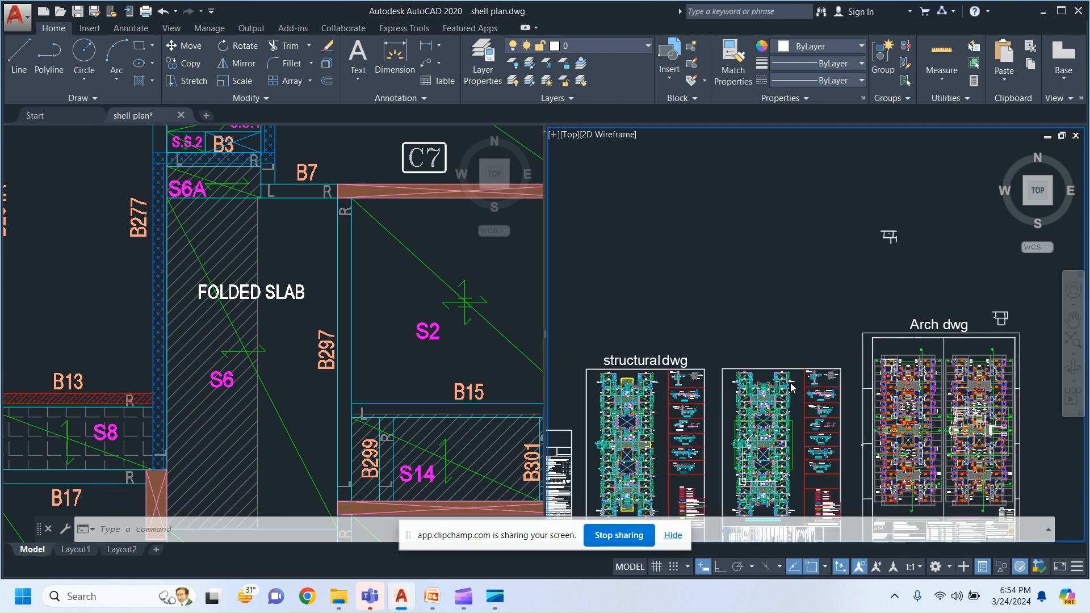
middle_click_drag(613, 384, 768, 373)
scroll(791, 340, "up", 5)
scroll(796, 361, "down", 5)
scroll(800, 364, "up", 3)
scroll(857, 362, "down", 5)
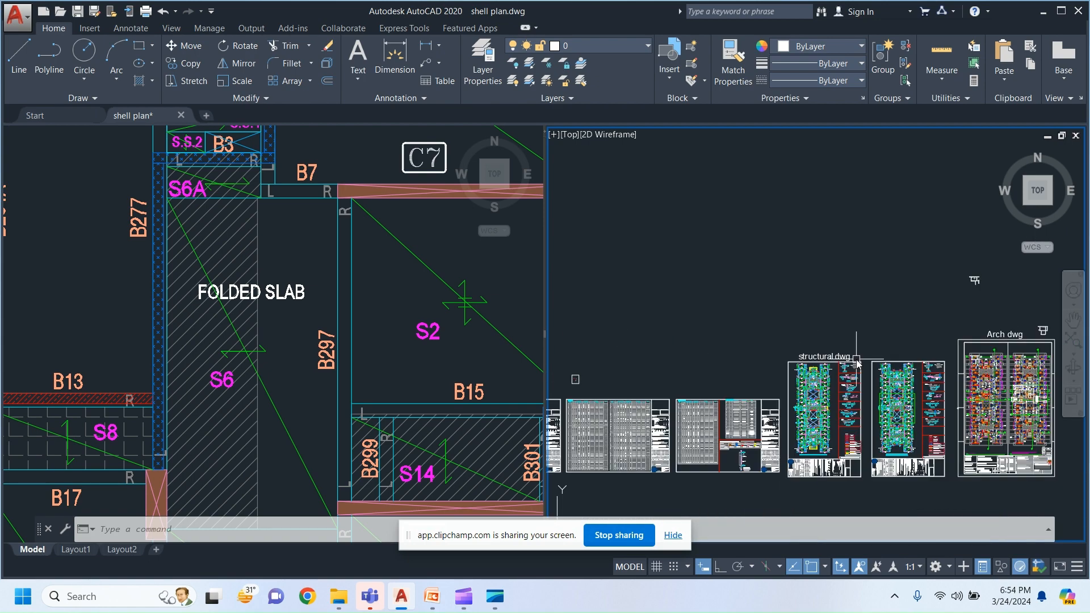
scroll(579, 346, "up", 10)
Step: Copy the A8 125THK, A3 180THK and B 160X850 labels from the sample frame into the copied outline above the architectural drawing
left_click(650, 417)
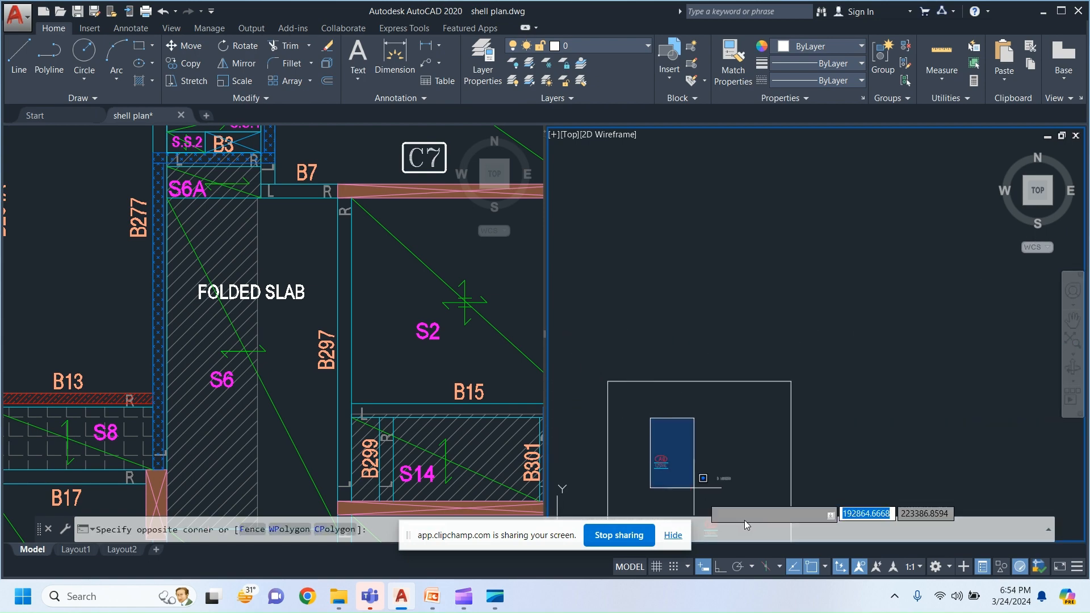
middle_click_drag(758, 446, 701, 265)
left_click(694, 372)
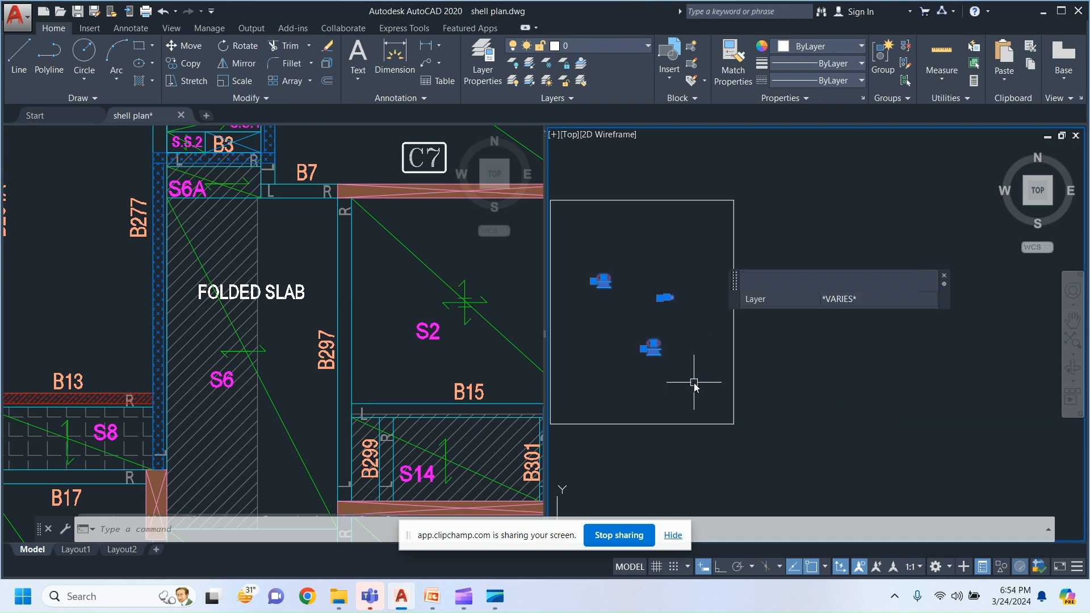
right_click(693, 382)
left_click(686, 353)
left_click(693, 384)
type("c")
left_click(729, 430)
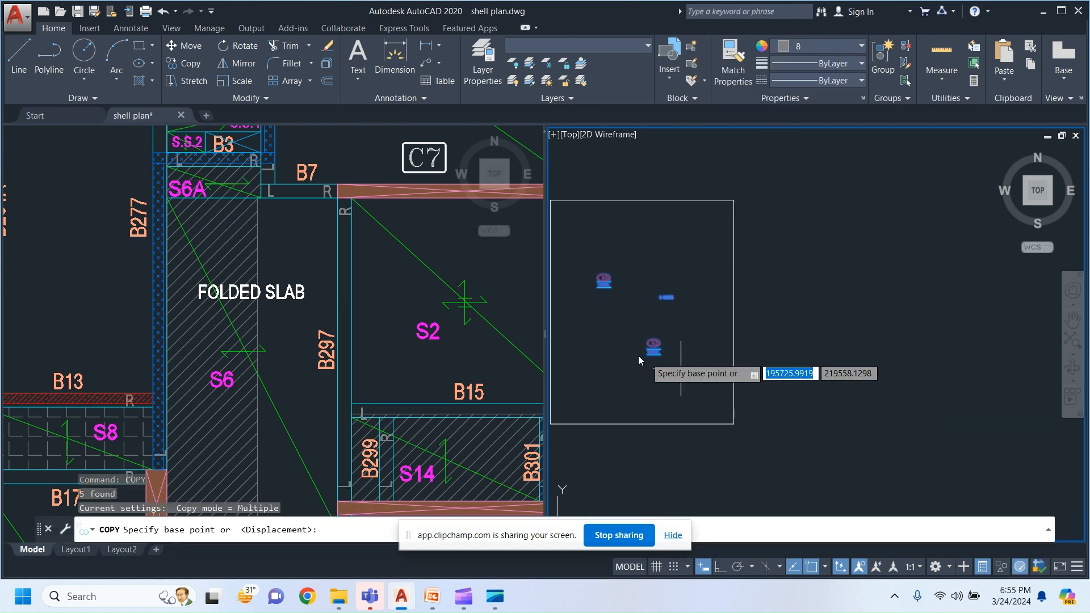
left_click(683, 350)
scroll(682, 352, "down", 8)
middle_click_drag(790, 368, 563, 359)
scroll(564, 359, "down", 2)
mouse_move(972, 351)
middle_mouse_down()
mouse_move(845, 364)
mouse_move(560, 342)
middle_mouse_up()
scroll(786, 292, "up", 10)
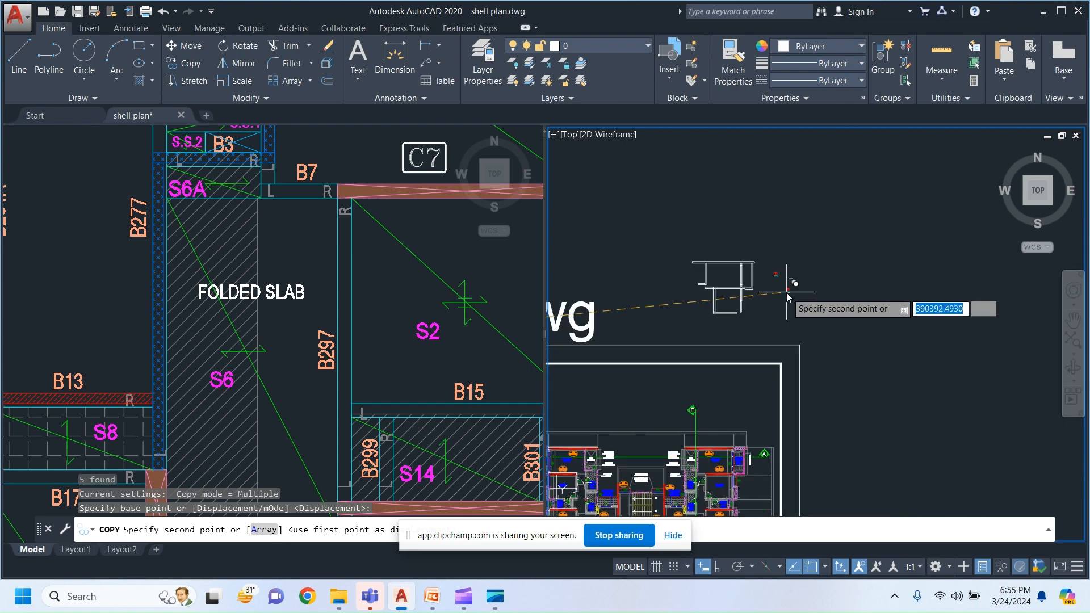
middle_click_drag(656, 297, 719, 394)
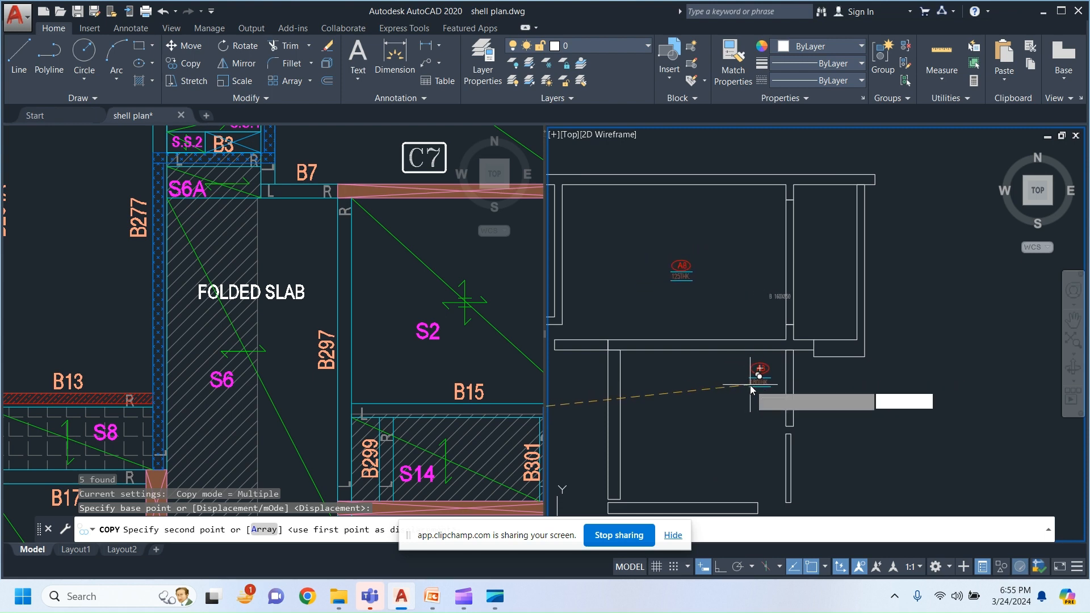
left_click(751, 386)
scroll(752, 386, "up", 5)
key("Escape")
Step: Move the A3 mark and its 180THK label into the middle of the lower room of the copied outline
left_click(784, 366)
left_click(822, 318)
left_click(720, 384)
middle_click_drag(713, 421, 739, 412)
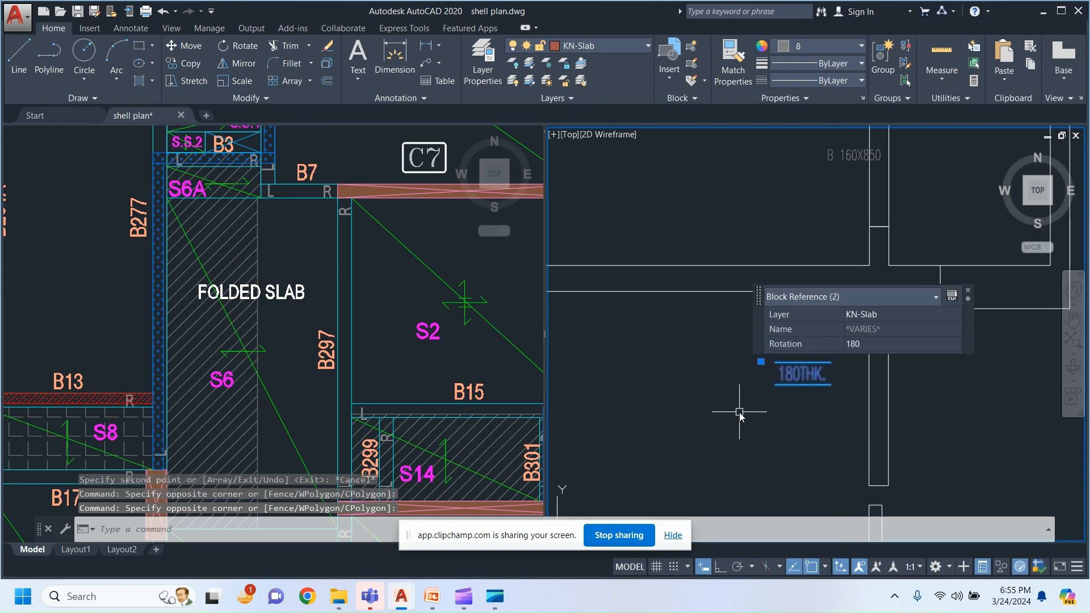
type("M")
key("Return")
left_click(781, 410)
scroll(790, 389, "down", 3)
left_click(731, 452)
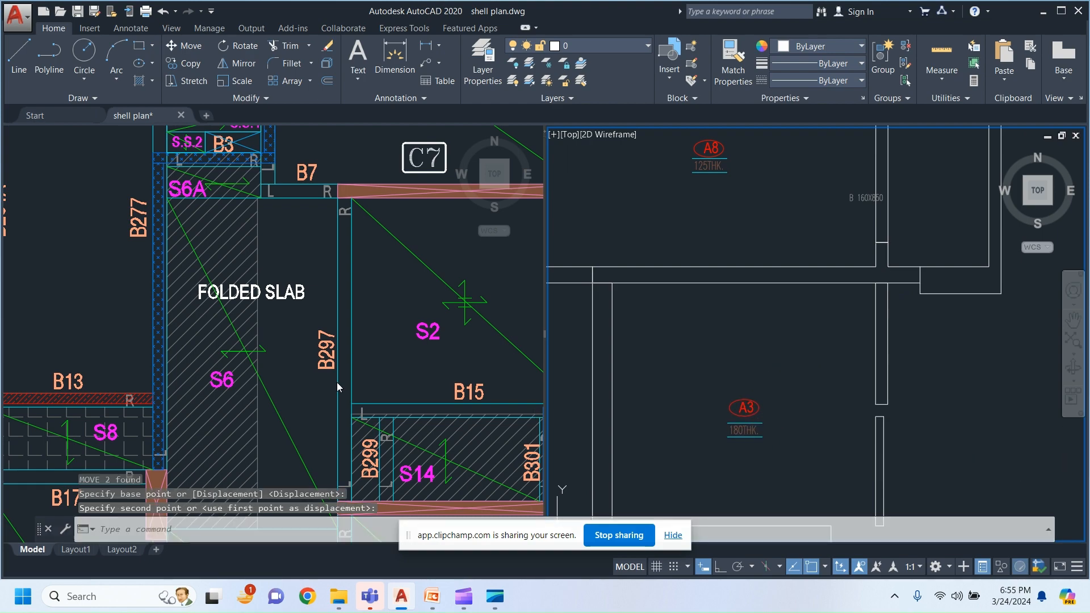
Step: Examine slabs S1 and S2 on the structural drawing and check their thickness in the Schedule of RCC Slabs
left_click(341, 333)
scroll(339, 310, "down", 2)
scroll(375, 325, "up", 2)
middle_click_drag(385, 336, 371, 436)
scroll(372, 437, "down", 2)
middle_click_drag(348, 304, 311, 281)
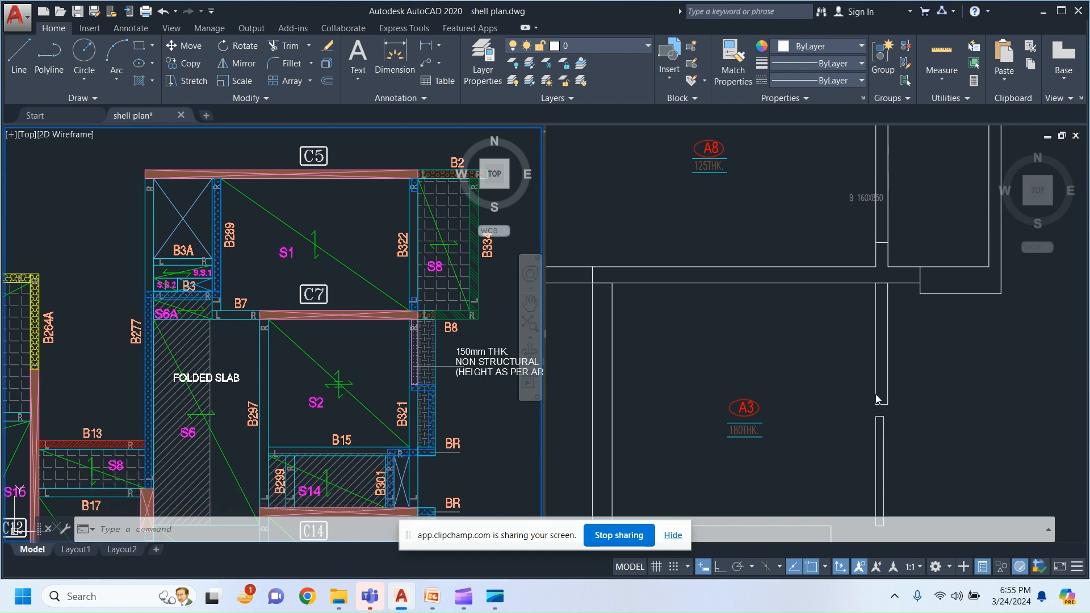
left_click(834, 382)
scroll(837, 382, "down", 5)
middle_click_drag(783, 408, 1078, 349)
scroll(908, 389, "down", 2)
scroll(886, 407, "up", 6)
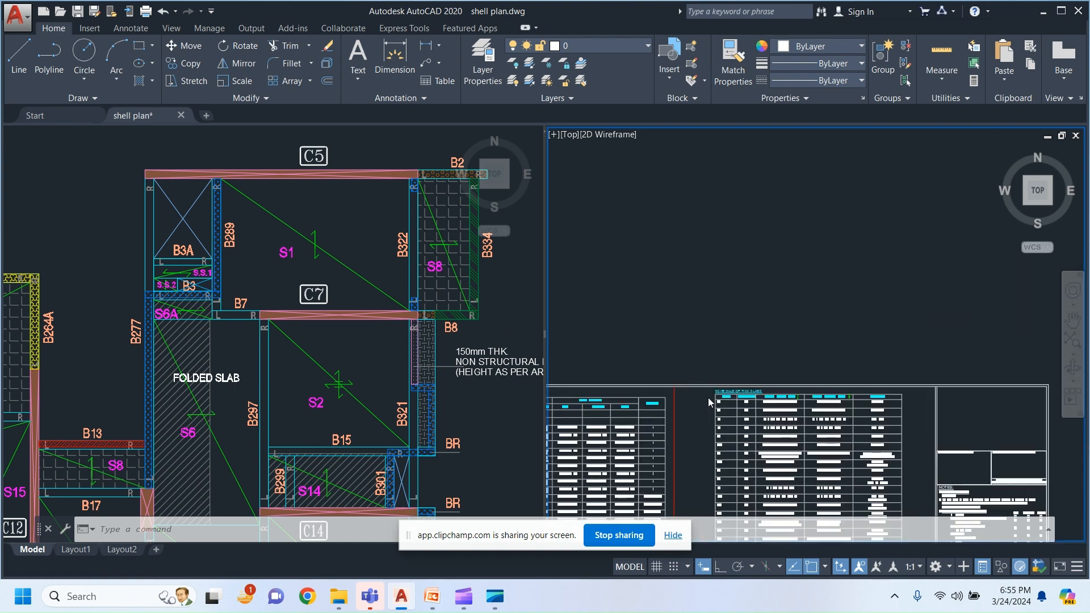
scroll(709, 401, "up", 6)
scroll(755, 421, "up", 2)
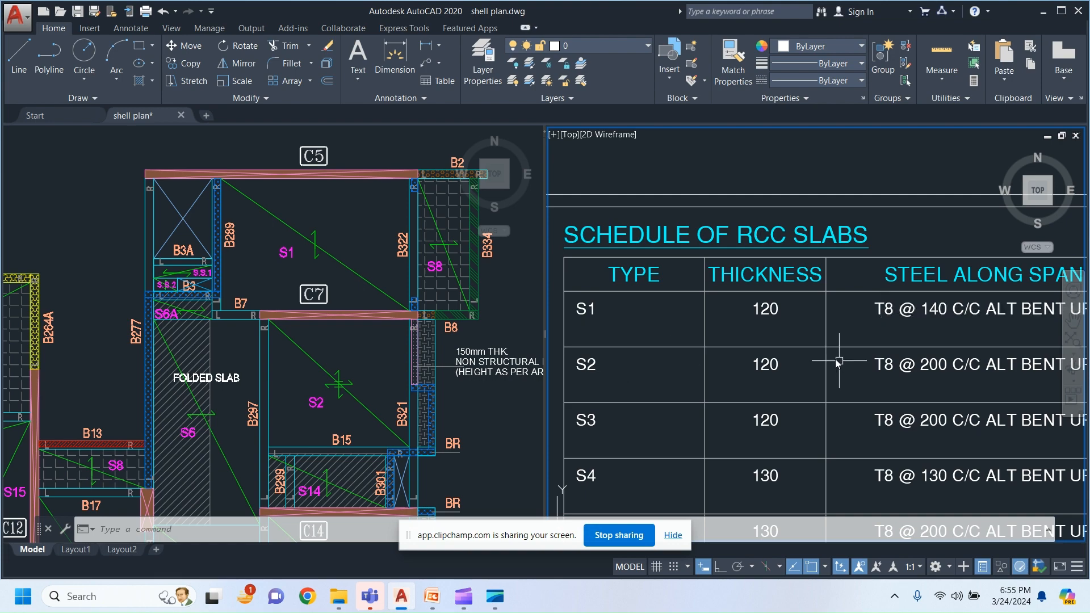
left_click(390, 365)
scroll(340, 381, "up", 2)
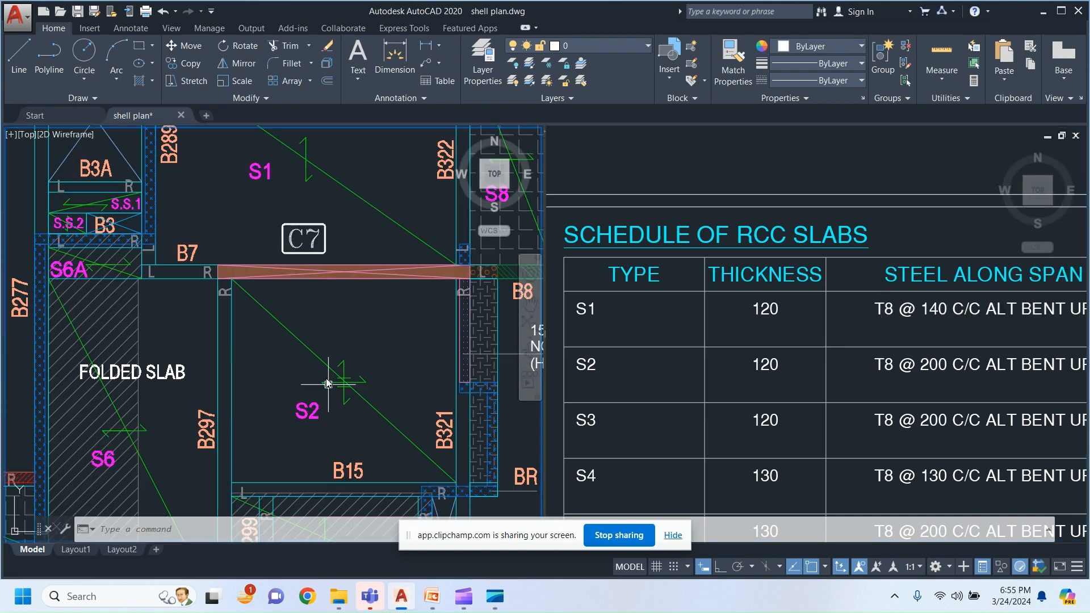
Step: Explode the 125THK slab thickness block below the A8 mark in the copied outline
left_click(780, 369)
scroll(780, 369, "down", 8)
scroll(821, 370, "up", 10)
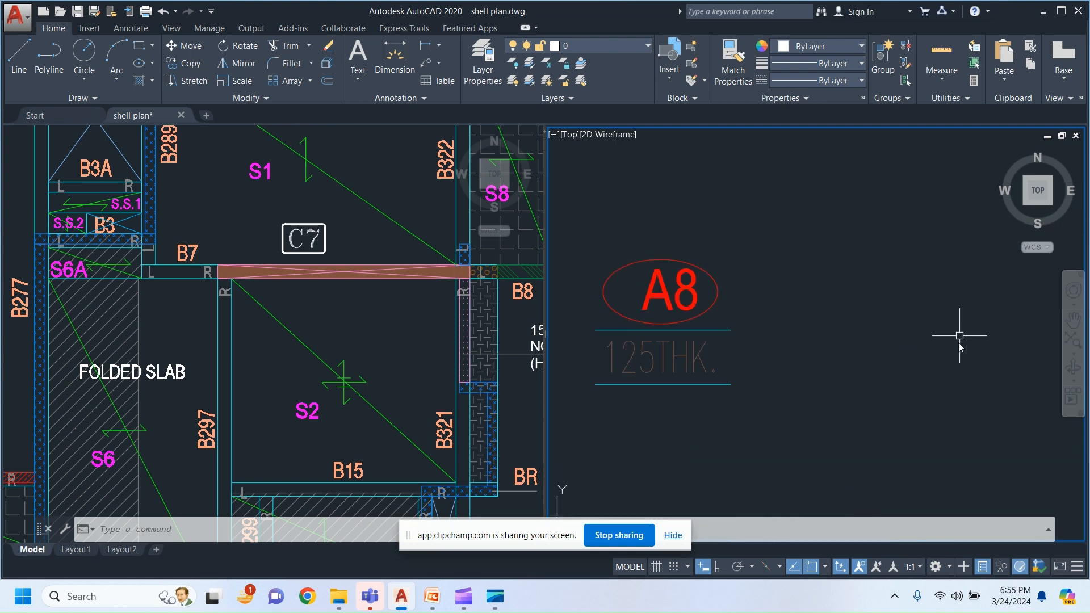
left_click(658, 348)
left_click(649, 365)
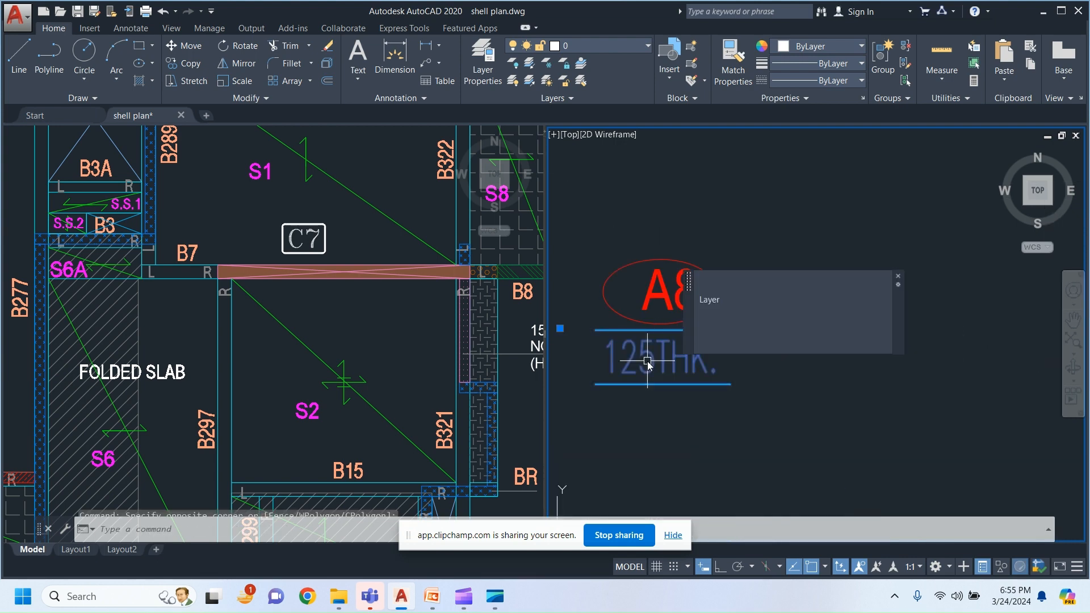
left_click(649, 365)
left_click(675, 383)
type("ex")
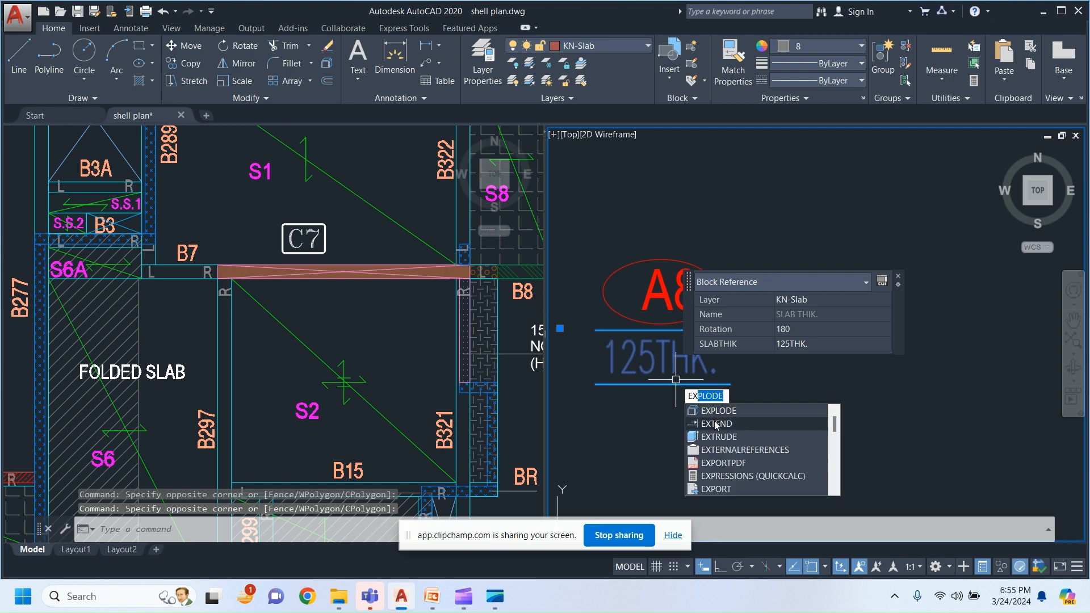
key("Return")
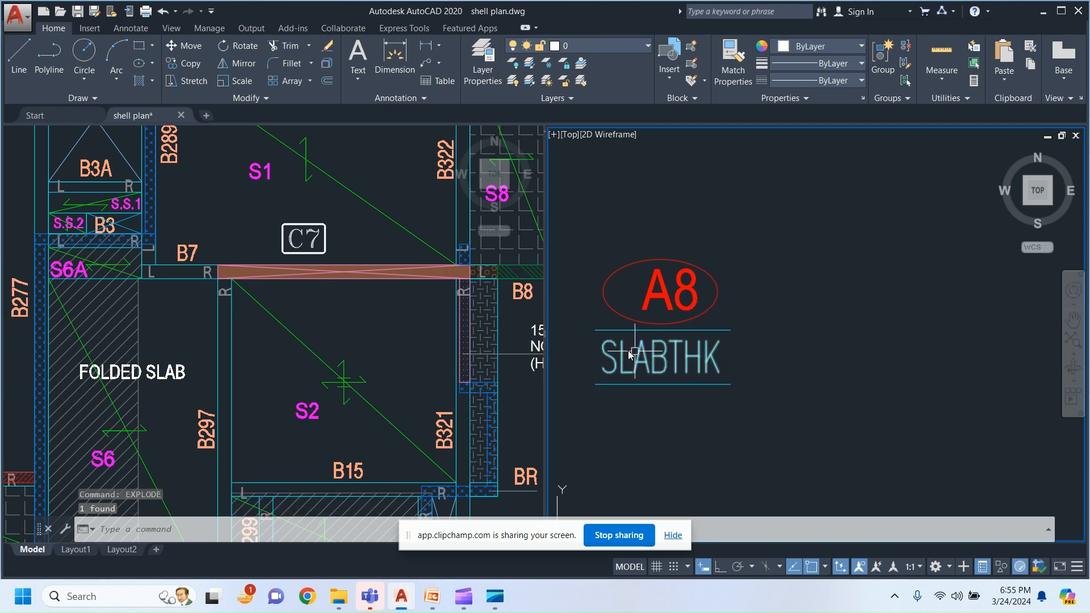
Step: Try to change the exploded thickness attribute's tag to "120 SLABTHK", and abandon the edit
left_click(630, 353)
key("Escape")
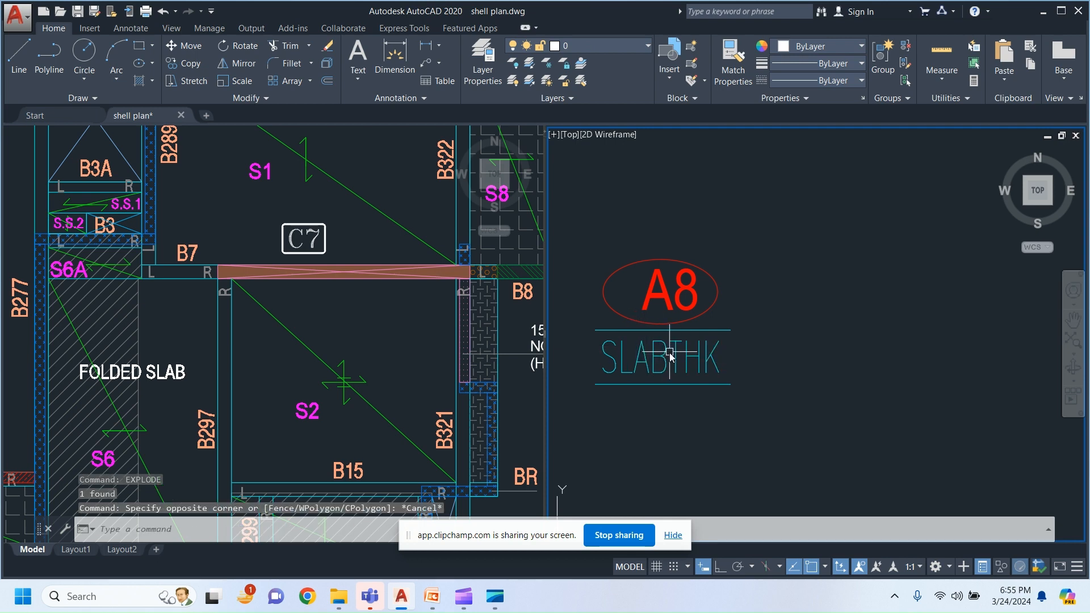
double_click(687, 353)
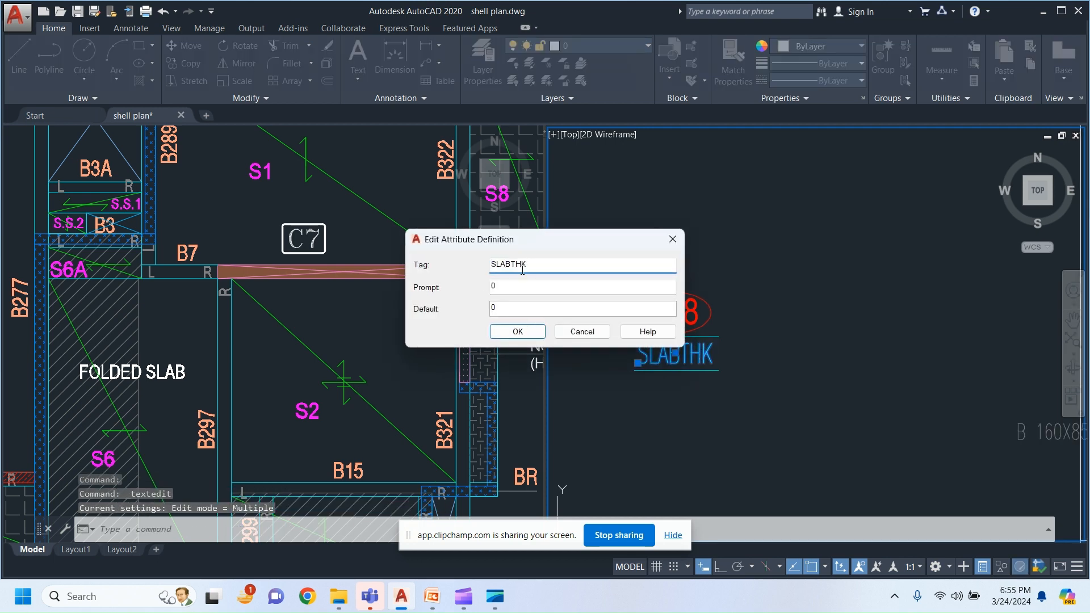
type("120")
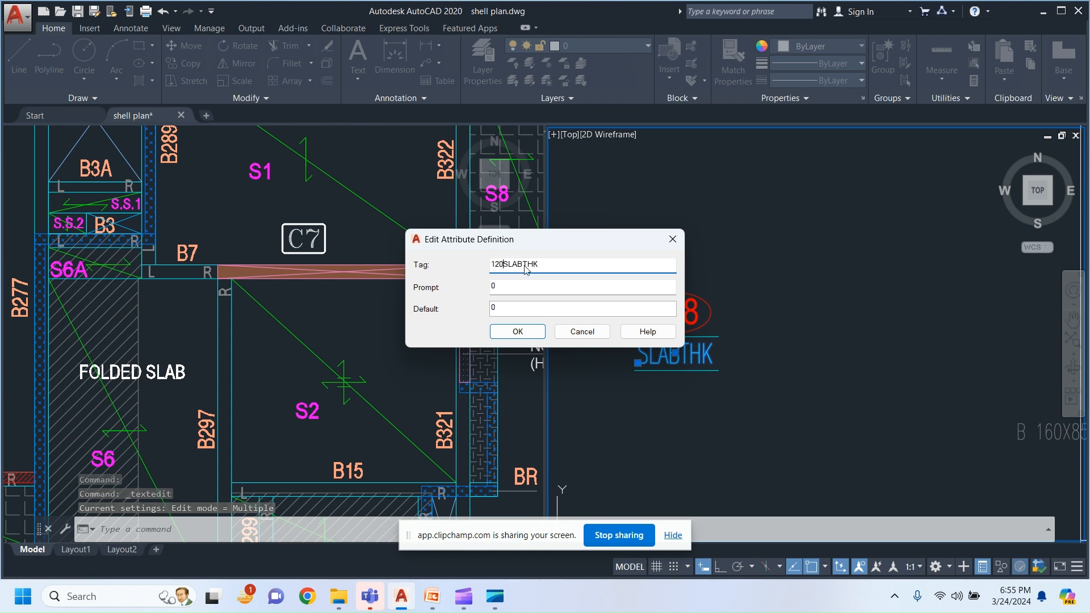
left_click(513, 331)
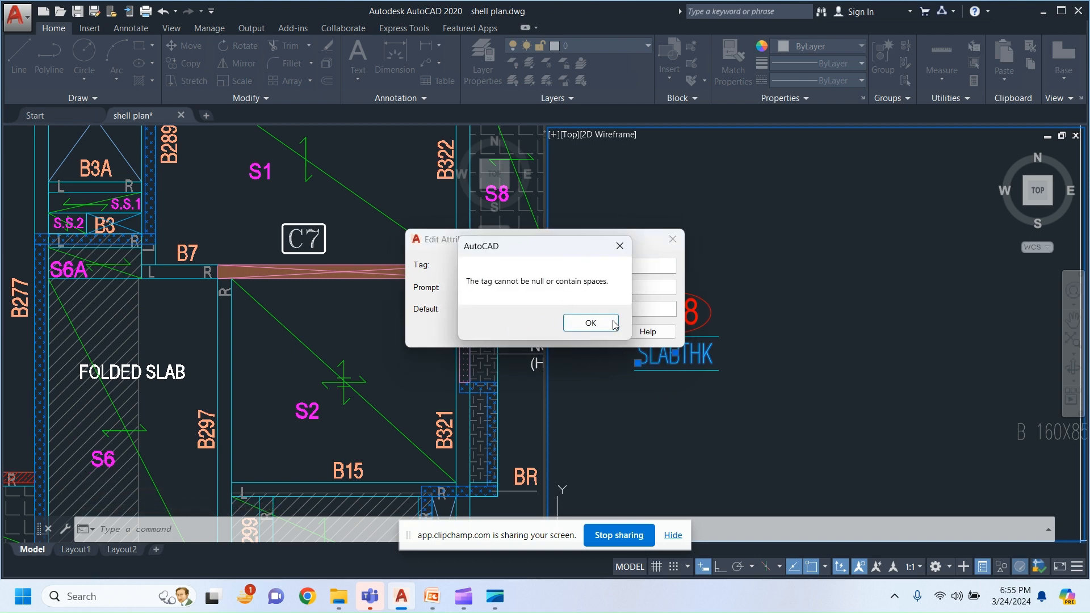
left_click(613, 323)
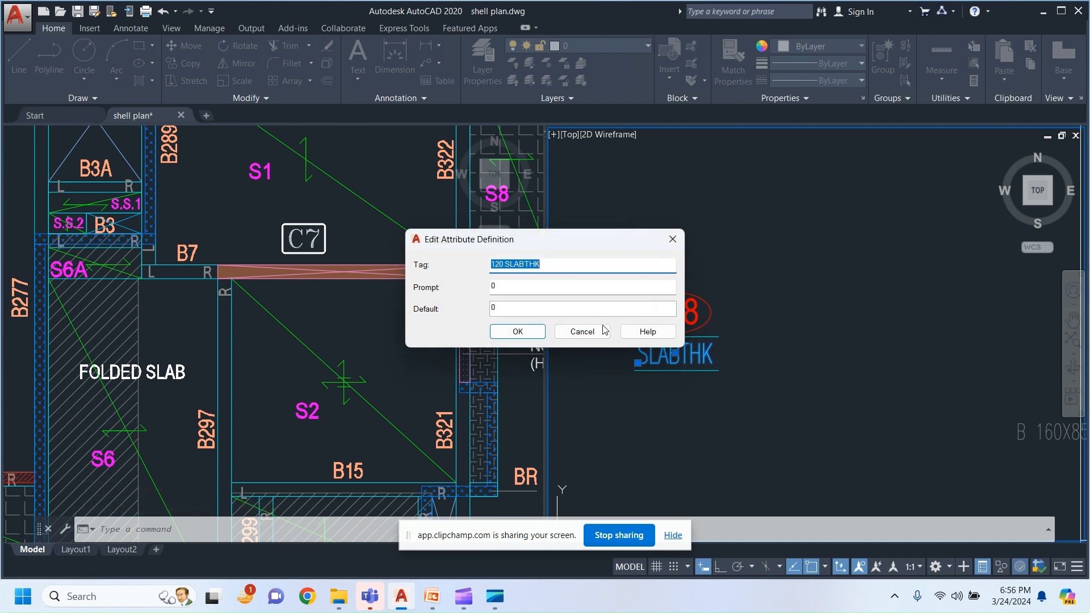
left_click(678, 240)
key("Escape")
Step: Delete the slab thickness text and its two lines below the A8 mark
left_click(716, 384)
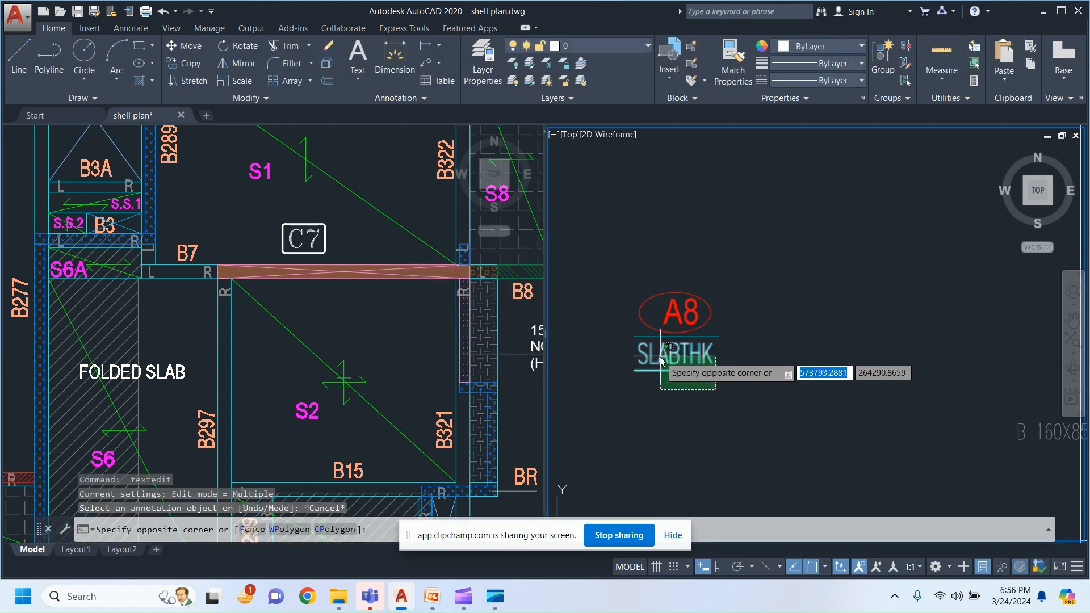
left_click(653, 346)
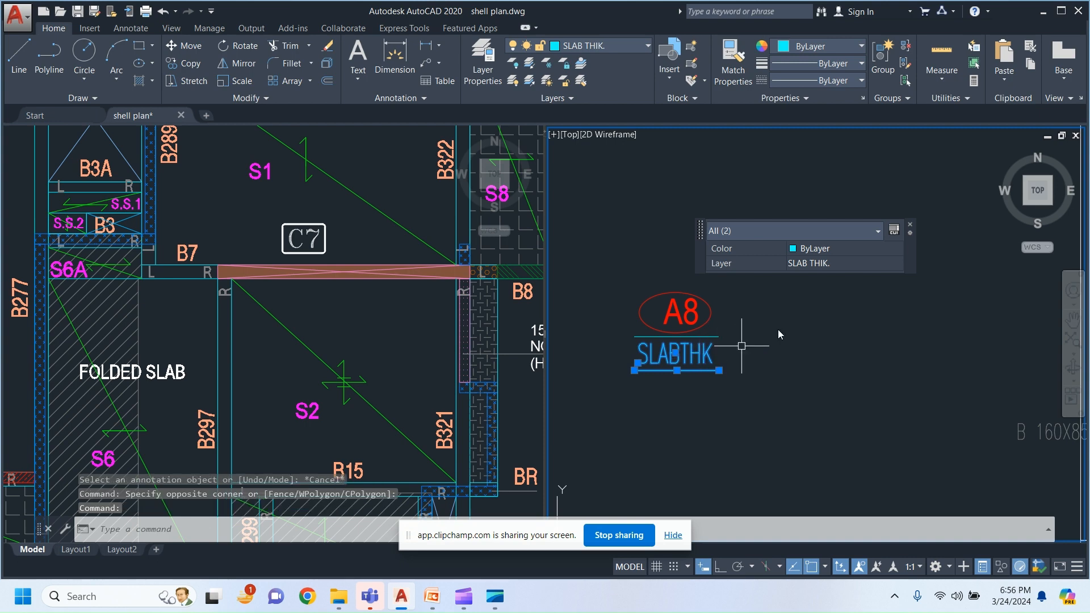
key("Delete")
left_click(701, 343)
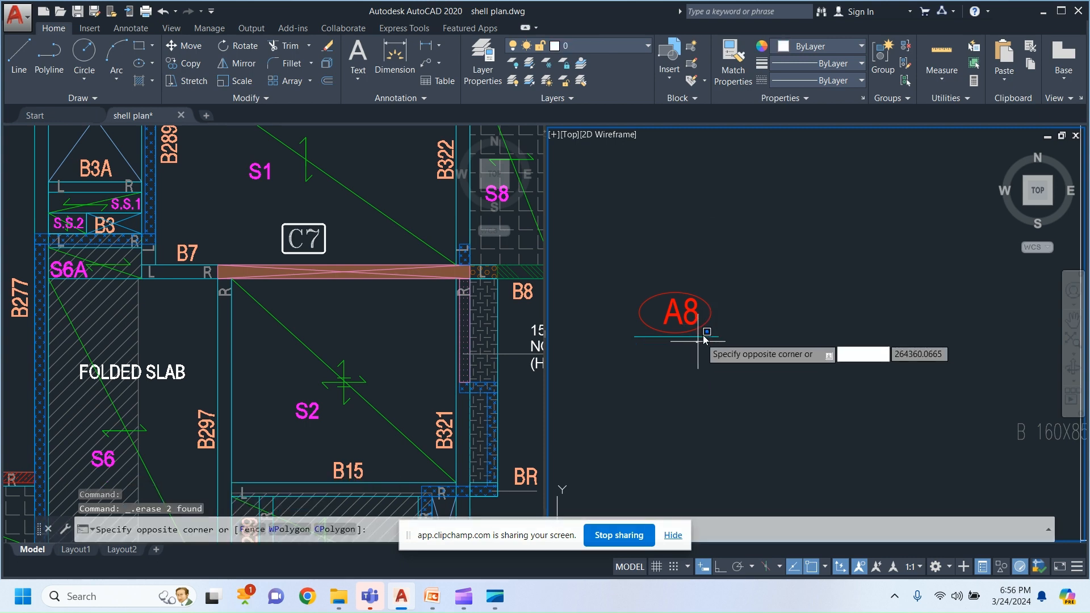
left_click(704, 340)
key("Delete")
Step: Copy the "120 THK" text from inside the circle to just below the A8 mark in the copied outline
scroll(707, 343, "down", 8)
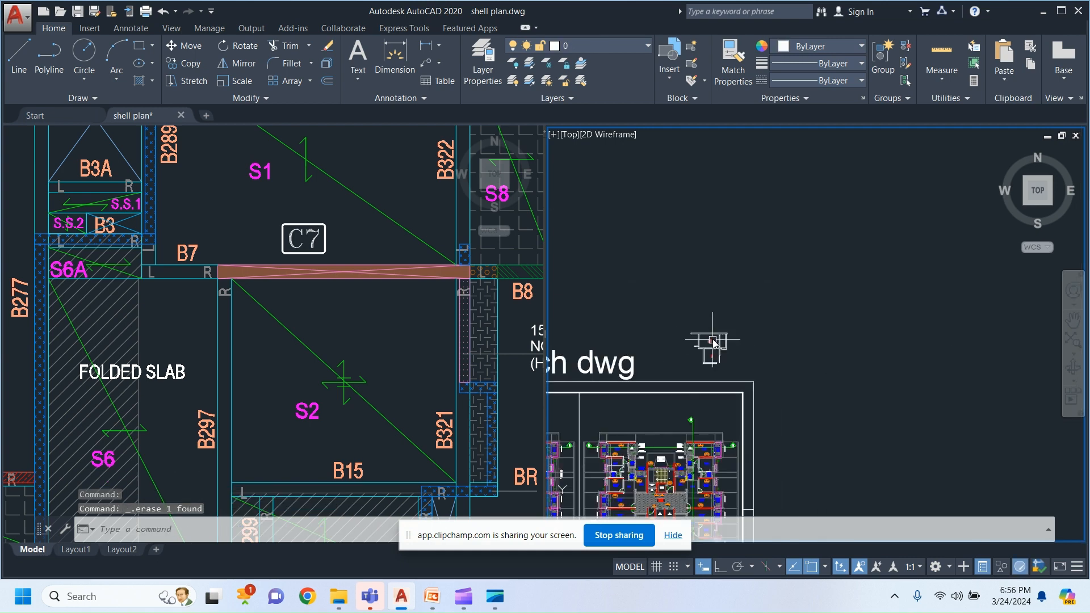
scroll(615, 258, "up", 10)
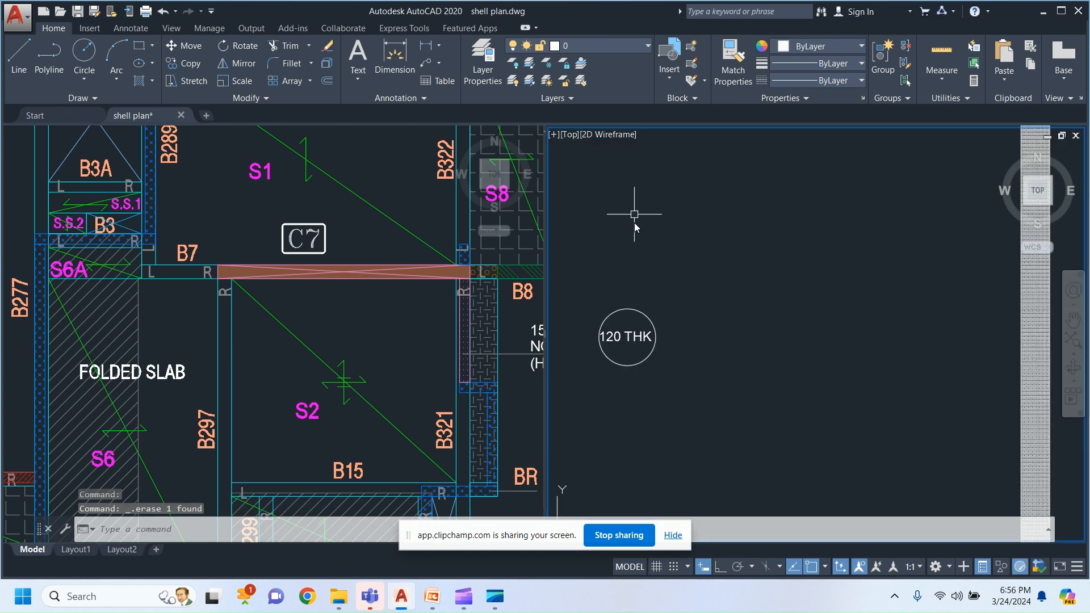
left_click(625, 344)
type("co")
key("Return")
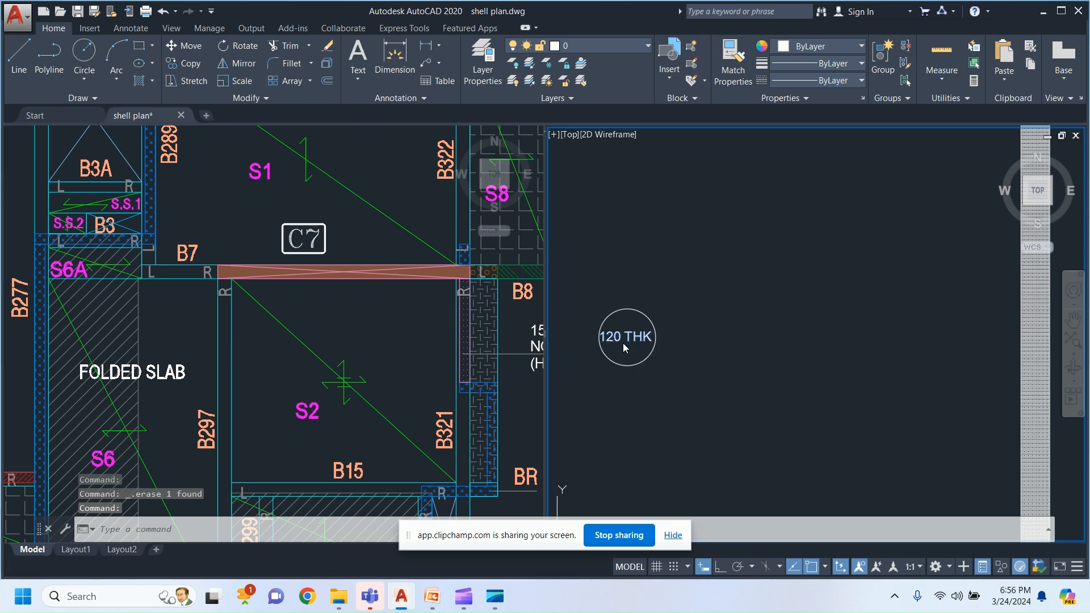
left_click(618, 344)
scroll(636, 360, "down", 5)
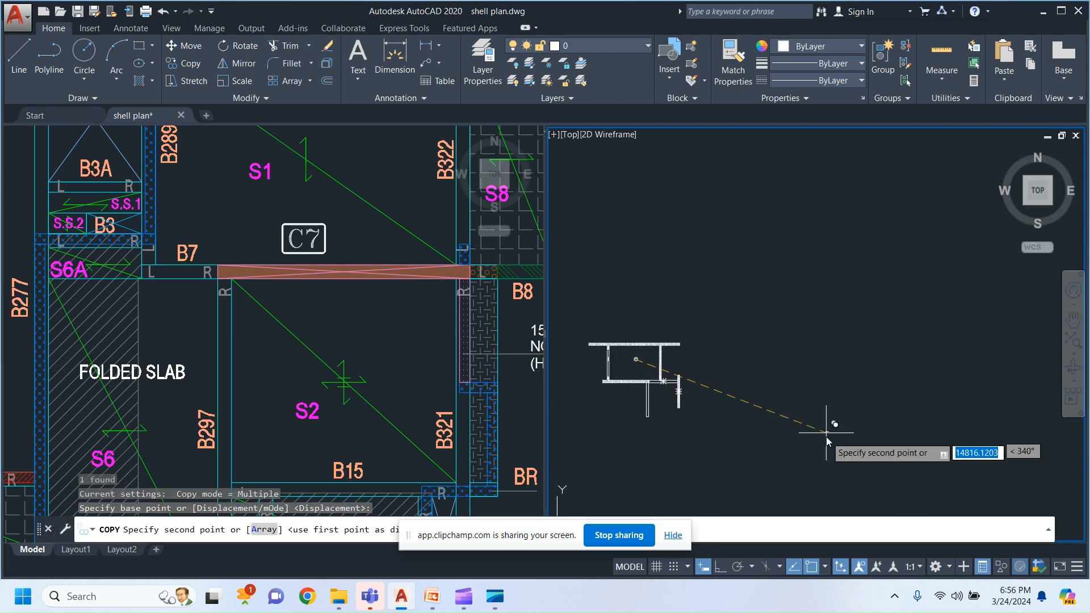
scroll(751, 334, "up", 8)
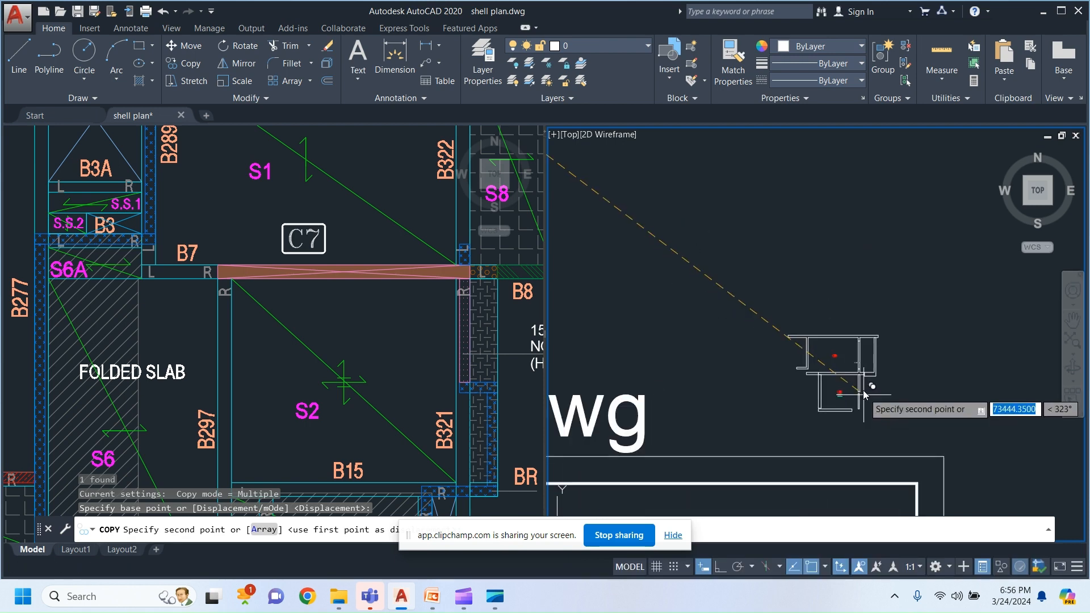
scroll(833, 355, "up", 8)
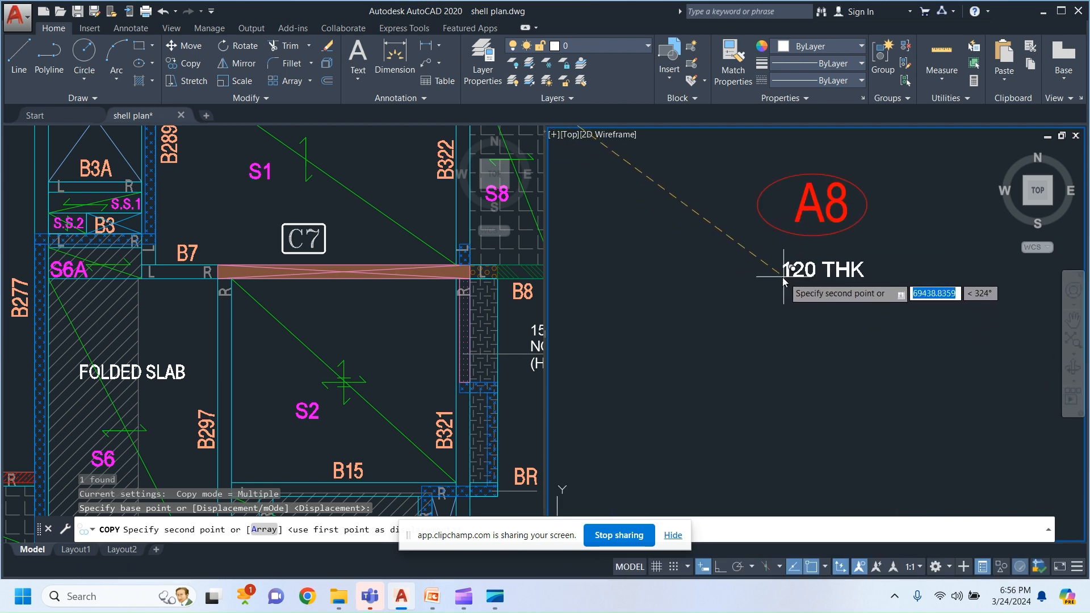
left_click(784, 285)
key("Escape")
Step: Change the A8 area code attribute above the copied thickness text to A1
scroll(837, 322, "up", 3)
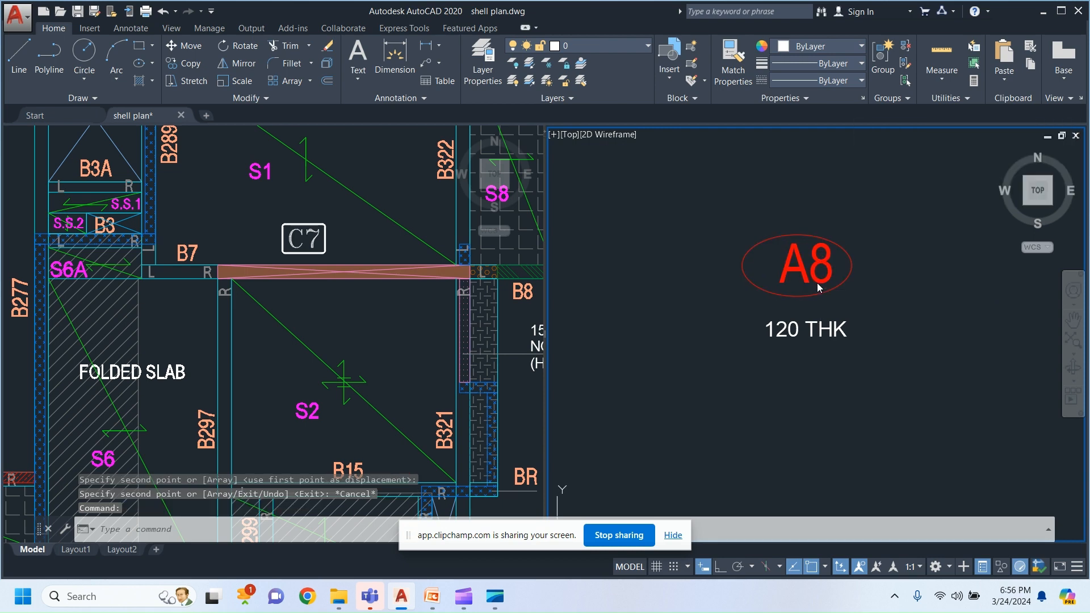
double_click(817, 284)
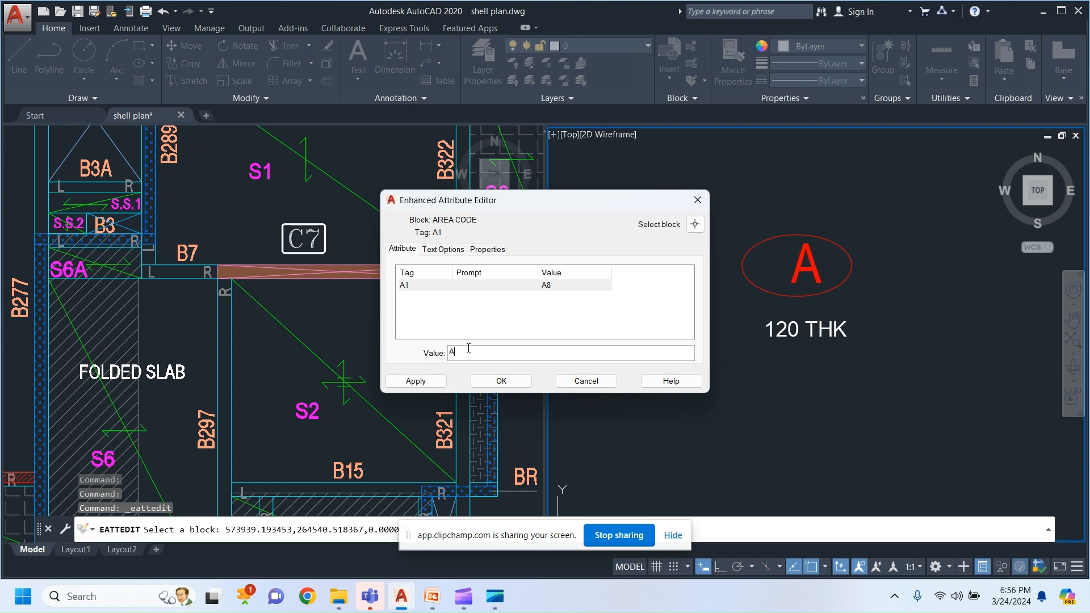
left_click(507, 382)
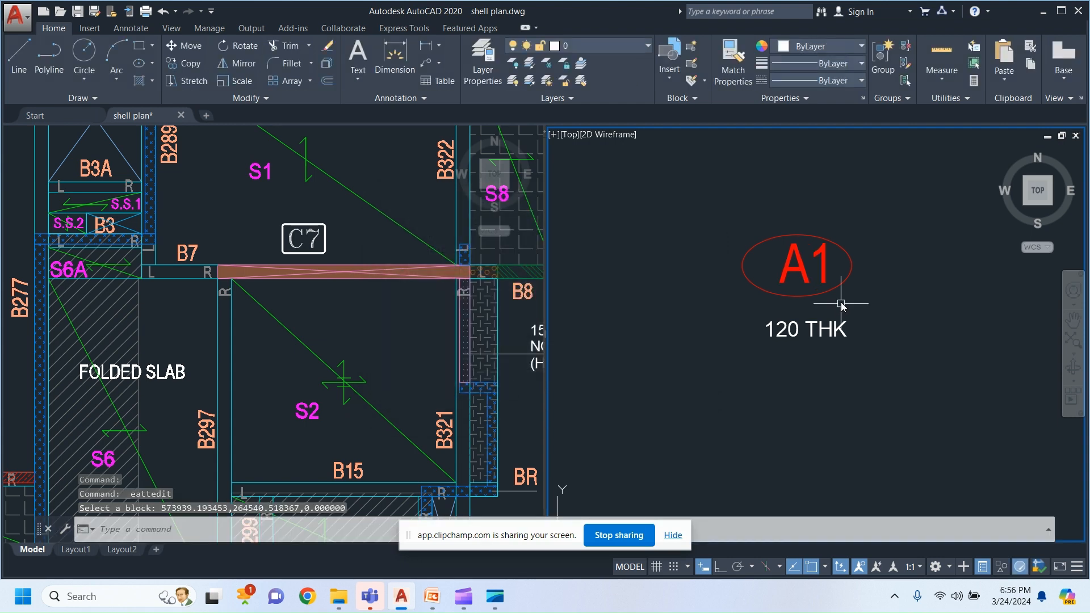
Step: Delete the old area mark and slab thickness block in the lower slab bay of the copied outline
scroll(766, 267, "down", 4)
middle_click_drag(840, 410, 839, 318)
left_click(823, 445)
left_click(774, 370)
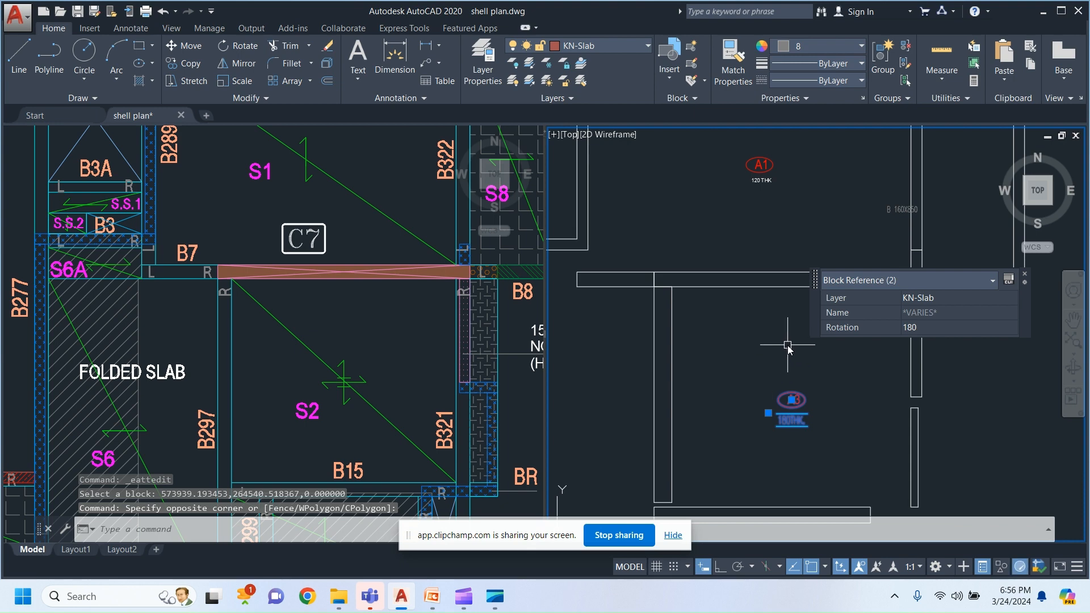
key("Delete")
Step: Copy the A1 mark together with its "120 THK" text into the lower slab bay
scroll(757, 216, "up", 4)
left_click(861, 202)
left_click(688, 297)
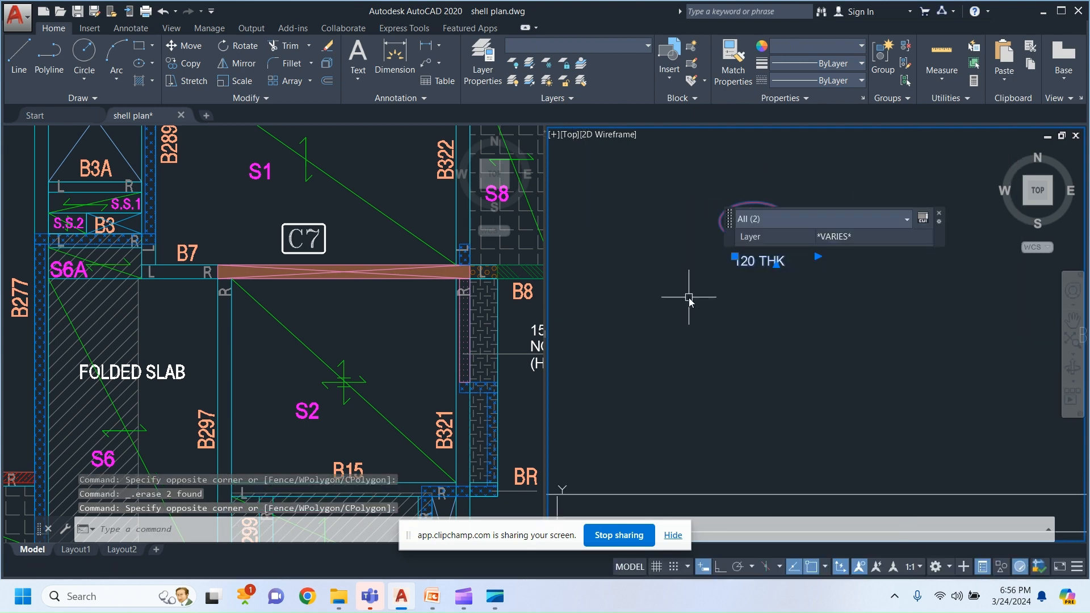
left_click(742, 353)
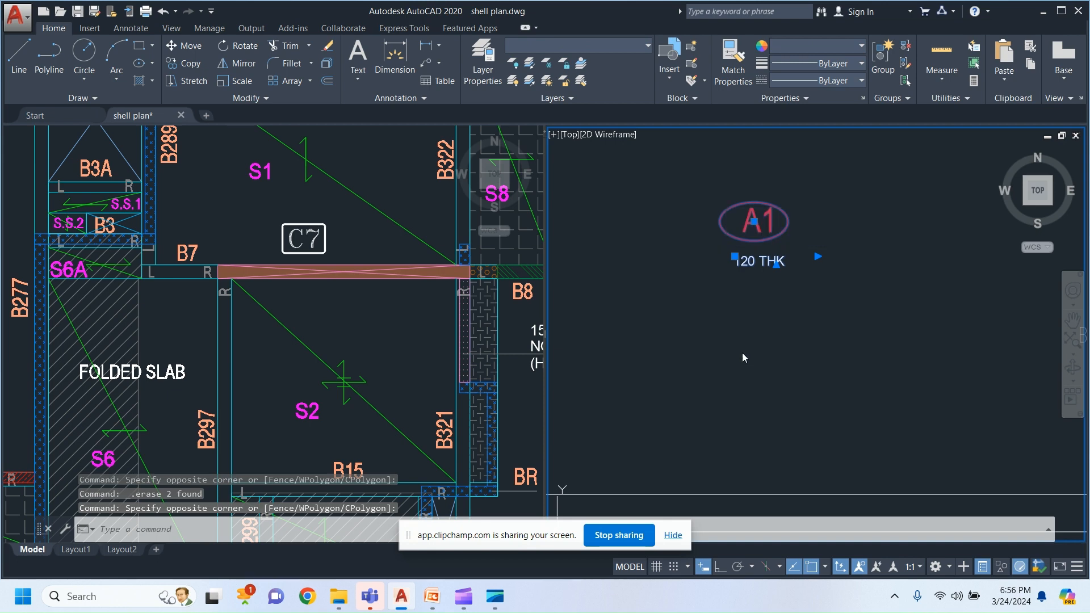
left_click(779, 273)
scroll(779, 273, "down", 3)
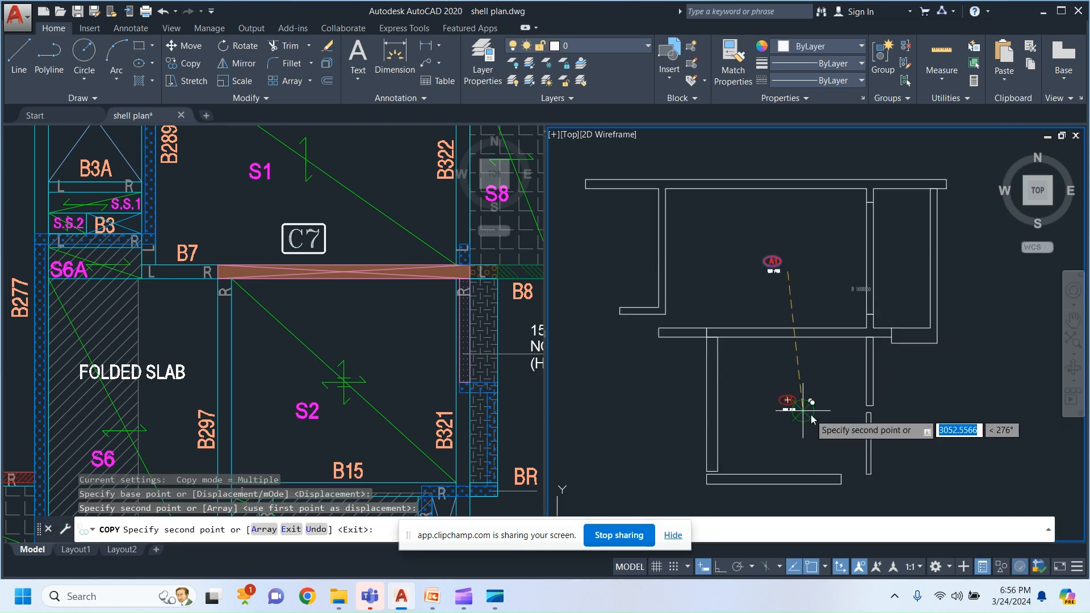
left_click(803, 406)
key("Escape")
Step: Change the area code attribute of the copied mark in the lower slab bay to A2
scroll(803, 404, "up", 8)
middle_click_drag(734, 443, 751, 335)
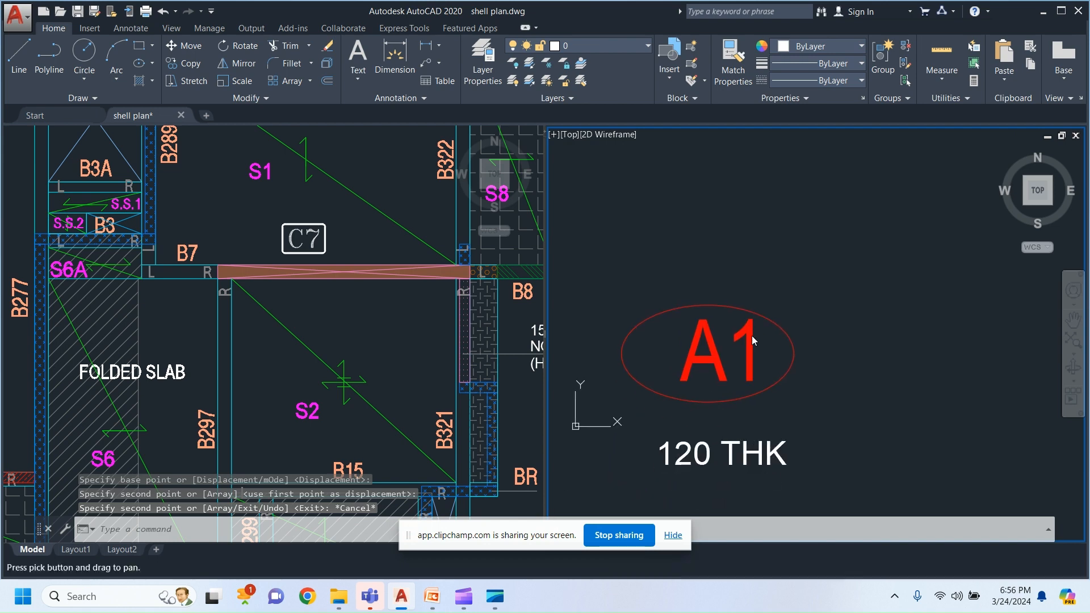
double_click(740, 348)
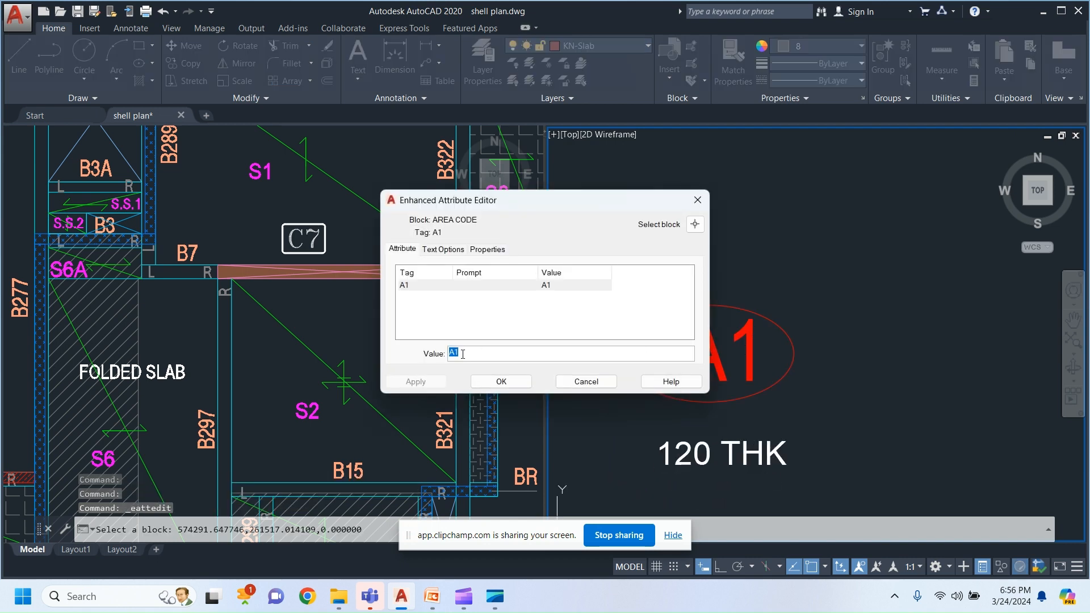
key("BackSpace")
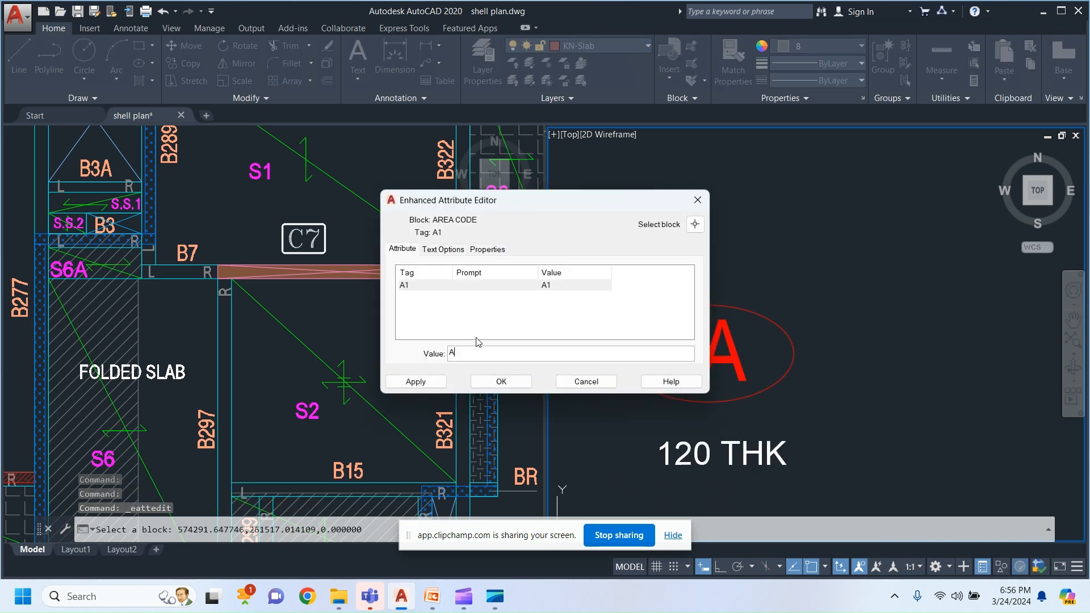
left_click(502, 381)
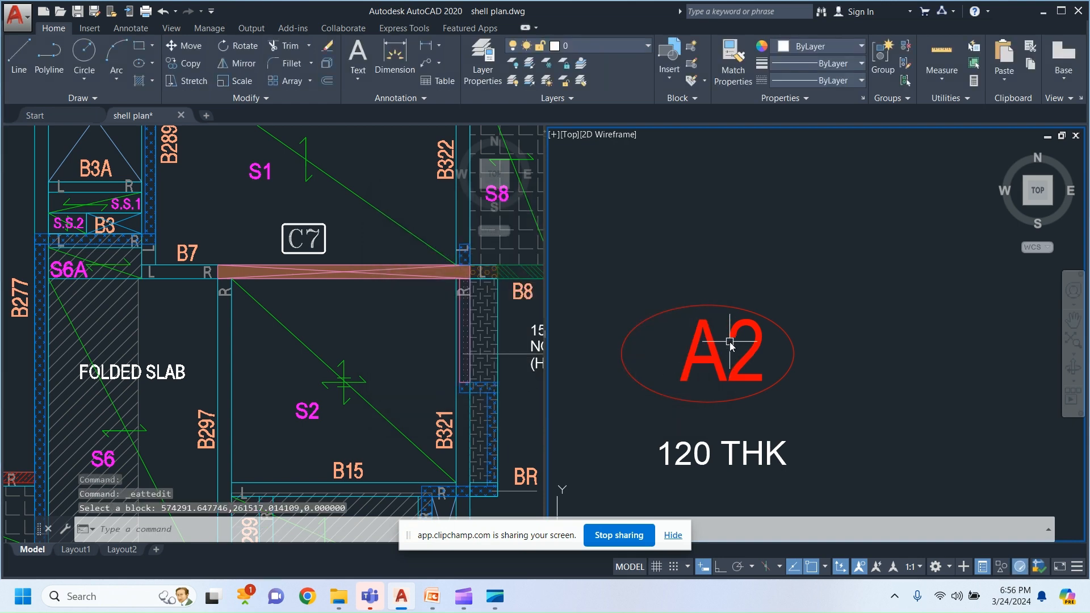
Step: Fill the upper wall, the middle wall between the A1 and A2 bays and the bottom wall with a SOLID hatch
scroll(746, 341, "down", 5)
scroll(745, 336, "up", 5)
scroll(751, 377, "down", 5)
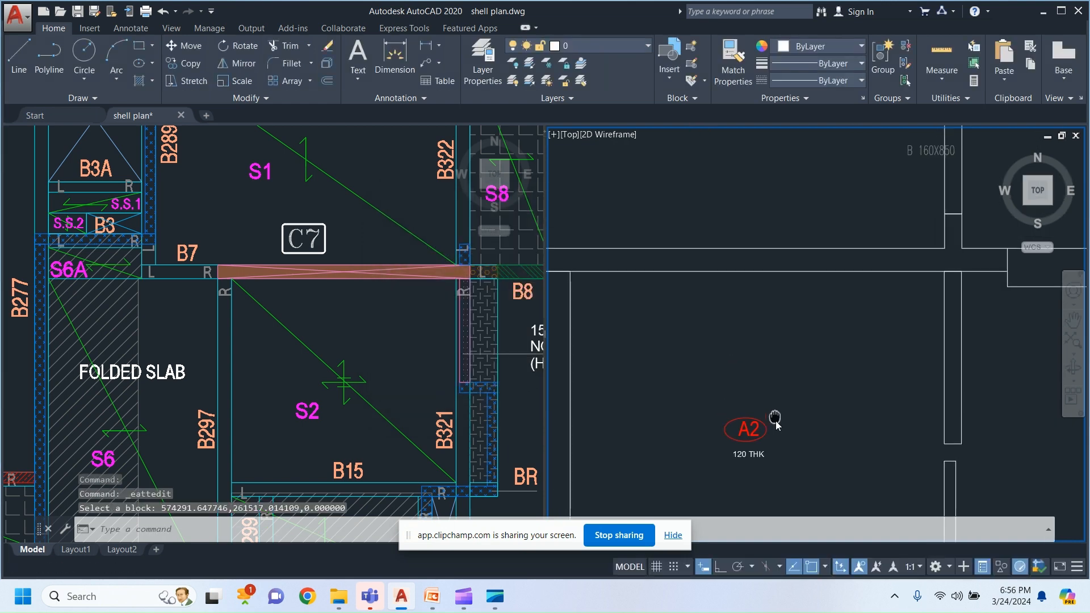
scroll(740, 221, "up", 2)
scroll(755, 347, "down", 4)
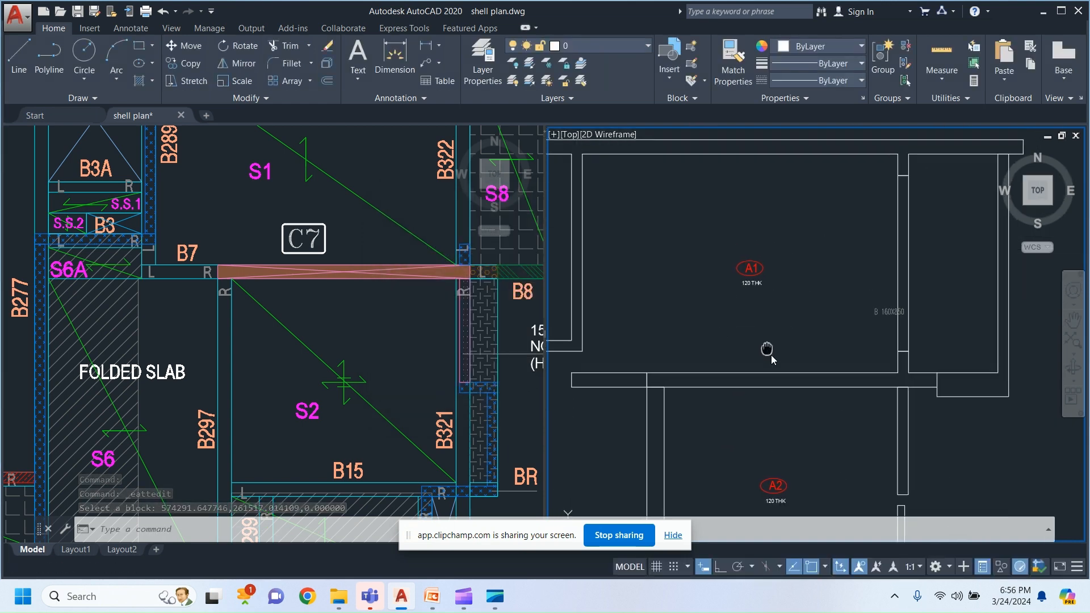
scroll(844, 260, "up", 1)
scroll(845, 260, "down", 1)
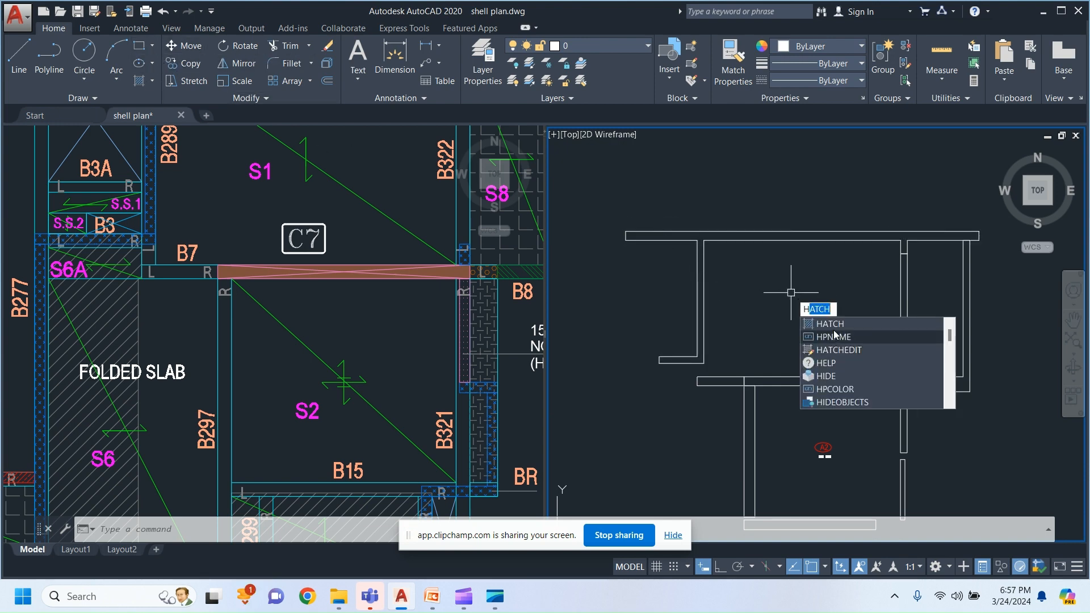
key("Escape")
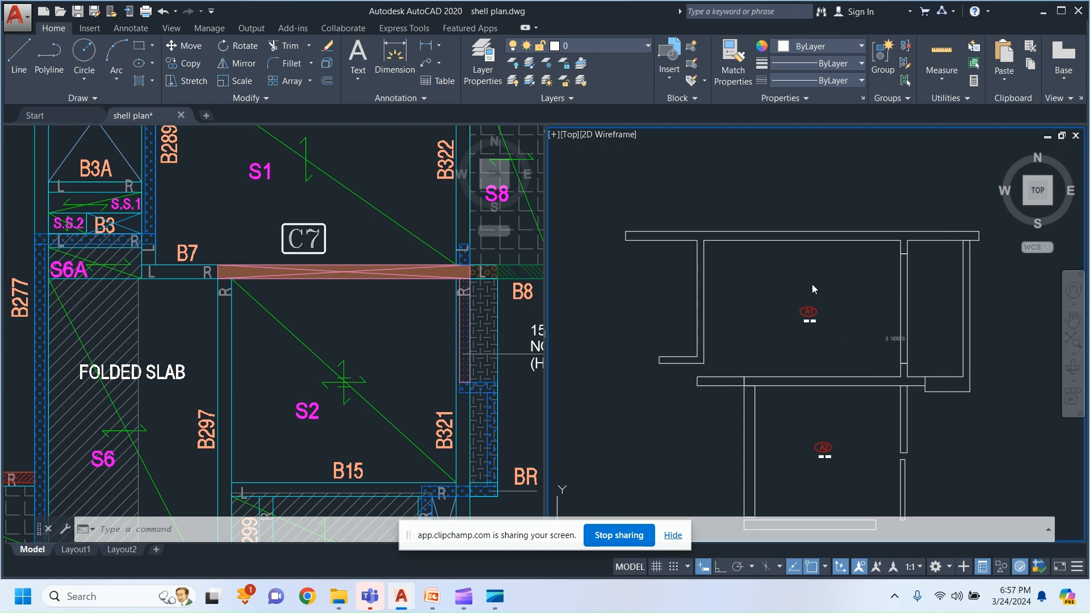
type("h")
key("Return")
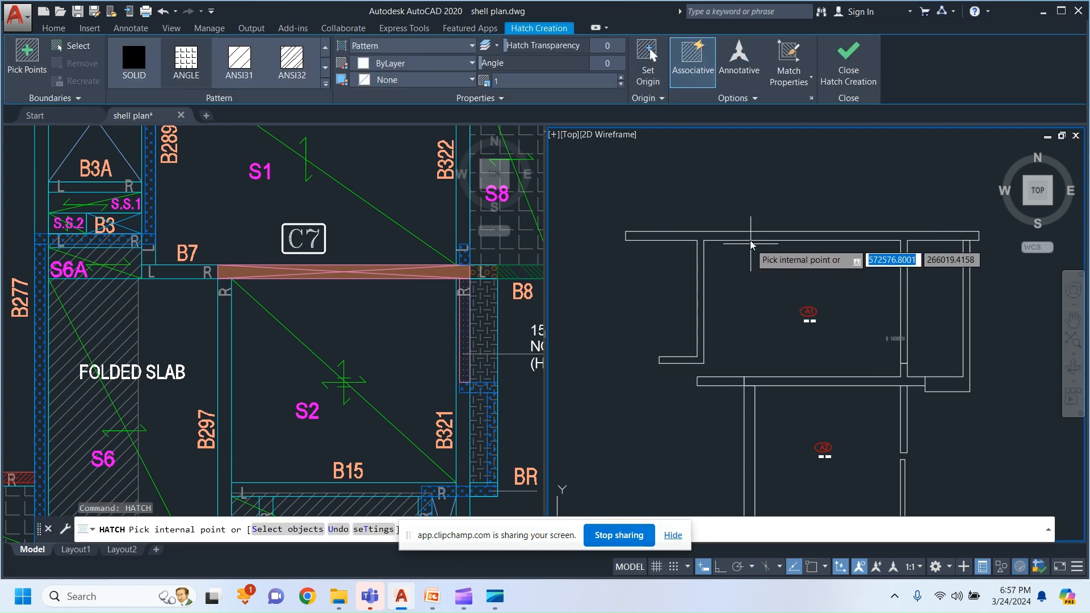
left_click(753, 236)
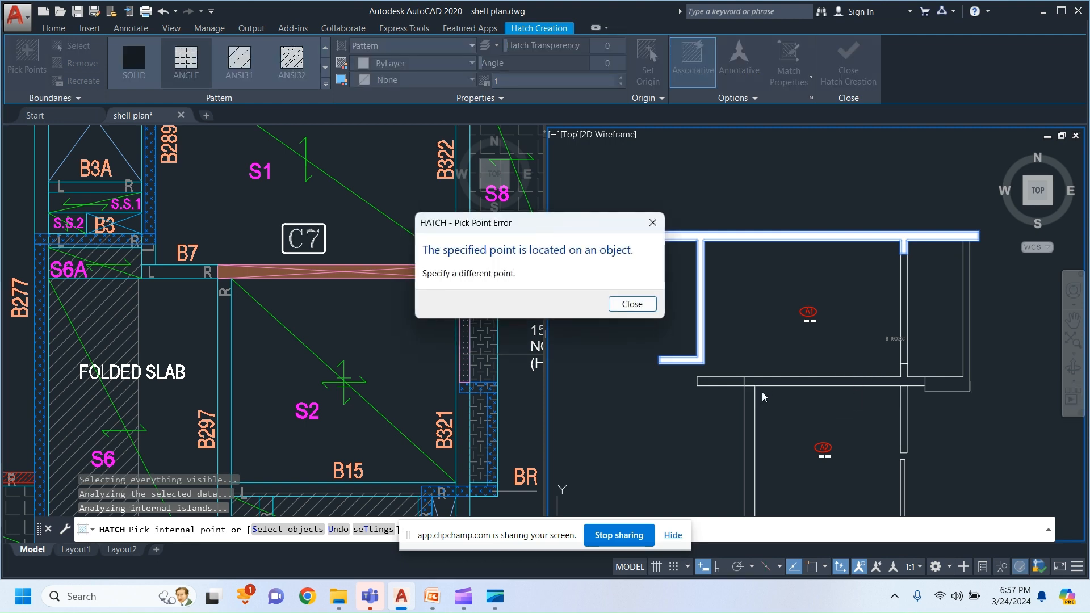
key("Return")
middle_click_drag(792, 420, 772, 348)
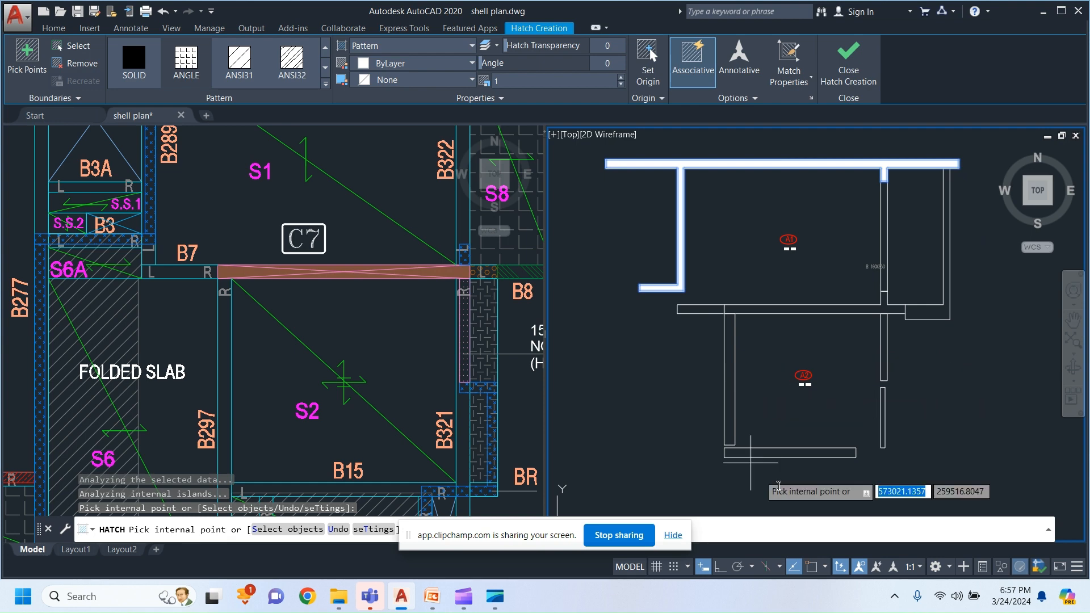
left_click(786, 453)
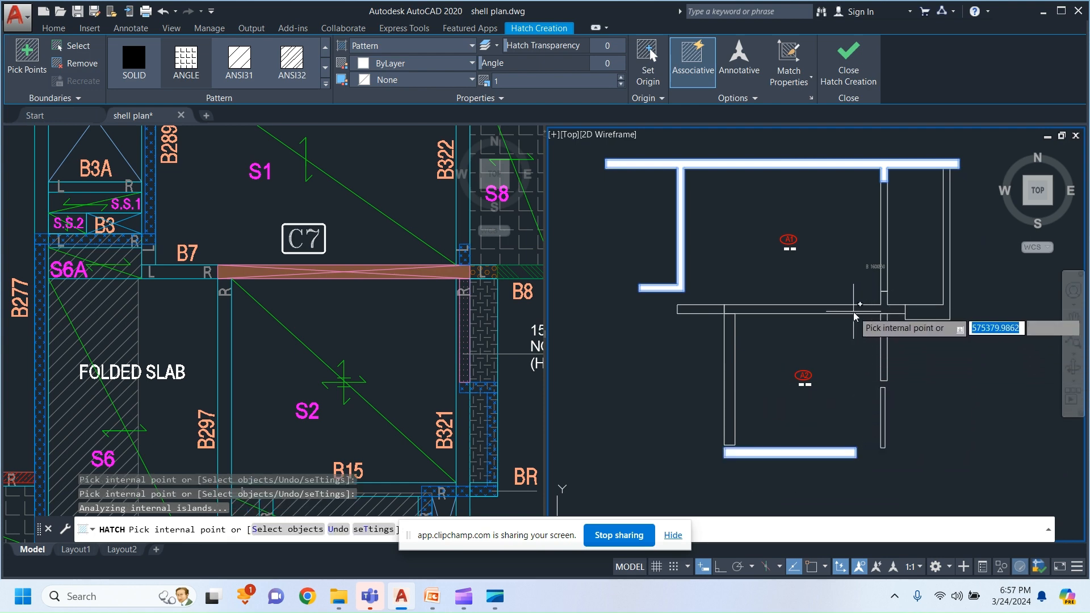
key("Escape")
Step: Inspect the hatched walls, the A1 and A2 slab labels and the B 160X850 beam label in the copied outline
middle_click_drag(773, 343, 775, 380)
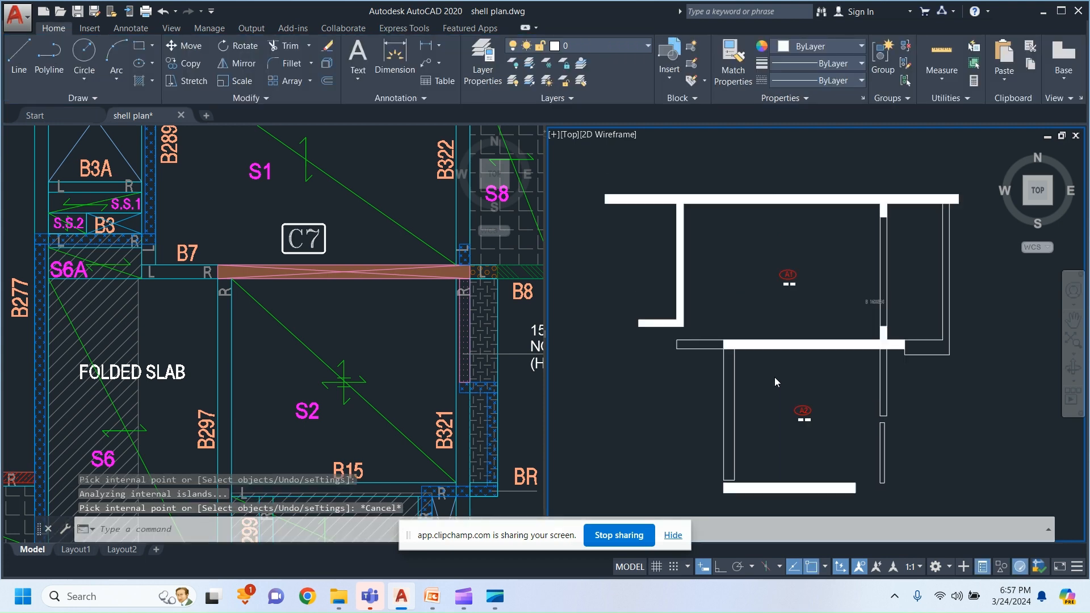
scroll(700, 340, "up", 5)
scroll(858, 353, "down", 6)
middle_click_drag(859, 353, 764, 340)
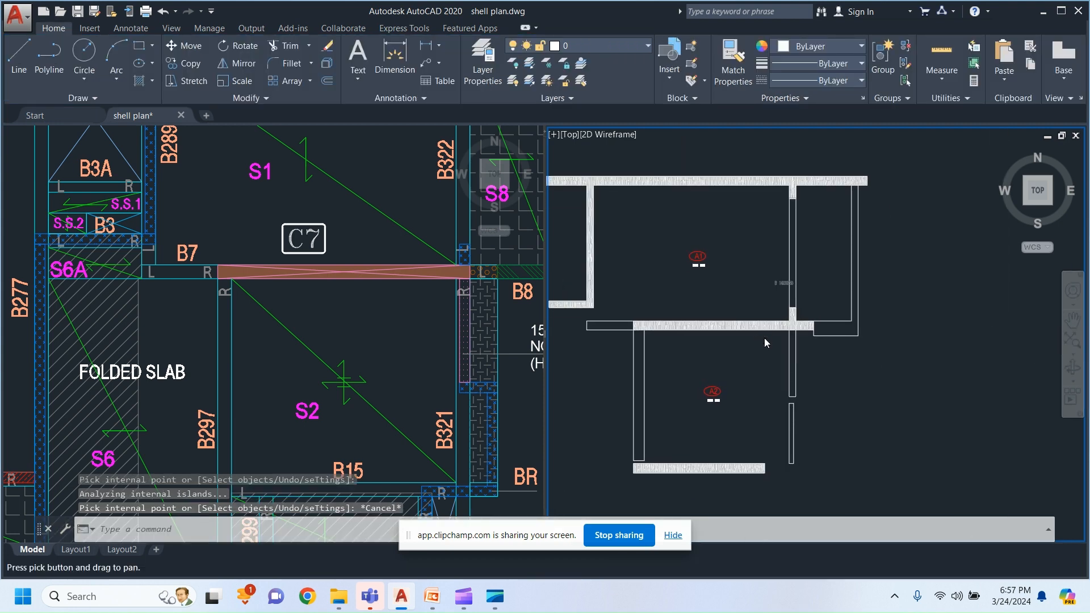
scroll(877, 288, "down", 2)
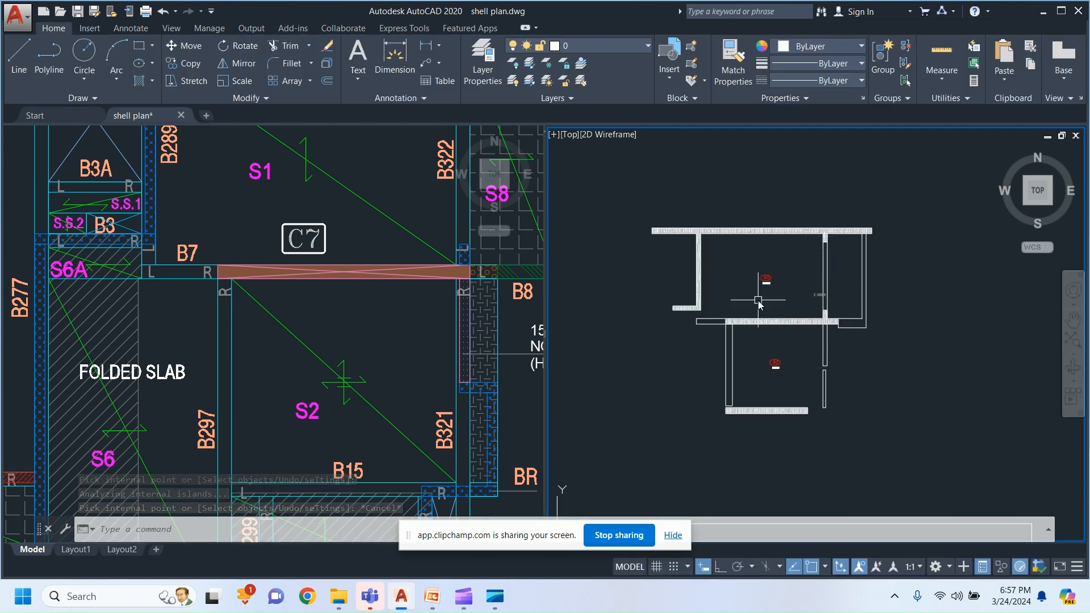
scroll(777, 338, "up", 2)
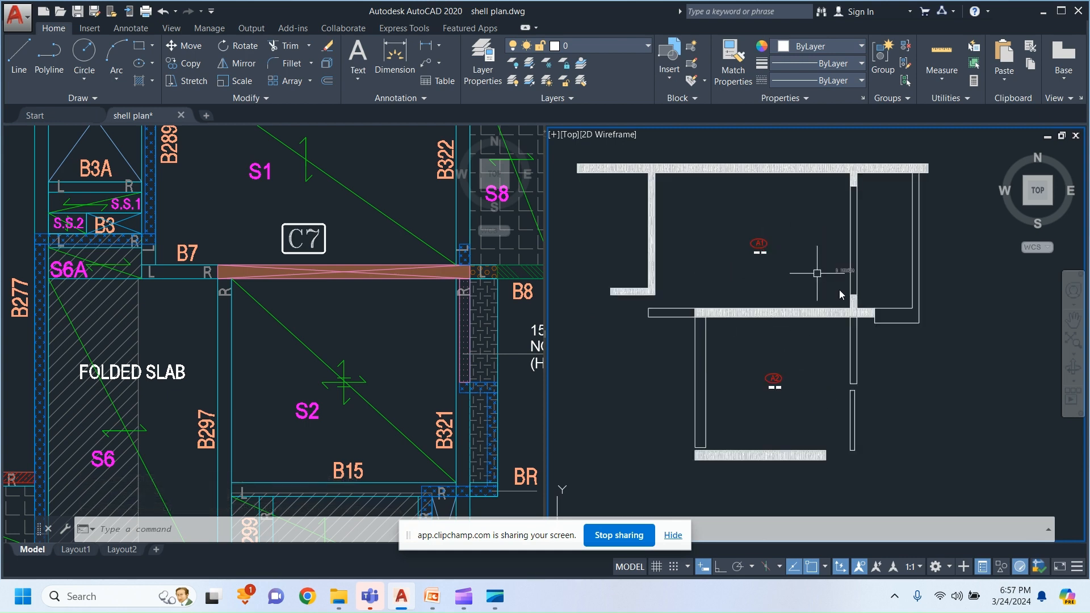
middle_click_drag(799, 345, 783, 373)
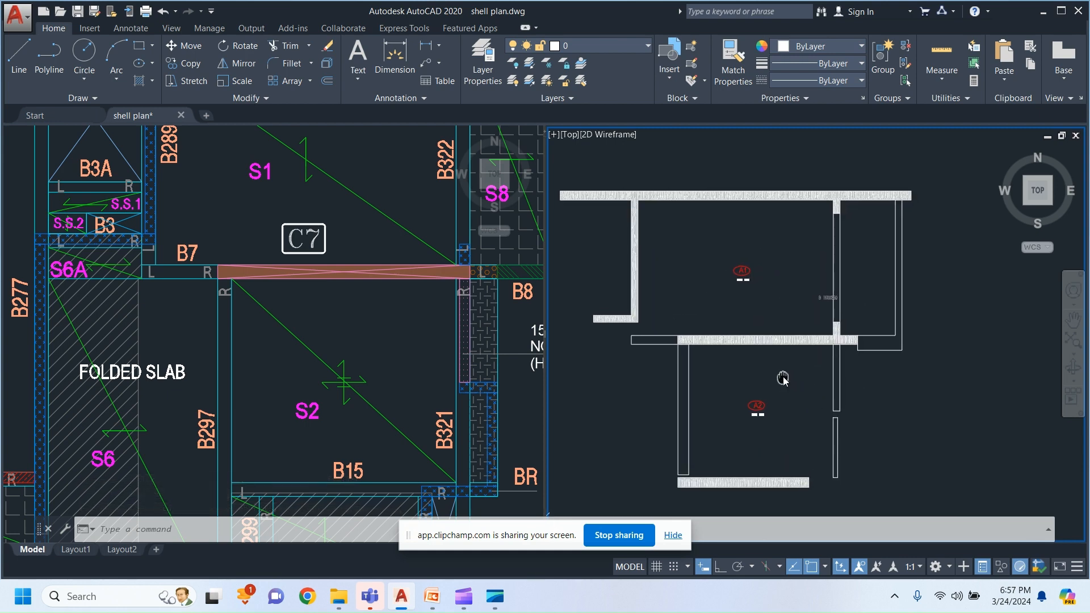
scroll(844, 314, "up", 4)
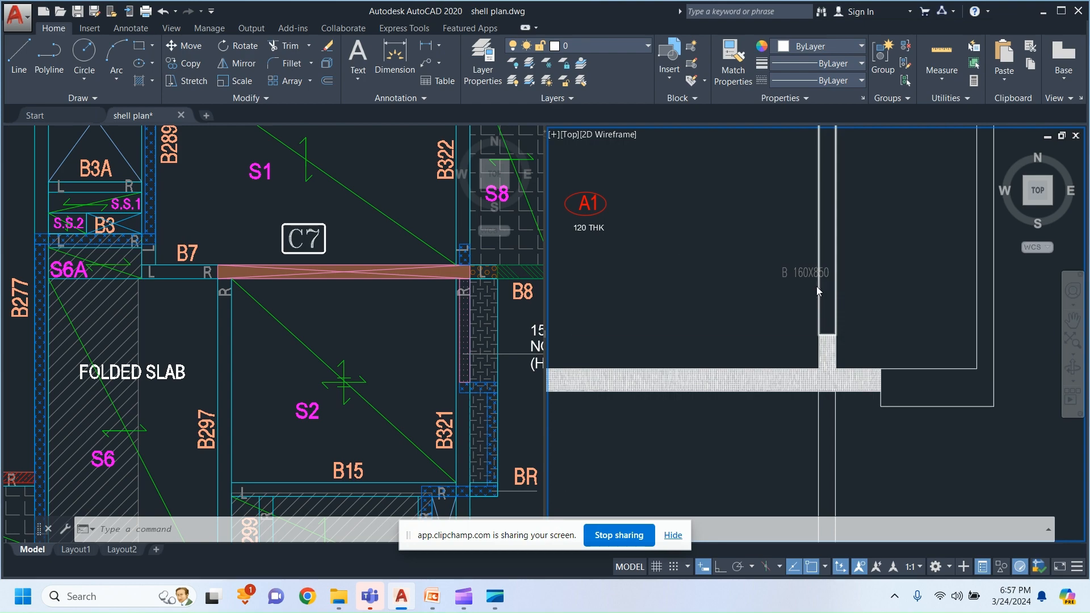
scroll(817, 286, "down", 2)
Step: Identify the beams on both sides of slab S8 in the structural plan and look up the size of B322 in the beam schedule
left_click(270, 346)
scroll(272, 372, "down", 6)
scroll(303, 324, "up", 6)
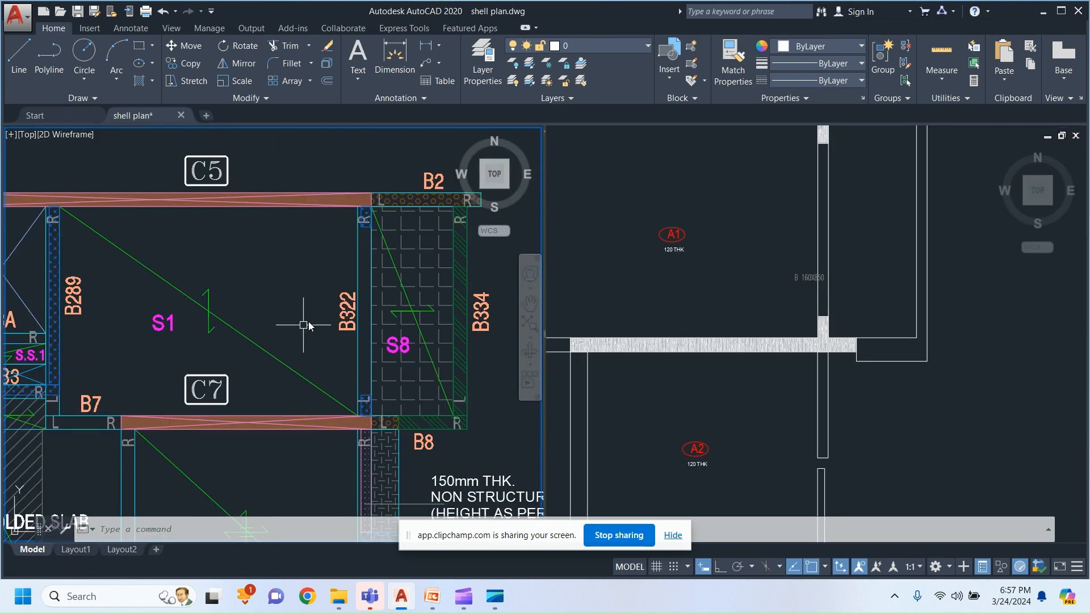
scroll(323, 316, "up", 2)
middle_click_drag(363, 319, 174, 363)
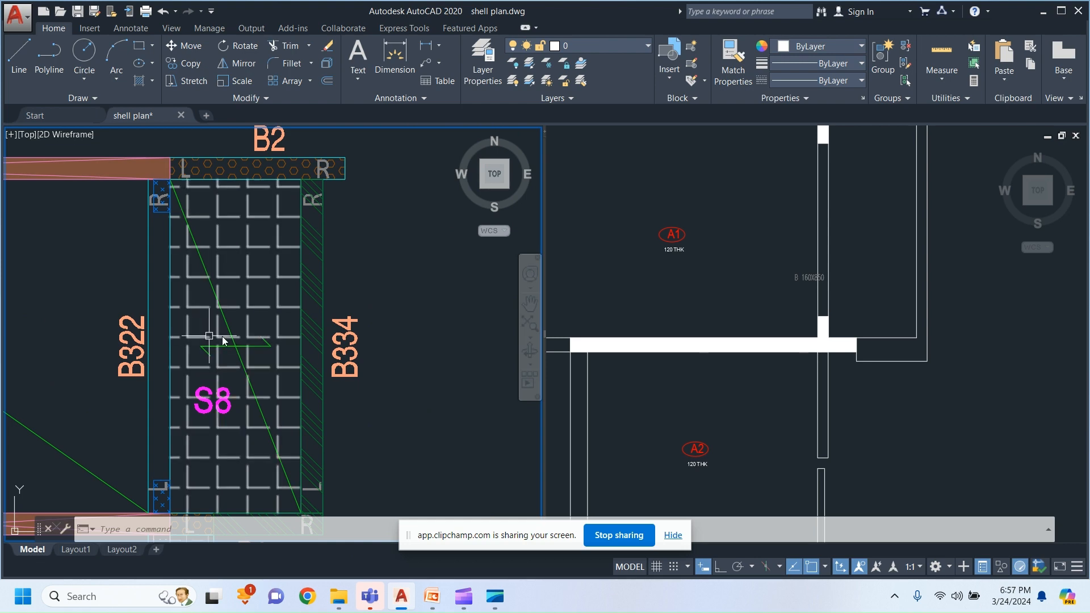
left_click(615, 364)
scroll(740, 365, "down", 8)
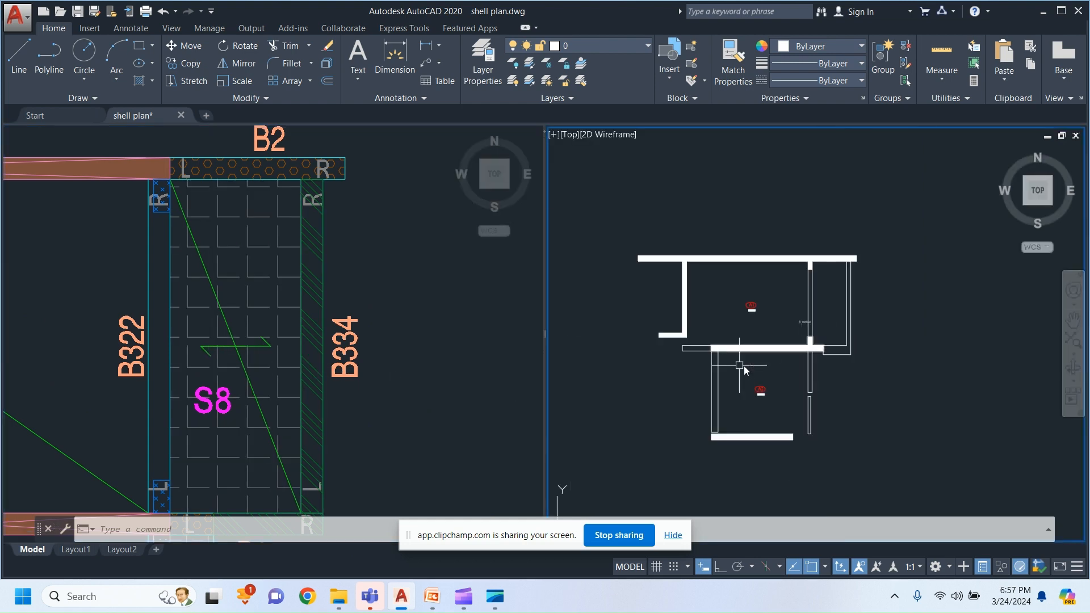
scroll(983, 333, "down", 3)
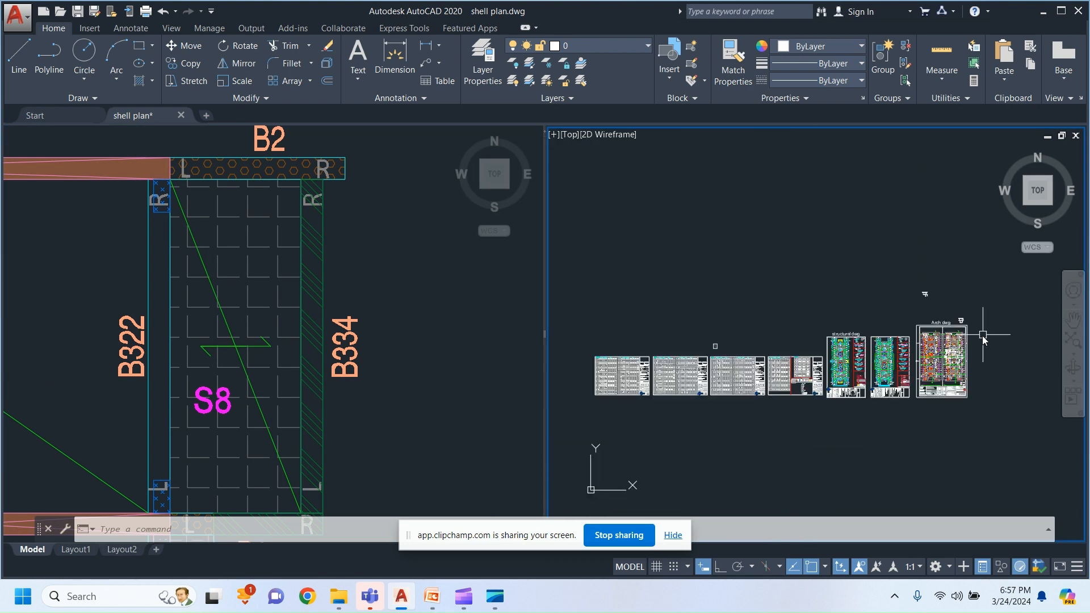
scroll(841, 396, "up", 6)
scroll(841, 396, "up", 6)
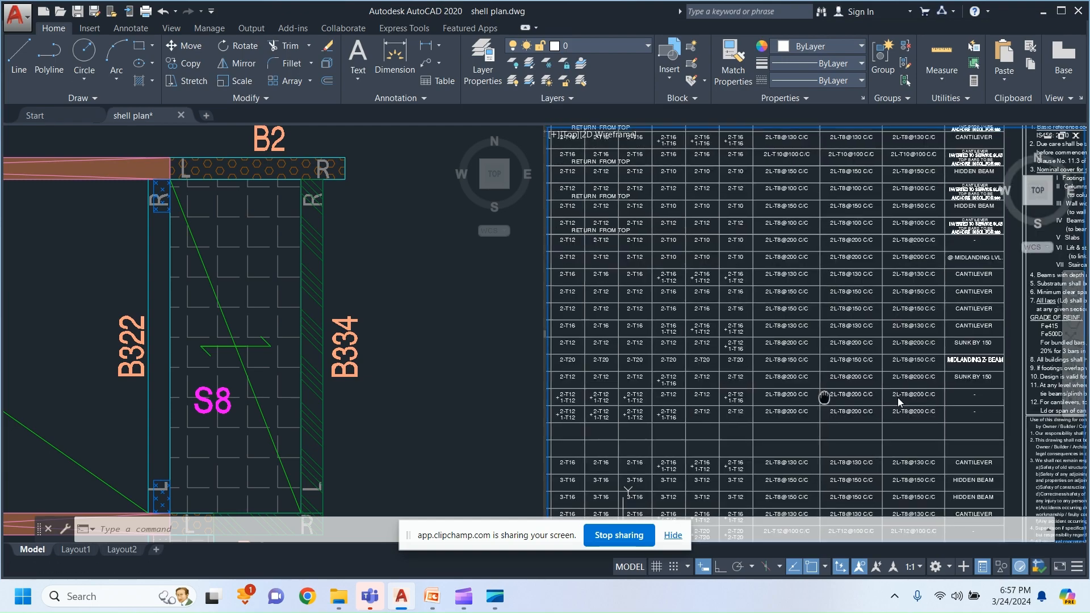
scroll(747, 396, "down", 6)
scroll(997, 409, "up", 2)
scroll(761, 503, "up", 5)
scroll(767, 316, "down", 6)
scroll(733, 390, "up", 6)
scroll(734, 391, "down", 6)
scroll(693, 365, "up", 7)
middle_click_drag(671, 420, 718, 225)
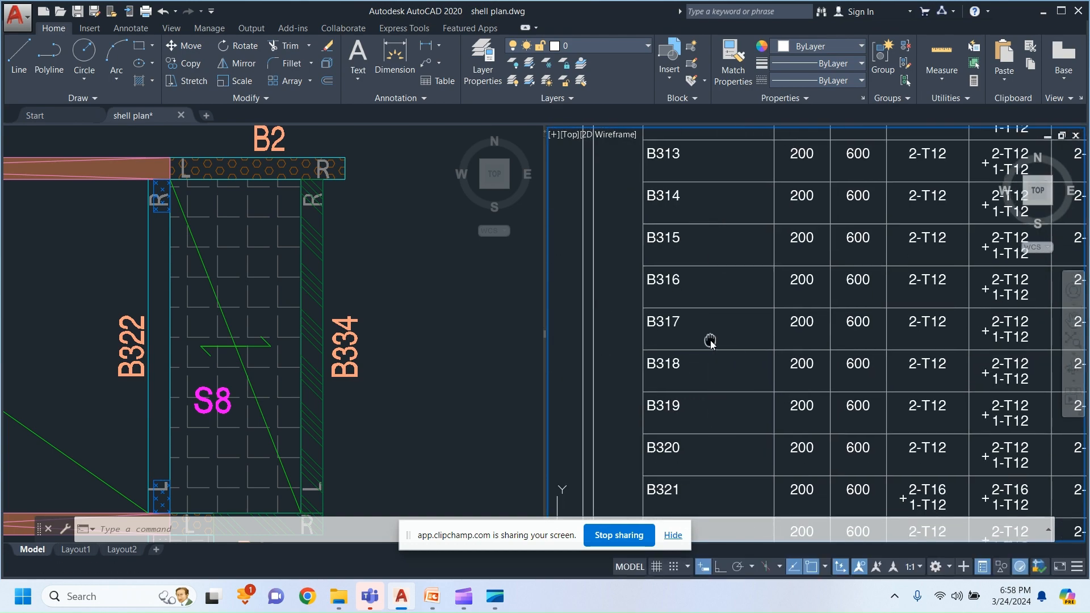
middle_click_drag(710, 341, 690, 208)
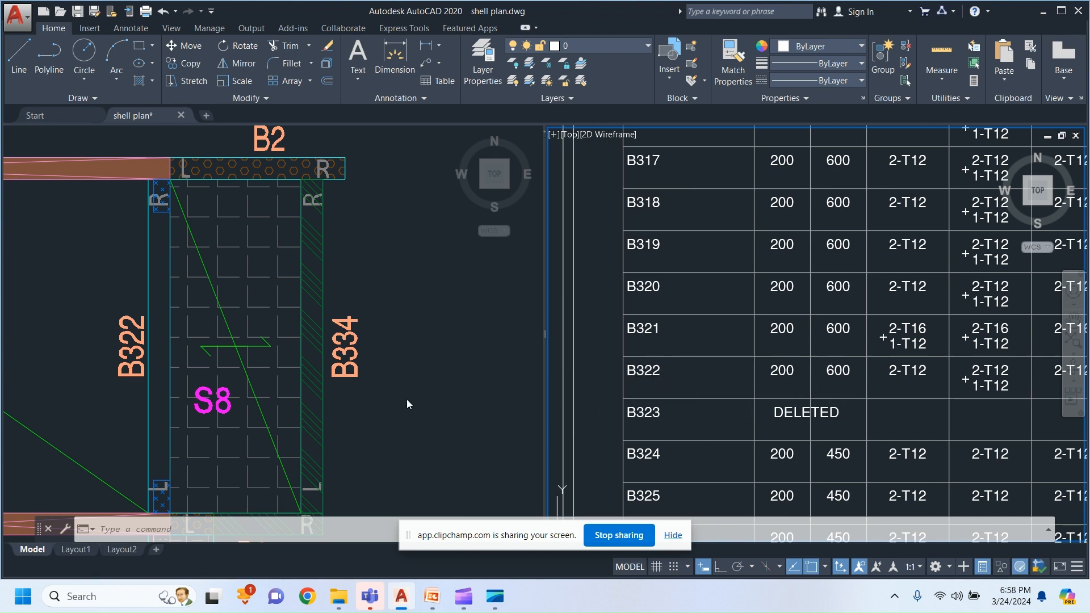
Step: Look up the width and depth of beam B334 in the beam schedule
left_click(474, 405)
left_click(852, 396)
scroll(760, 375, "down", 6)
scroll(762, 356, "up", 7)
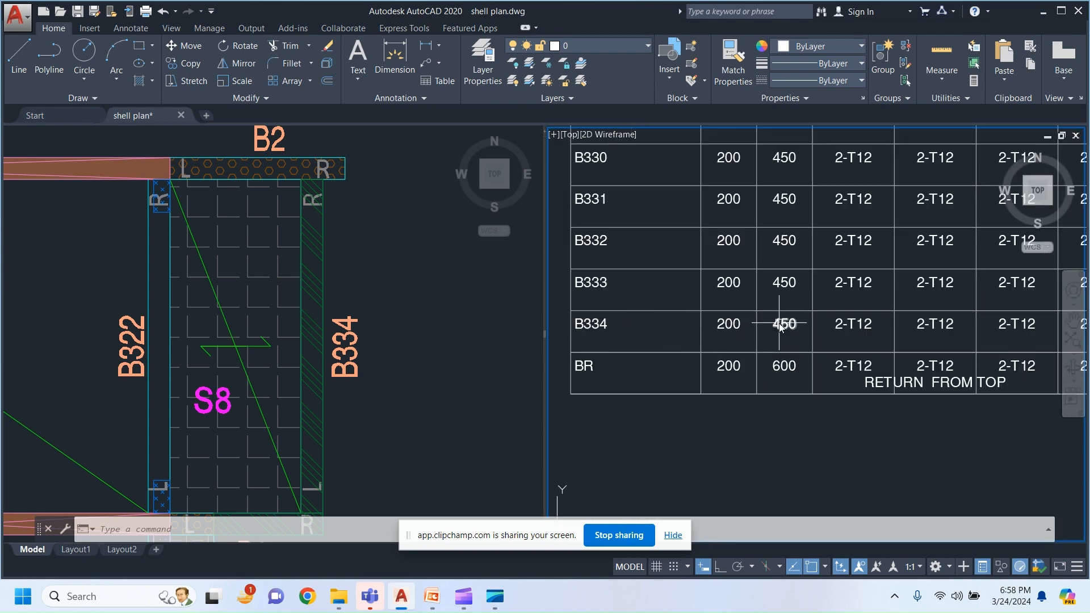
scroll(786, 331, "up", 2)
Step: Set the rotation of the "B 160X850" beam label in the copied outline to 90
scroll(778, 334, "down", 6)
scroll(771, 337, "down", 4)
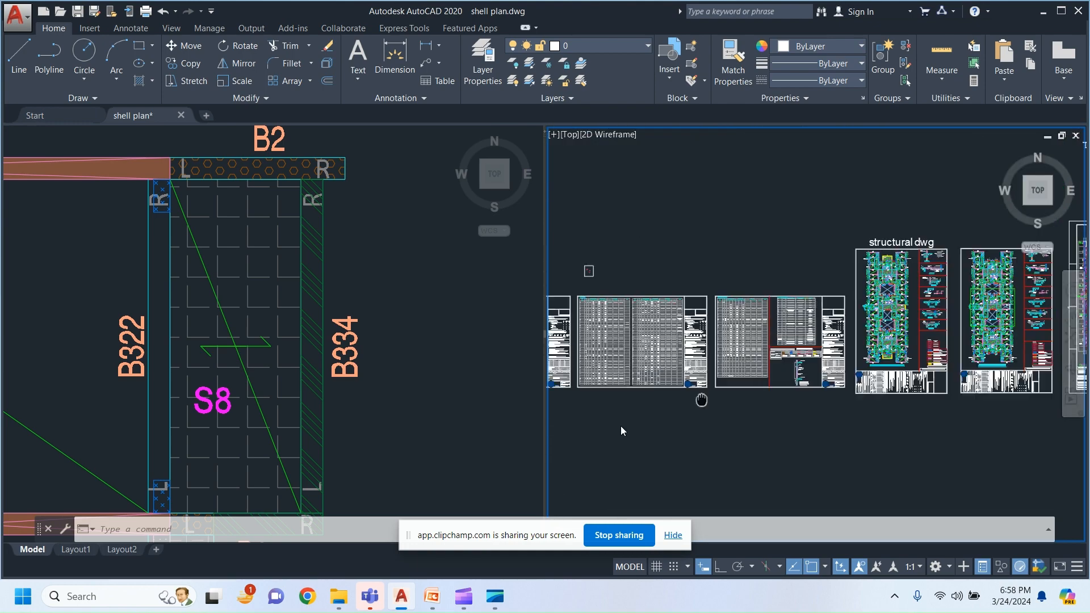
scroll(665, 350, "up", 10)
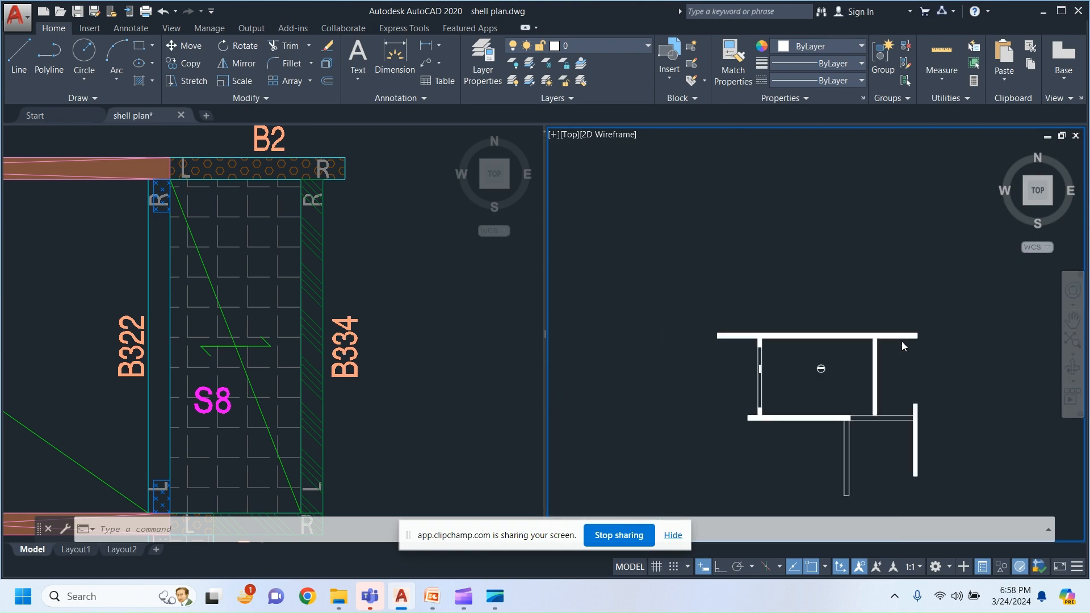
scroll(782, 351, "down", 2)
middle_click_drag(844, 445, 747, 274)
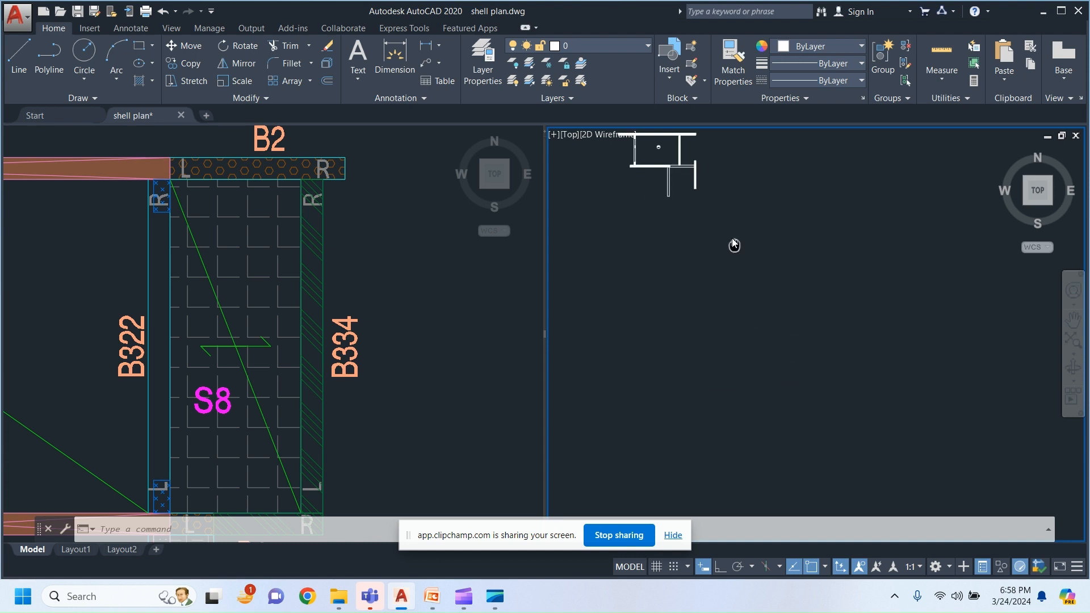
scroll(737, 253, "down", 2)
scroll(919, 368, "up", 6)
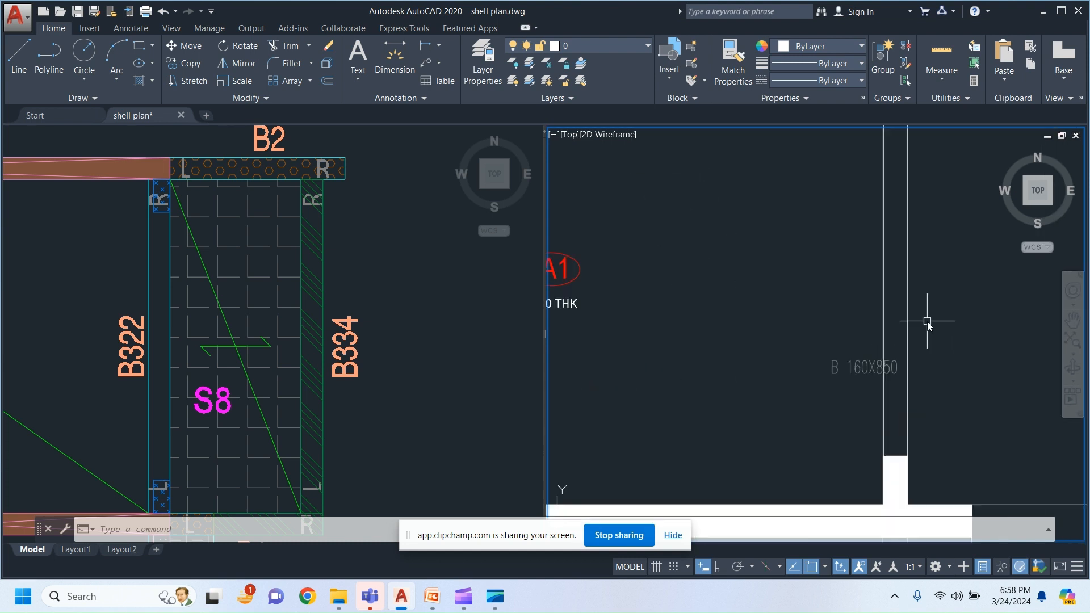
left_click(992, 381)
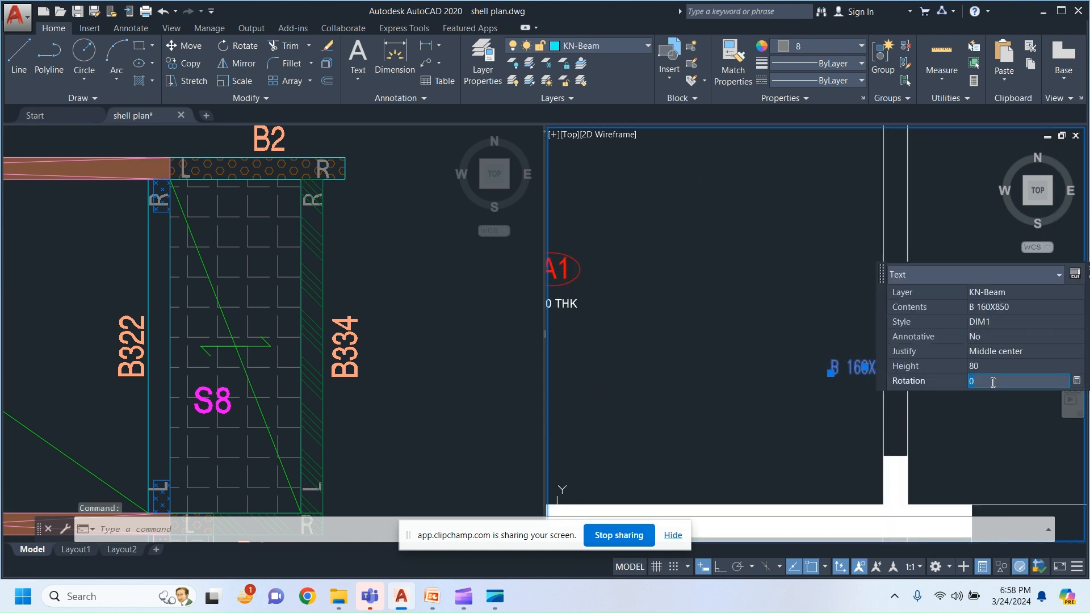
type("90")
key("Return")
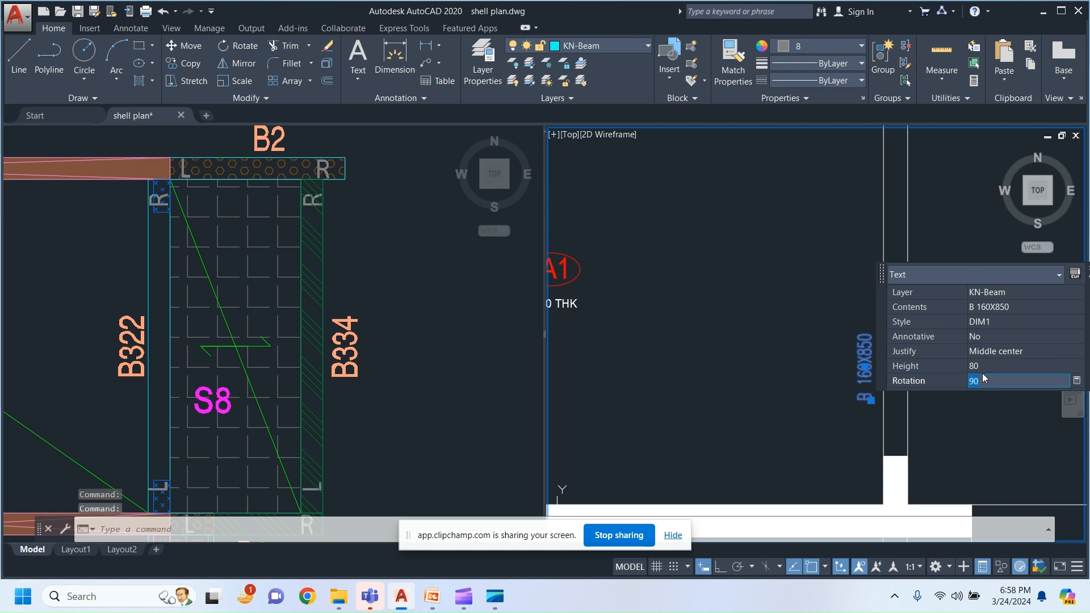
Step: Change the contents of the rotated beam label to "B 200 x 600"
scroll(863, 371, "up", 2)
middle_click_drag(864, 372, 620, 384)
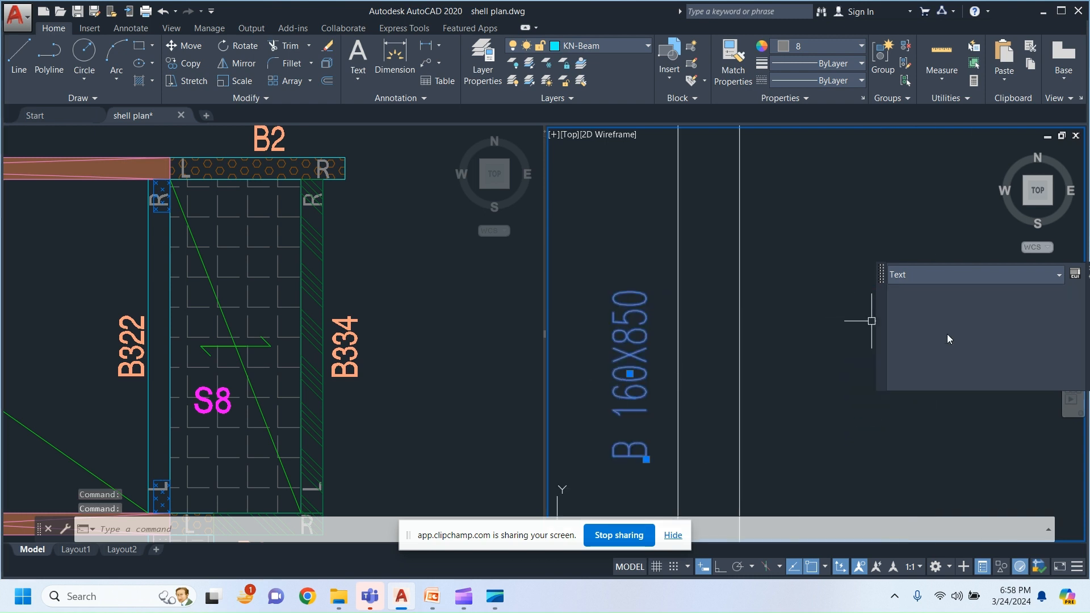
left_click(1007, 306)
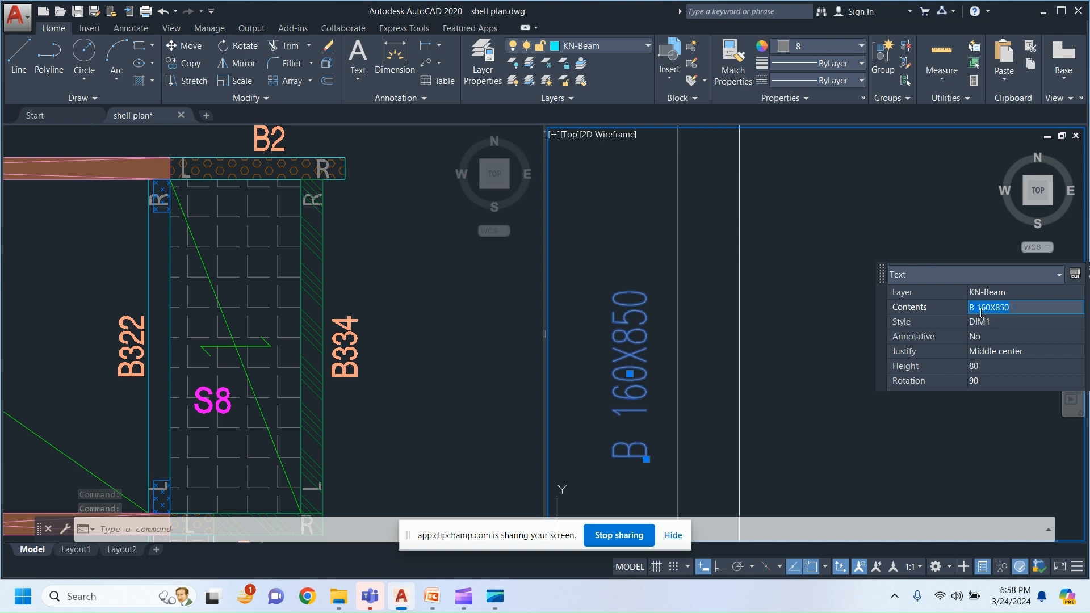
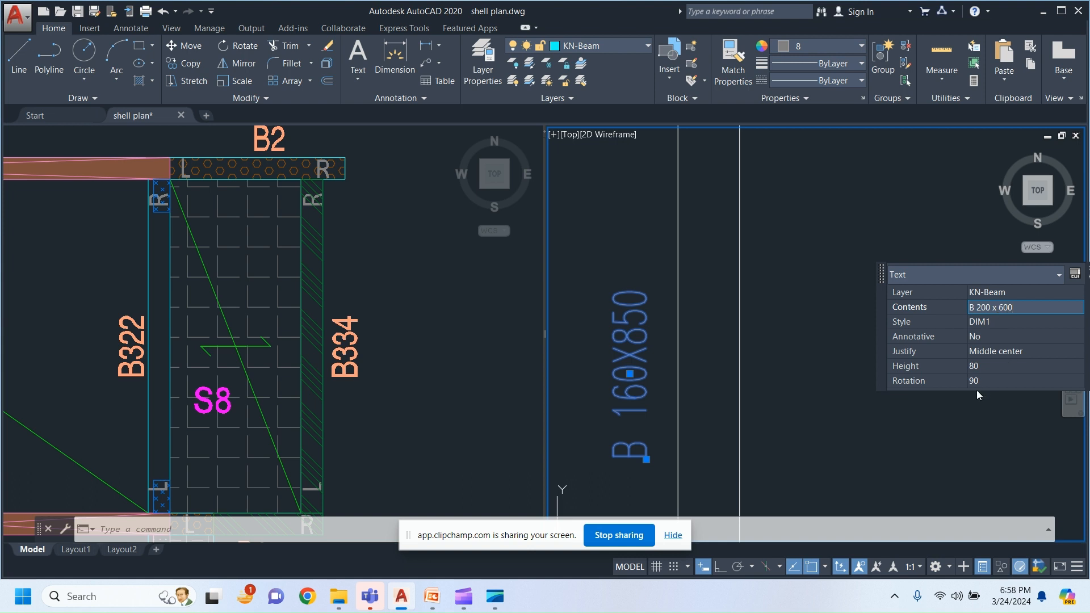
key("Return")
Step: Move the "B 200 x 600" label between the two lines of the beam on the right side of the A1 bay
scroll(917, 423, "down", 5)
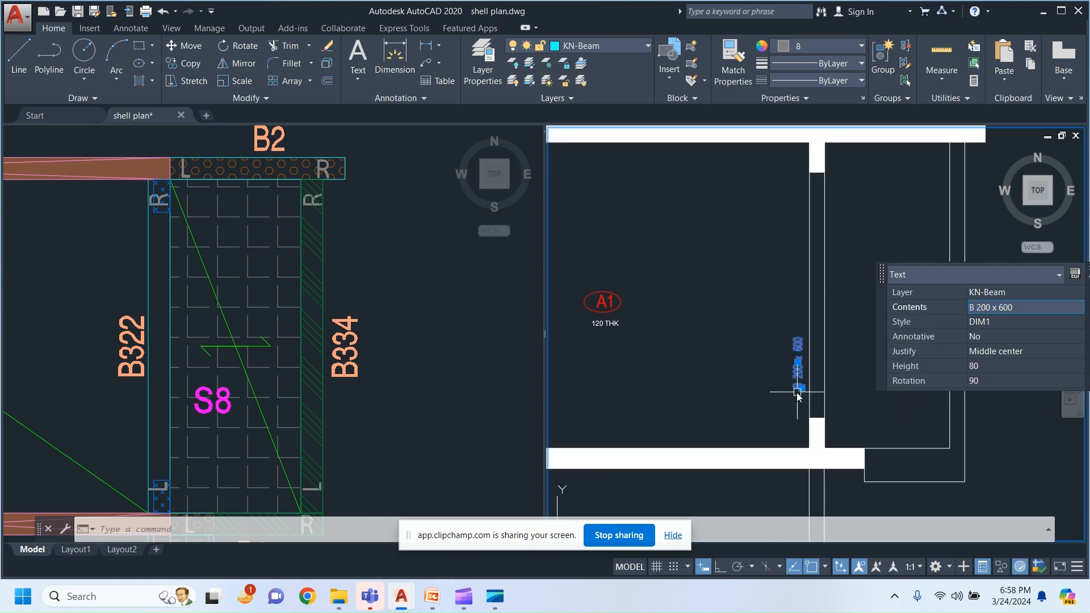
scroll(810, 401, "up", 2)
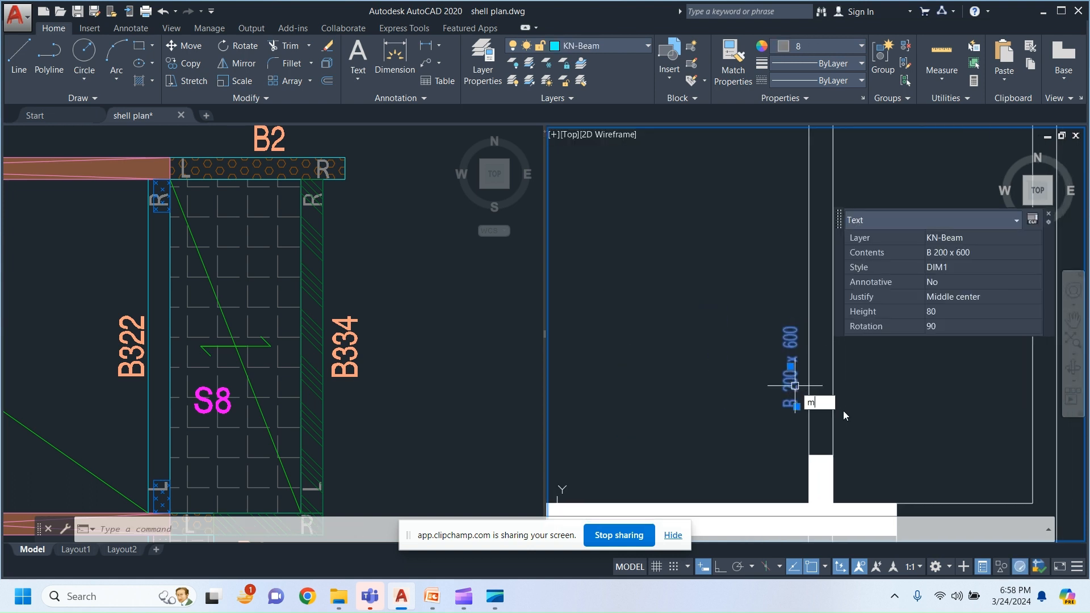
key("Return")
left_click(905, 398)
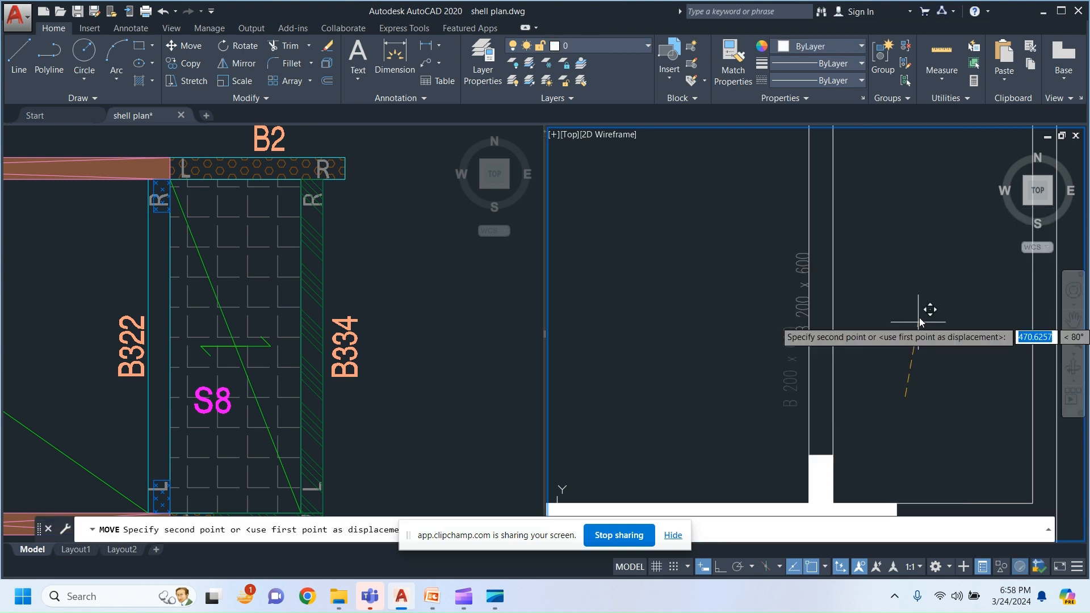
left_click(937, 274)
Step: Copy the "B 200 x 600" label into the outer vertical beam to the right of the A1 bay
left_click(821, 271)
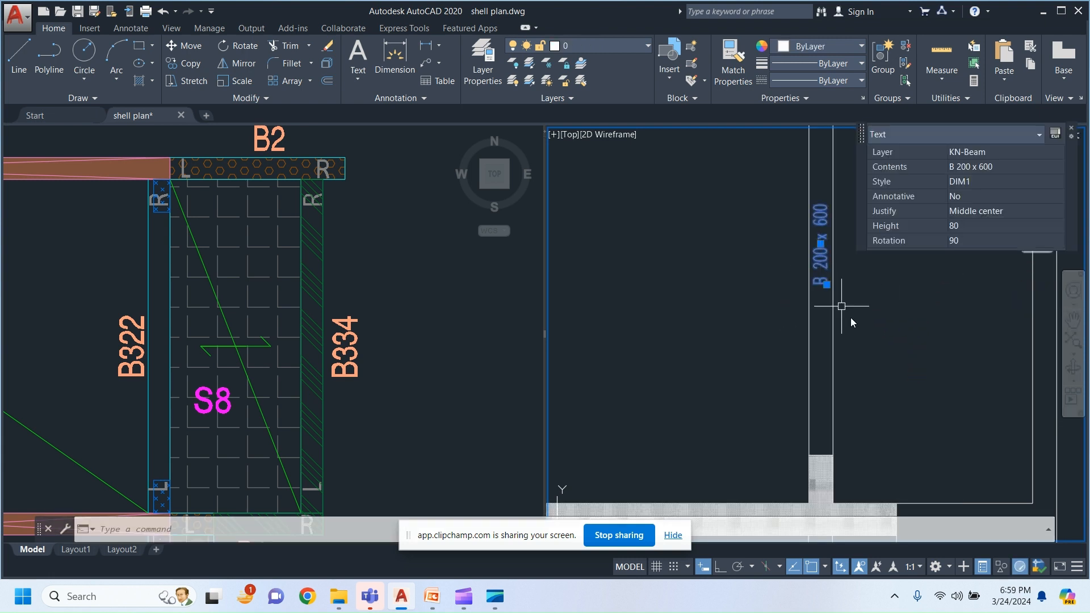
middle_click_drag(851, 320, 816, 349)
type("c")
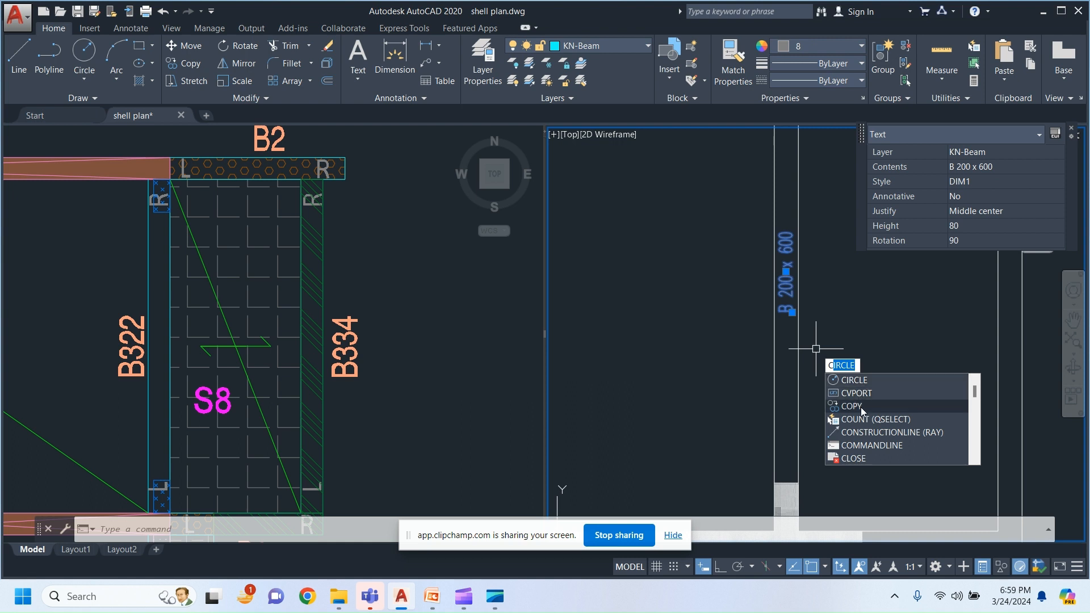
left_click(860, 404)
left_click(832, 349)
middle_click_drag(1038, 357, 865, 356)
scroll(868, 357, "up", 2)
left_click(890, 344)
key("Escape")
Step: Change the copied label in the outer vertical beam to "B 200 x 450"
scroll(785, 227, "up", 2)
left_click(833, 204)
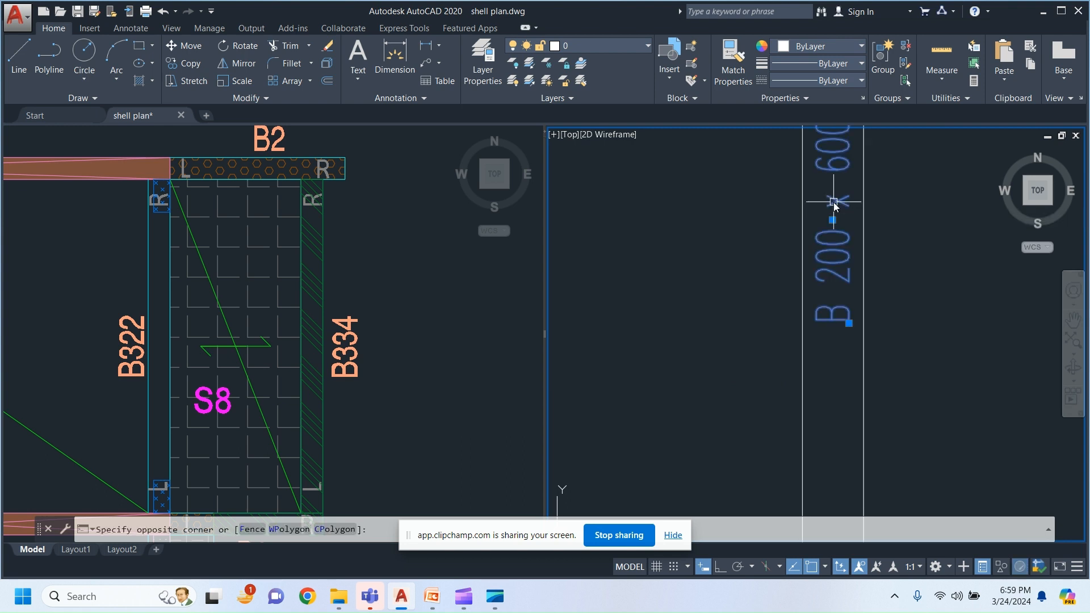
double_click(834, 204)
left_click(888, 255)
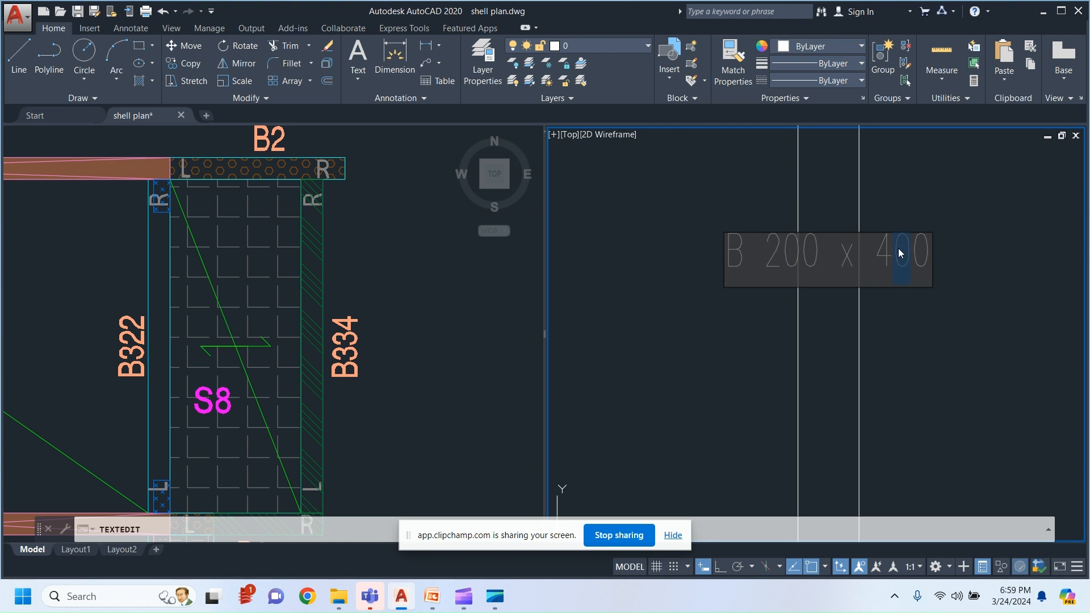
key("Return")
scroll(902, 326, "down", 3)
scroll(772, 379, "down", 1)
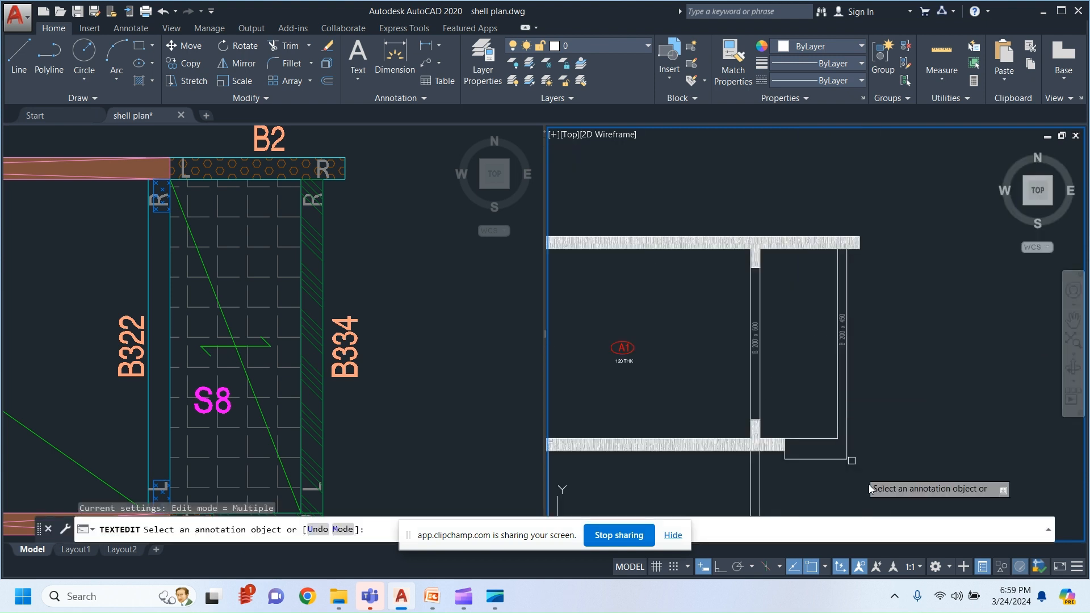
Step: Compare the copied outline with the structural plan to identify the beams around the A2 bay that still need size labels
scroll(870, 336, "down", 2)
middle_click_drag(781, 383, 792, 273)
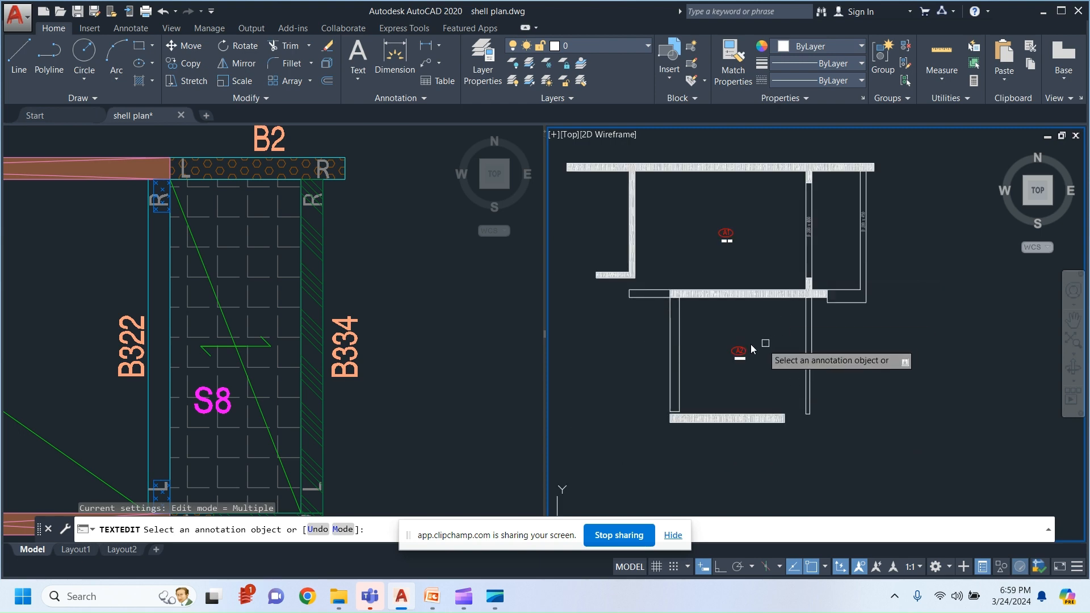
left_click(294, 432)
scroll(318, 339, "down", 4)
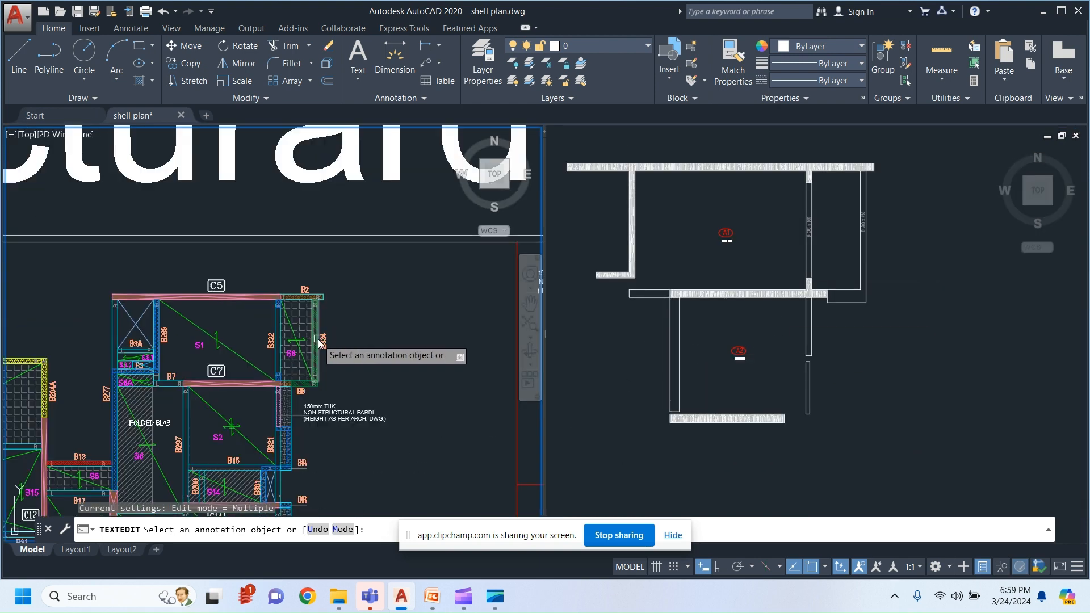
scroll(208, 438, "up", 2)
left_click(828, 249)
scroll(818, 243, "down", 2)
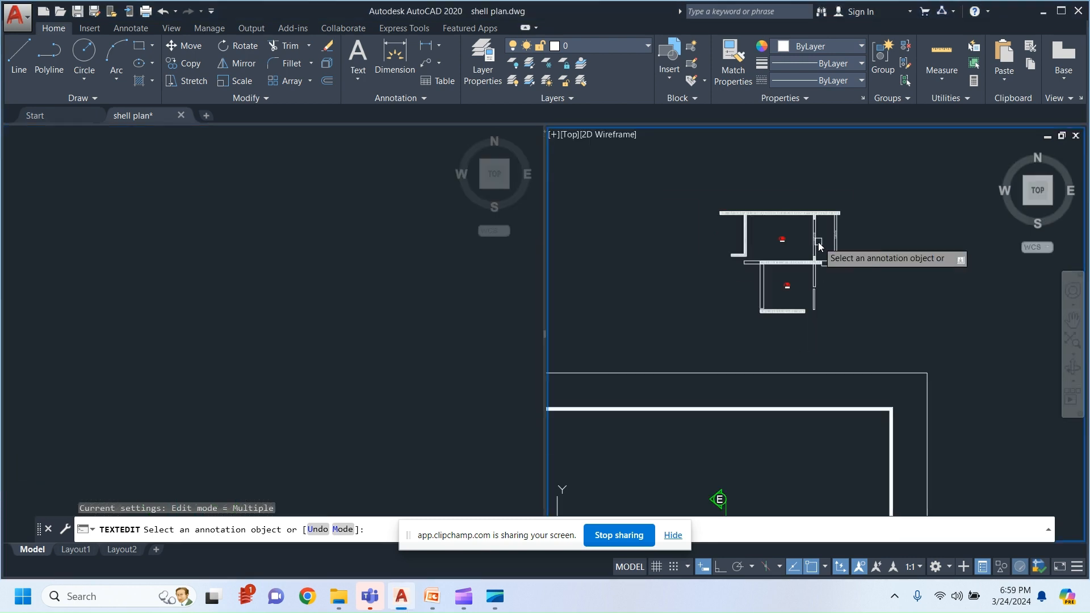
key("Escape")
Step: Copy the "B 200 x 600" label into the vertical beam on the left side of the A2 bay
scroll(800, 205, "up", 5)
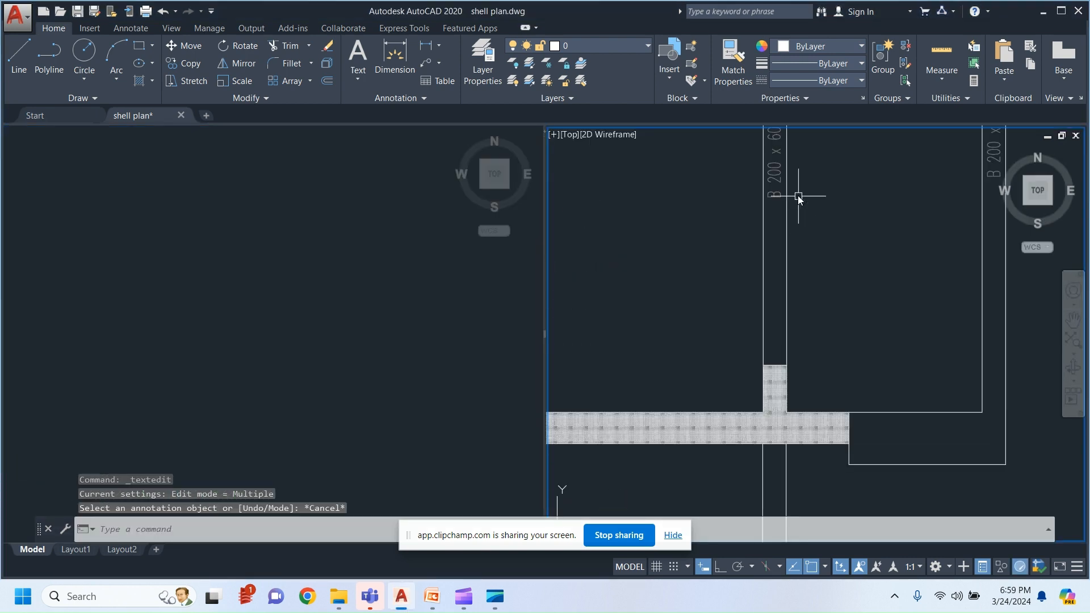
left_click(768, 181)
left_click(761, 203)
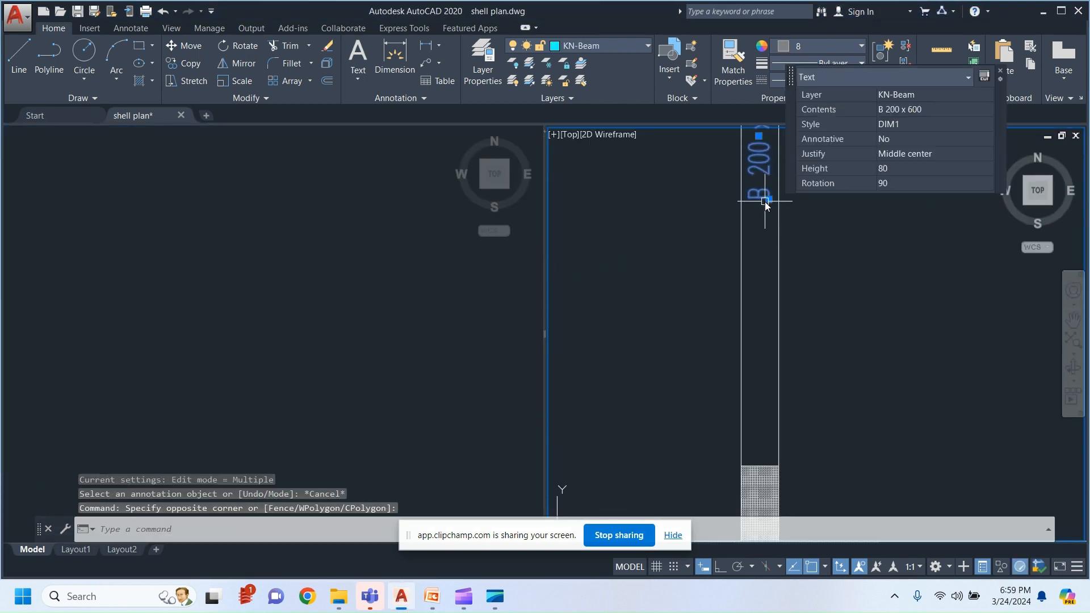
key("Down")
key("Return")
left_click(821, 223)
scroll(819, 225, "down", 5)
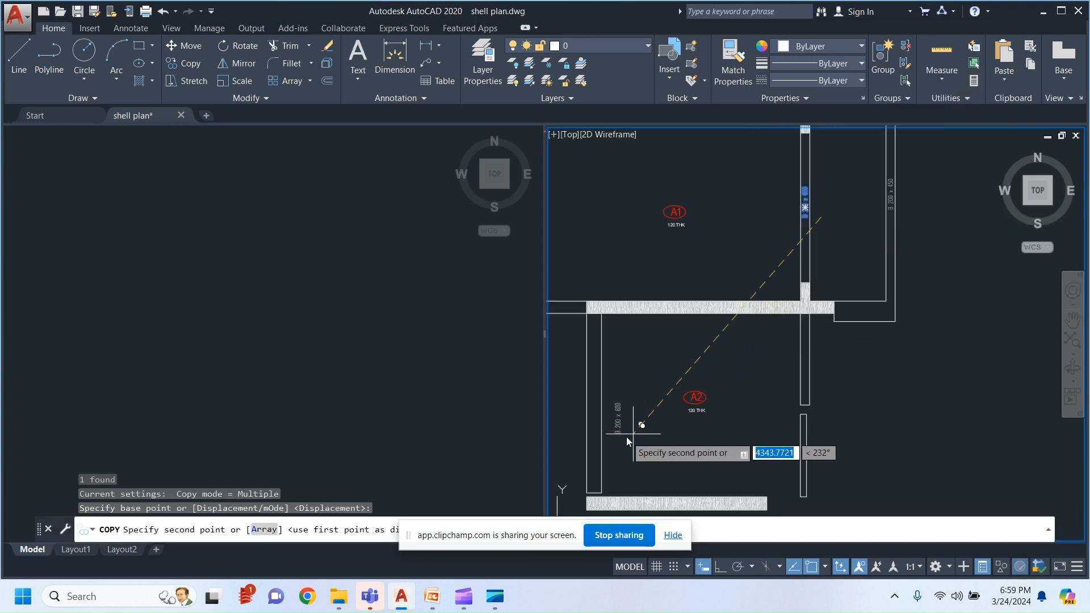
scroll(625, 434, "up", 3)
middle_click_drag(606, 397, 743, 400)
left_click(724, 383)
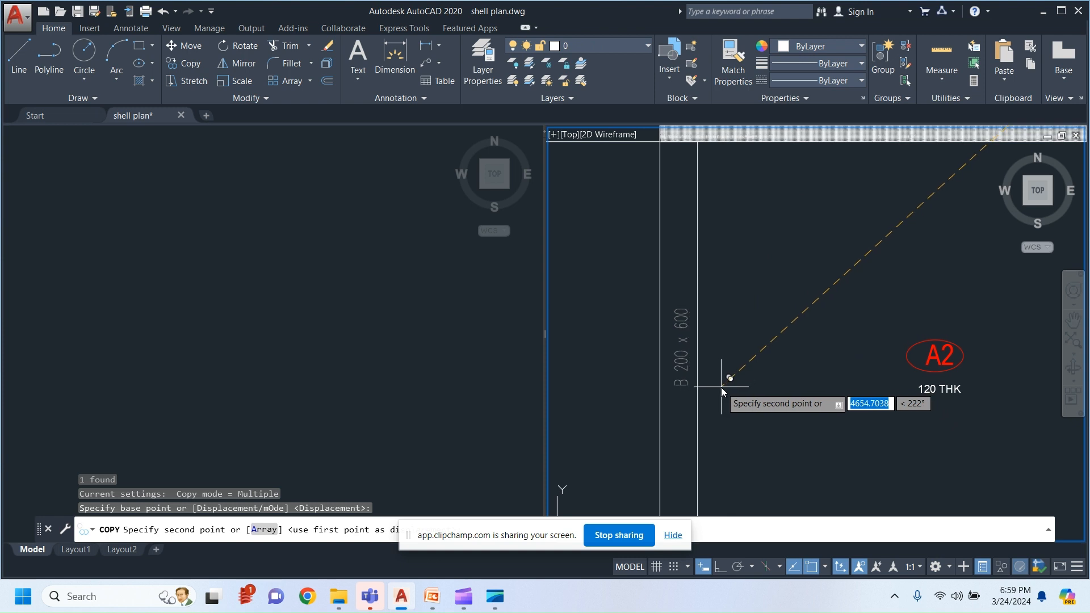
Step: Place another copy of the "B 200 x 600" label in the upper beam segment on the right side of the A2 bay
scroll(709, 360, "down", 3)
scroll(836, 328, "up", 2)
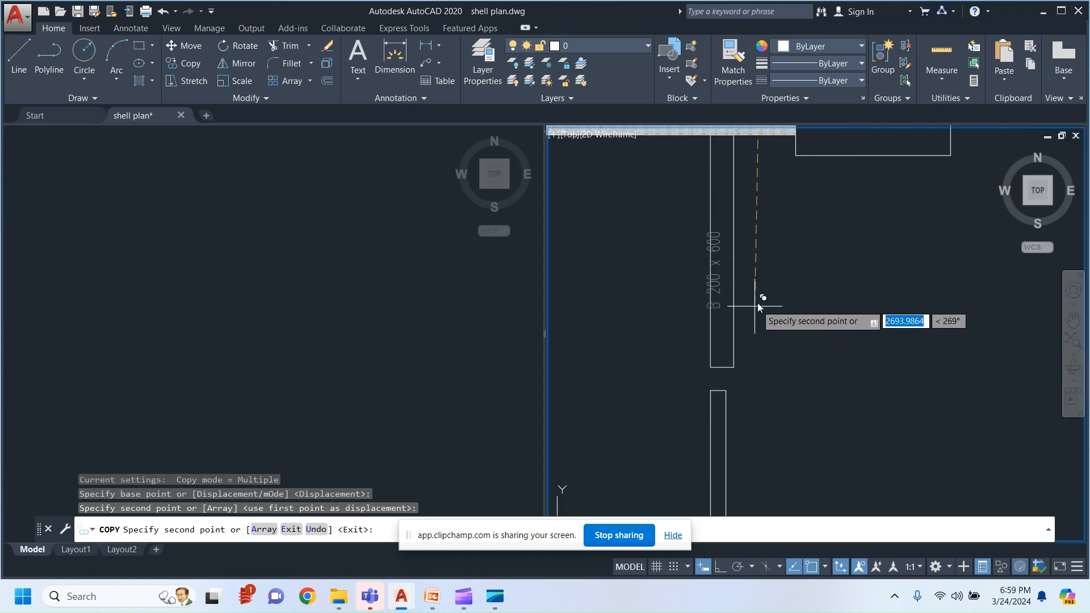
scroll(893, 431, "down", 4)
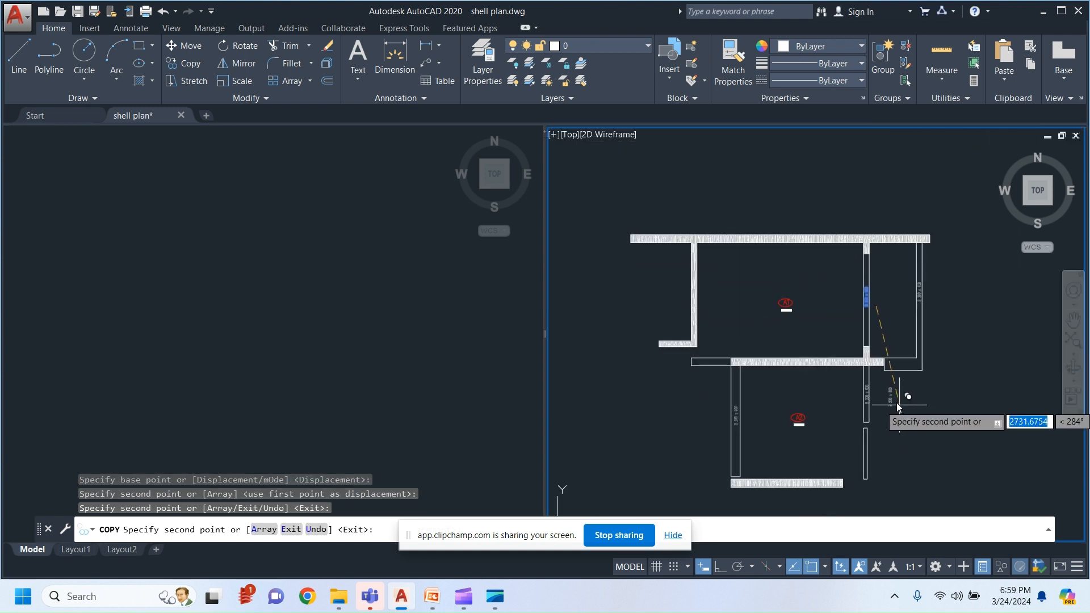
key("Escape")
scroll(838, 368, "up", 2)
middle_click_drag(832, 385, 808, 357)
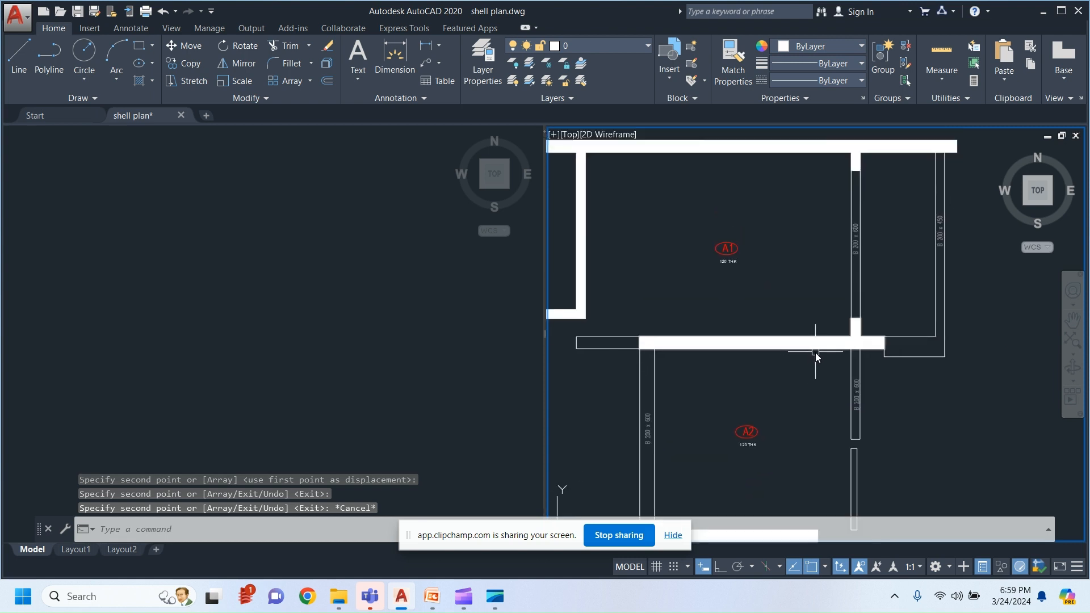
scroll(798, 355, "down", 2)
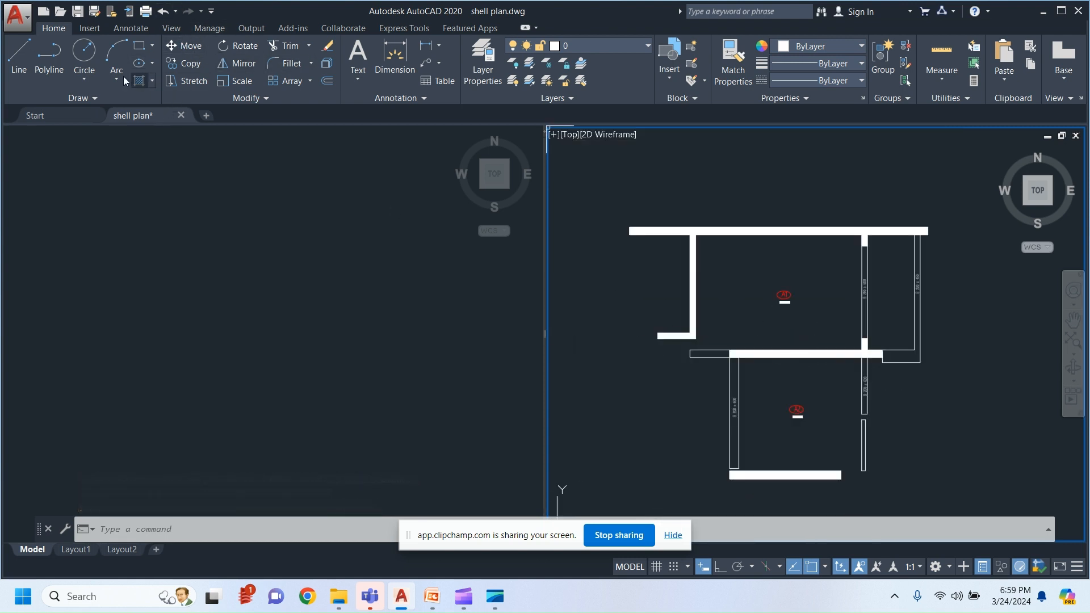
type("d")
key("Return")
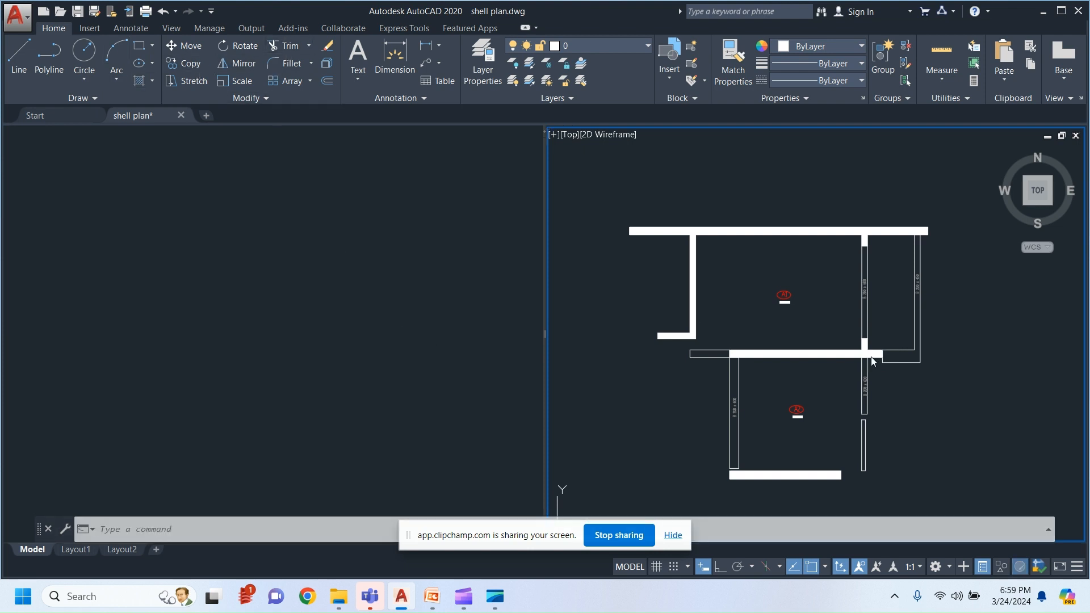
type("vie")
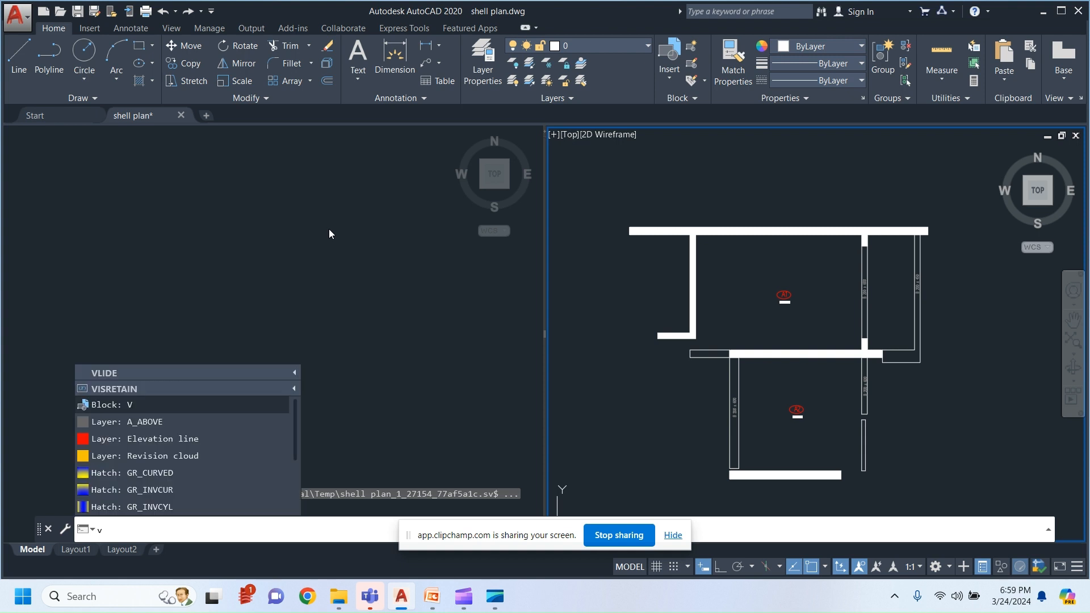
key("Escape")
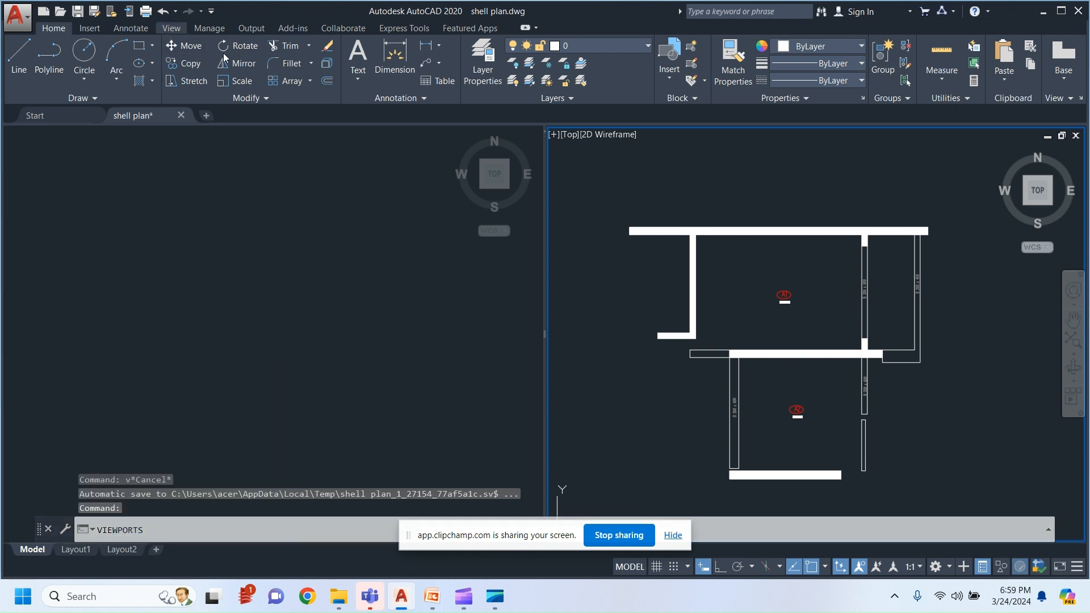
Step: Change the model space viewport configuration to Single so the shell plan fills the drawing area
left_click(179, 27)
left_click(317, 76)
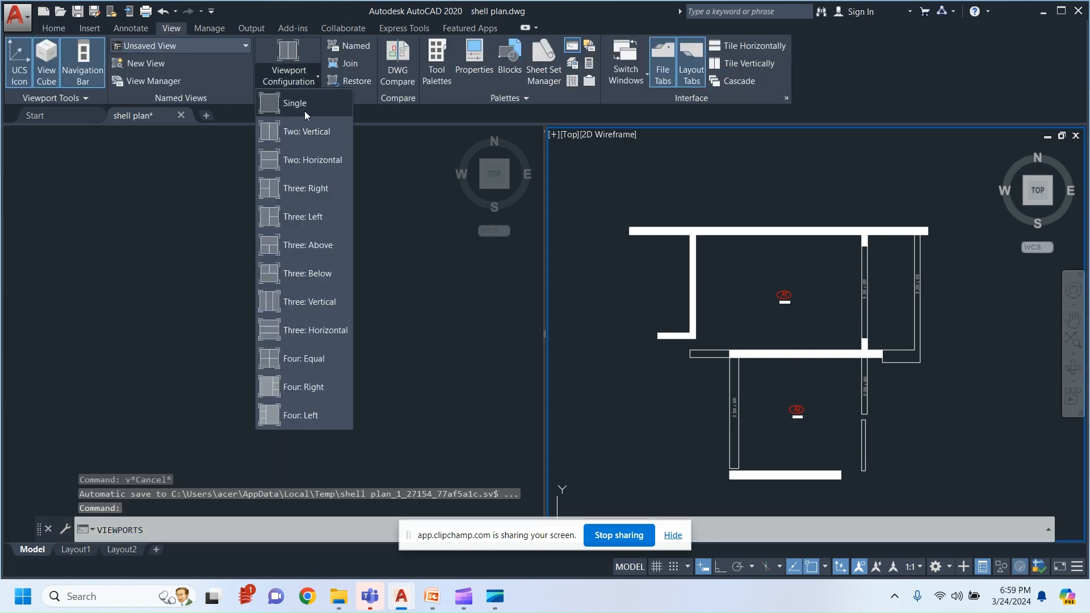
left_click(306, 121)
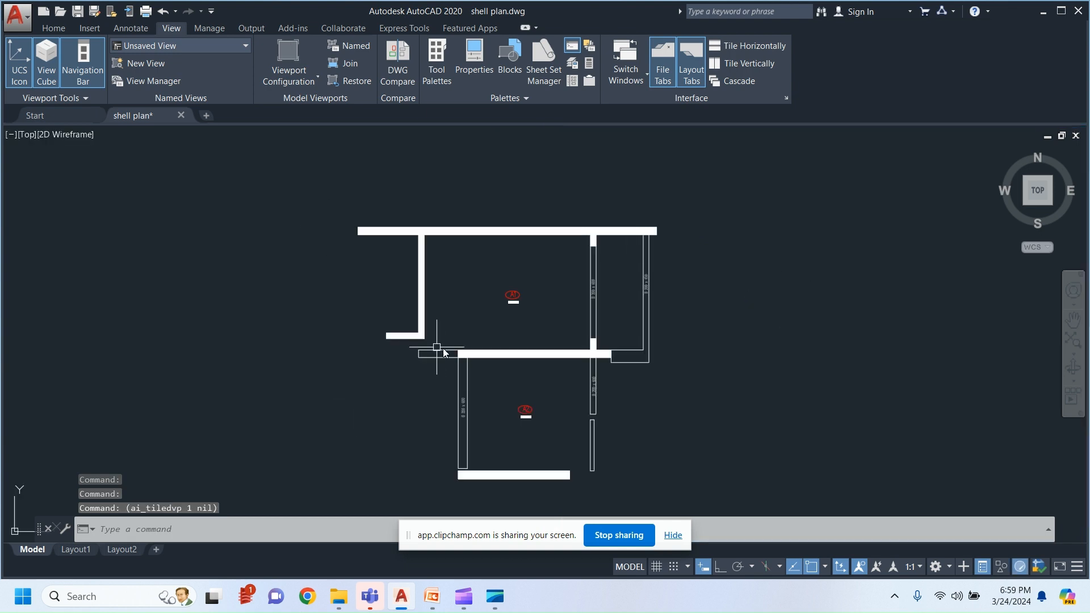
Step: Review the overall shell plan, checking the hatched walls and the beam outlines around the A1 and A2 bays
scroll(574, 350, "up", 3)
scroll(572, 288, "down", 4)
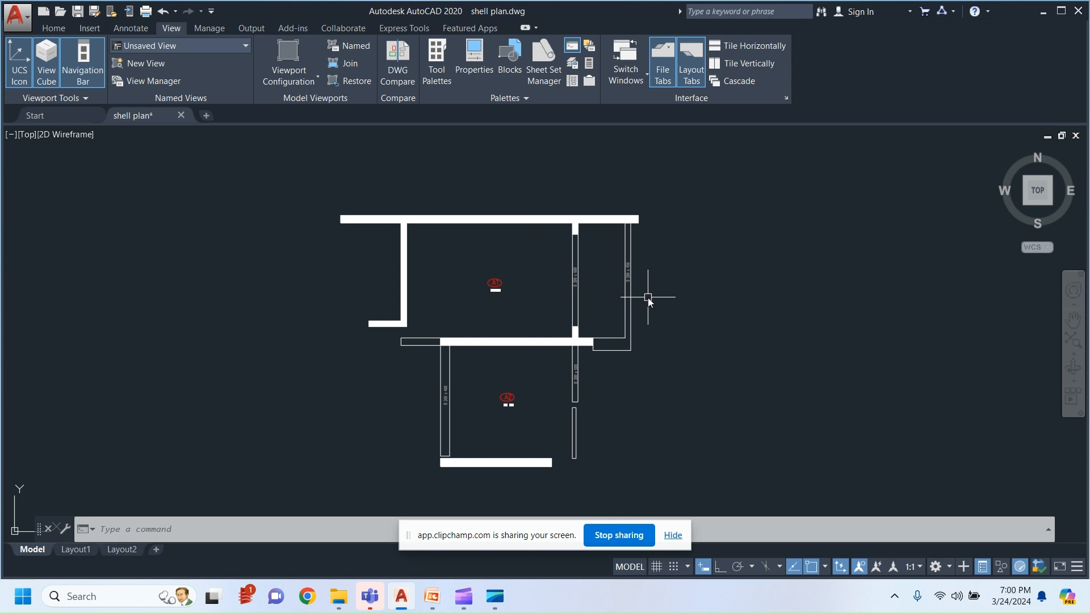
scroll(646, 301, "up", 3)
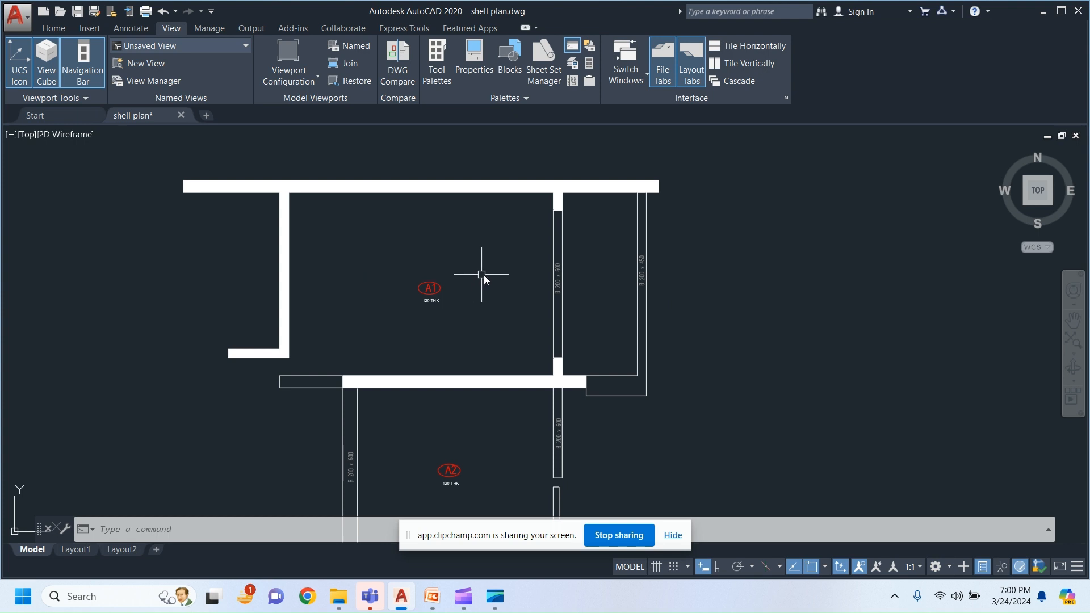
scroll(462, 304, "up", 4)
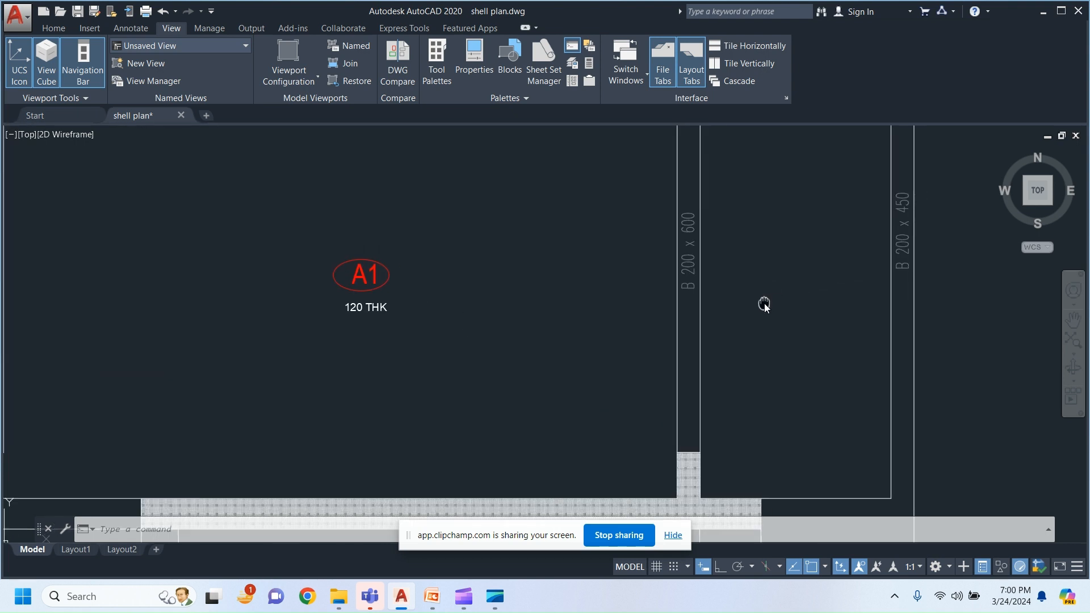
scroll(746, 250, "down", 4)
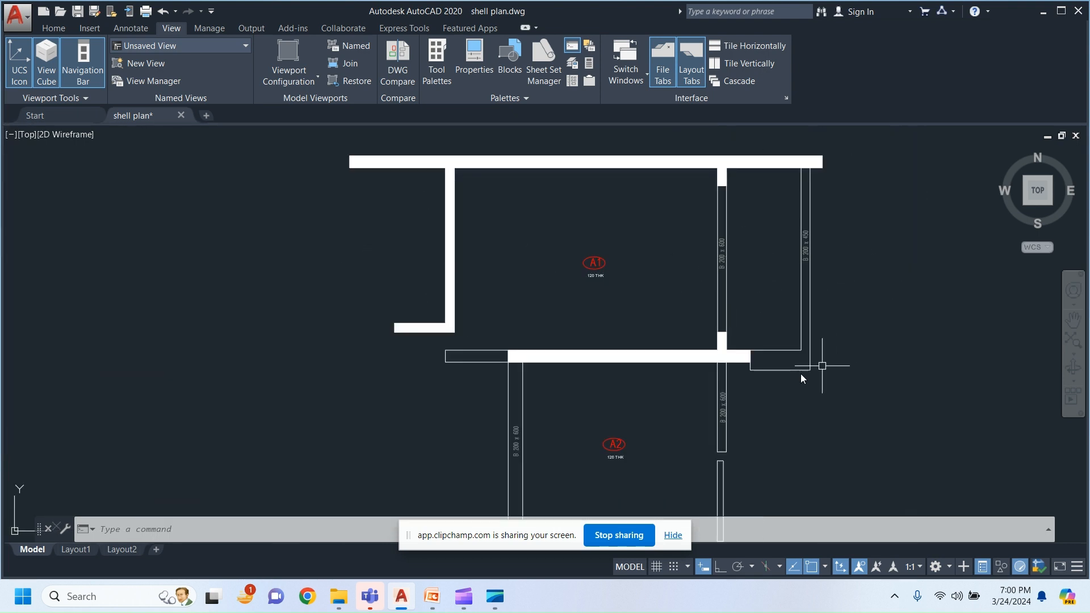
middle_click_drag(638, 394, 638, 365)
middle_click_drag(590, 244, 531, 290)
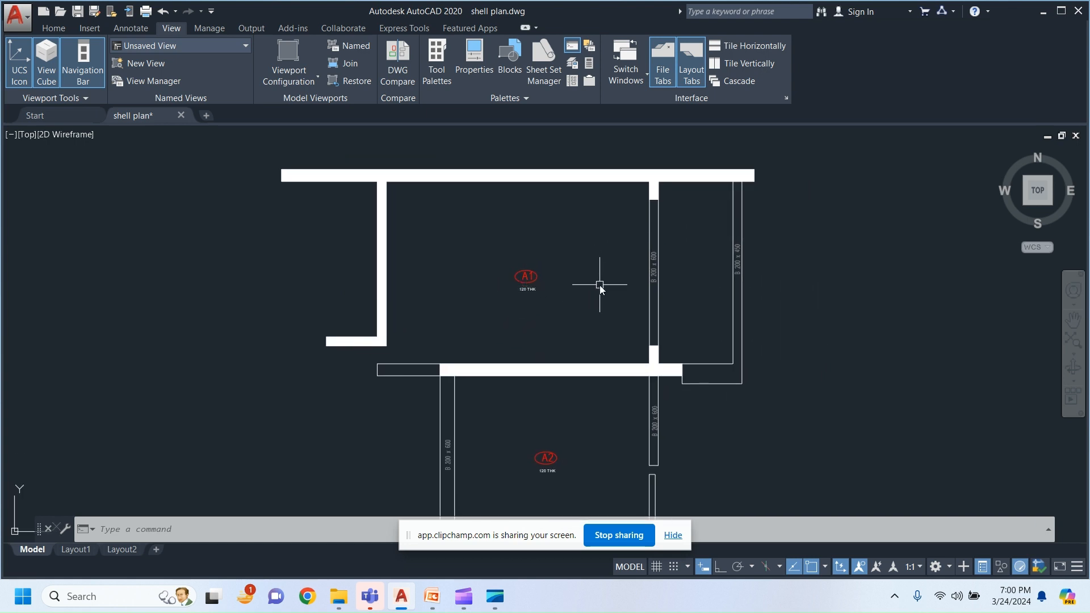
middle_click_drag(669, 316, 562, 295)
middle_click_drag(441, 271, 439, 323)
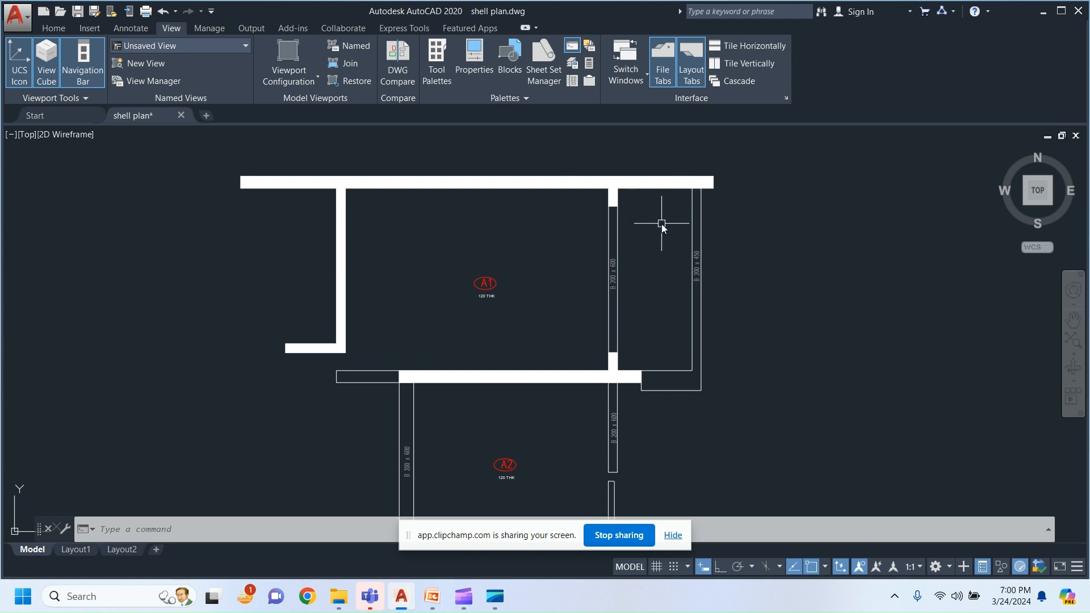
Step: Examine the A1 slab thickness label, the neighbouring beam size labels and the wall hatching up close and in context
scroll(625, 286, "up", 4)
scroll(601, 236, "up", 2)
scroll(498, 288, "down", 4)
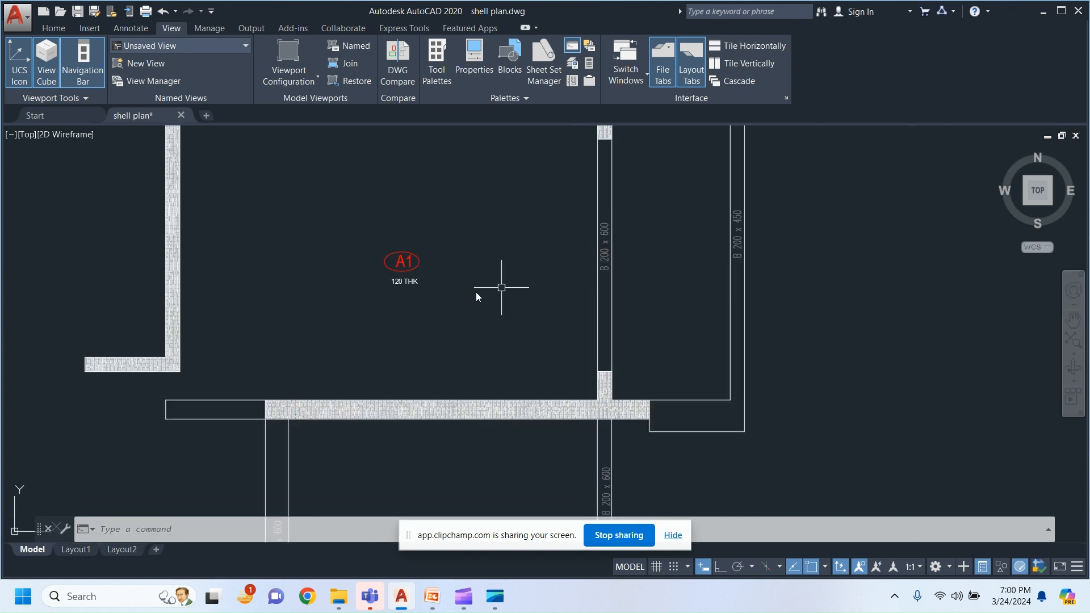
scroll(377, 285, "up", 2)
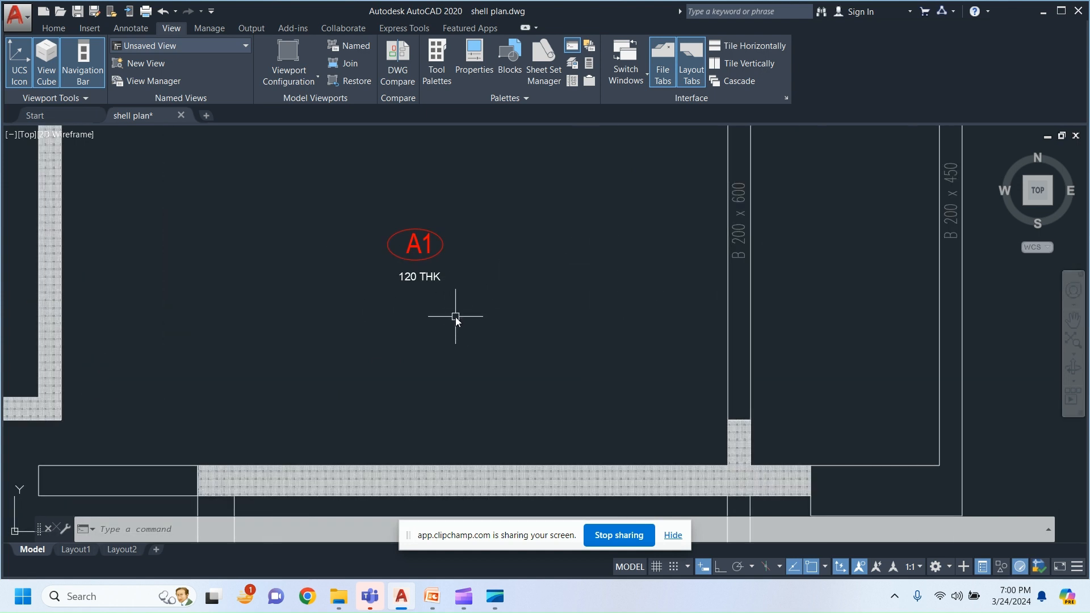
scroll(457, 284, "down", 3)
middle_click_drag(493, 294, 506, 292)
scroll(516, 255, "down", 2)
scroll(505, 329, "up", 2)
mouse_move(508, 343)
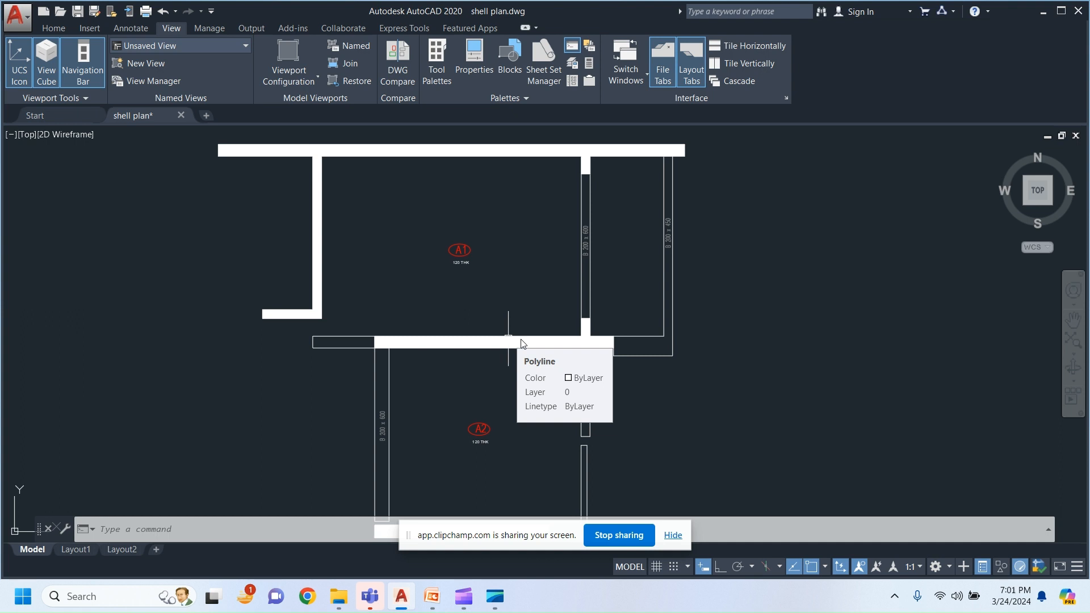
scroll(562, 307, "up", 2)
scroll(607, 244, "up", 2)
scroll(312, 340, "down", 4)
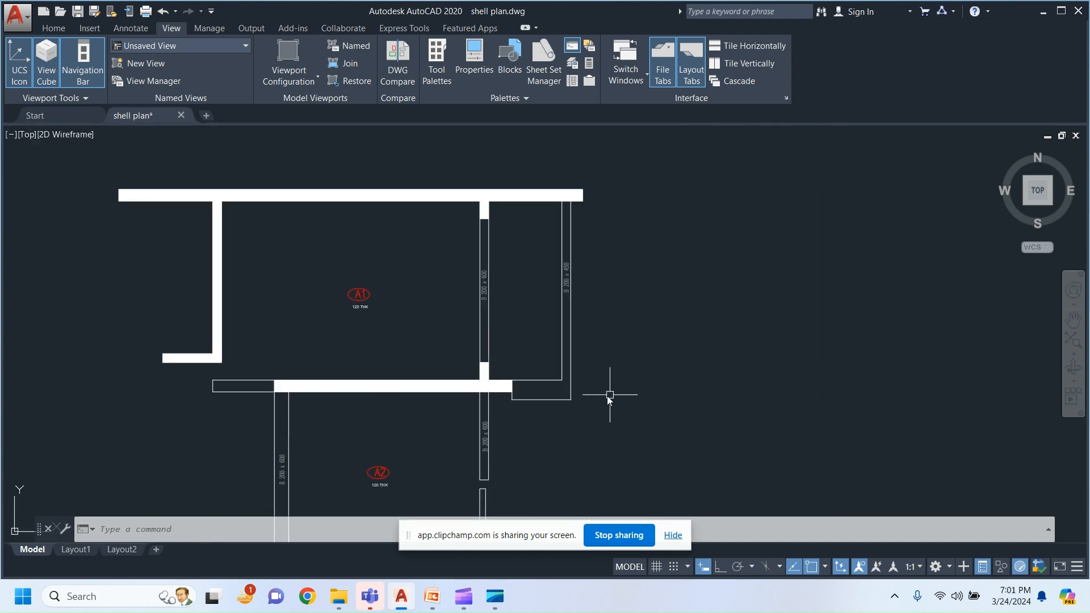
scroll(602, 394, "up", 2)
scroll(593, 398, "down", 2)
middle_click_drag(336, 284, 395, 282)
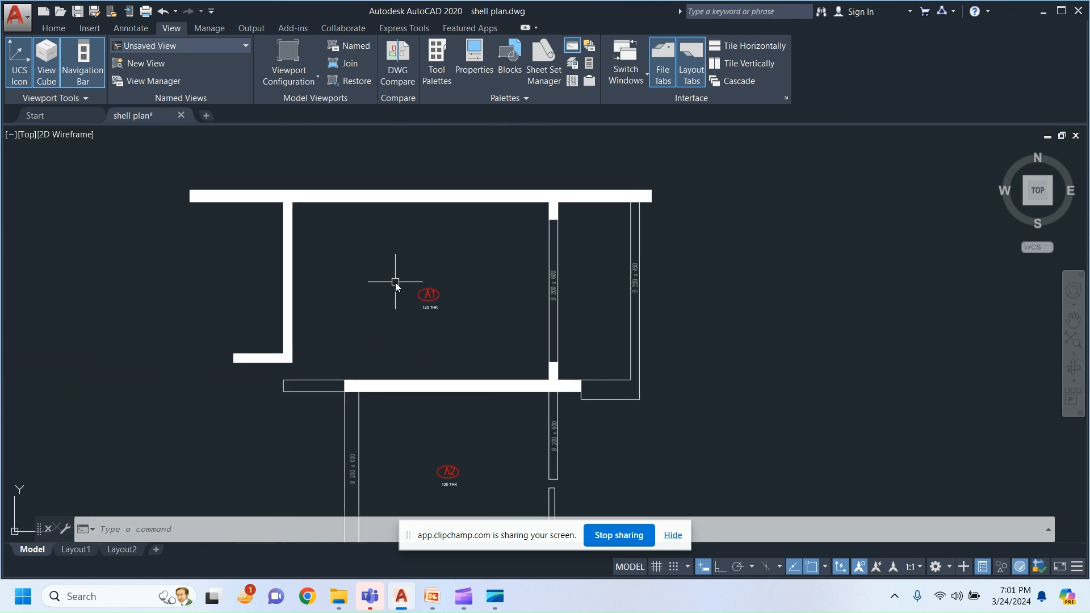